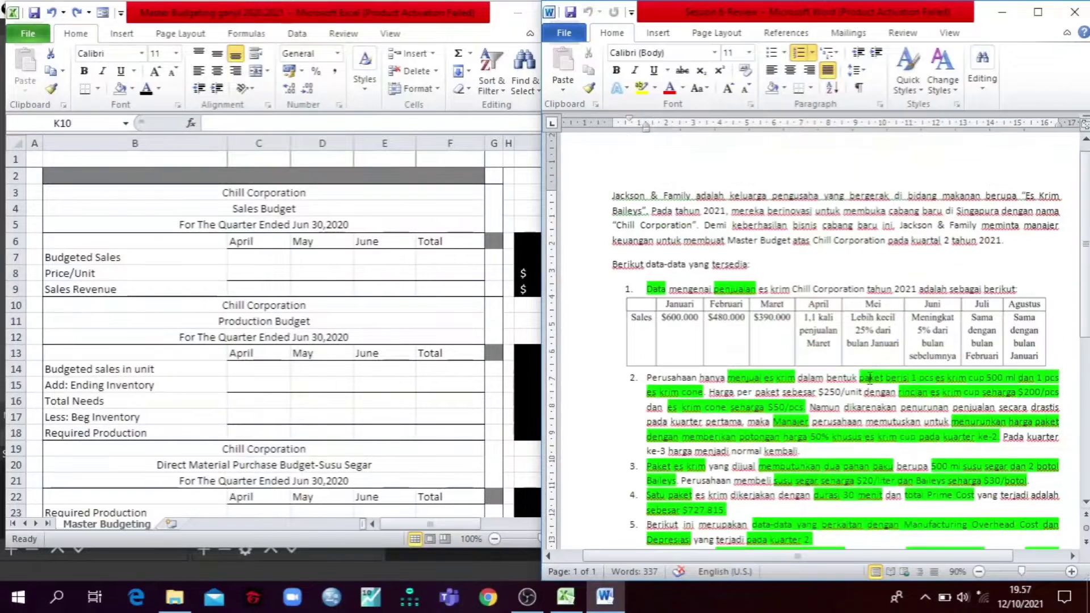
Step: Read the Chill Corporation case in the Word document, covering monthly sales, package price, raw materials, prime cost and overhead data
scroll(869, 377, down, 2)
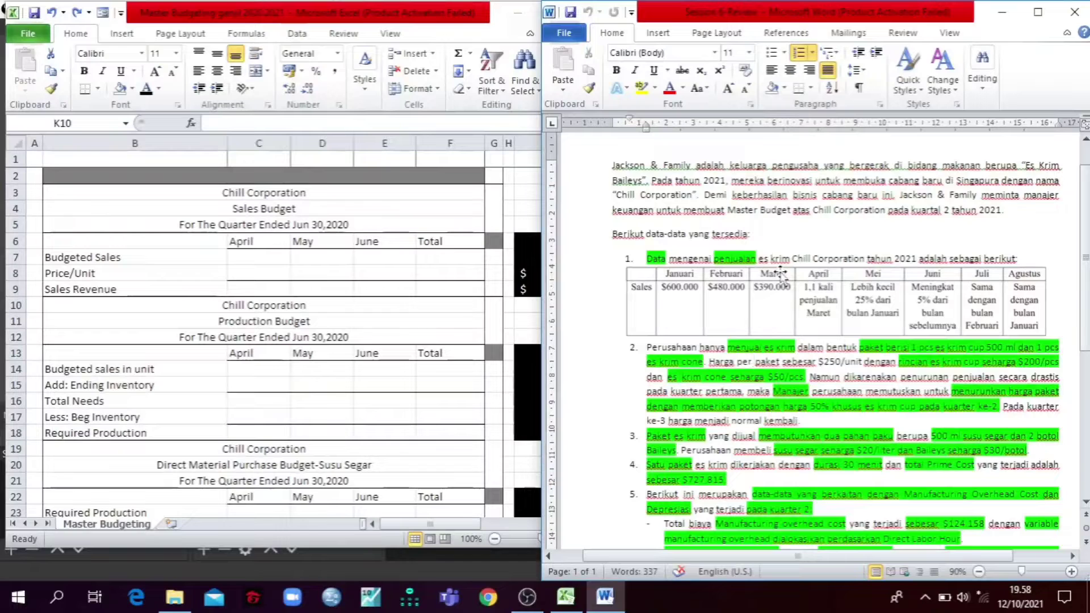
scroll(742, 335, down, 1)
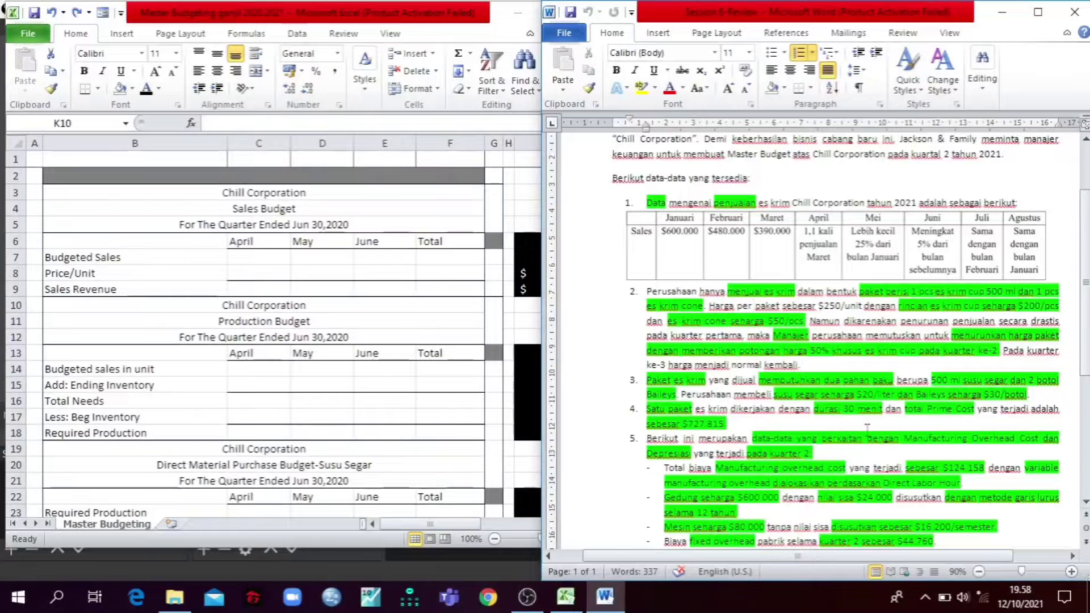
scroll(787, 369, down, 3)
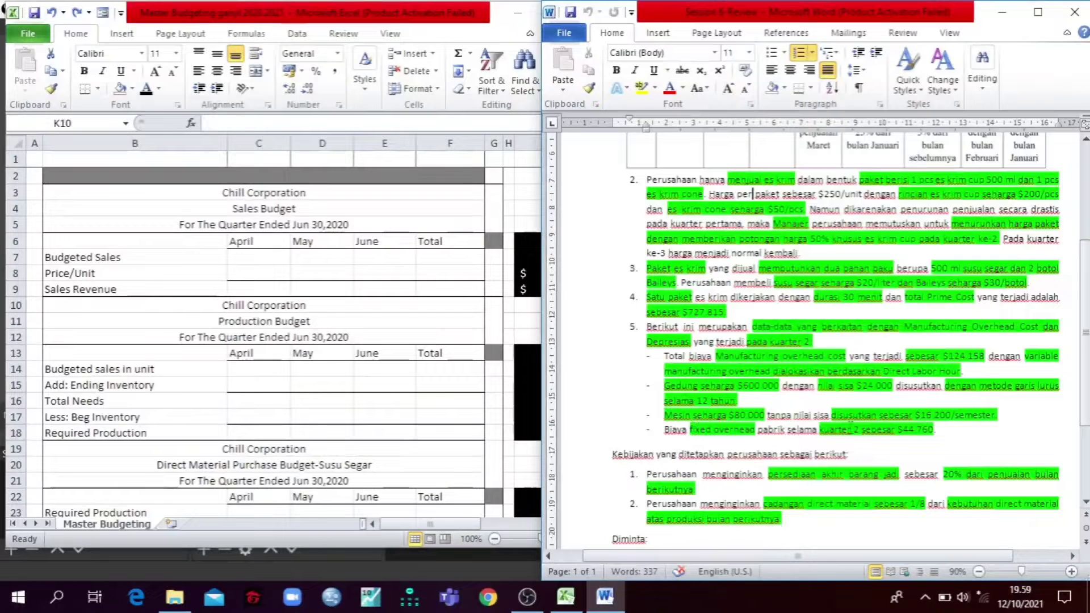
scroll(738, 366, up, 4)
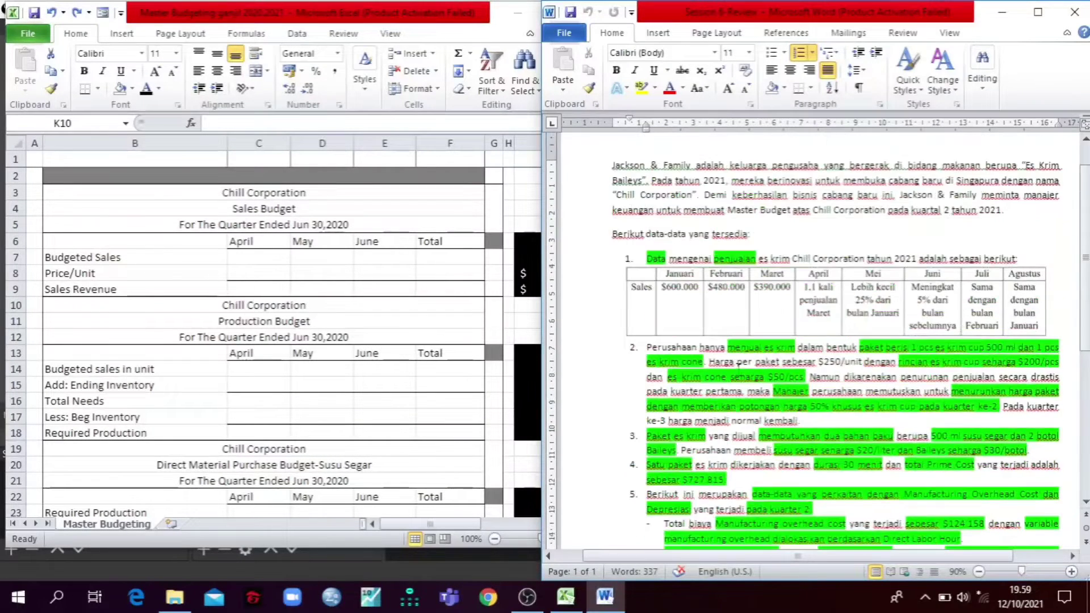
scroll(625, 235, down, 1)
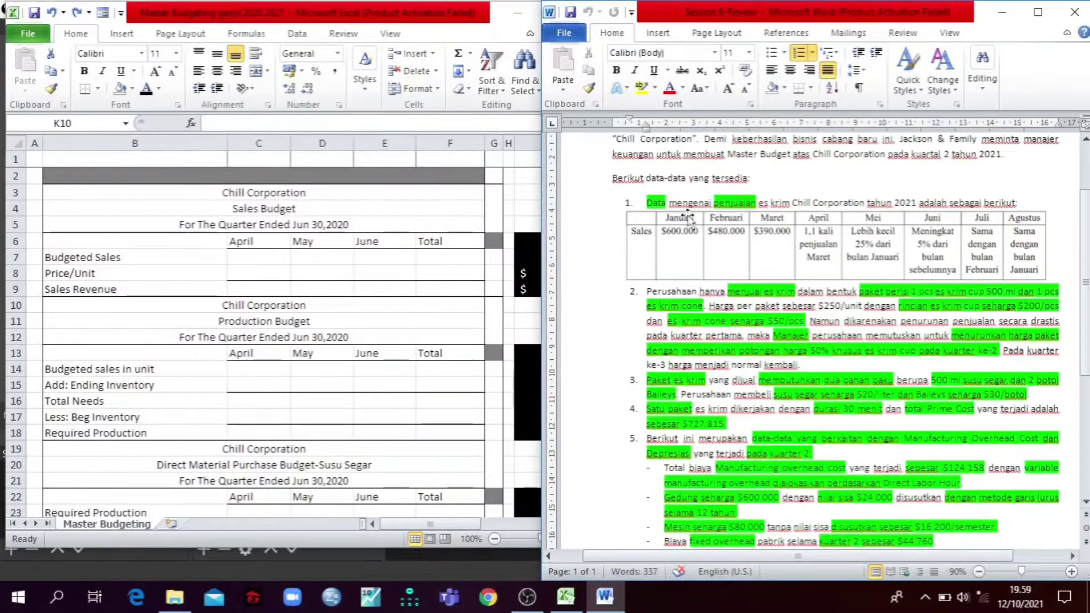
scroll(689, 215, down, 3)
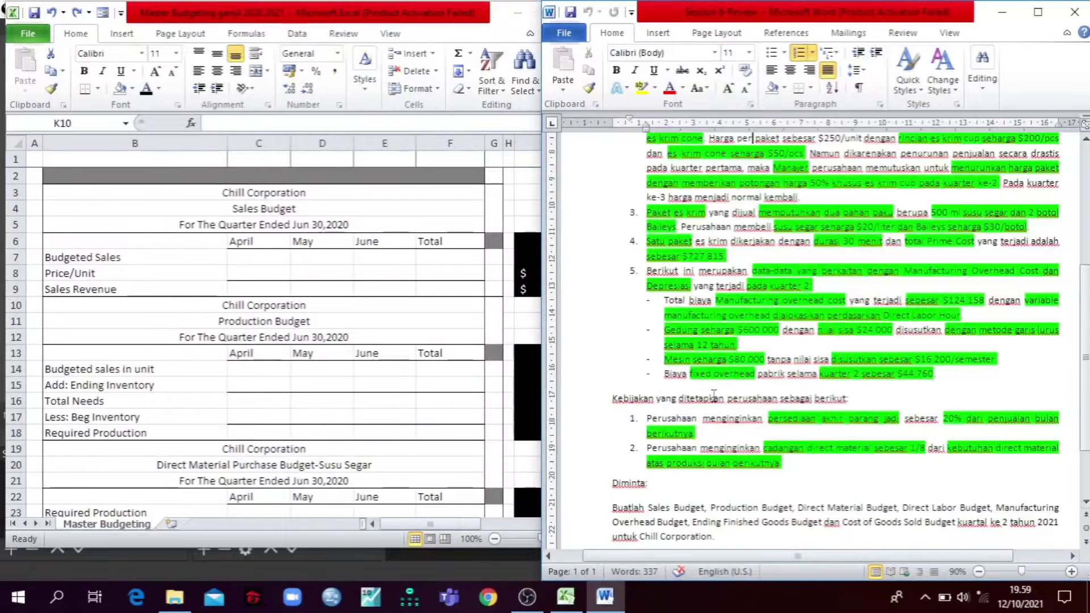
scroll(713, 394, up, 4)
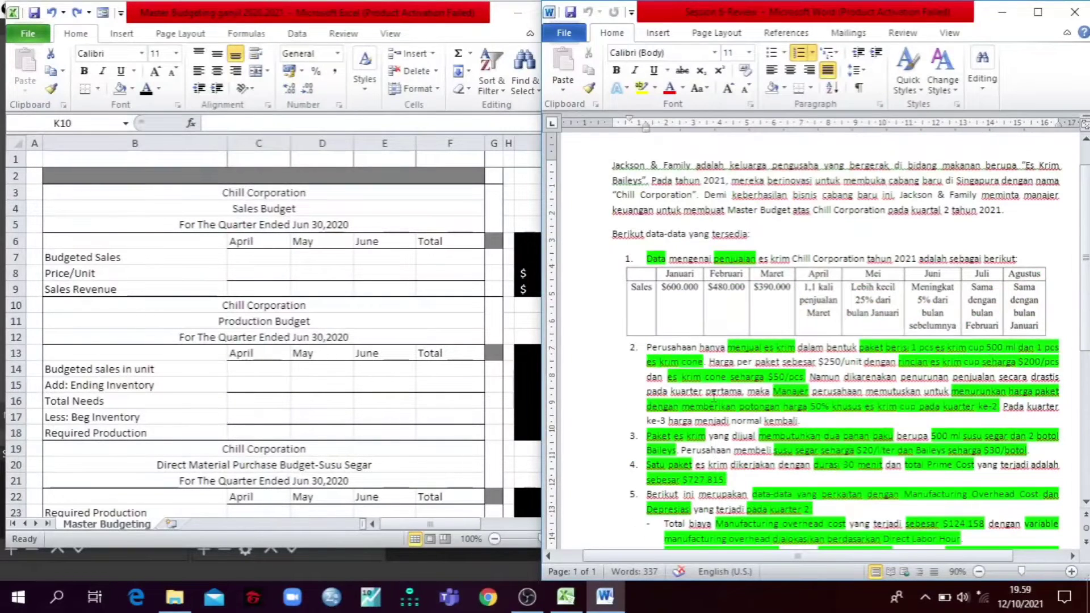
scroll(746, 401, down, 4)
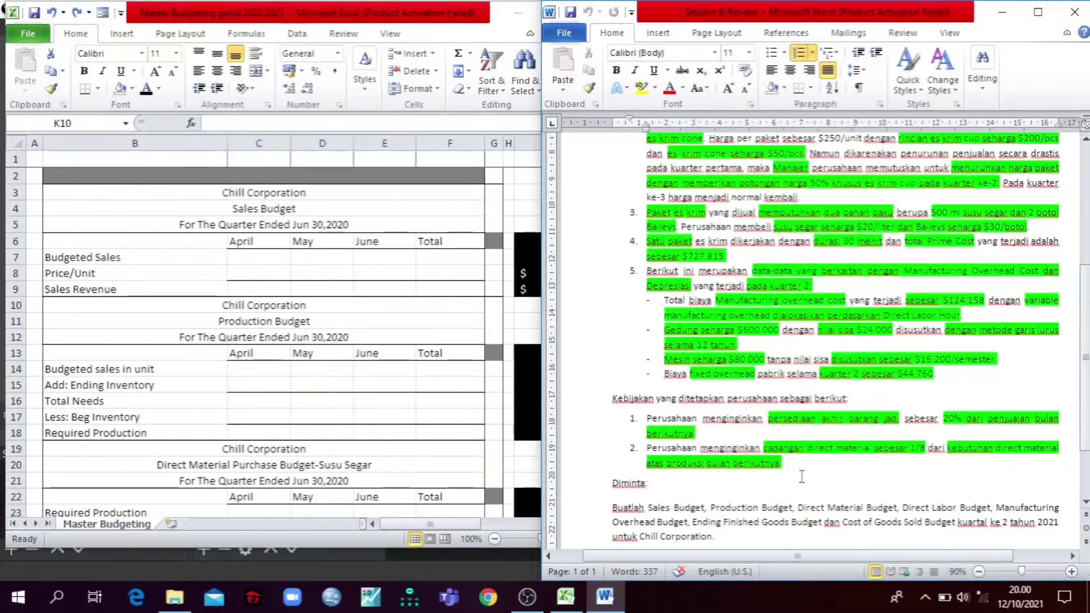
Step: Review the company's ending inventory and direct material reserve policies and the list of budgets required for quarter 2
drag(815, 469, 660, 419)
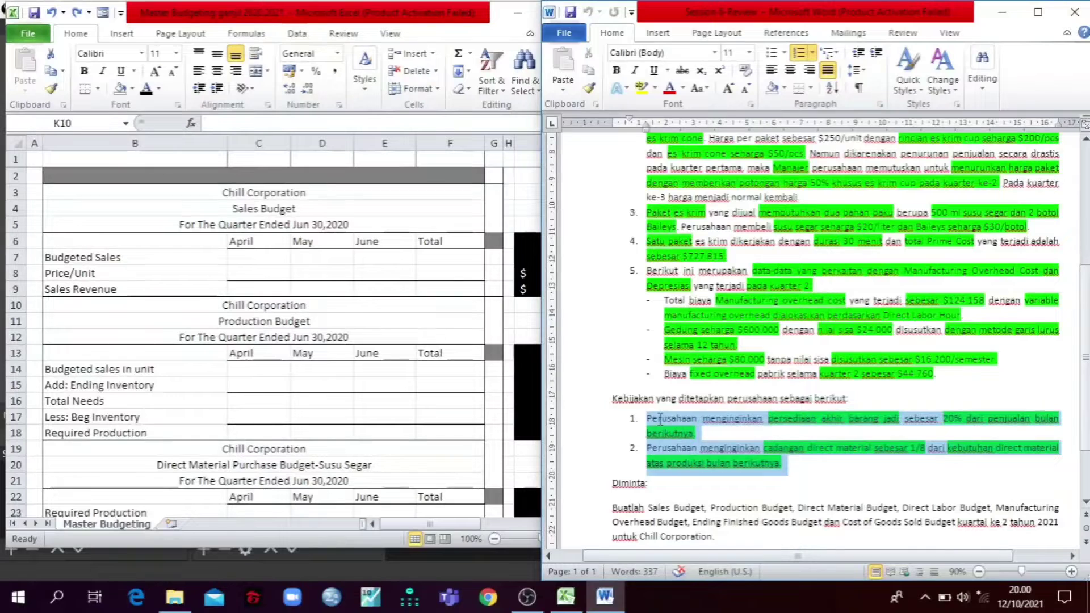
click(790, 470)
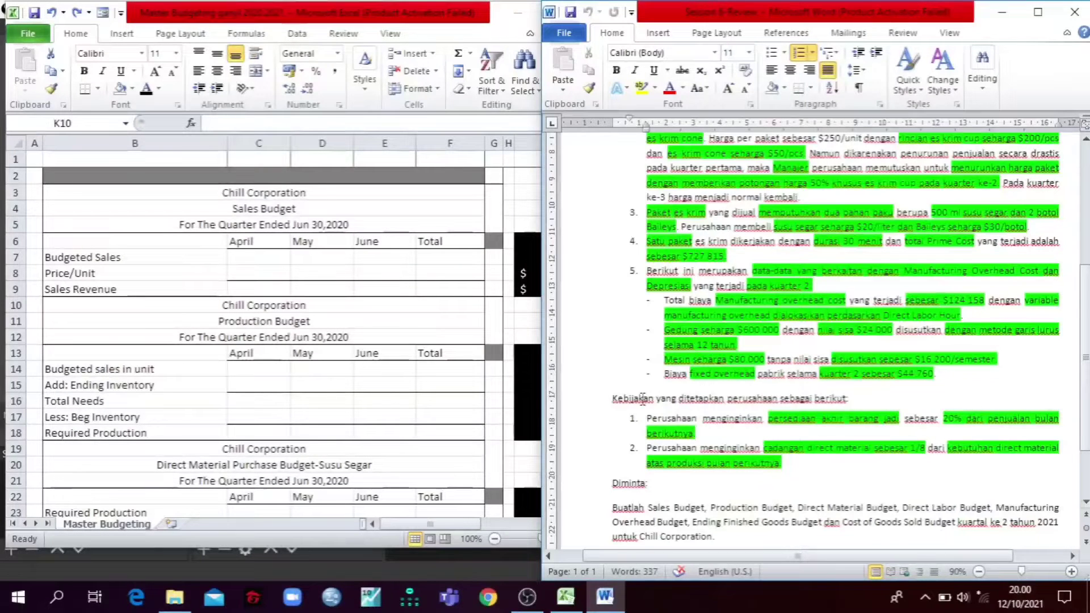
drag(612, 399, 795, 463)
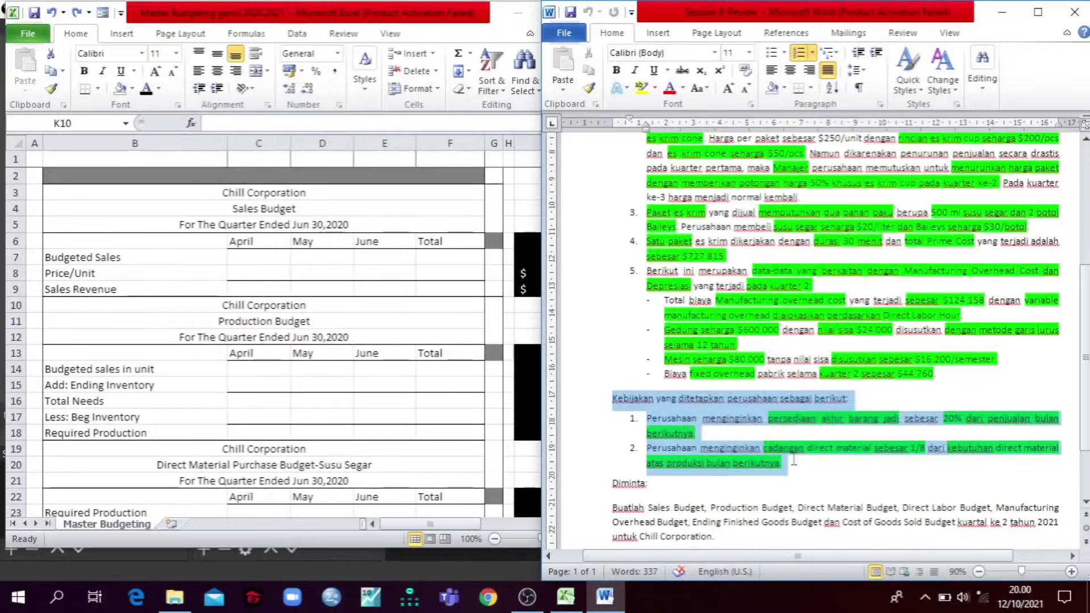
click(740, 418)
scroll(704, 431, down, 2)
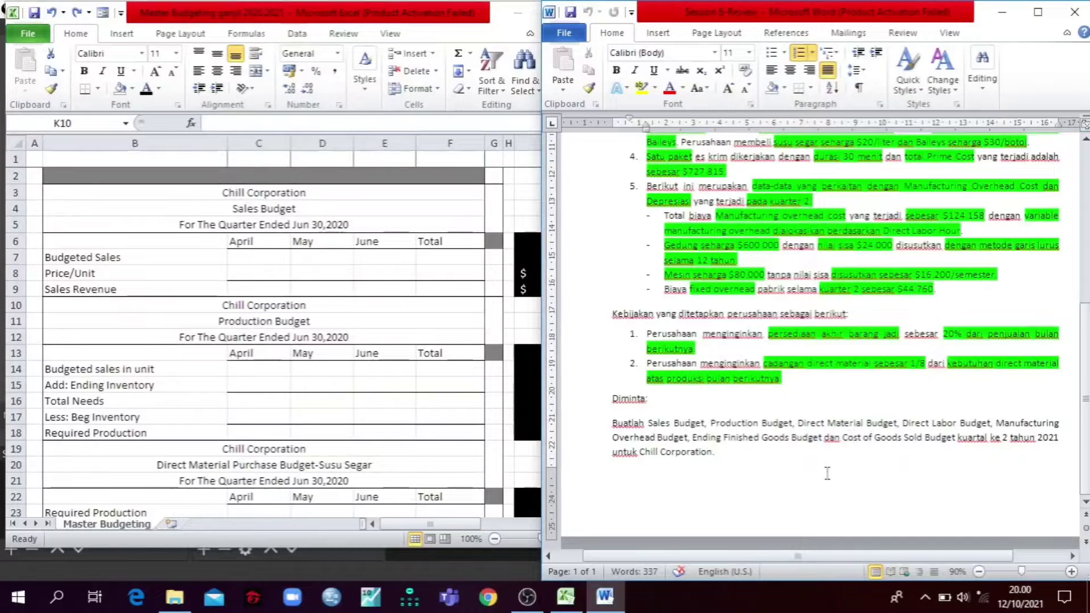
scroll(840, 469, up, 3)
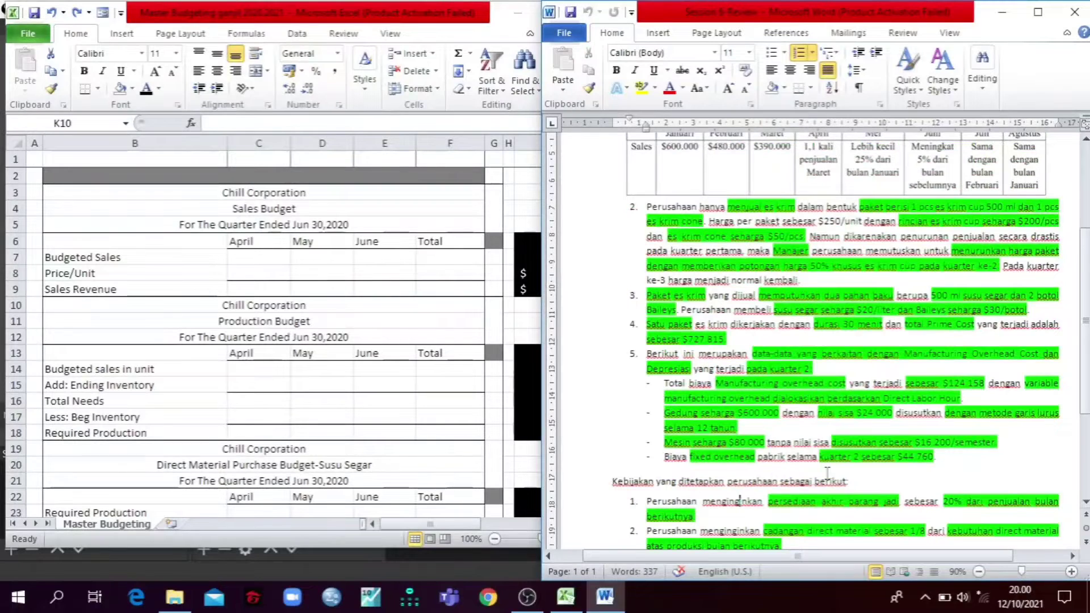
scroll(827, 471, up, 2)
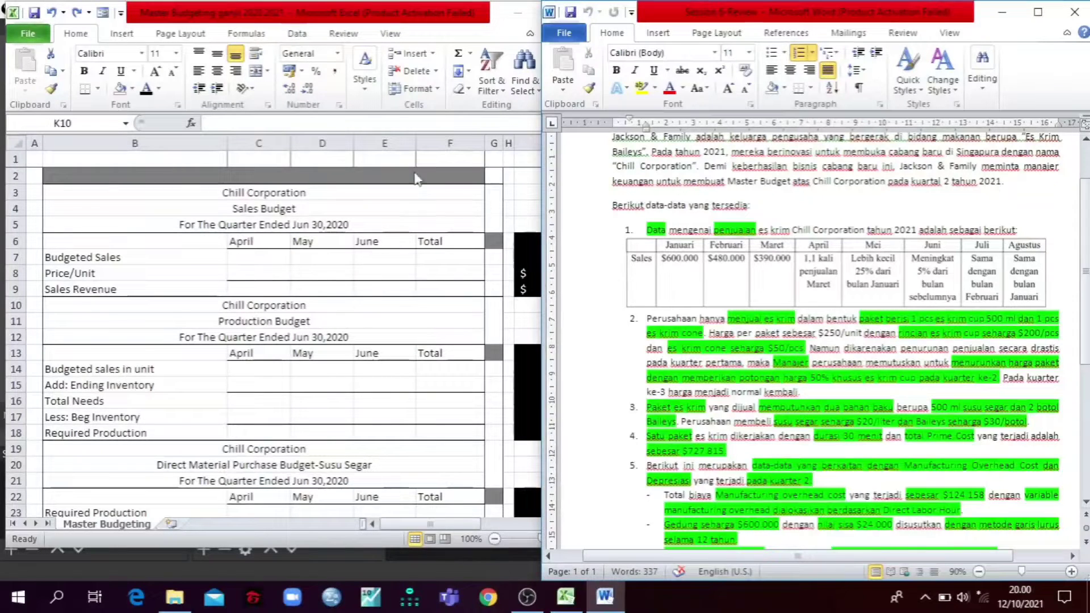
Step: Switch to Excel and reveal the January to March Sales Revenue figures in K3:M3 by giving them a black font
click(532, 196)
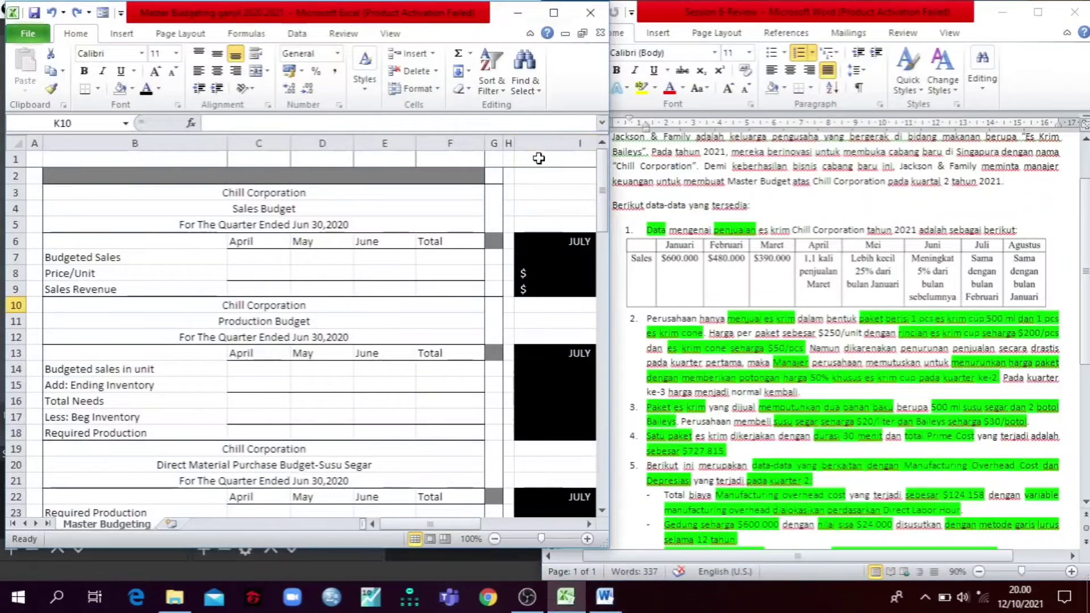
click(549, 16)
drag(752, 189, 867, 190)
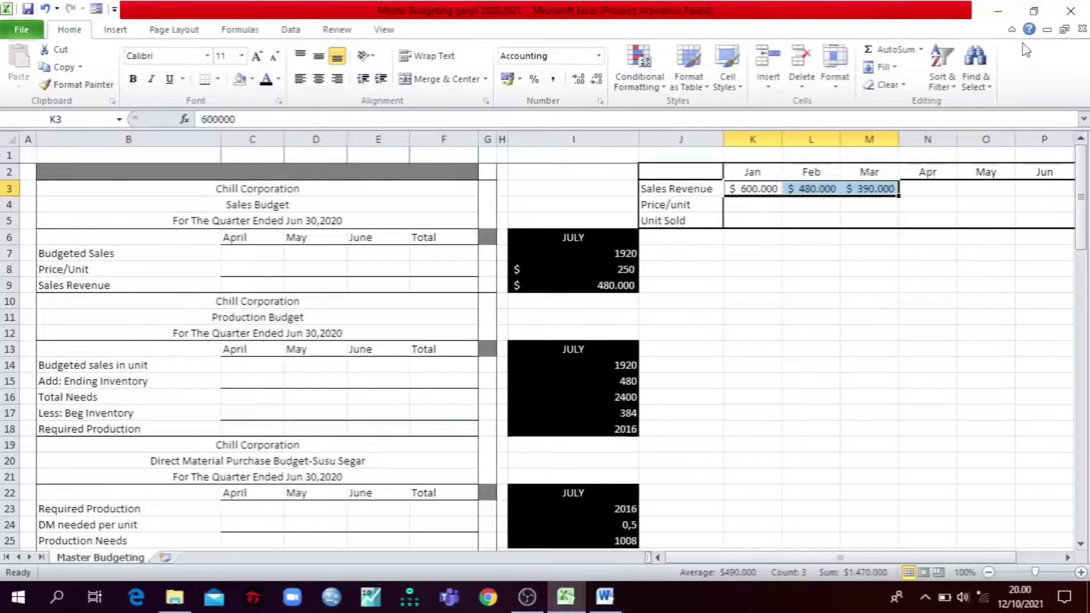
click(1032, 13)
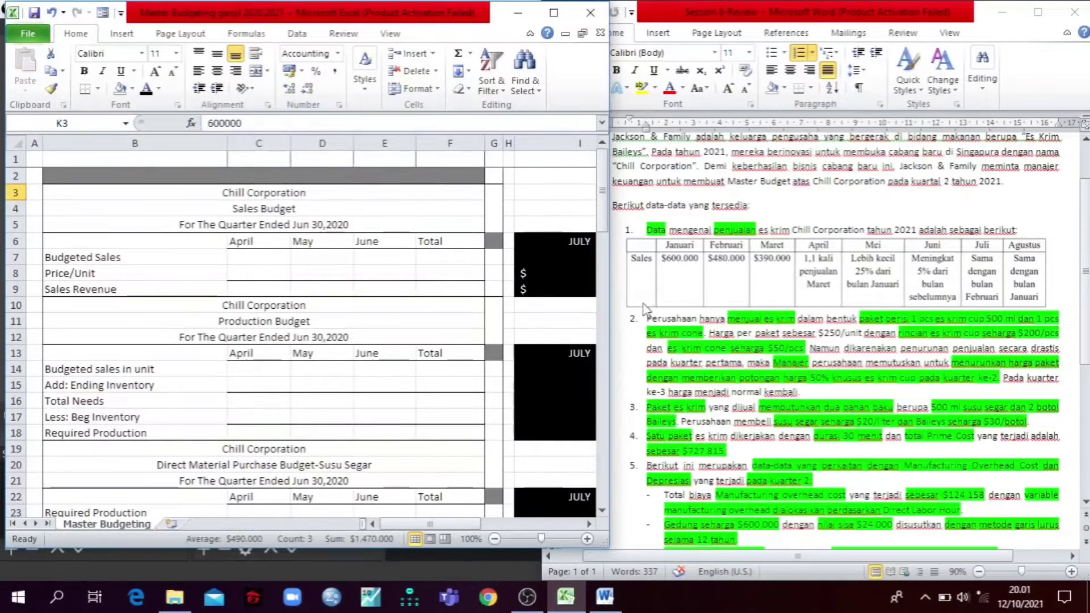
drag(437, 547, 437, 580)
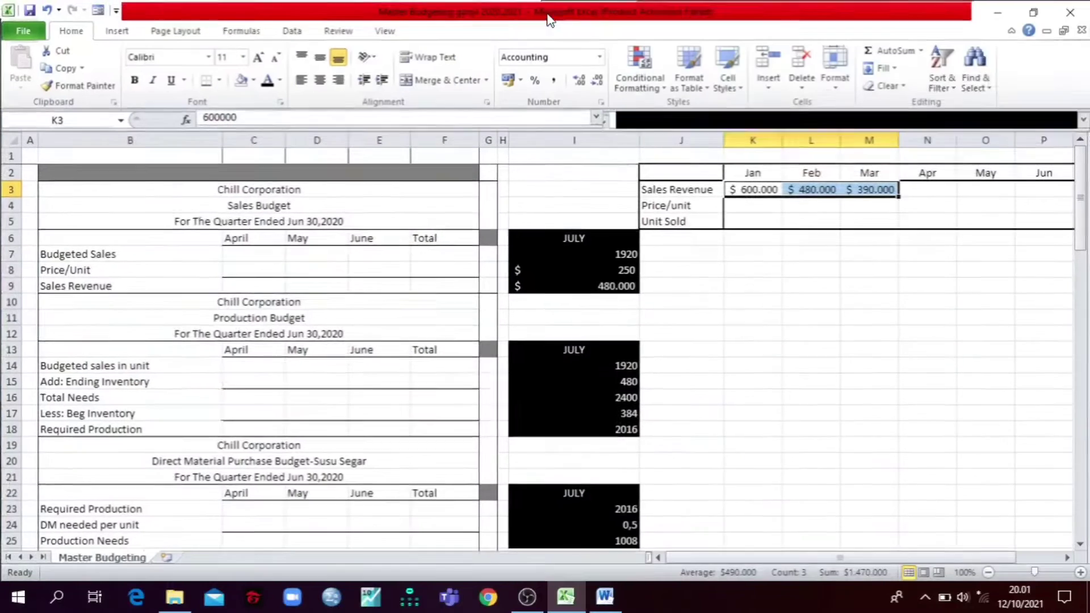
Step: Reveal the January to March Price/unit figures in K4:M4 by giving them a black font
click(553, 12)
drag(741, 204, 857, 204)
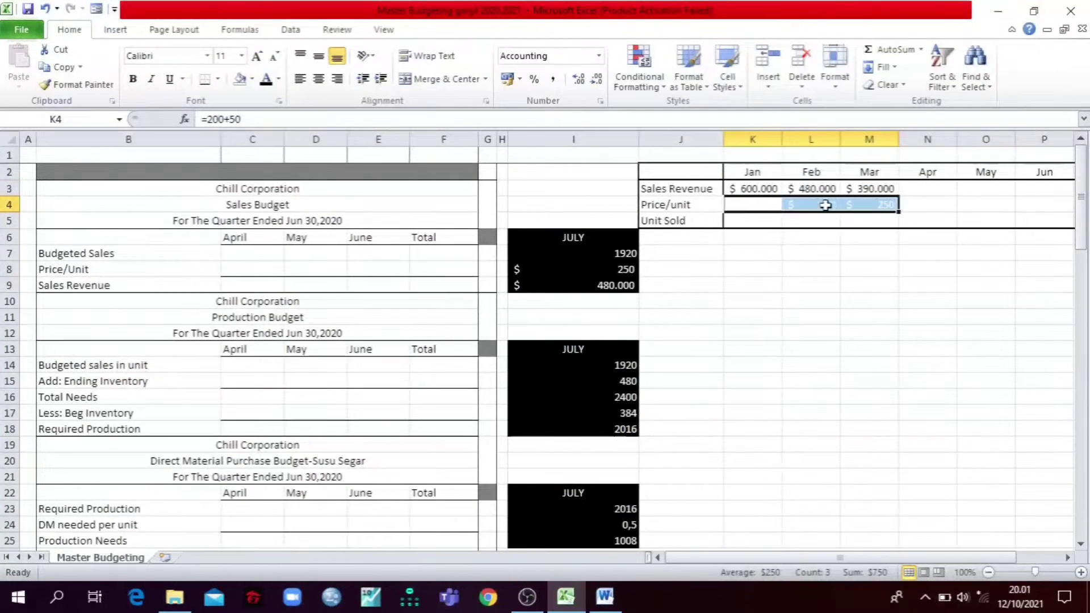
click(265, 78)
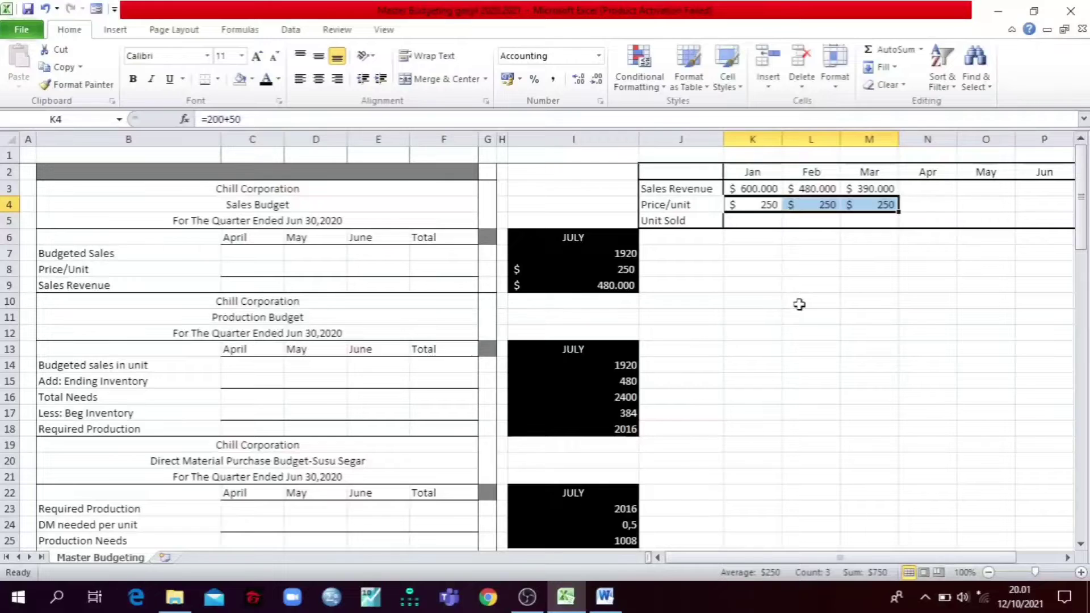
click(767, 286)
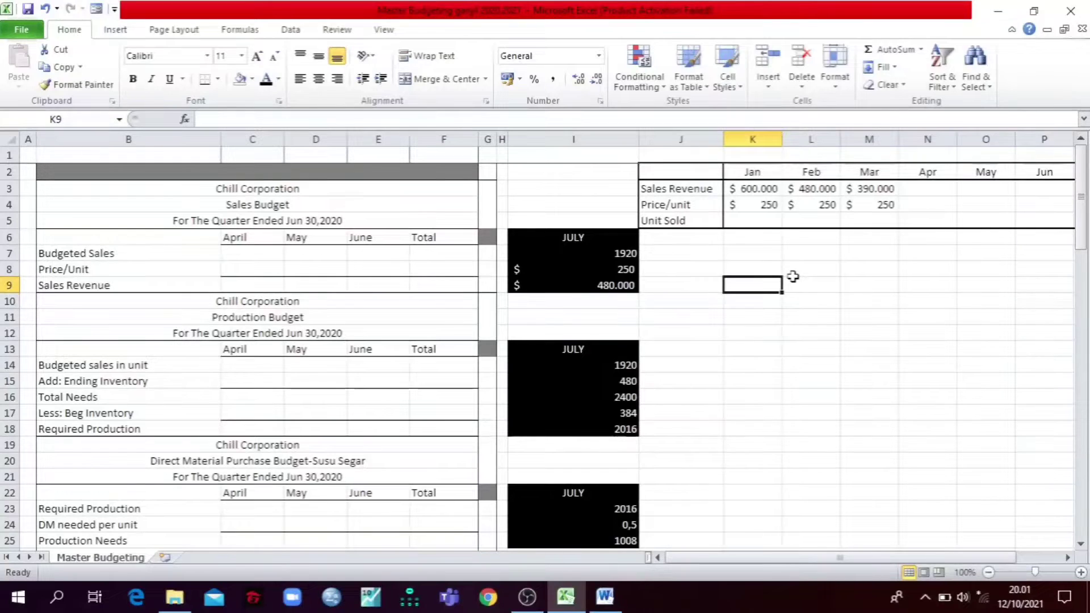
Step: Reveal the January to March Unit Sold figures in K5:M5 with a black font and look over the monthly sales table
click(746, 220)
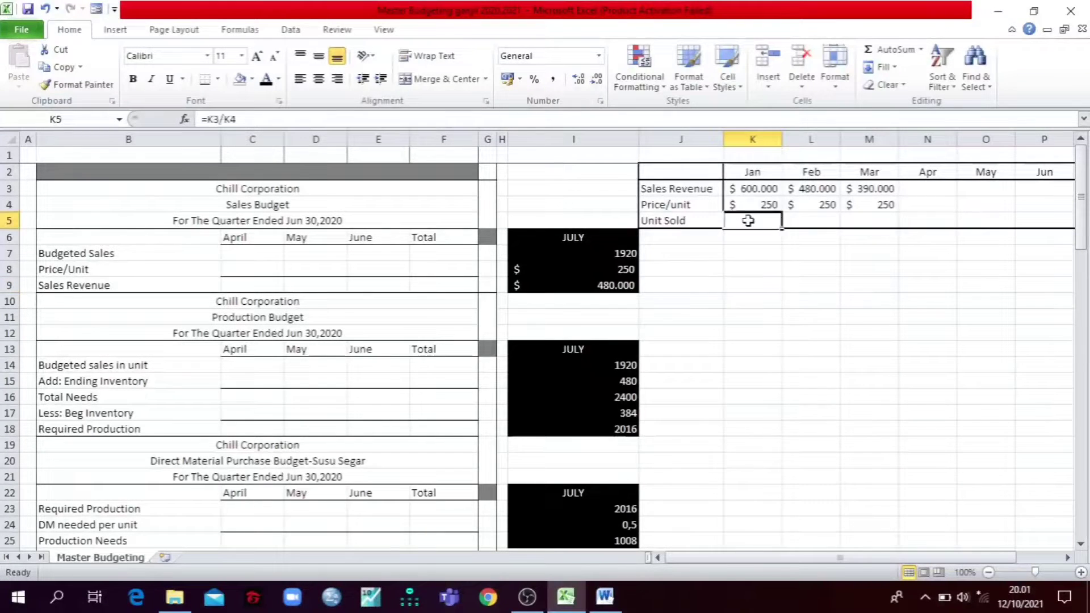
drag(782, 229, 850, 219)
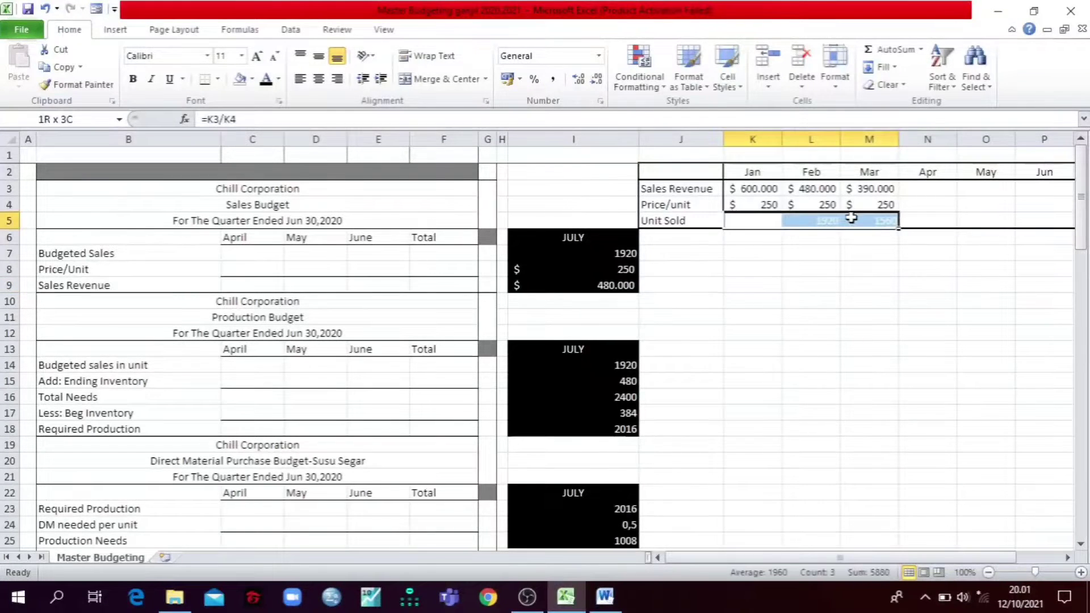
click(270, 83)
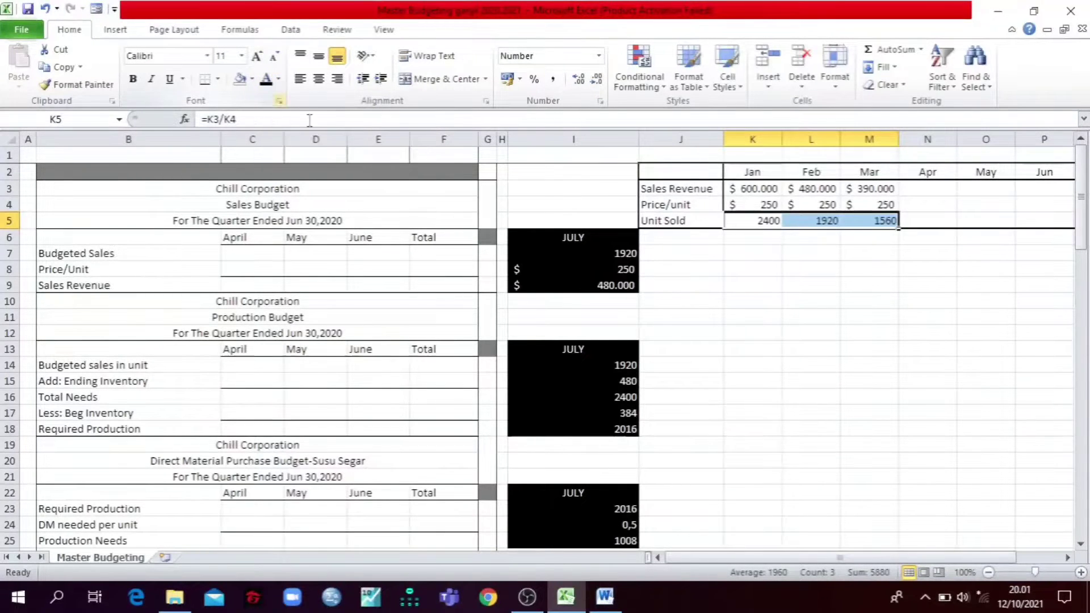
click(842, 315)
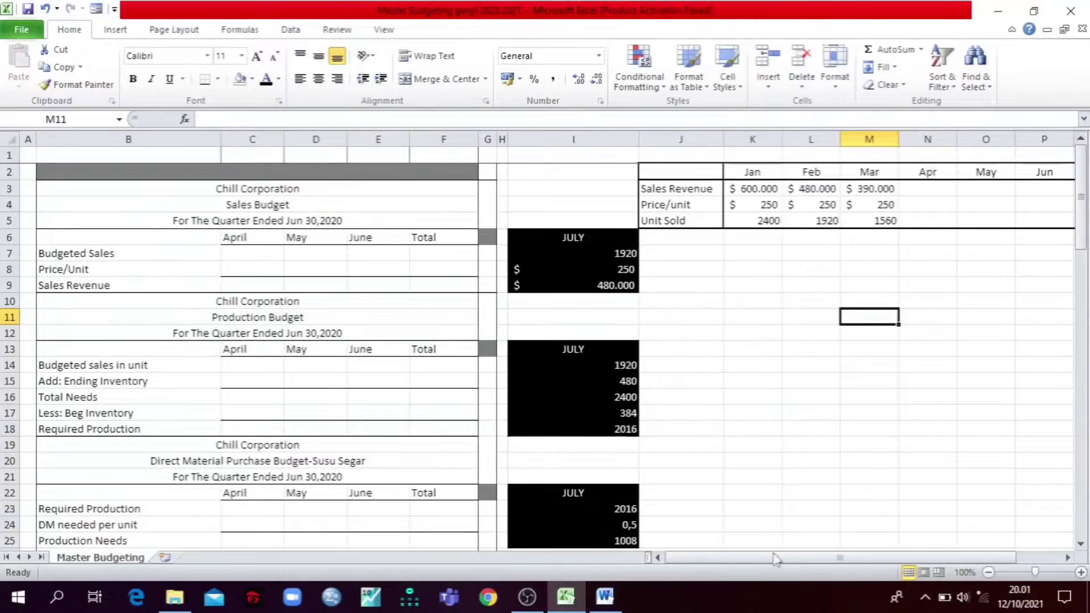
drag(789, 561, 869, 559)
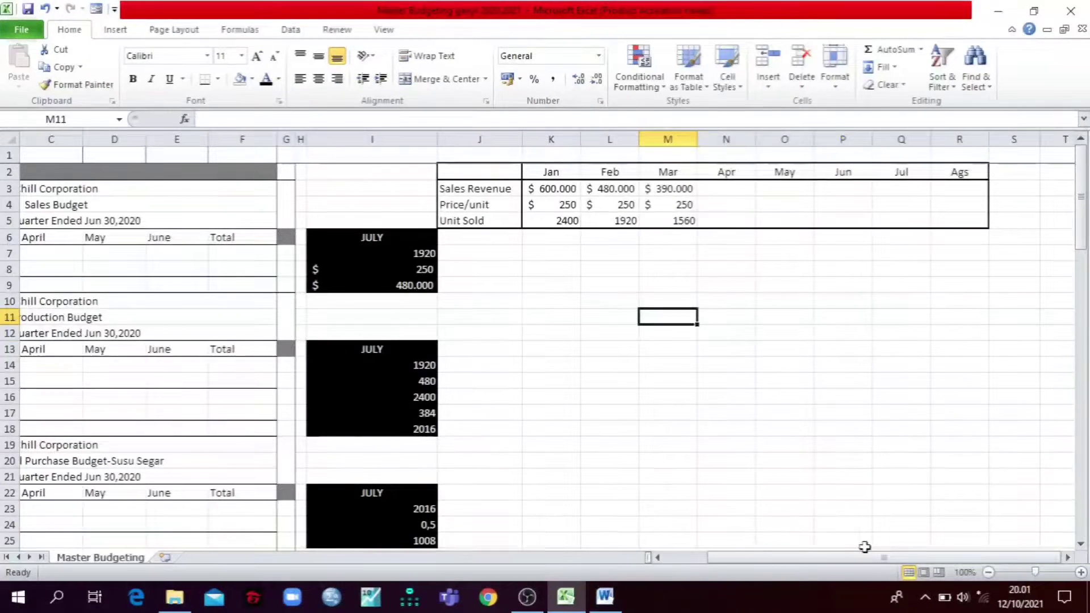
drag(553, 189, 652, 219)
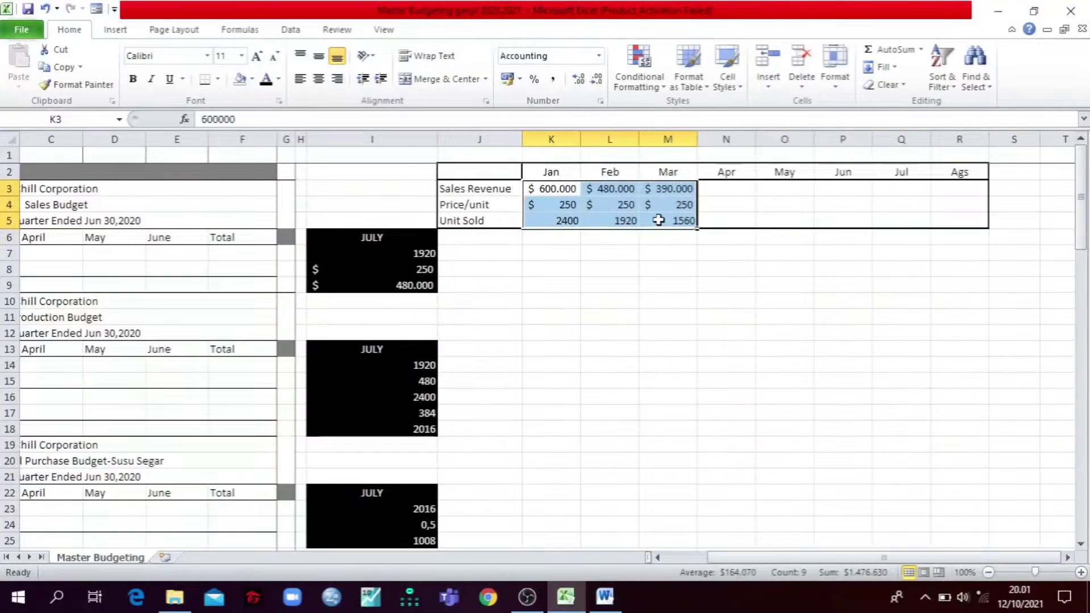
drag(798, 302, 755, 301)
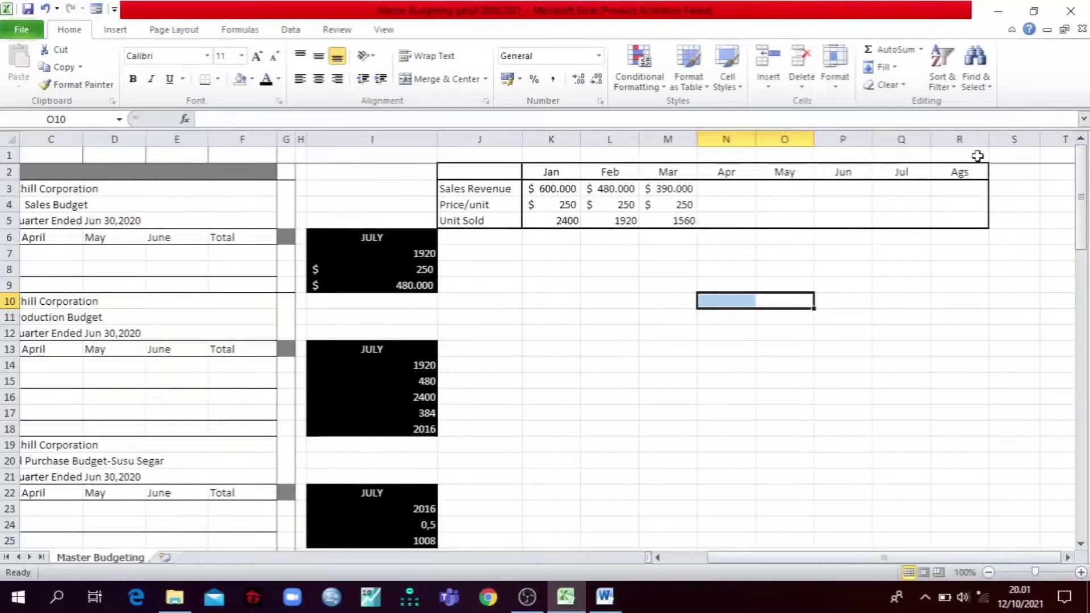
Step: With the Word case visible alongside, inspect April's Sales Revenue formula in N3 and reveal its value with a black font
click(1033, 11)
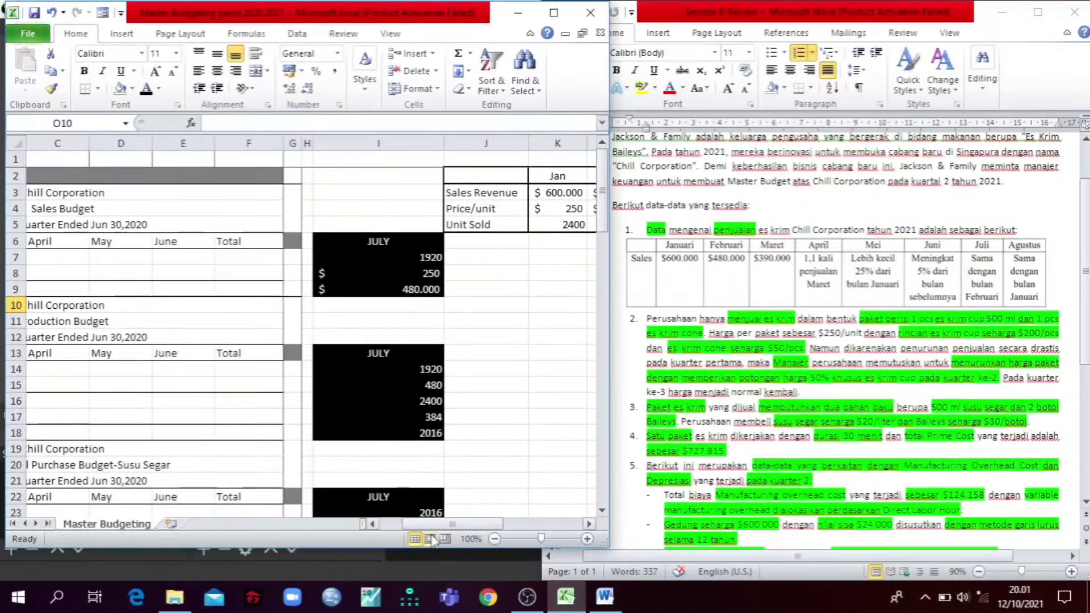
drag(452, 523, 525, 515)
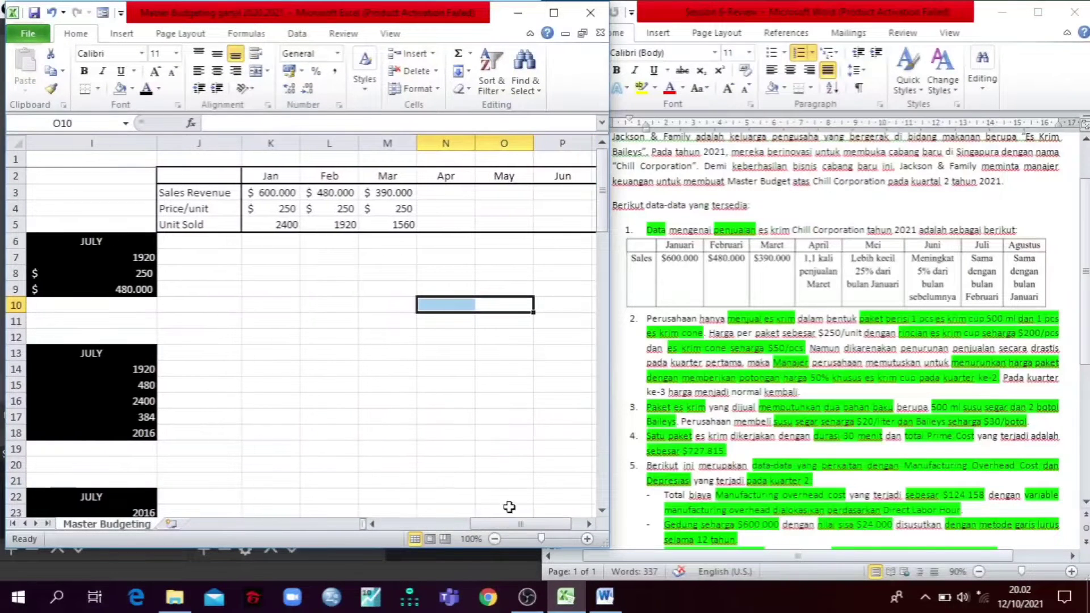
click(458, 192)
click(252, 123)
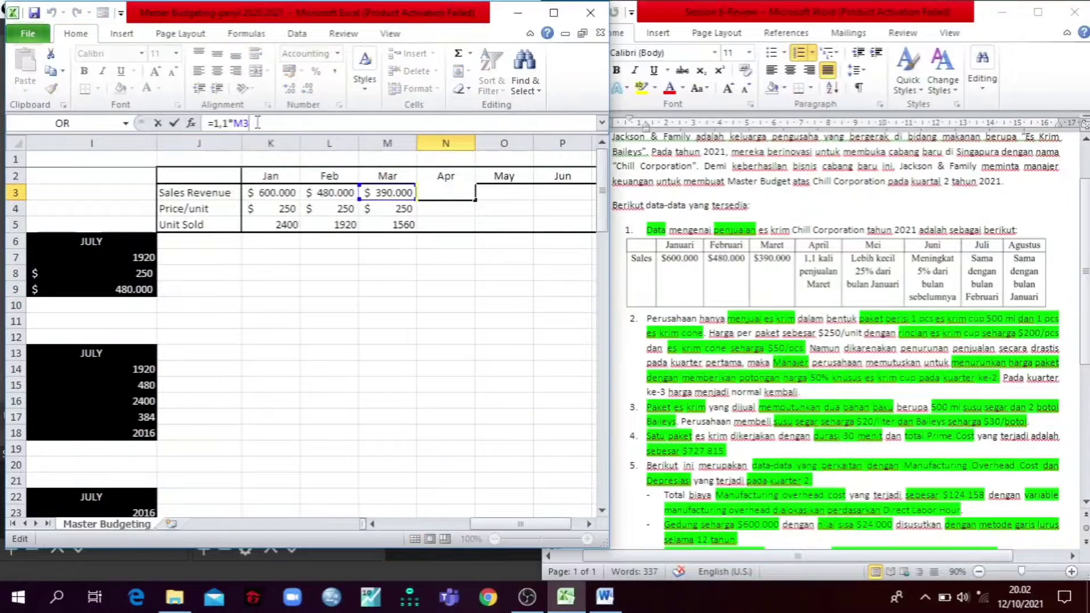
key(Escape)
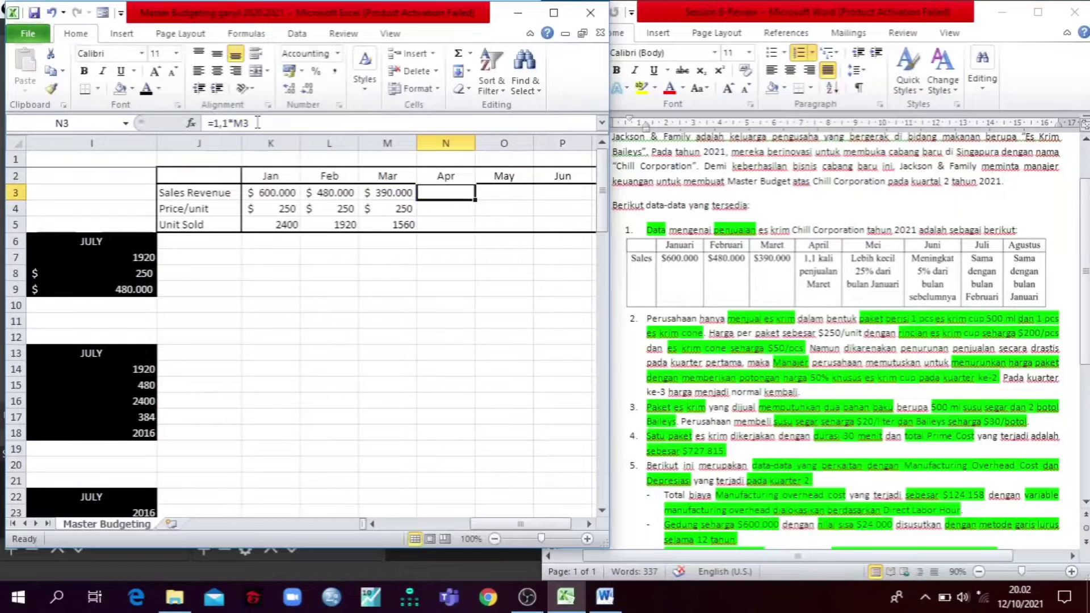
click(146, 89)
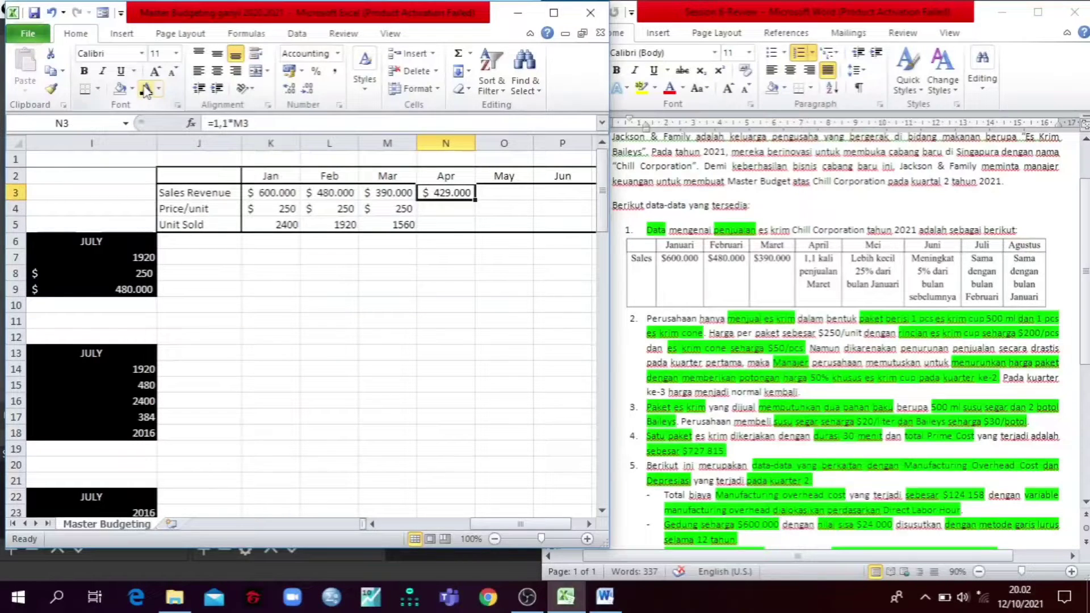
Step: Check May's Sales Revenue formula in O3 against the Word case and reveal its value with a black font
click(861, 278)
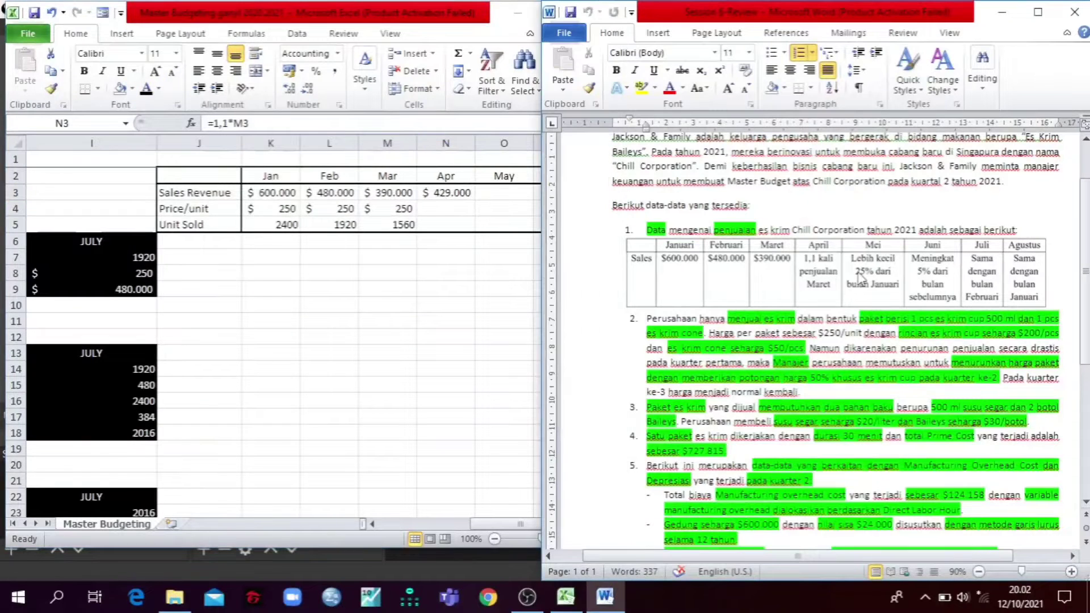
click(500, 278)
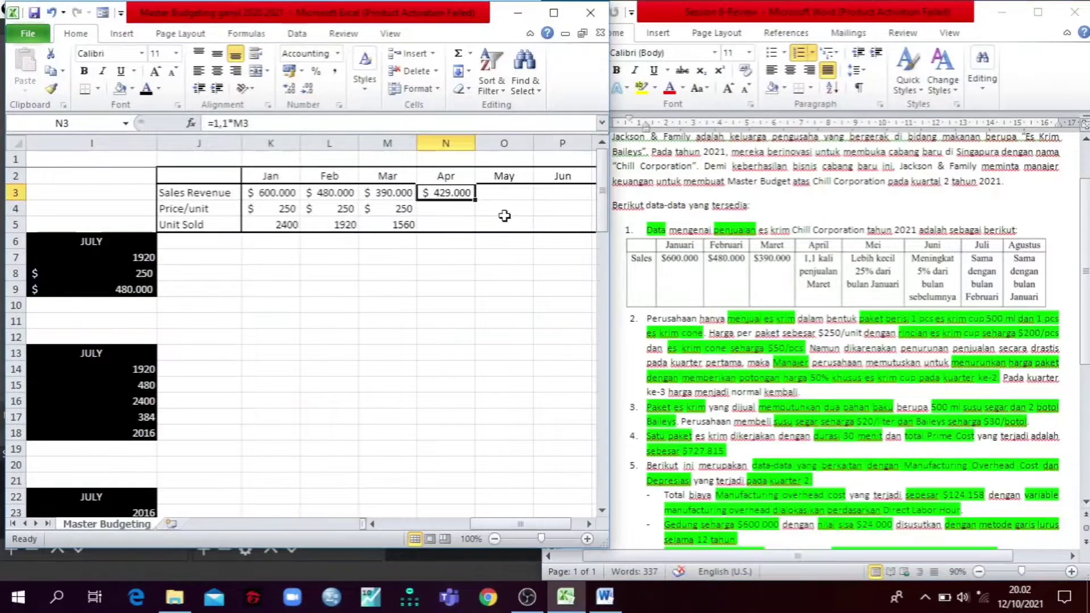
click(506, 193)
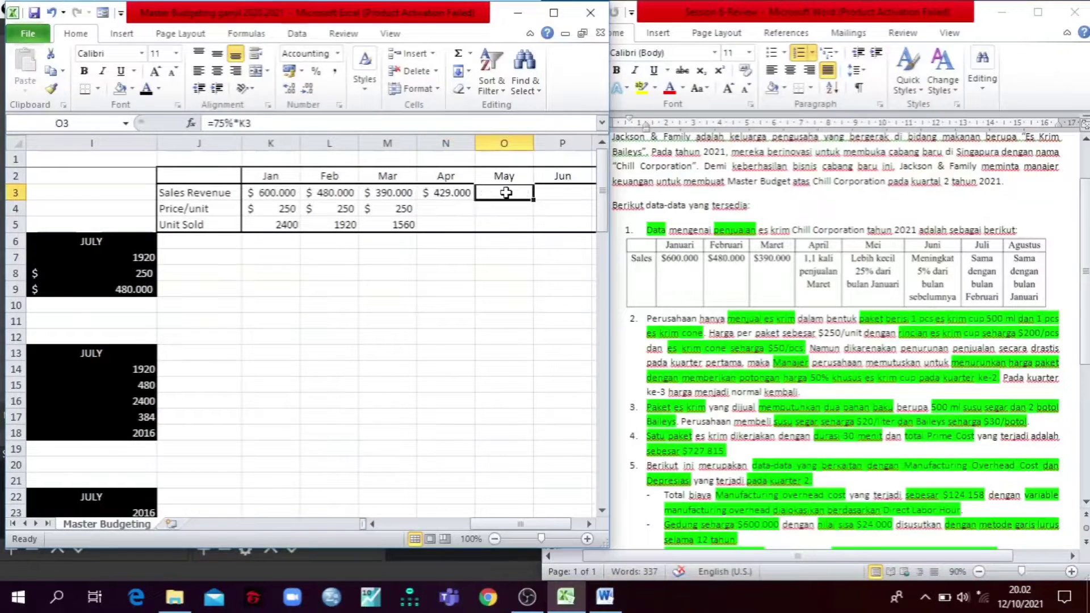
click(277, 123)
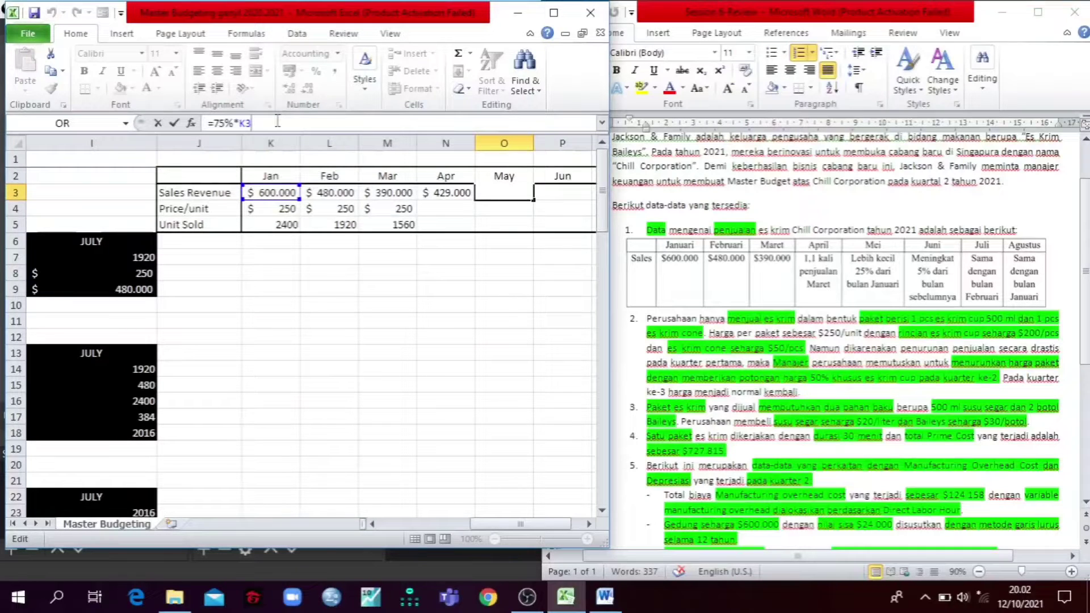
key(Escape)
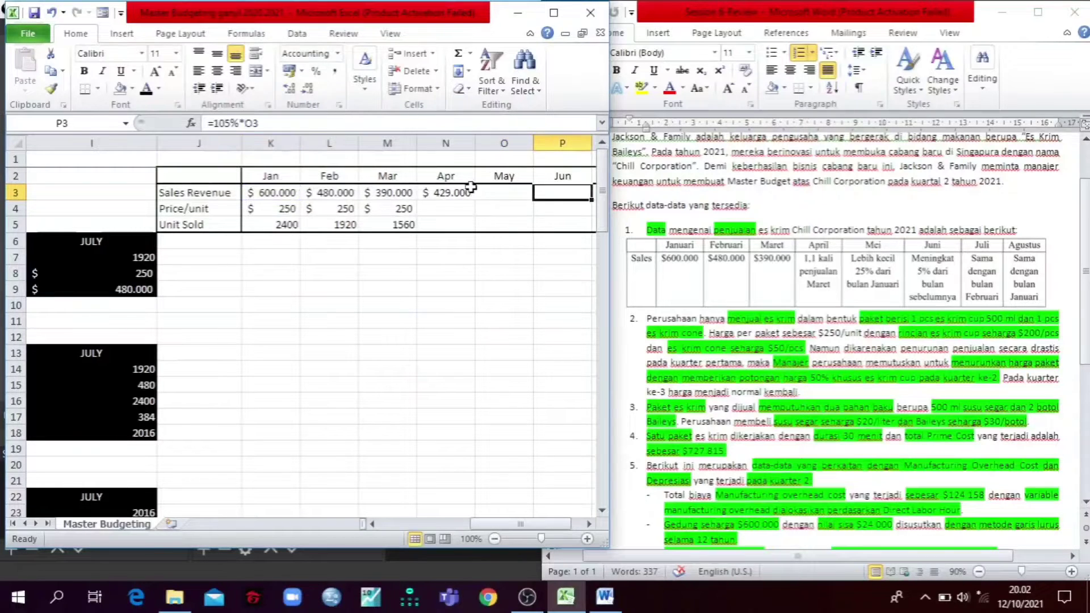
click(146, 89)
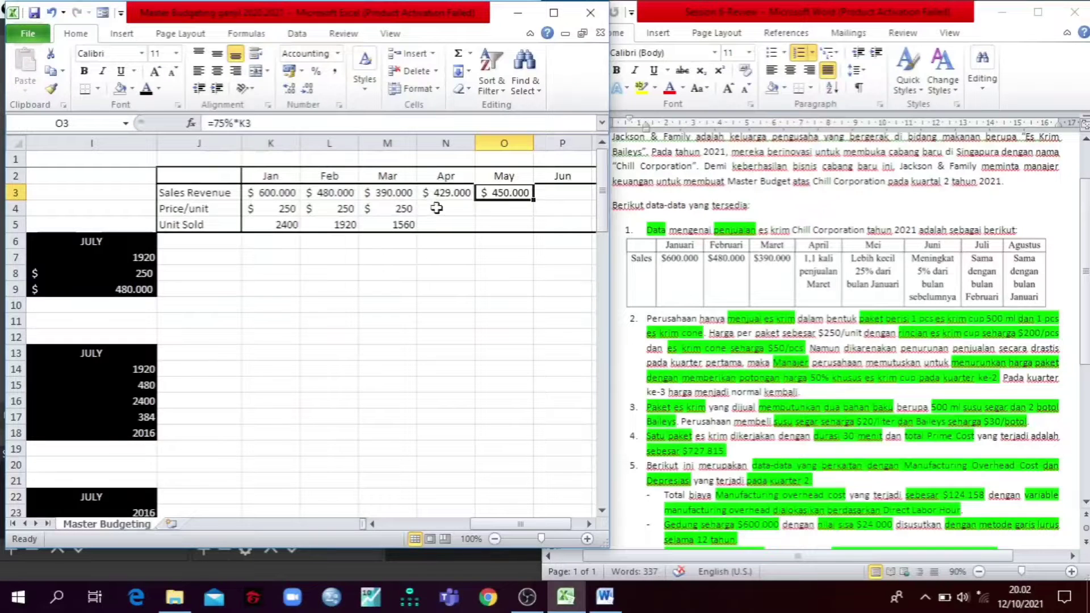
Step: Confirm June's Sales Revenue formula in P3 as =105%*O3 and reveal its value with a black font
click(560, 195)
click(312, 120)
text(=105%*O3)
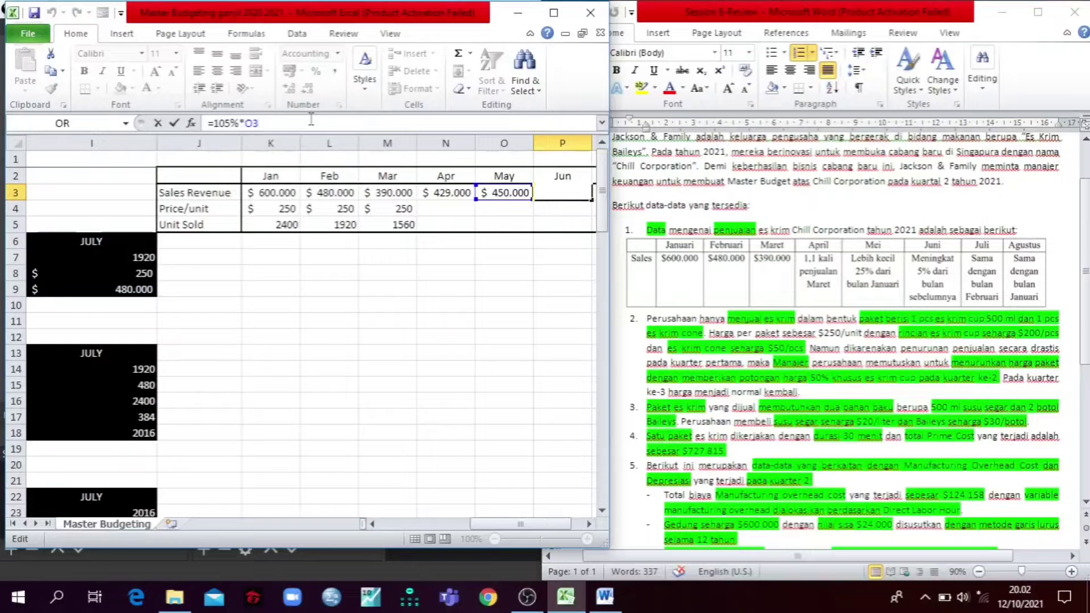
key(ctrl+Return)
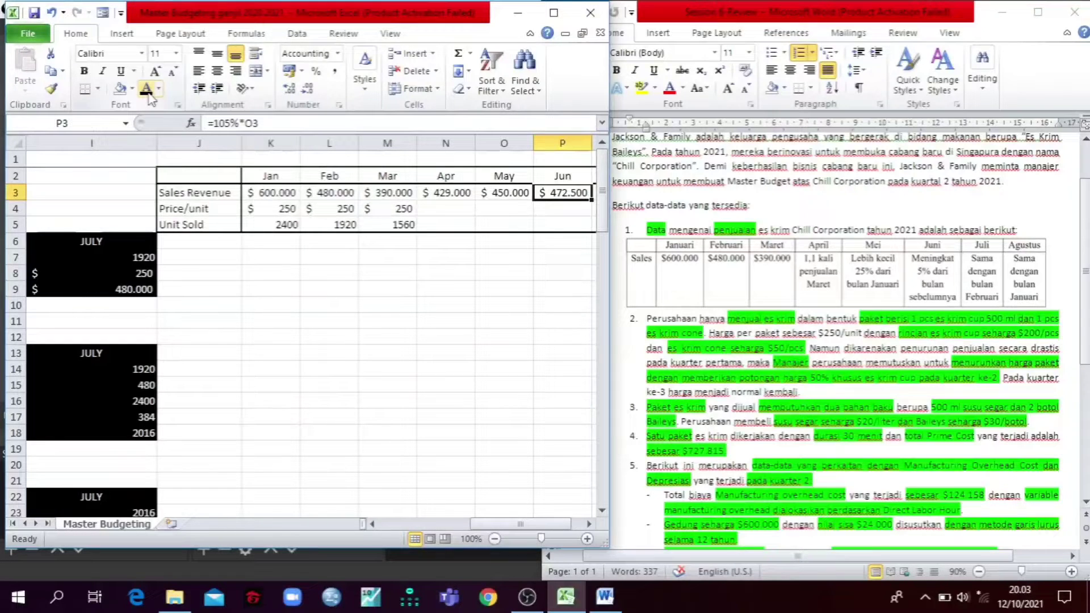
Step: Reveal the July and August Sales Revenue figures in Q3 and R3 by giving them a black font
key(Right)
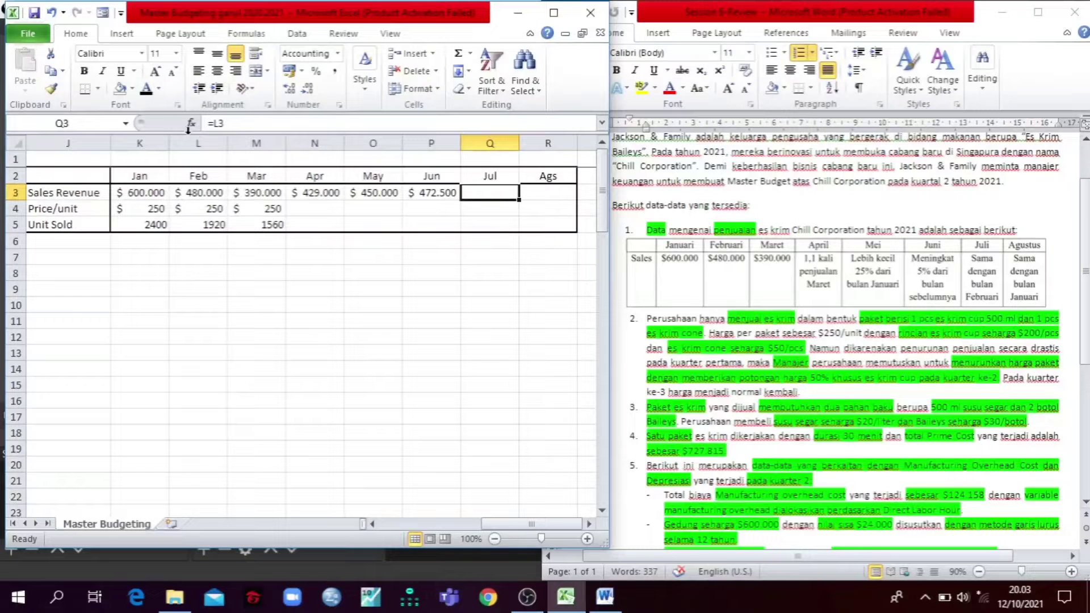
click(146, 91)
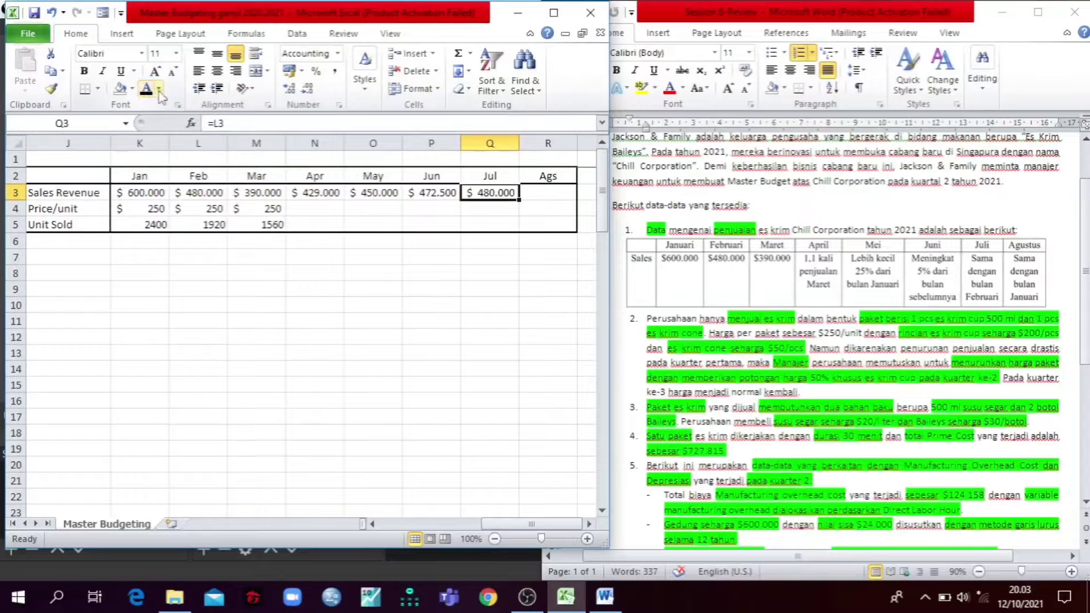
click(552, 193)
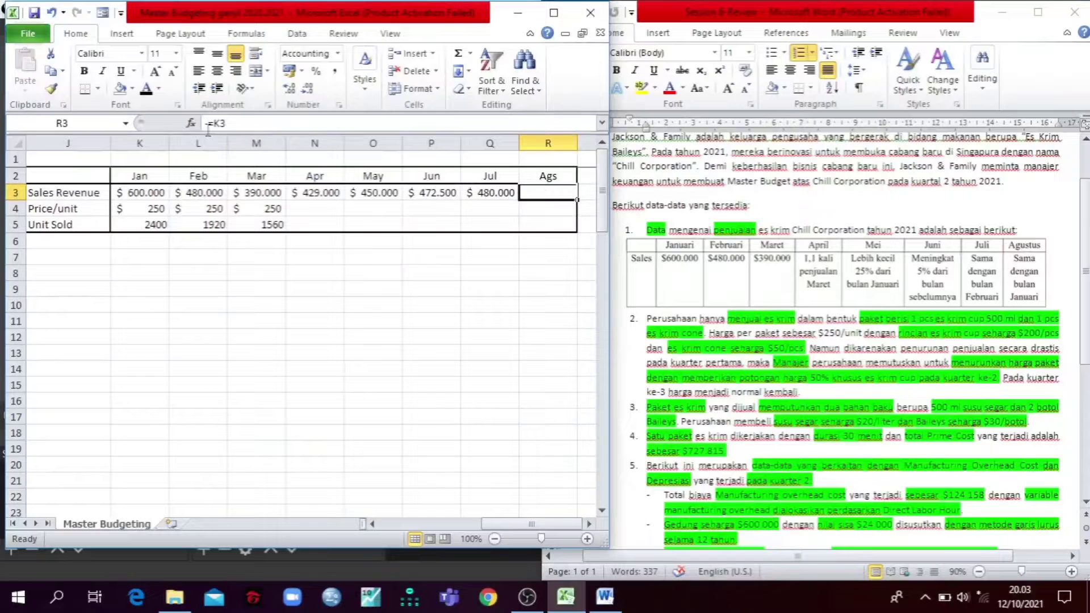
click(149, 91)
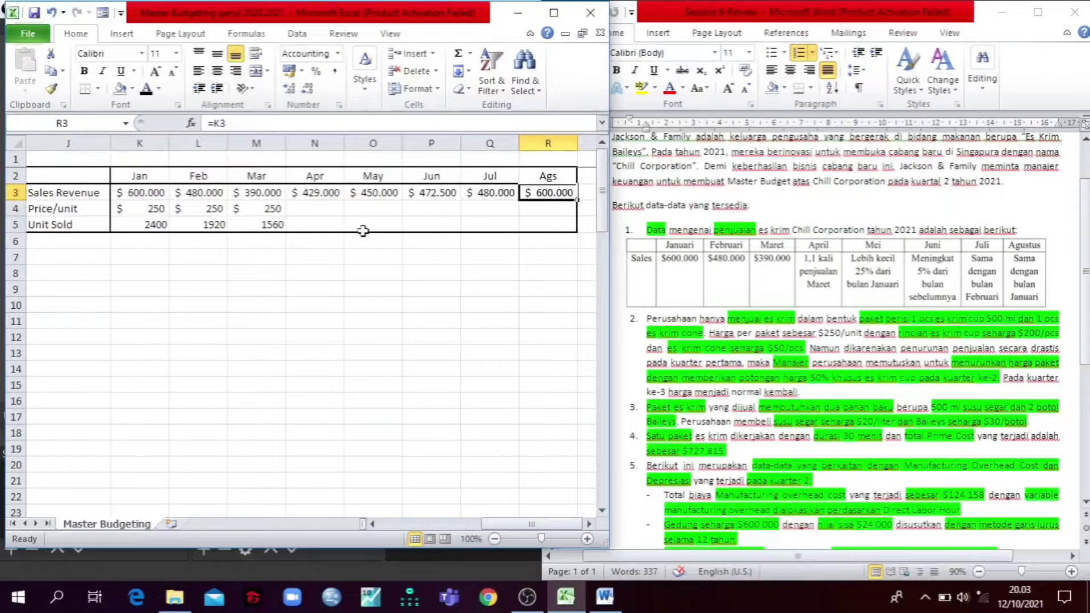
Step: Examine the April to June Price/unit cells N4:P4 and mark the 50% price discount passage for quarter 2 in the Word case
drag(309, 208, 448, 208)
key(Return)
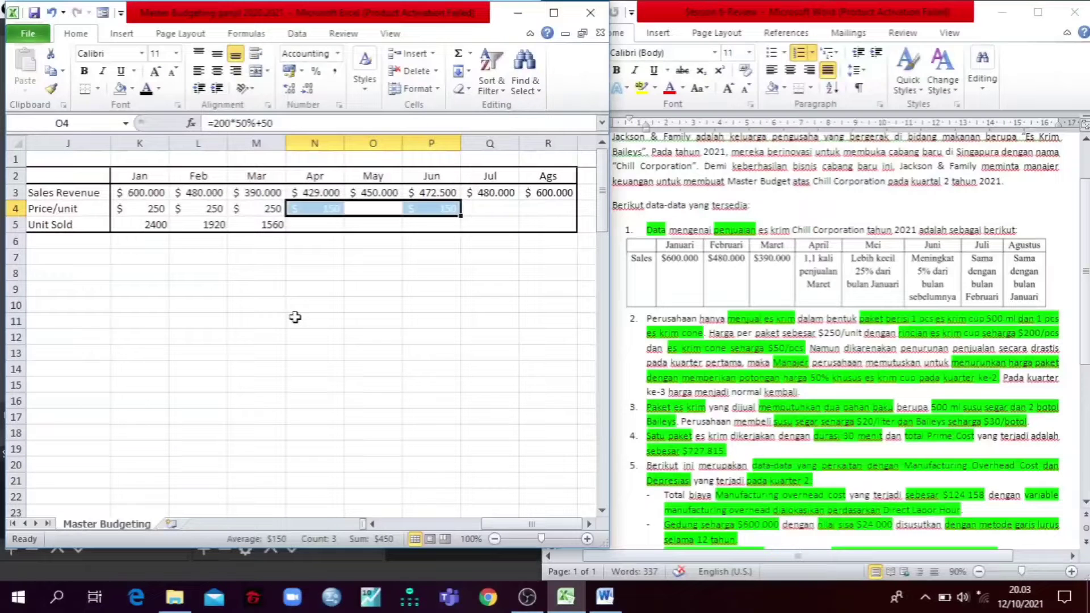
click(284, 350)
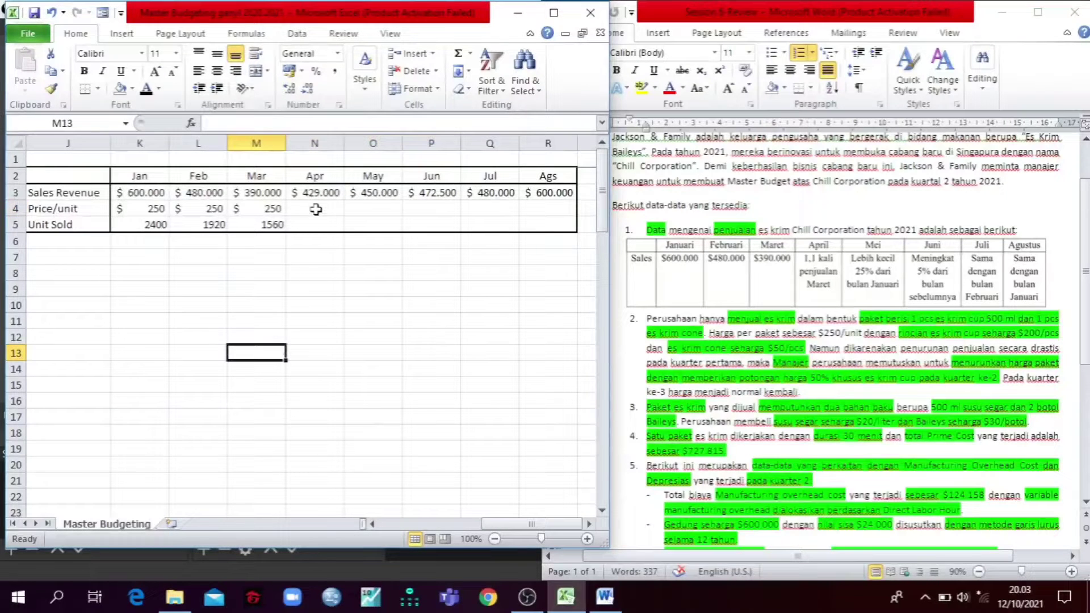
drag(316, 210, 423, 210)
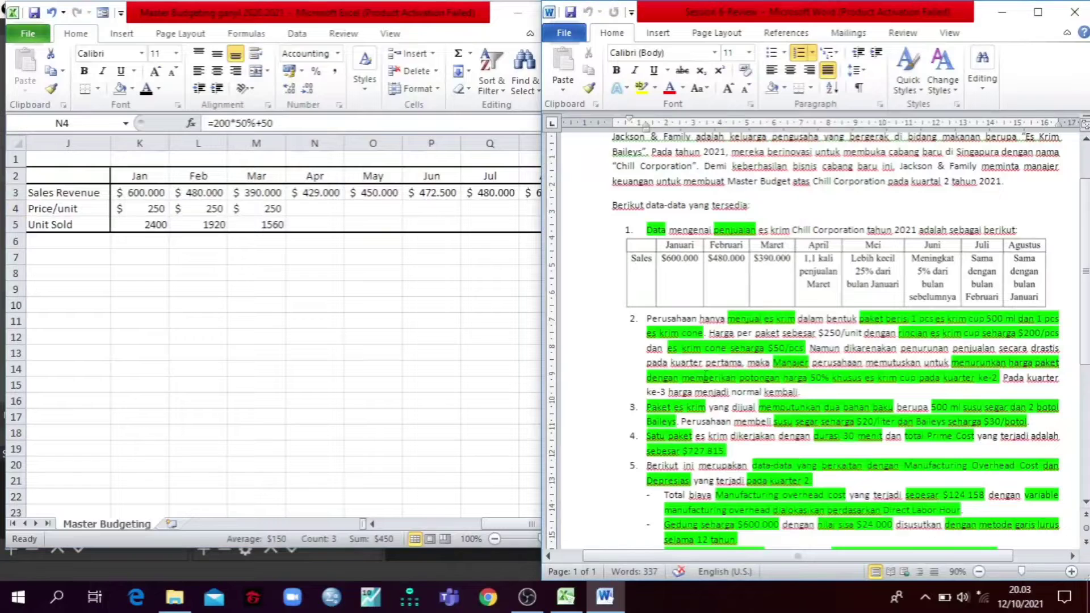
drag(680, 378, 800, 372)
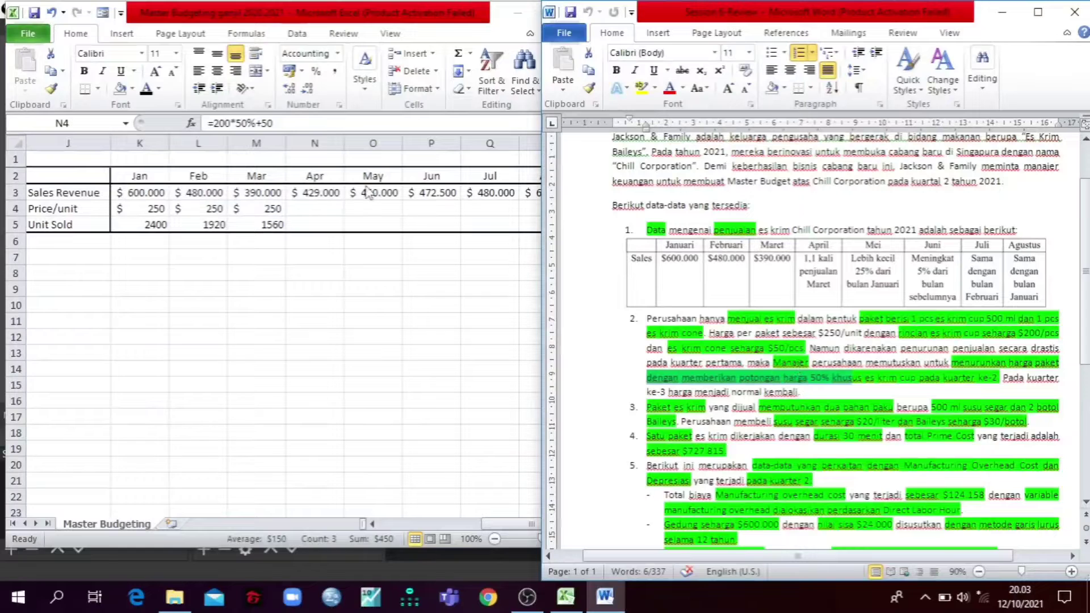
Step: Inspect April's Price/unit formula in N4 and reveal the April to June prices in N4:P4 with a black font
click(332, 207)
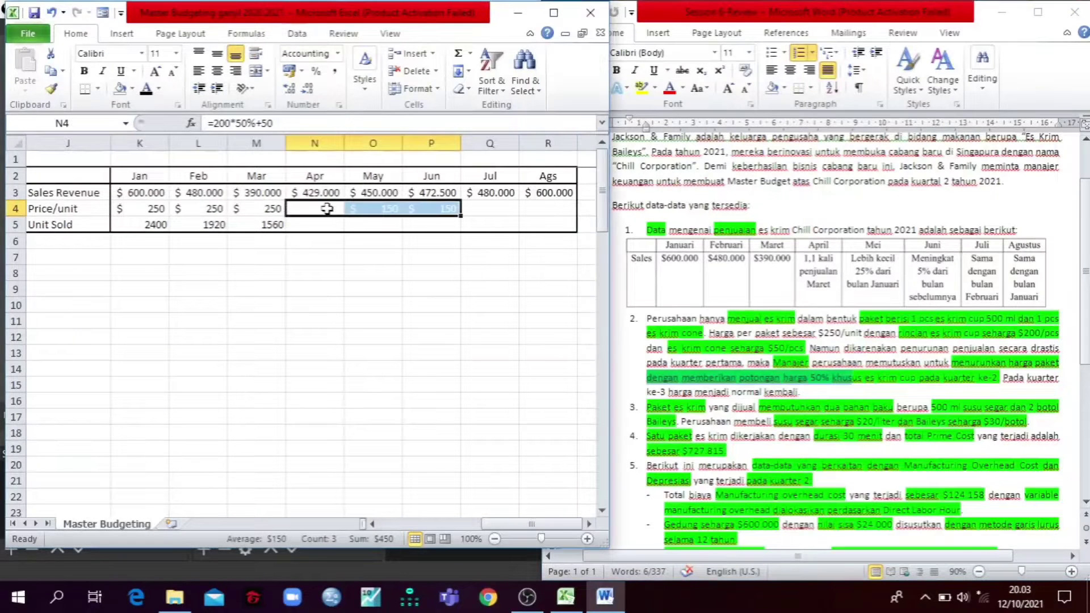
click(291, 122)
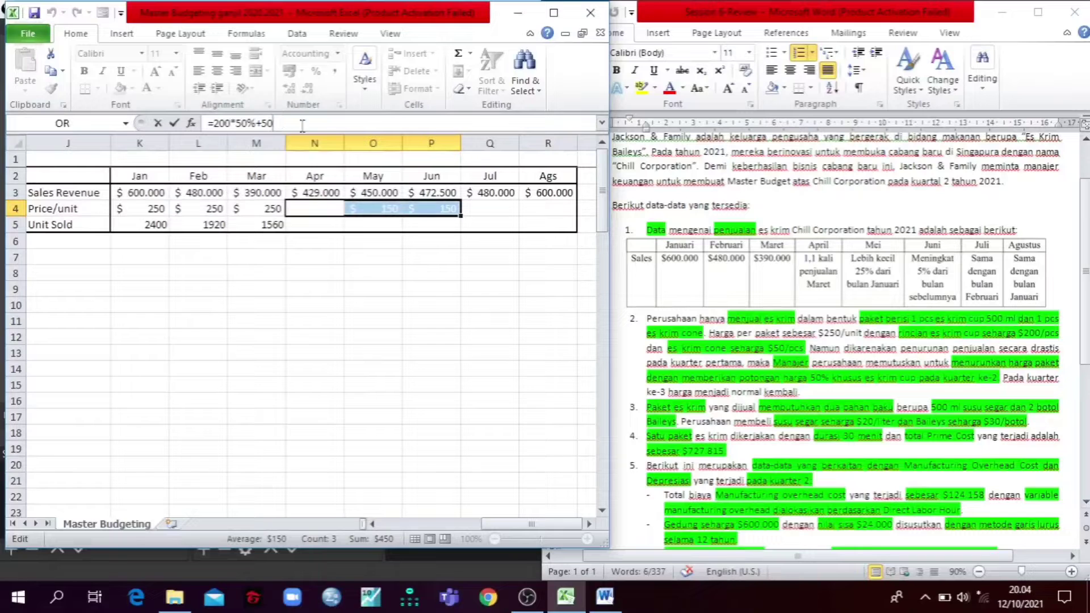
key(Return)
key(Delete)
key(Up)
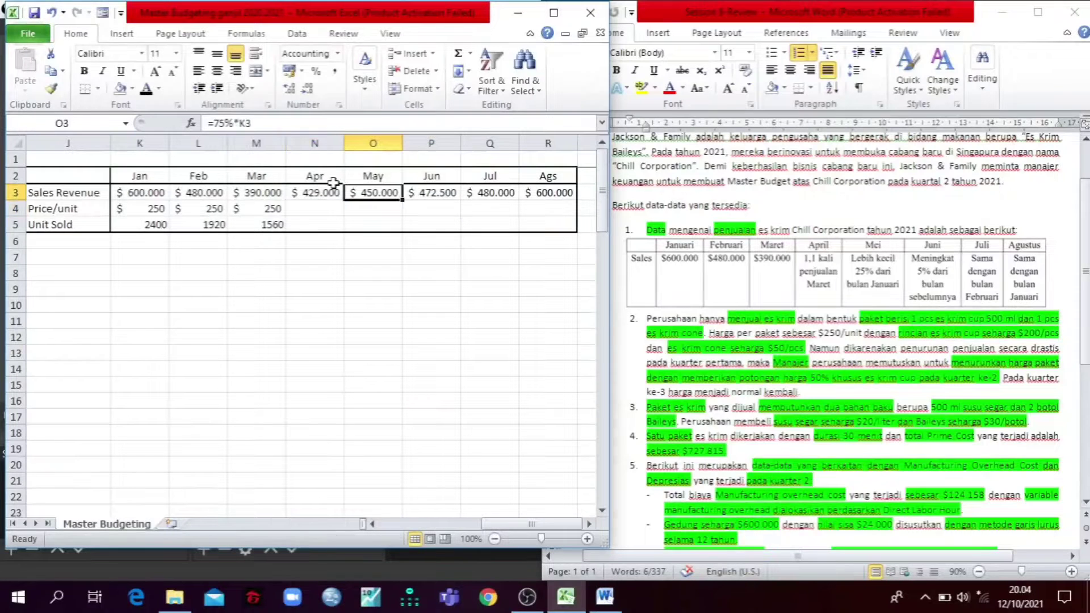
drag(314, 210, 424, 209)
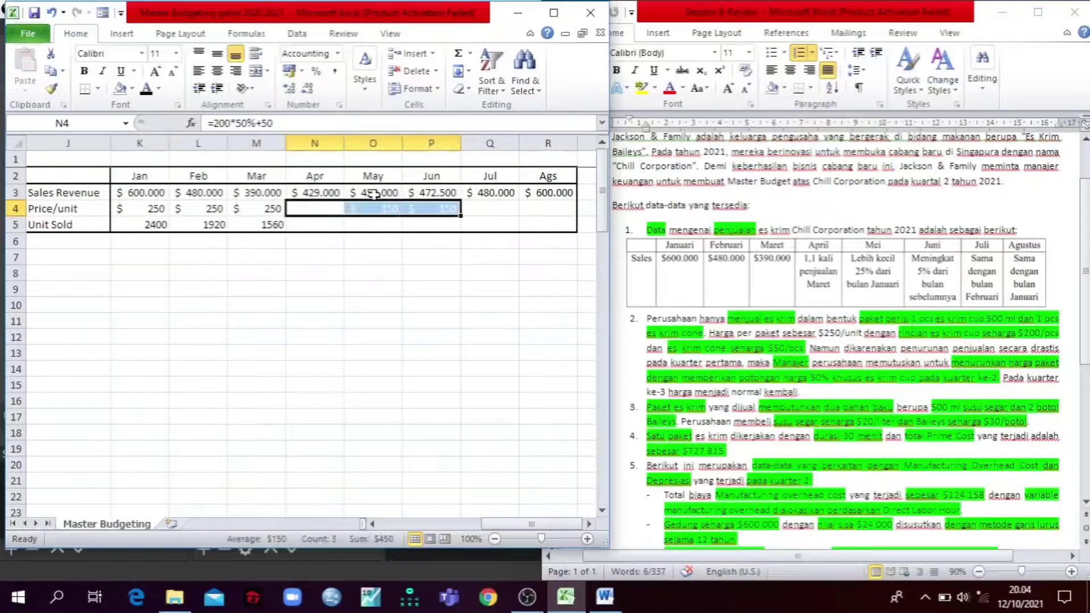
click(146, 90)
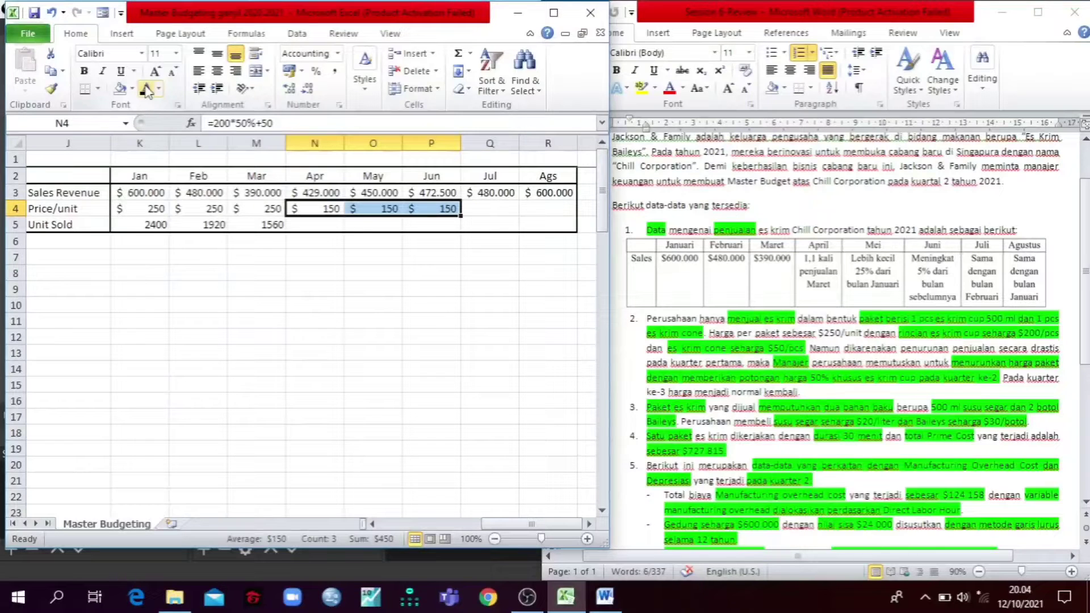
Step: Mark the Word sentence on normal quarter 3 prices and reveal the July and August Price/unit figures in Q4:R4 with a black font
click(685, 396)
drag(657, 392, 821, 402)
click(481, 207)
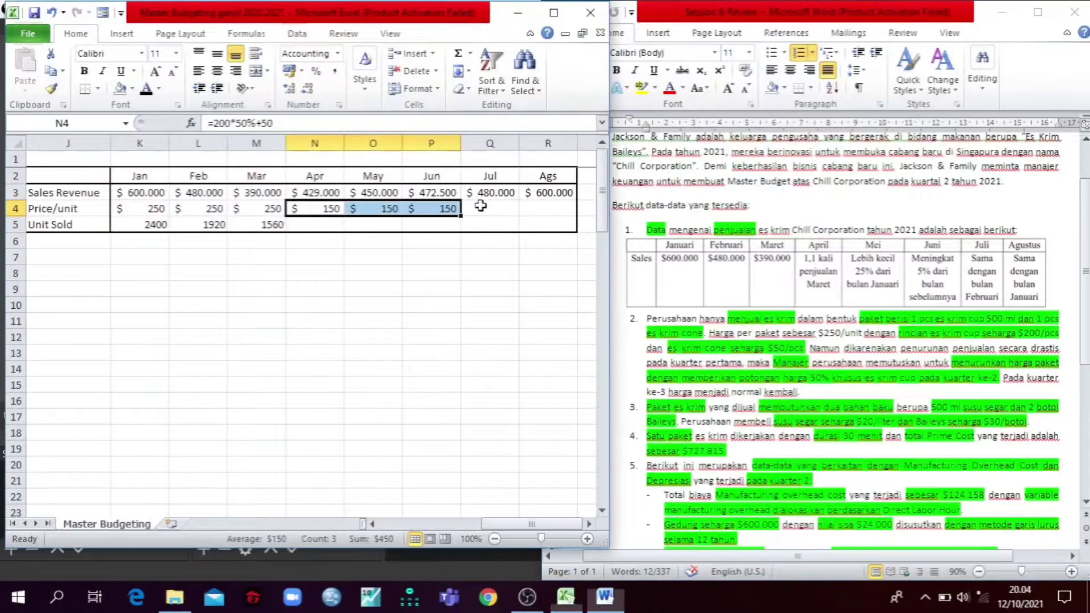
drag(482, 208, 554, 203)
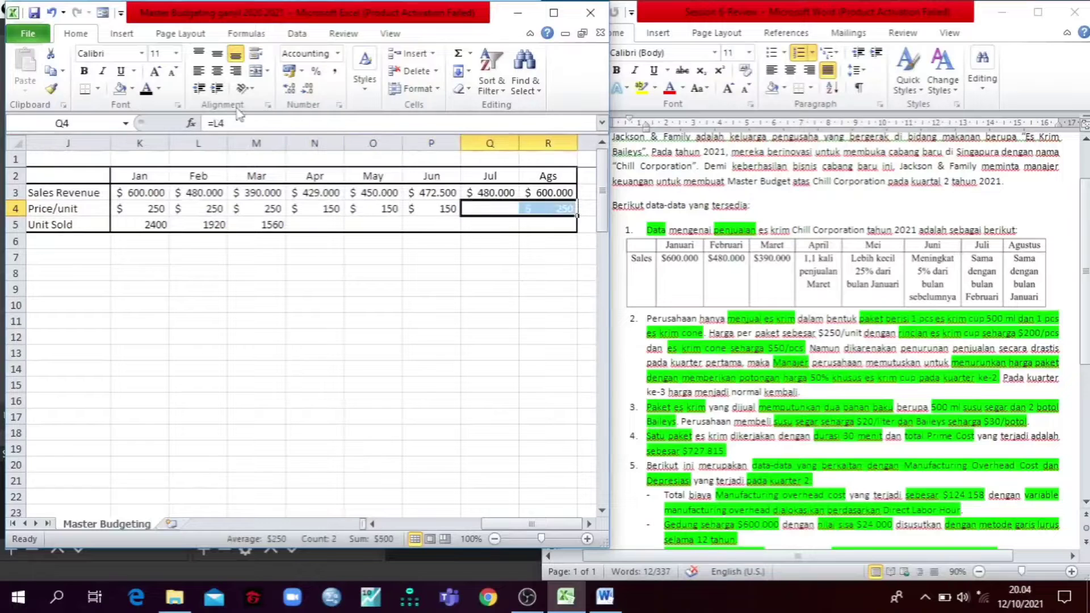
click(146, 88)
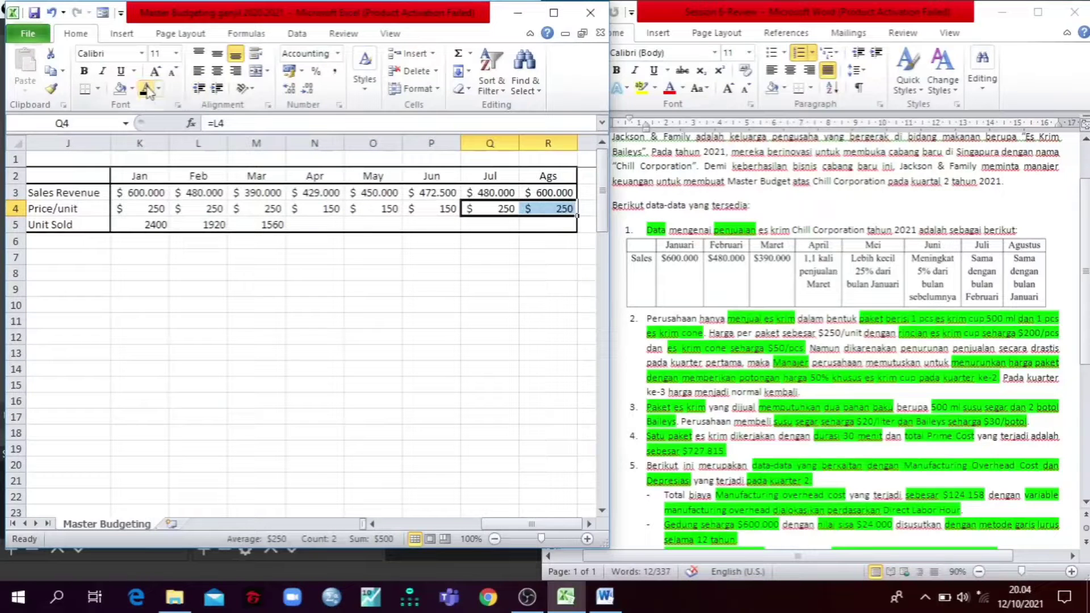
click(272, 356)
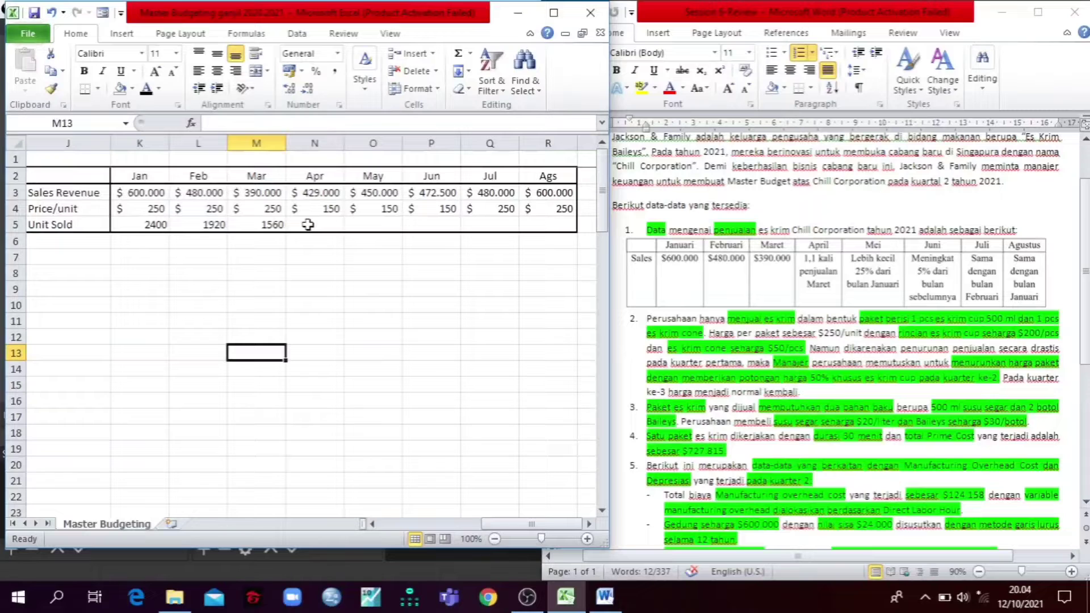
Step: Reveal the April to August Unit Sold figures in N5:R5 by giving them a black font
drag(308, 225, 463, 226)
drag(548, 225, 340, 225)
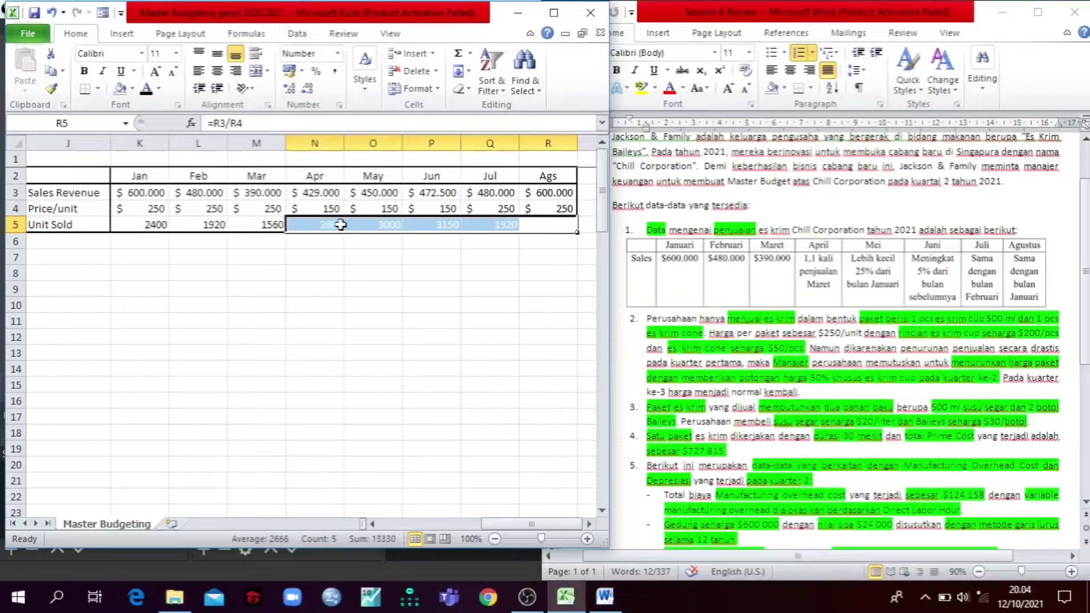
click(146, 90)
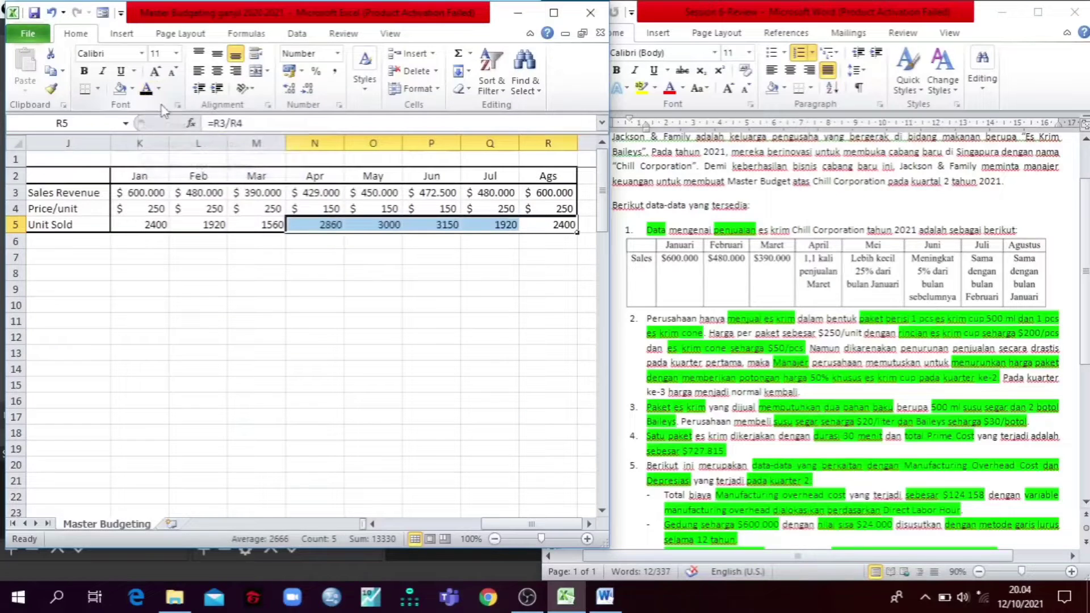
click(291, 366)
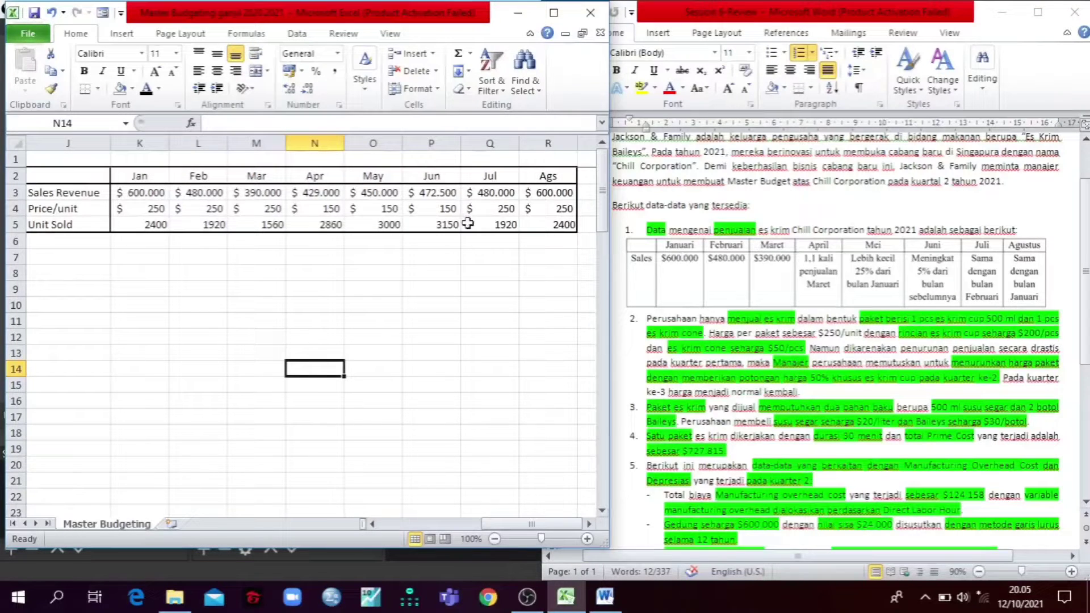
Step: Look over the completed sales table, return to the budgets at the start of the sheet, and maximize the Excel window
click(314, 209)
drag(317, 192, 433, 193)
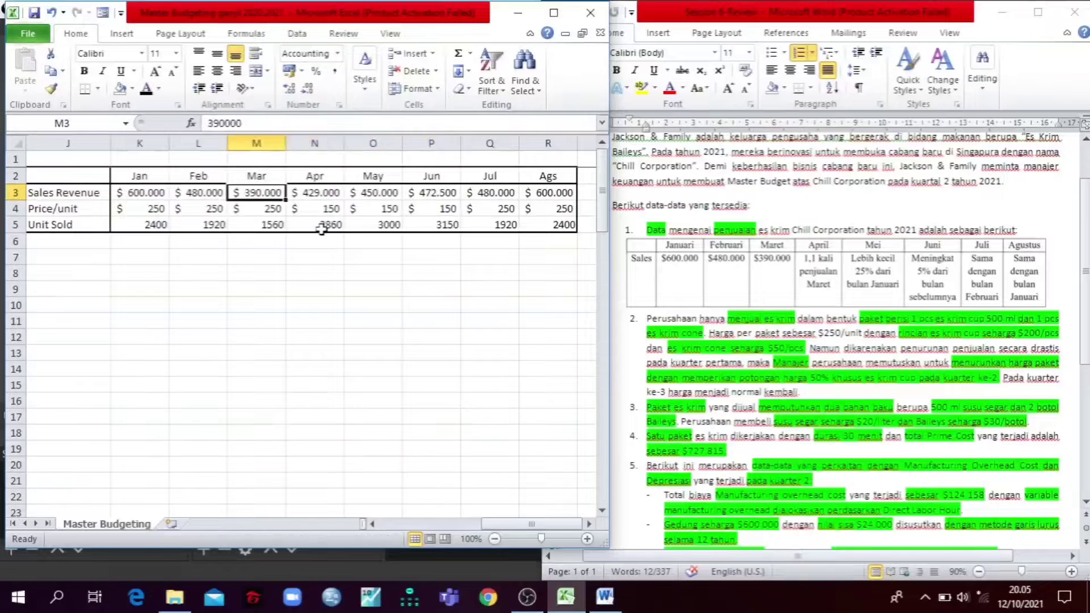
key(Home)
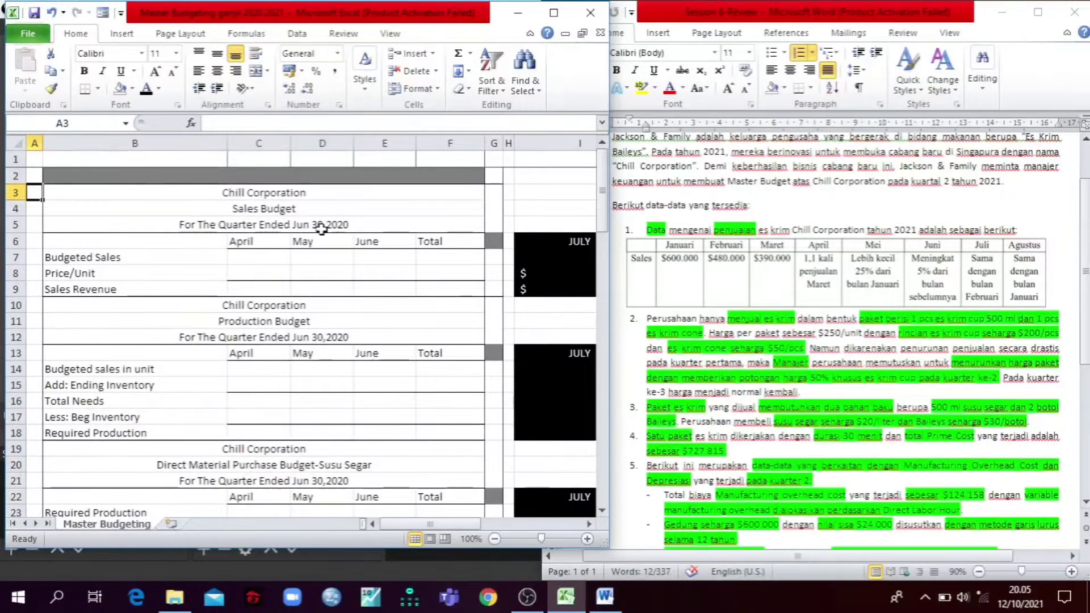
double_click(333, 547)
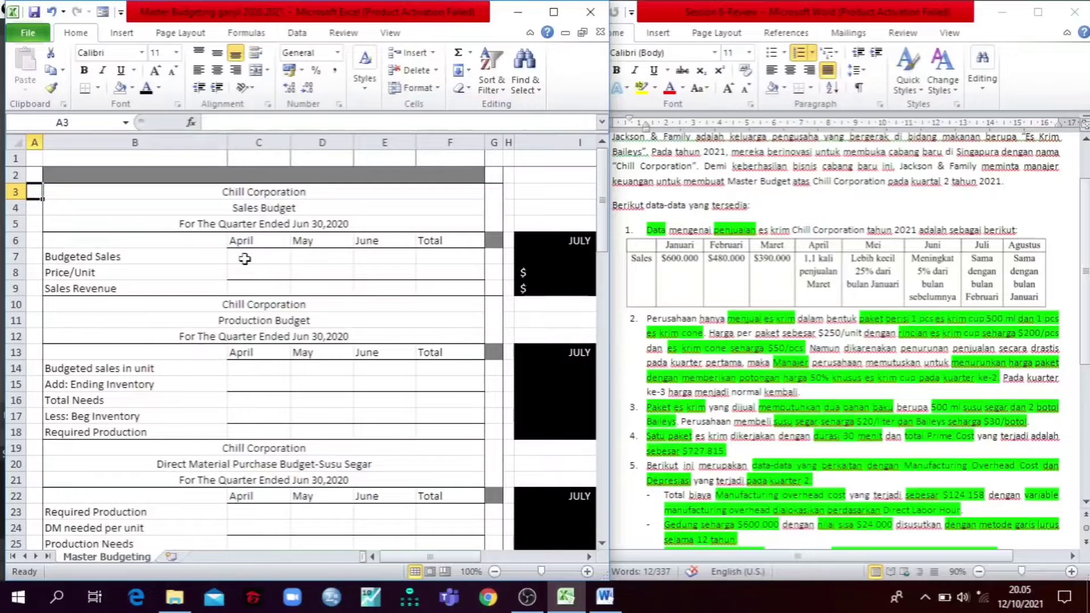
click(554, 12)
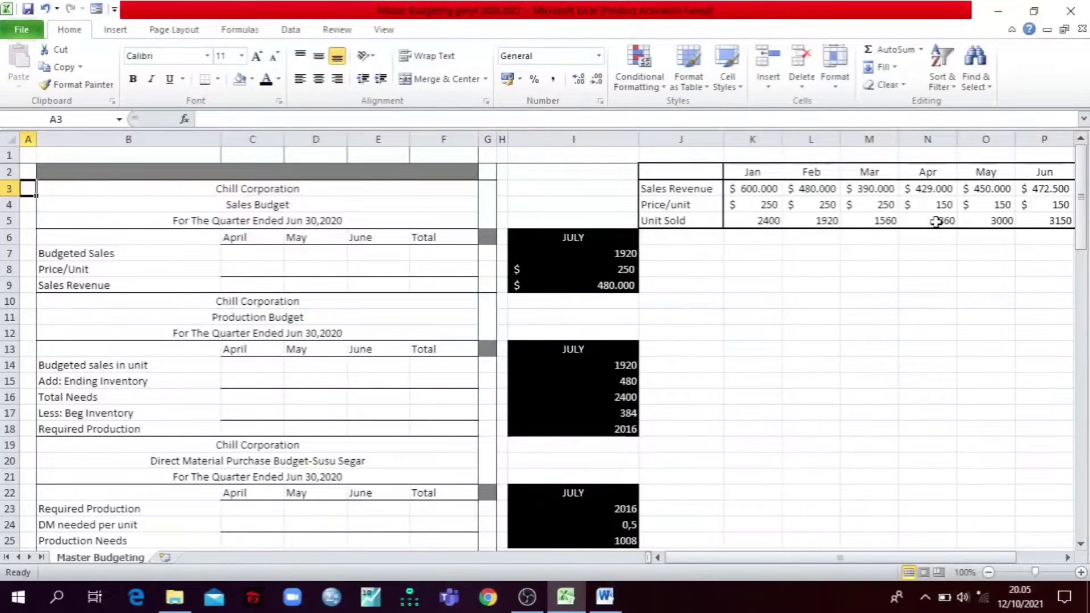
Step: Check April's Unit Sold in N5 and reveal the April to June Budgeted Sales in C7:E7 with a black font
mouse_move(936, 222)
mouse_down()
mouse_move(1027, 221)
mouse_move(947, 221)
mouse_up()
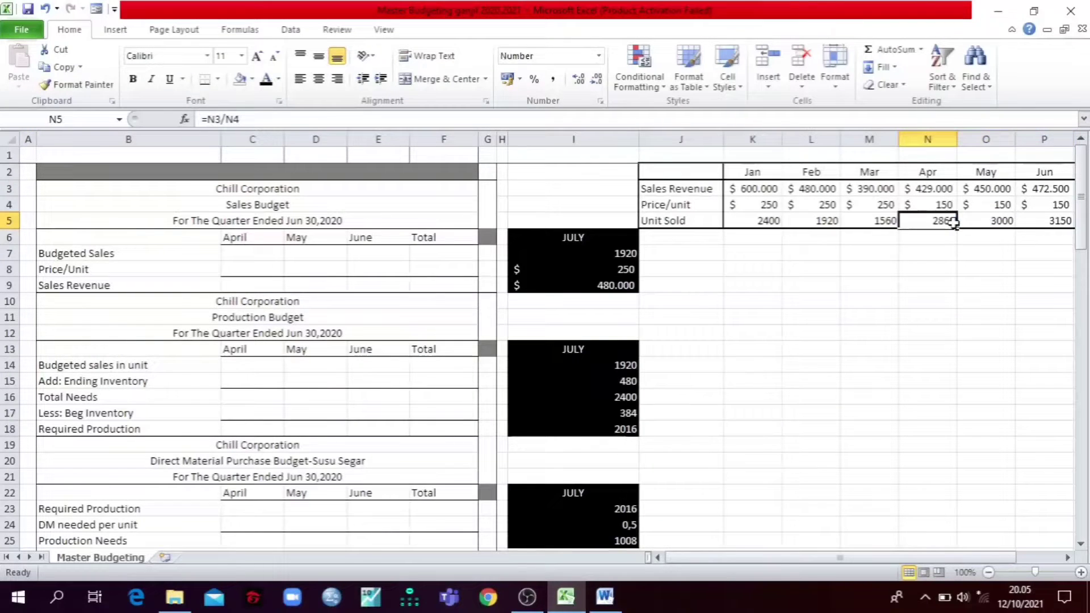
click(912, 260)
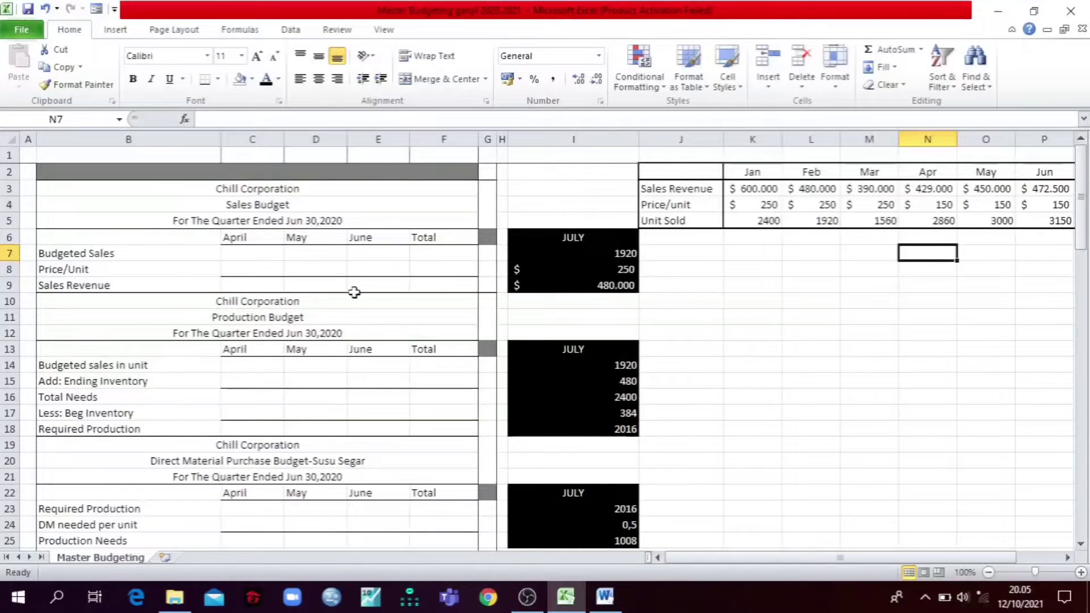
drag(282, 261, 399, 256)
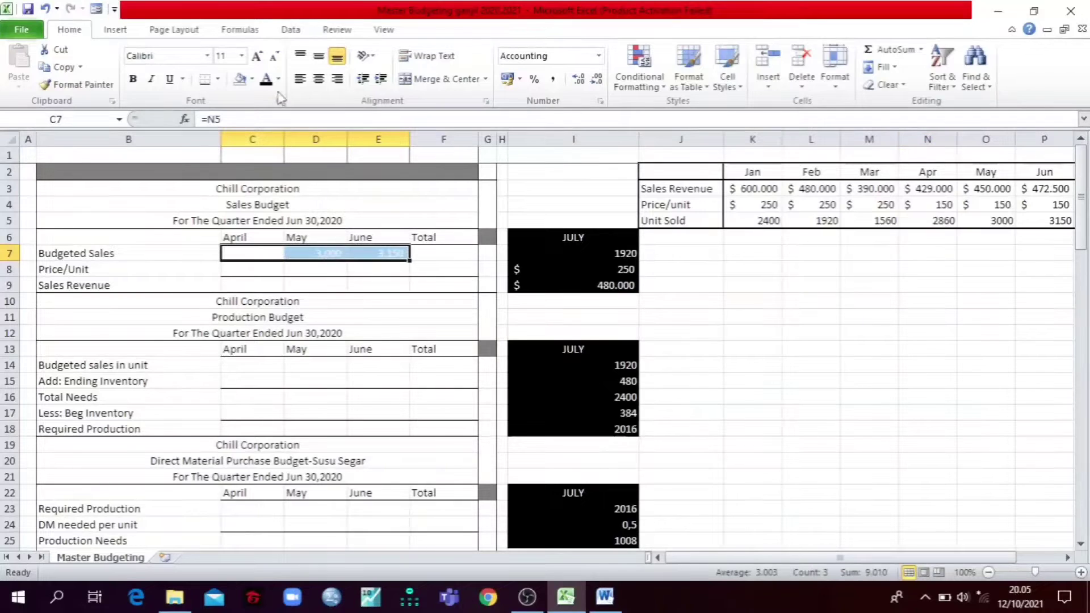
click(272, 82)
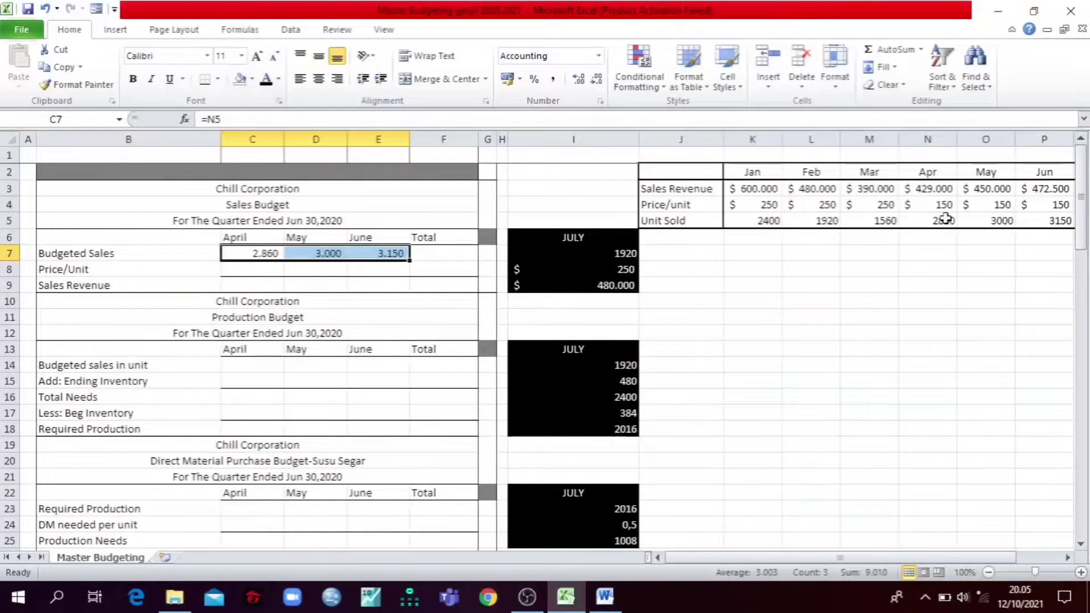
Step: Review the April to June Unit Sold in N5:P5 and reveal the Price/Unit figures in C8:E8 with a black font
drag(932, 218, 1032, 222)
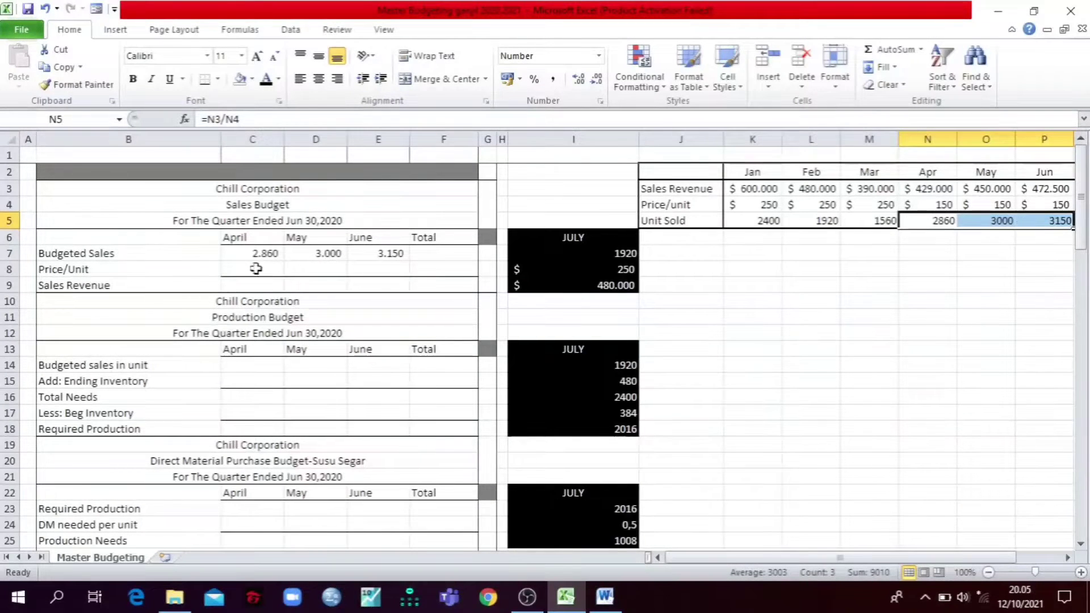
drag(255, 269, 374, 267)
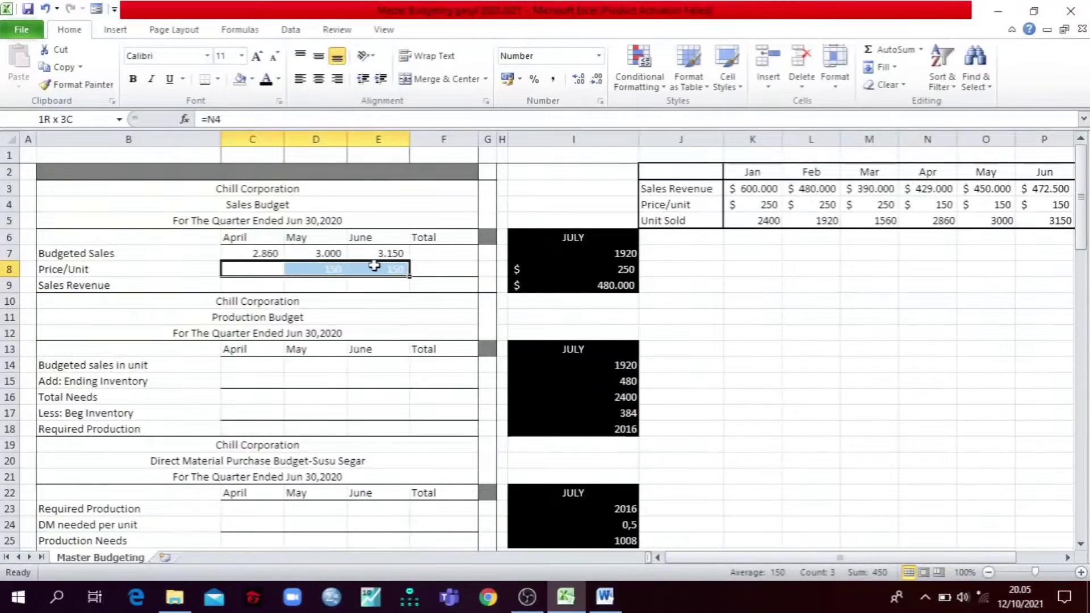
click(267, 81)
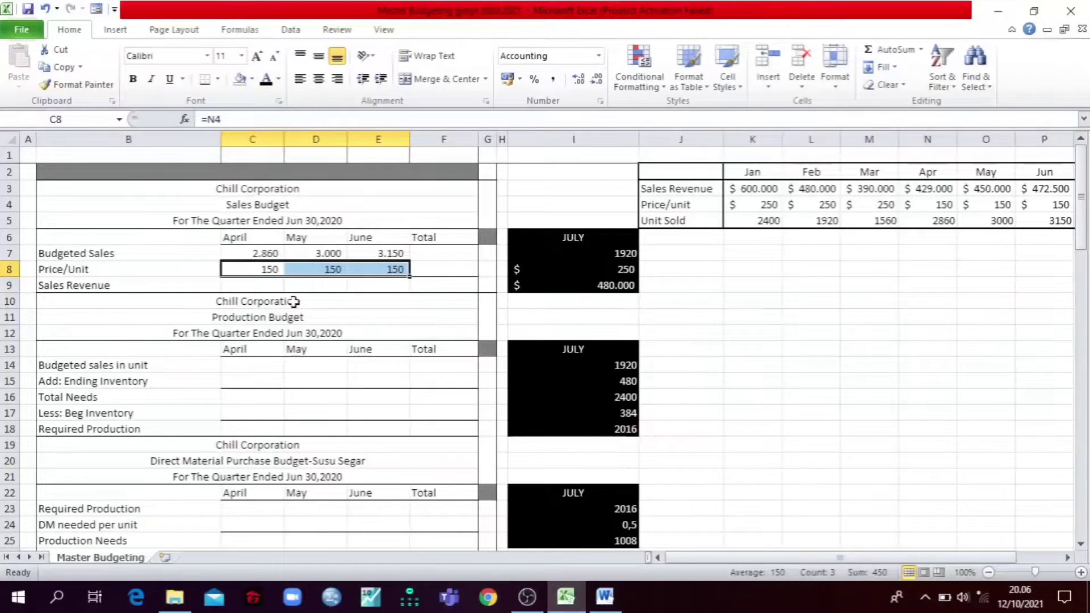
Step: Reveal the April to June Sales Revenue figures in C9:E9 by giving them a black font
click(270, 282)
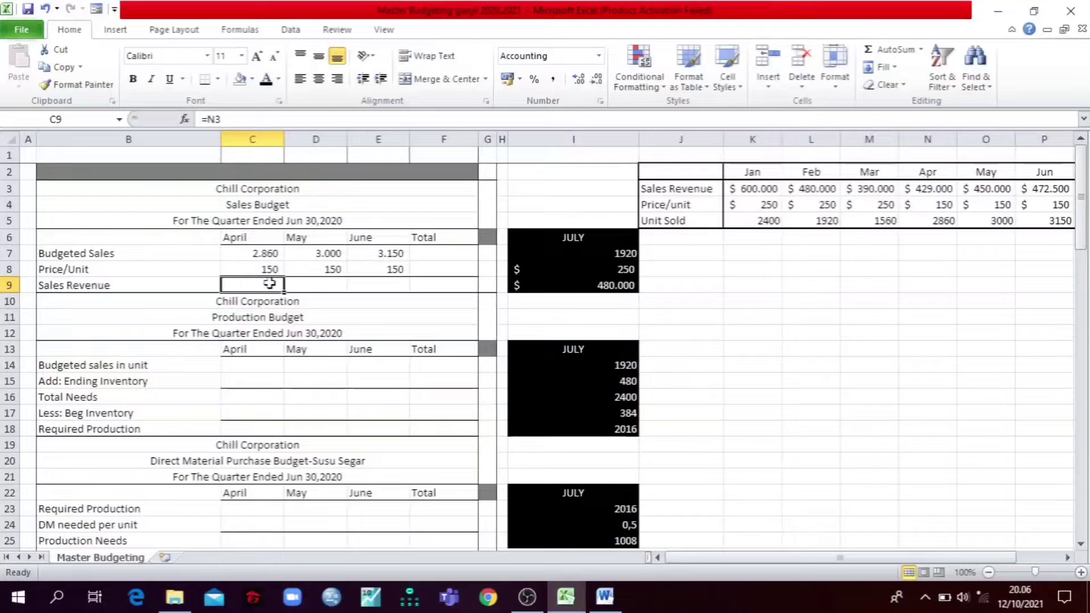
drag(269, 282, 356, 282)
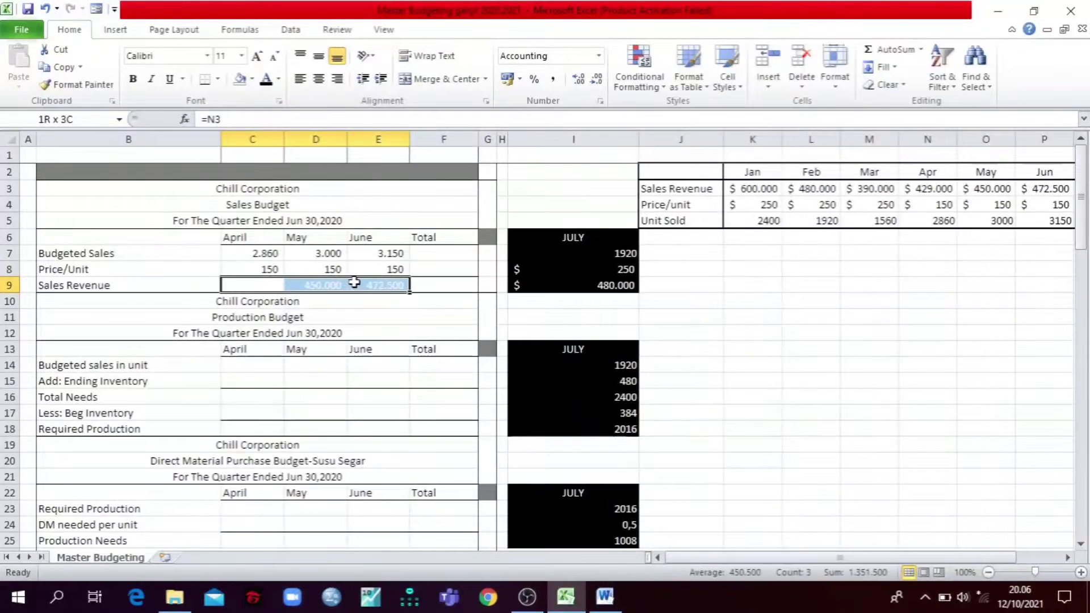
click(266, 79)
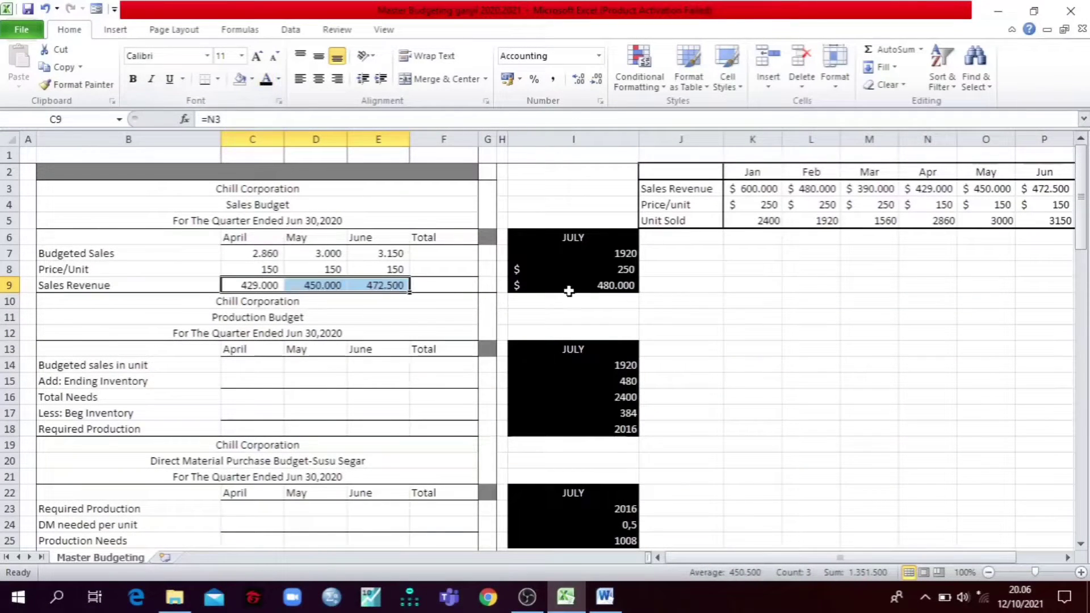
click(788, 300)
Step: Reveal the Sales Budget's Total column in F7:F9 by giving it a black font
click(448, 253)
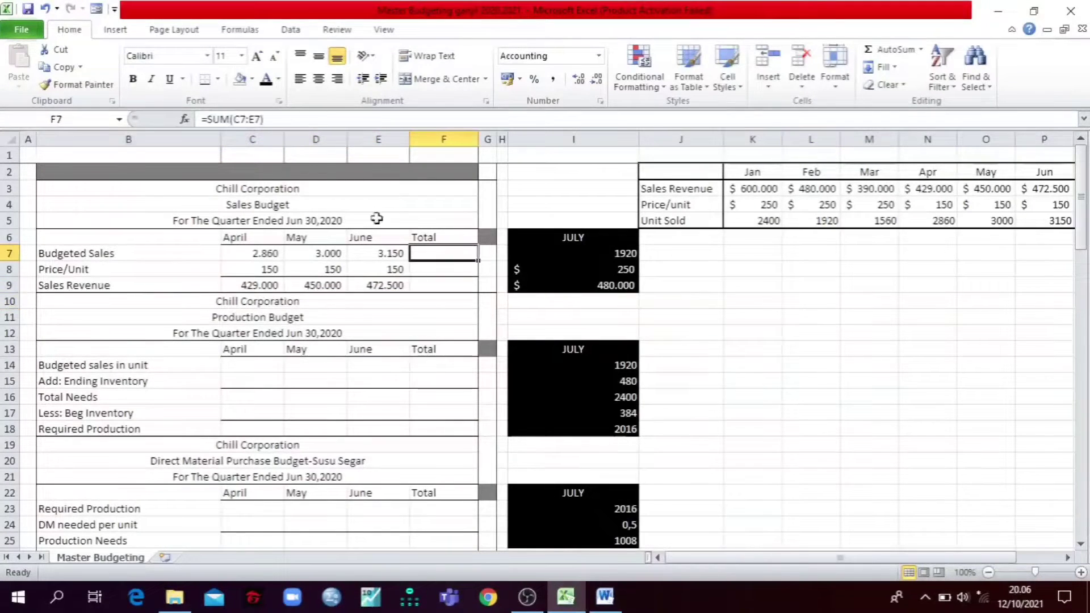
drag(441, 253, 440, 279)
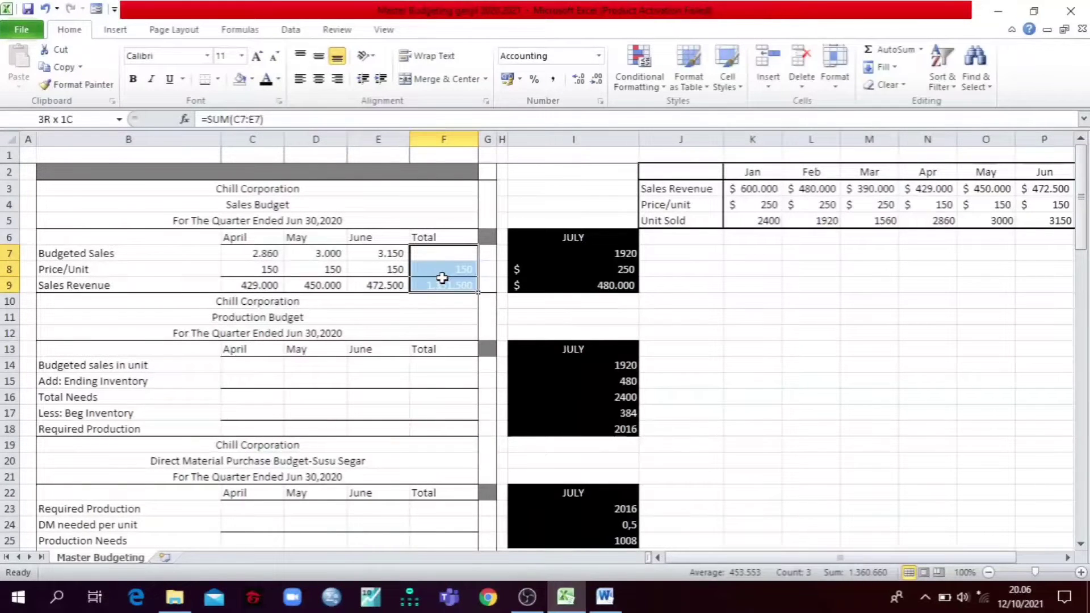
click(265, 84)
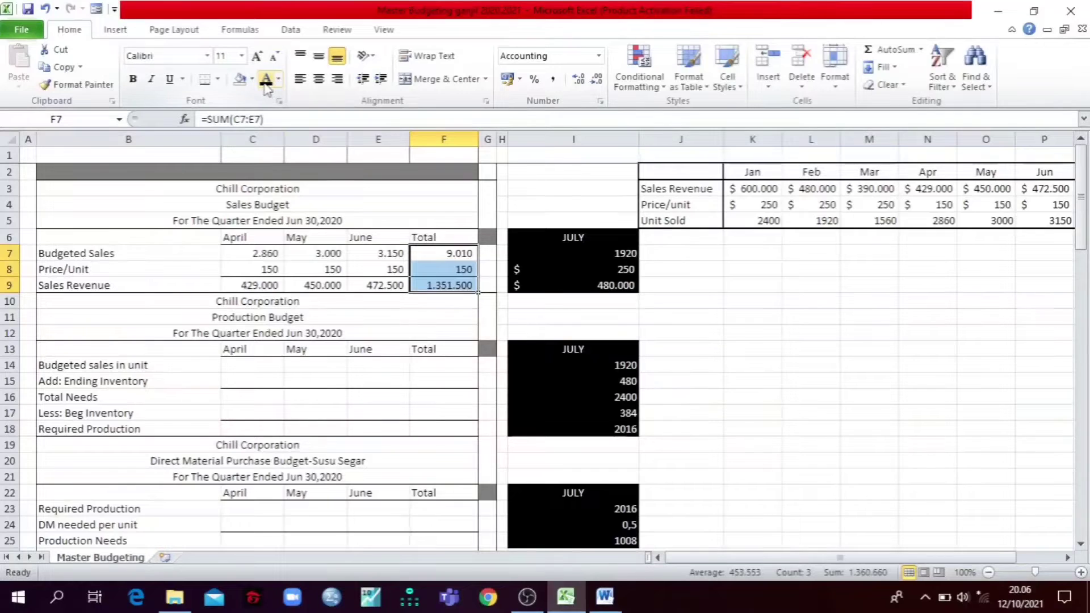
click(420, 307)
click(698, 303)
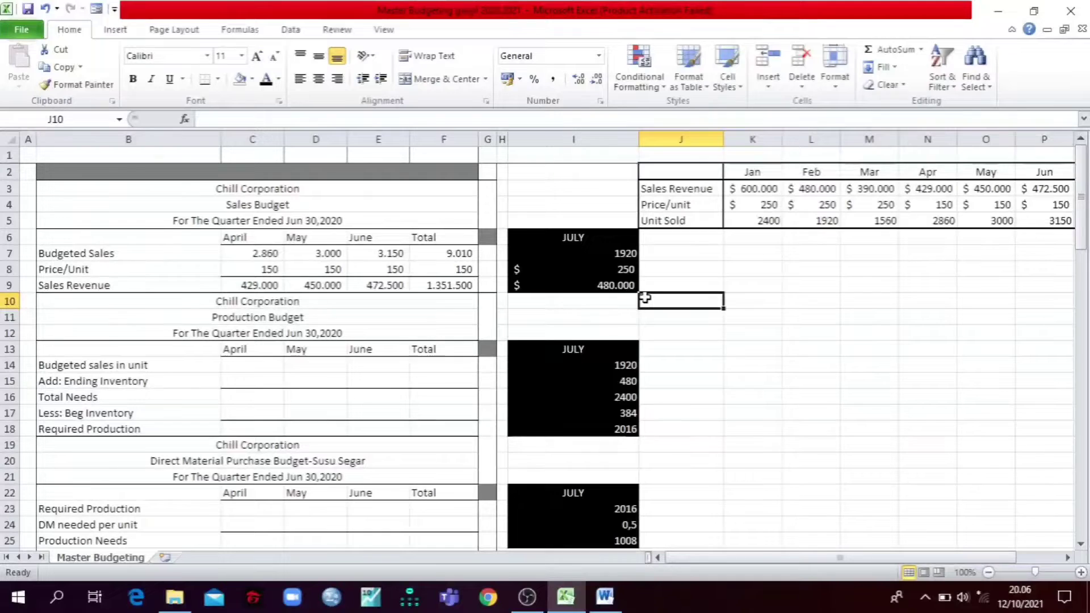
Step: Check July's Budgeted Sales in I7 and trace it to July's Unit Sold in Q5 of the monthly sales table
click(572, 252)
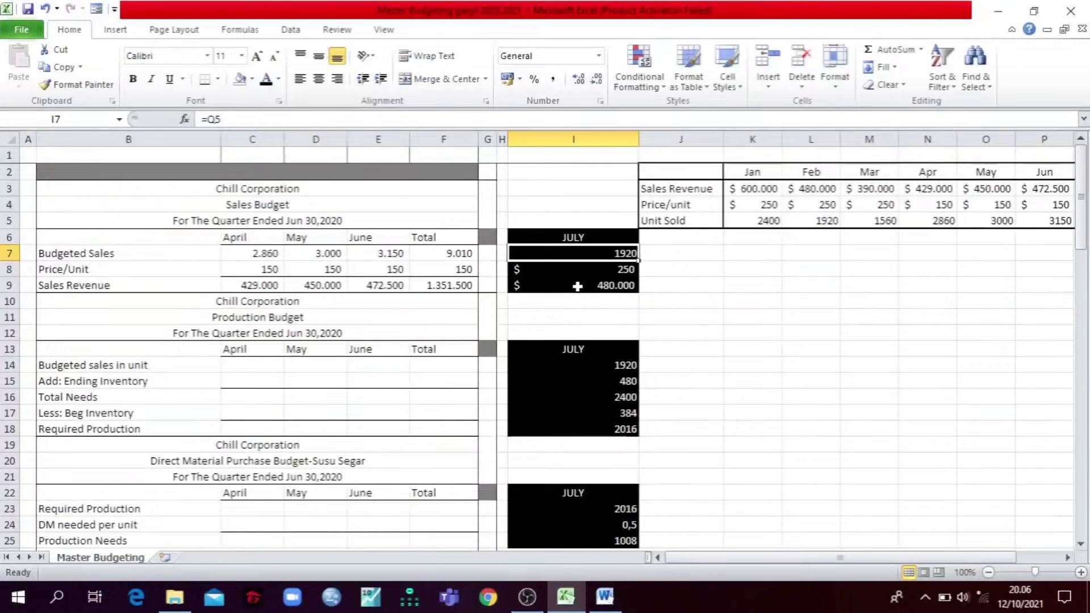
key(Right)
key(Right)
key(Right)
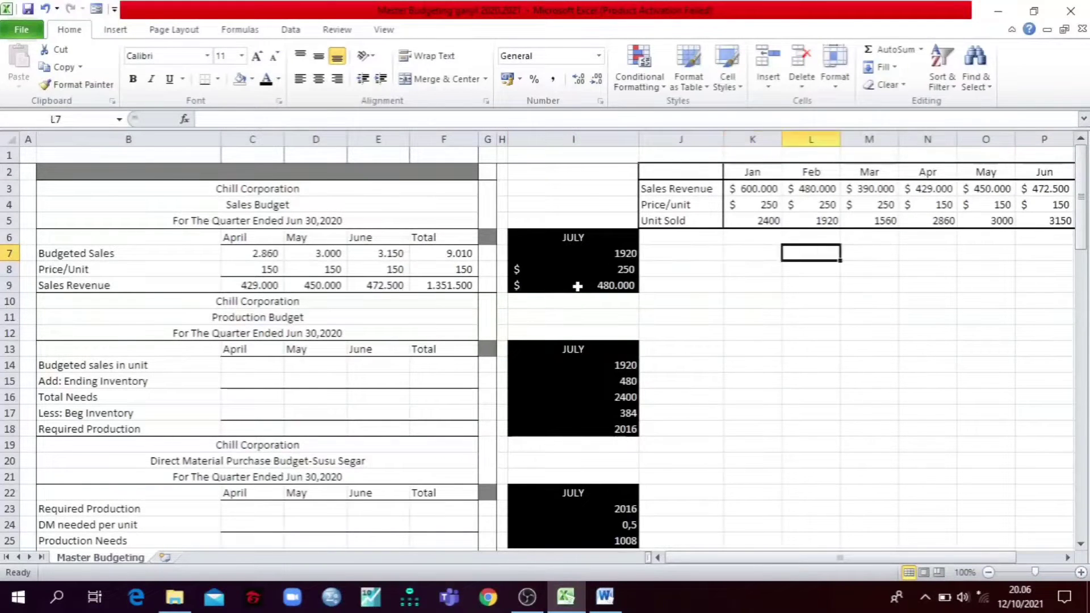
key(Right)
key(Right)
key(Right)
key(Right)
key(Right)
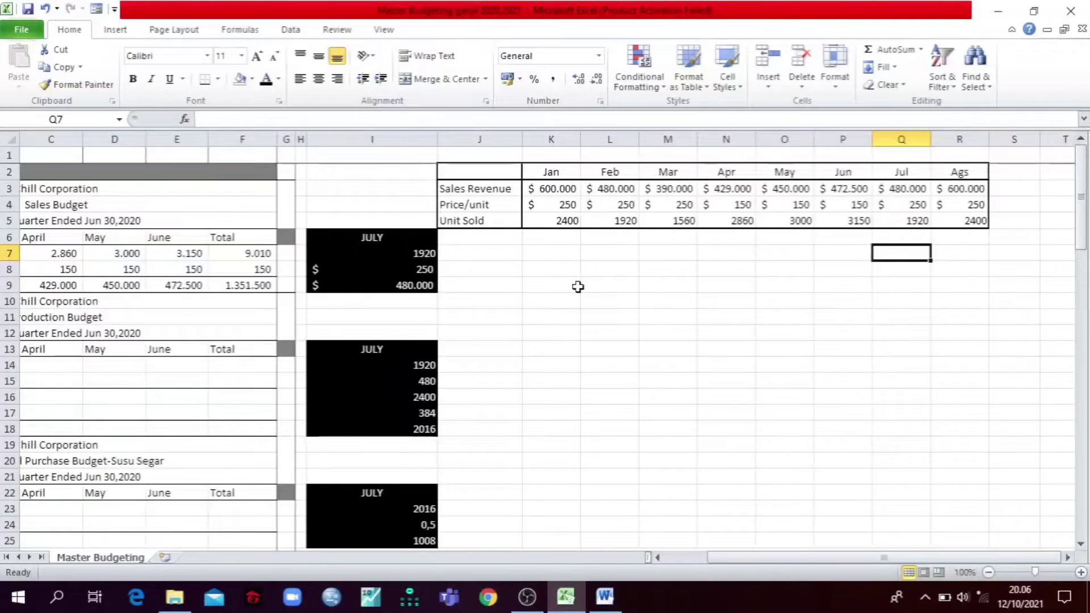
key(Up)
key(Up)
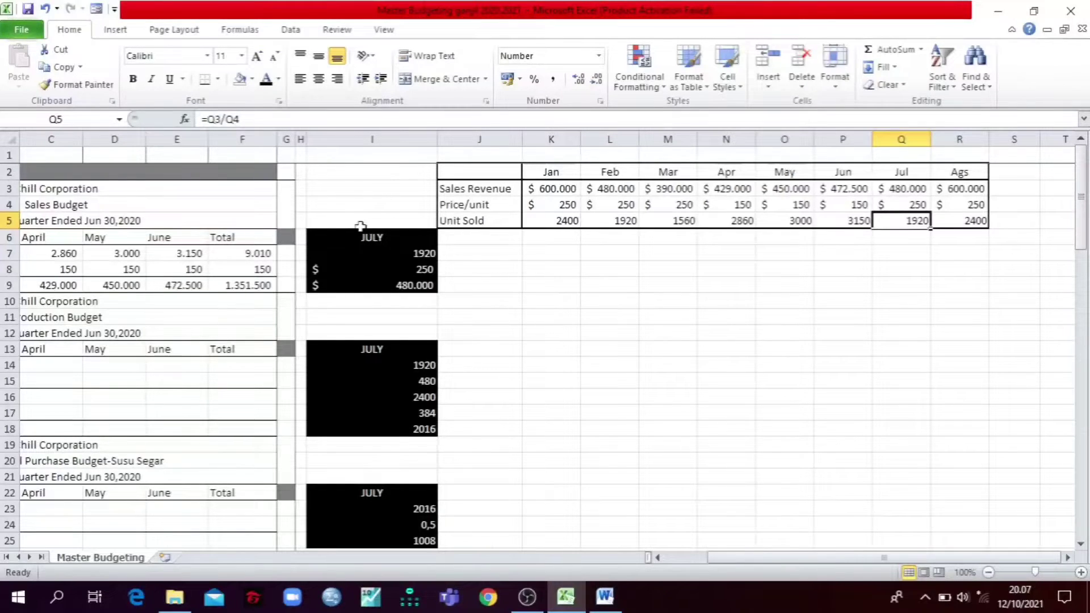
Step: Look over the July block in I6:I9 with the monthly sales table and return to the start of the sheet
drag(360, 235, 369, 283)
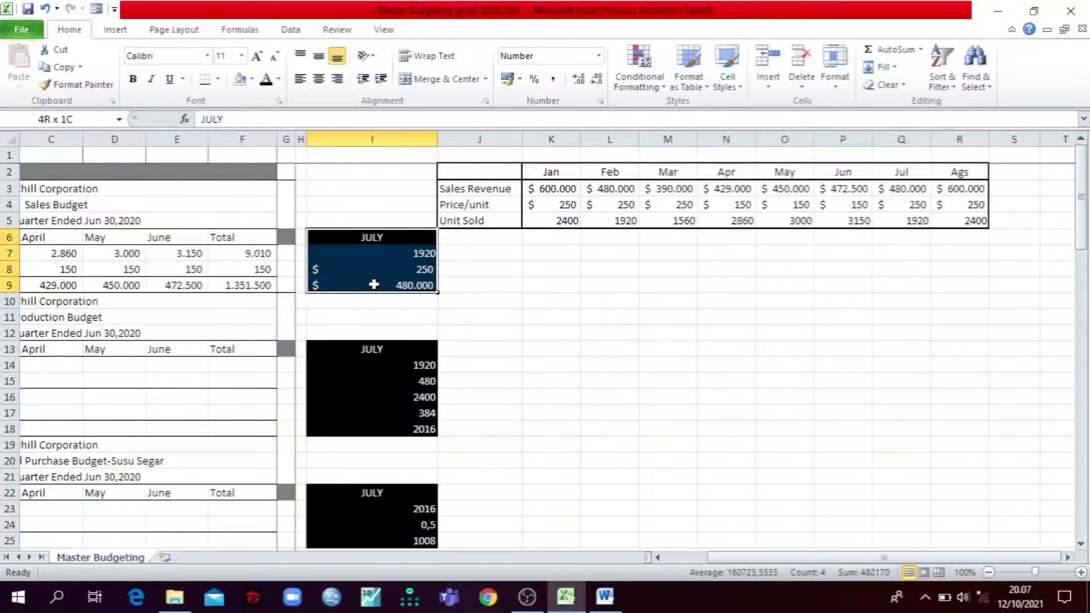
click(372, 239)
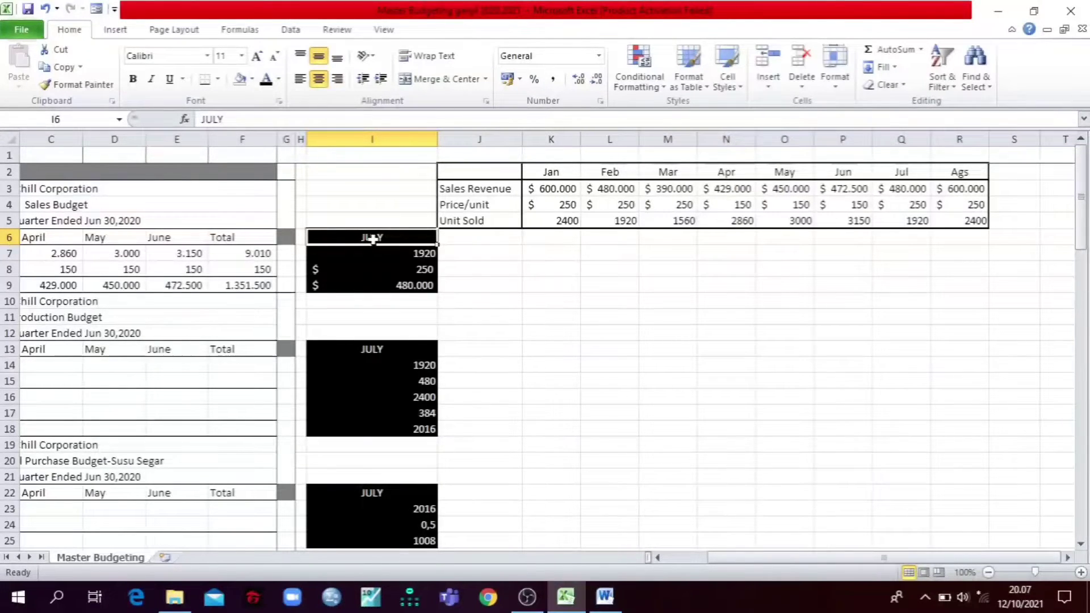
drag(363, 180, 958, 286)
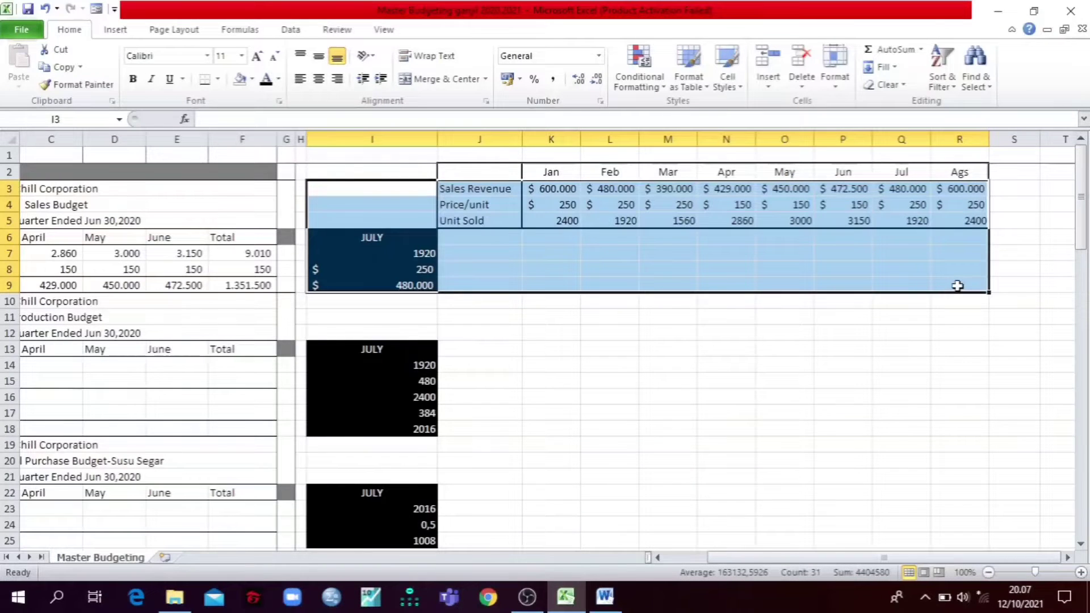
key(Left)
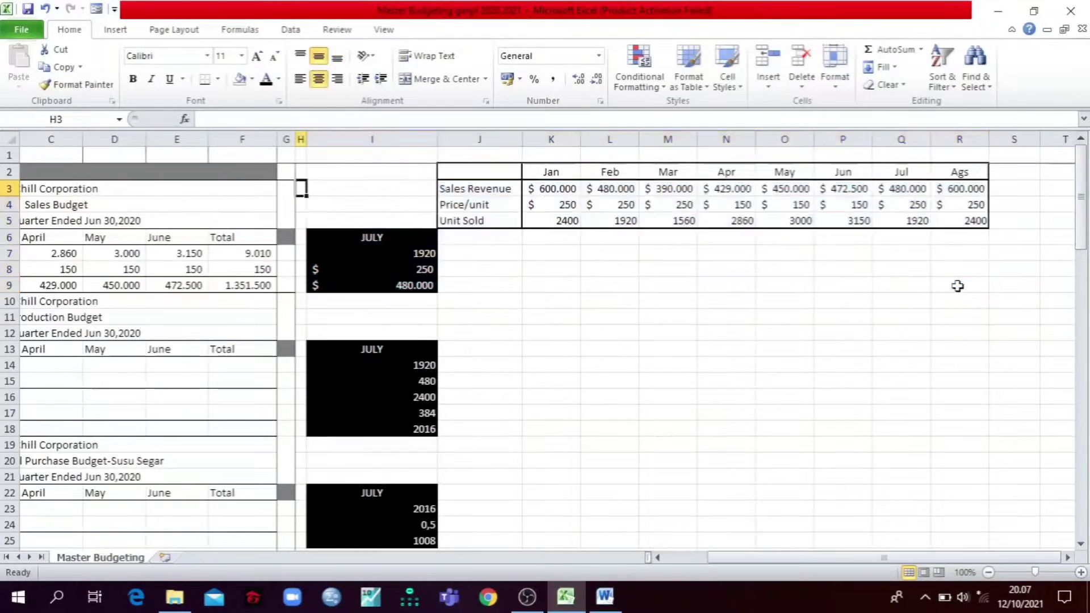
key(Home)
key(Down)
key(Down)
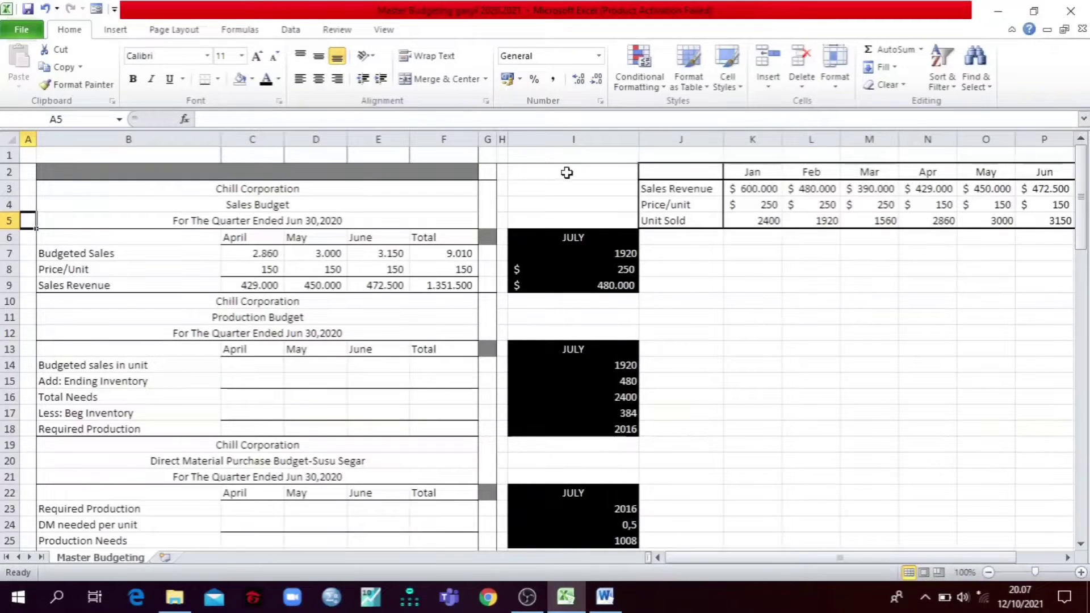
drag(519, 156, 768, 296)
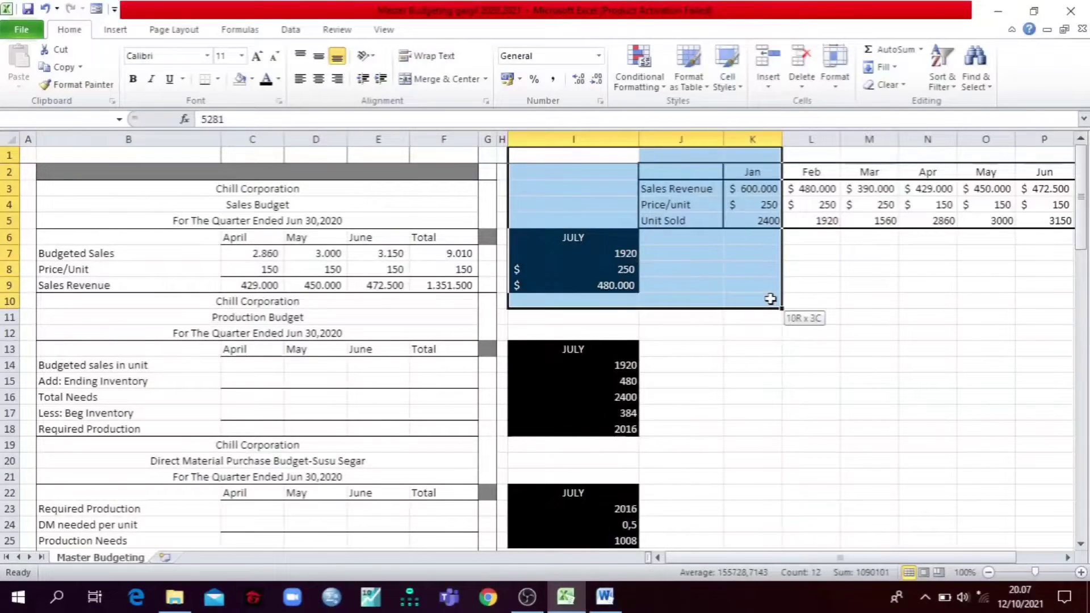
click(676, 331)
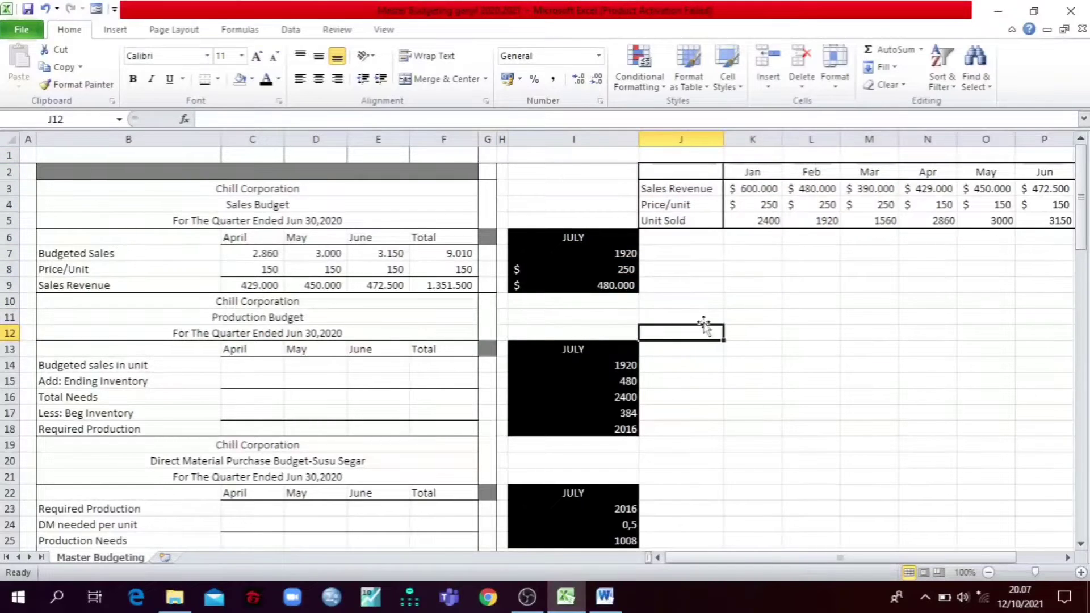
Step: Restore the Excel window beside Word and reveal the Production Budget's Budgeted sales in unit in C14:F14 with a black font
click(1028, 10)
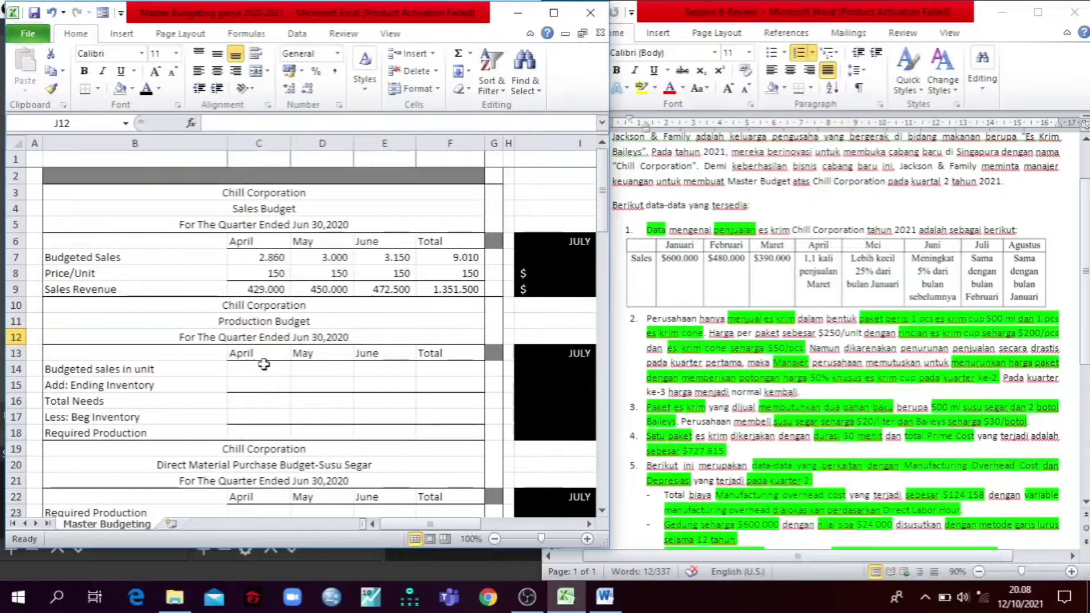
drag(268, 366, 446, 367)
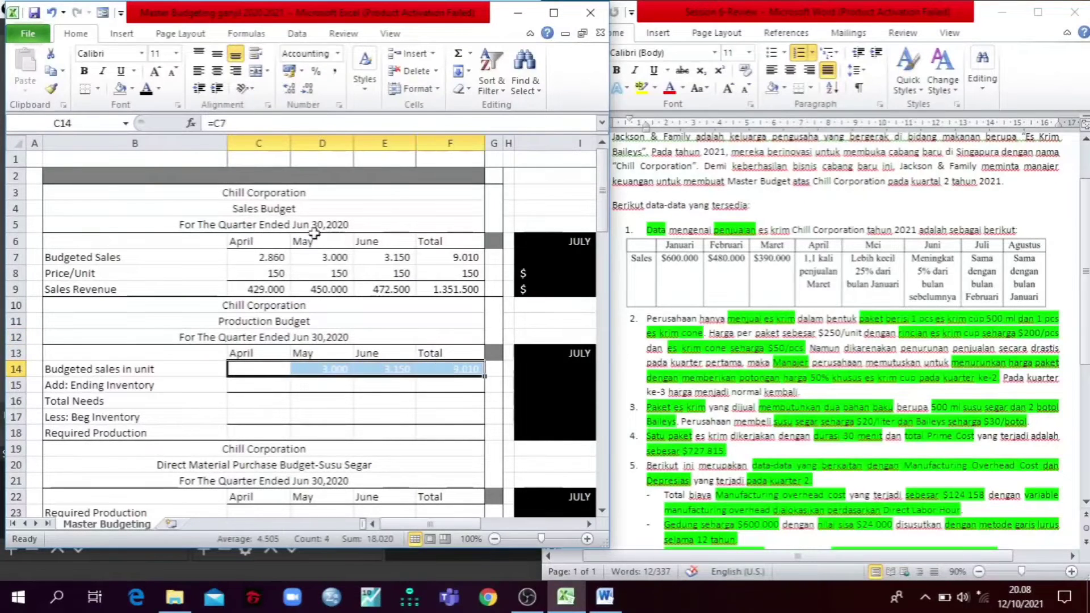
click(147, 89)
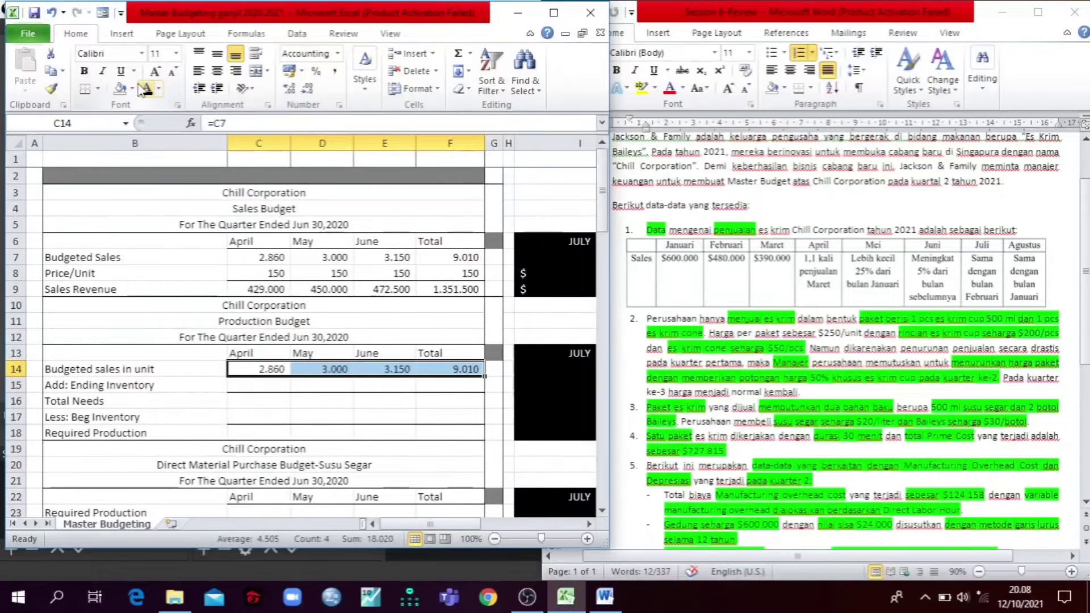
Step: Check the formulas behind Budgeted sales in unit in C14:F14 for their references to the Sales Budget
click(237, 118)
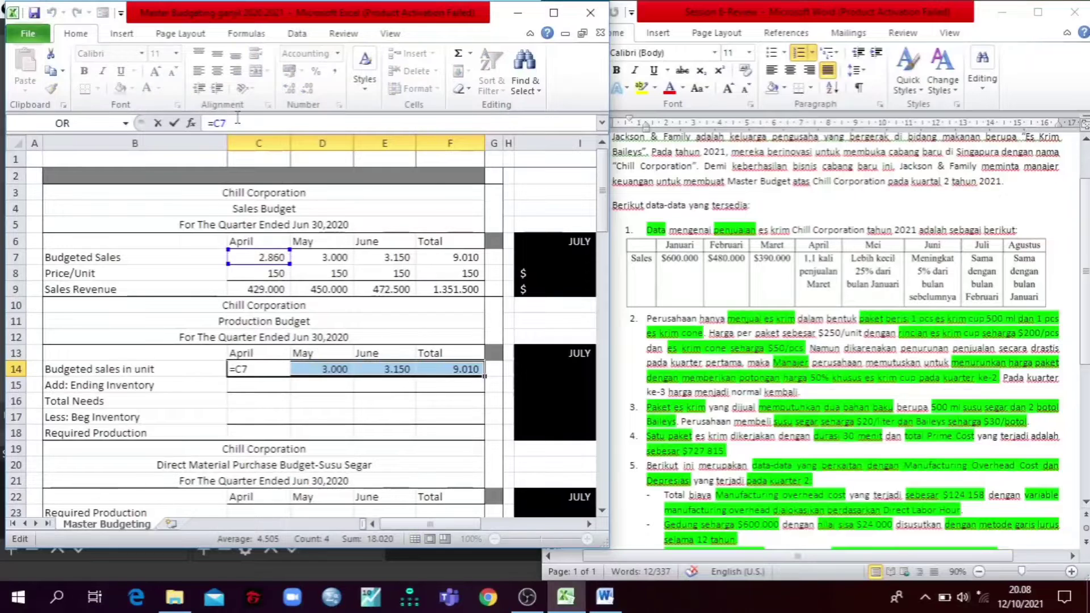
key(Return)
key(Return)
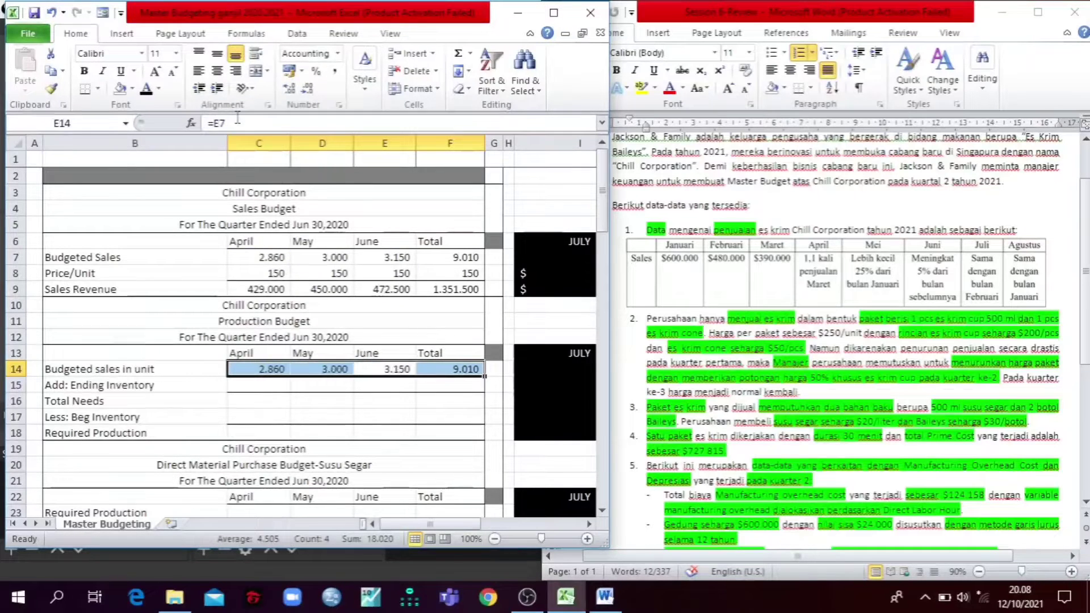
key(Return)
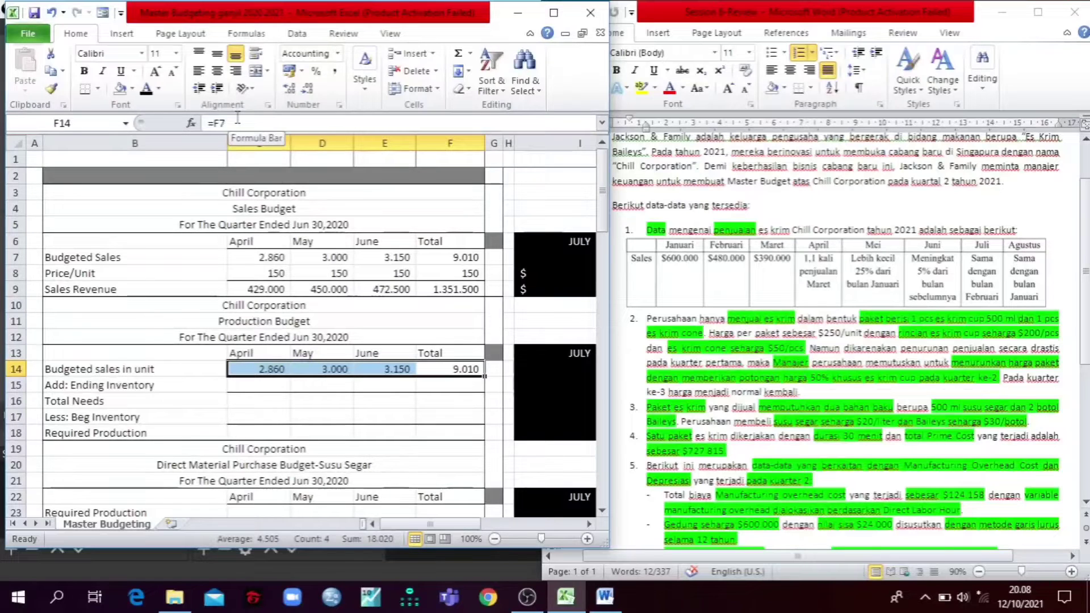
key(Tab)
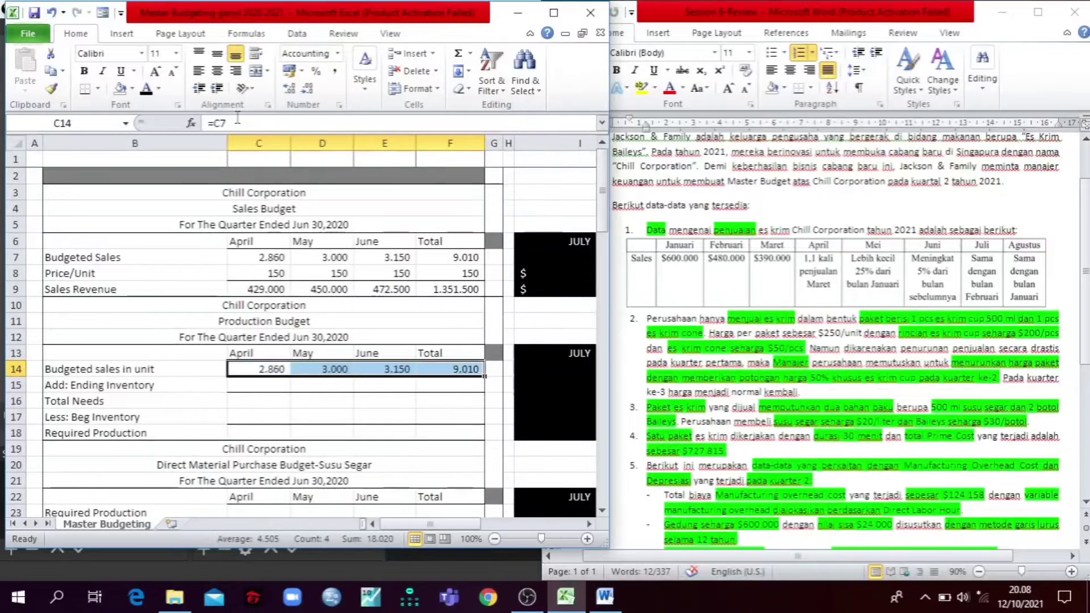
click(86, 314)
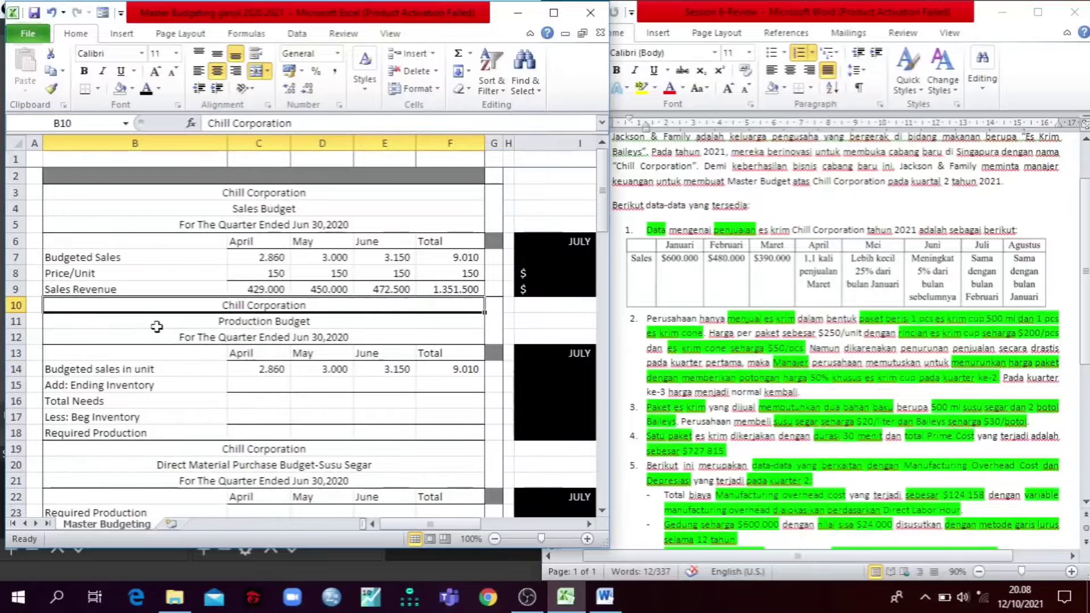
Step: Find the finished-goods ending inventory policy in the Word case and mark its "sebesar 20%" rate
click(708, 331)
scroll(713, 318, down, 5)
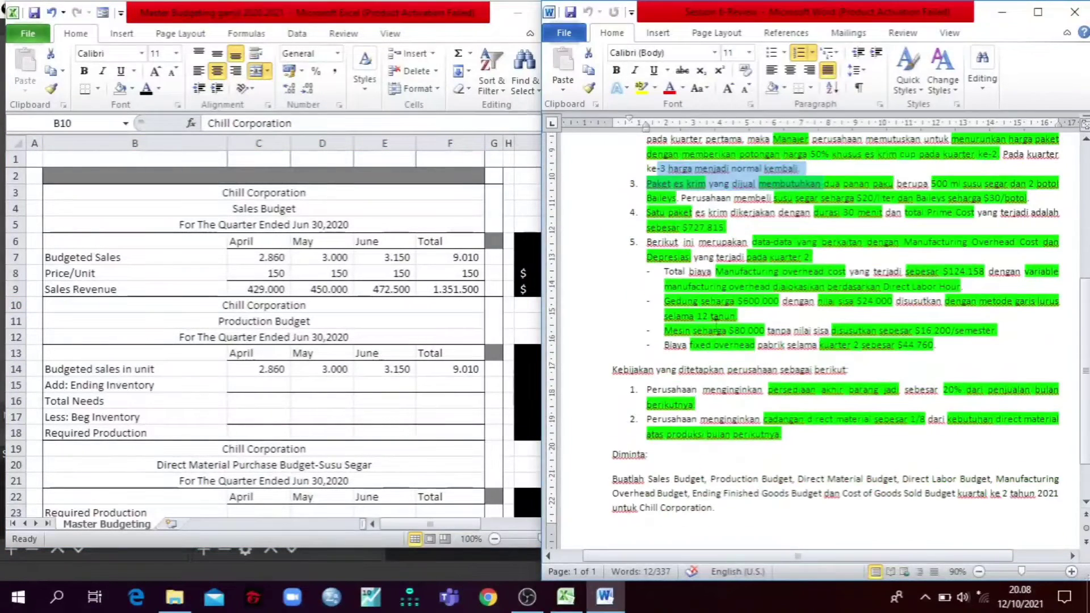
scroll(716, 323, down, 1)
scroll(721, 332, up, 1)
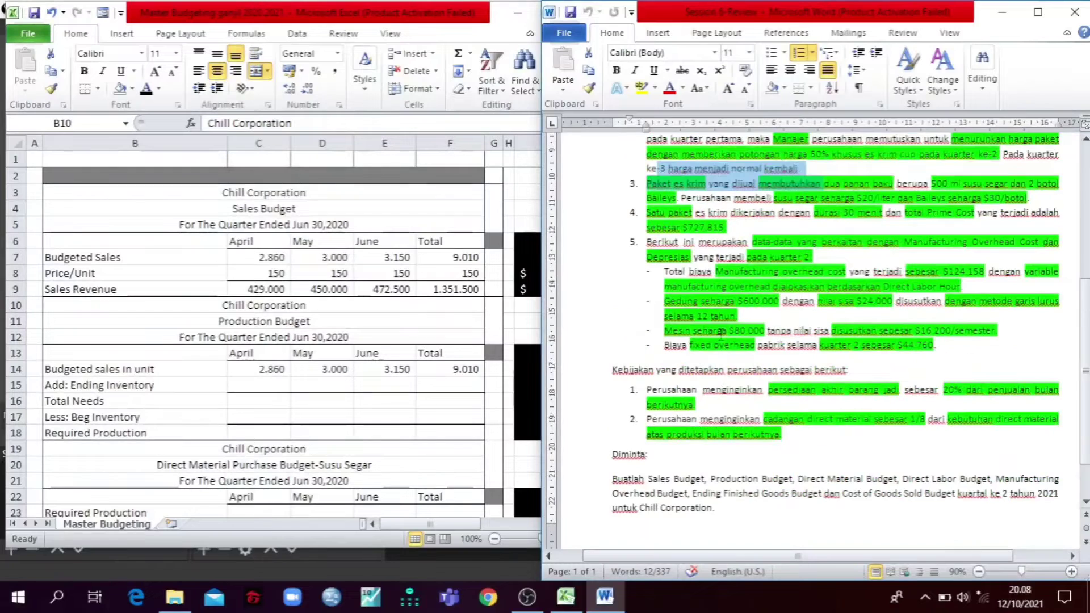
click(726, 407)
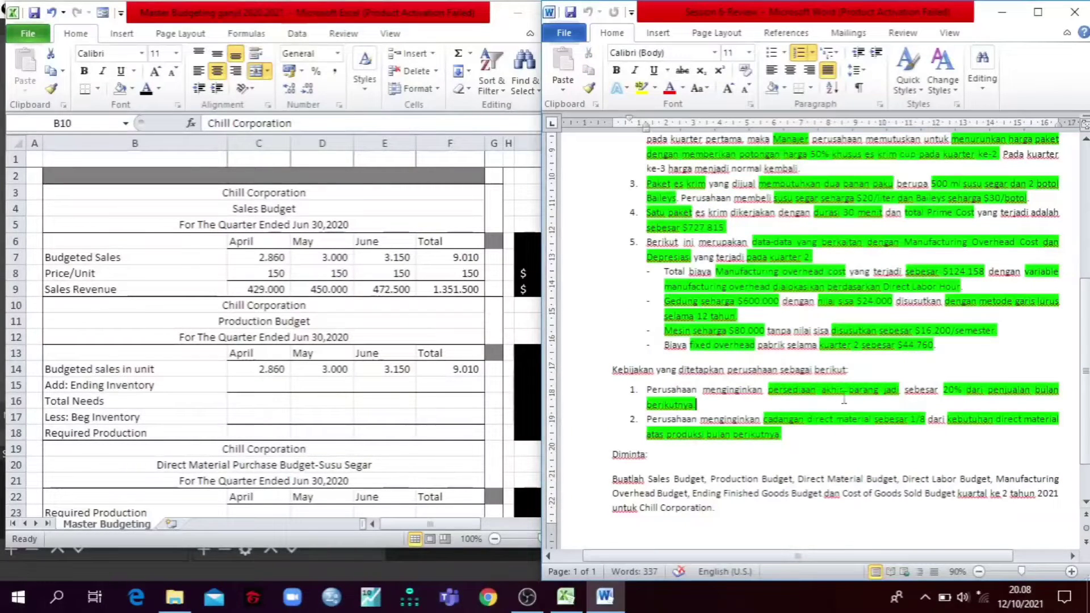
drag(768, 388, 1034, 401)
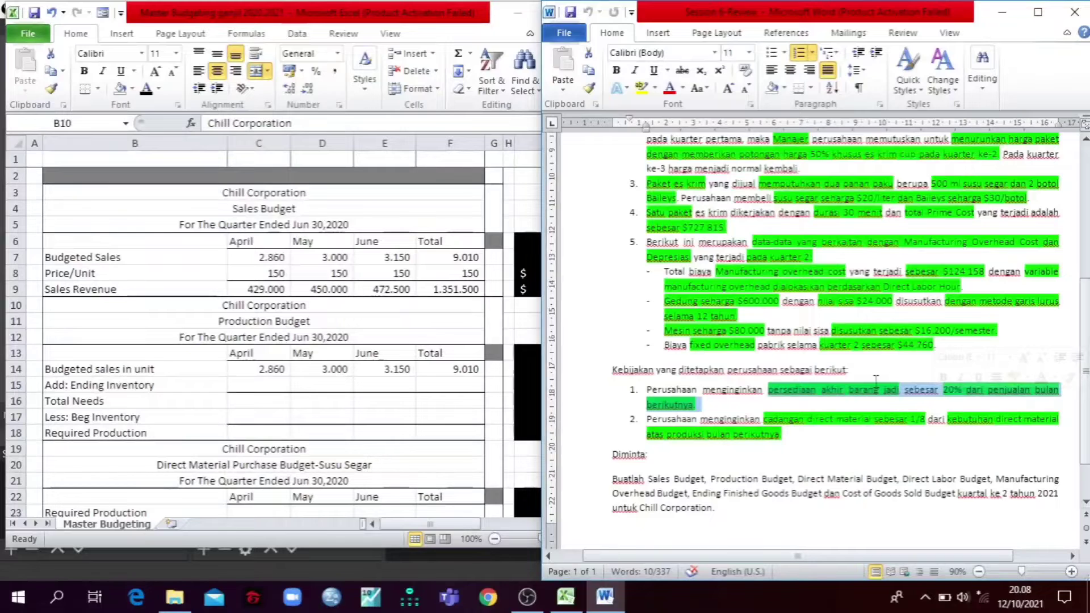
click(937, 377)
drag(937, 389, 970, 387)
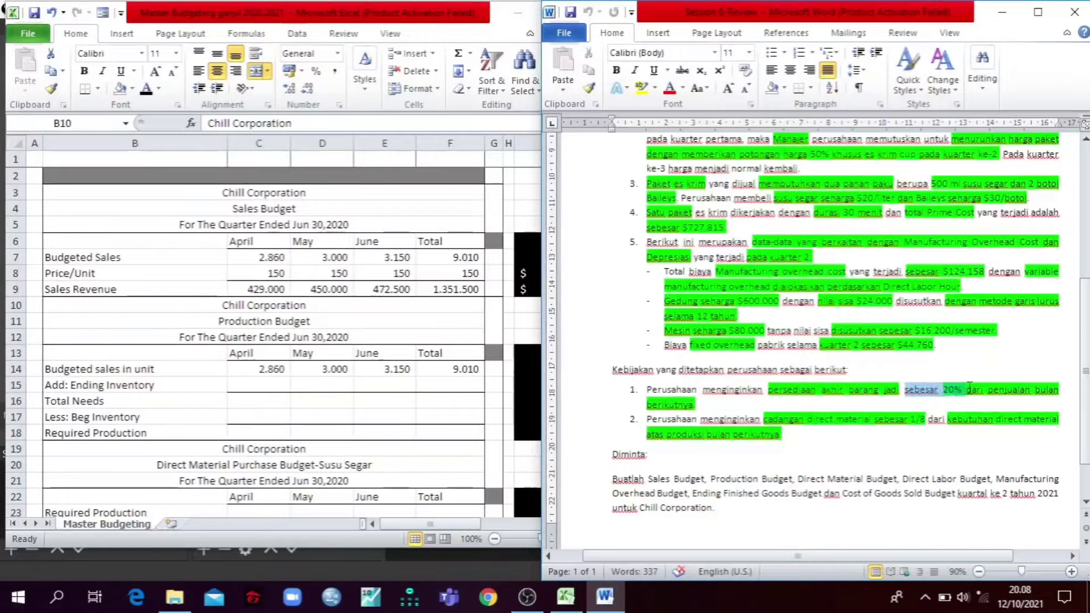
Step: Check the formula behind April's ending inventory in C15 of the Production Budget and reveal the value with a black font
click(248, 383)
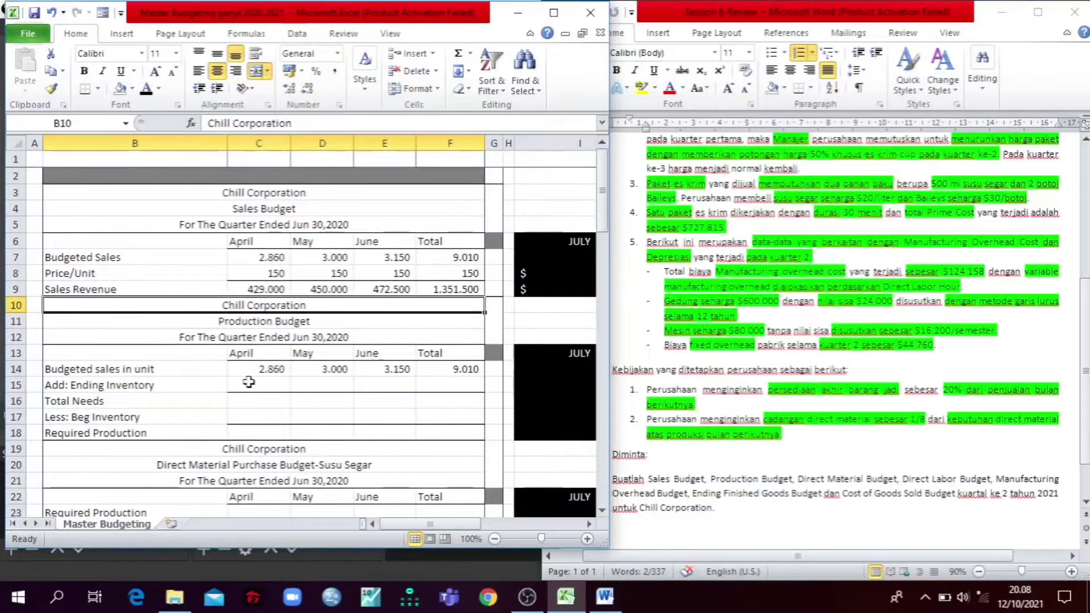
click(249, 382)
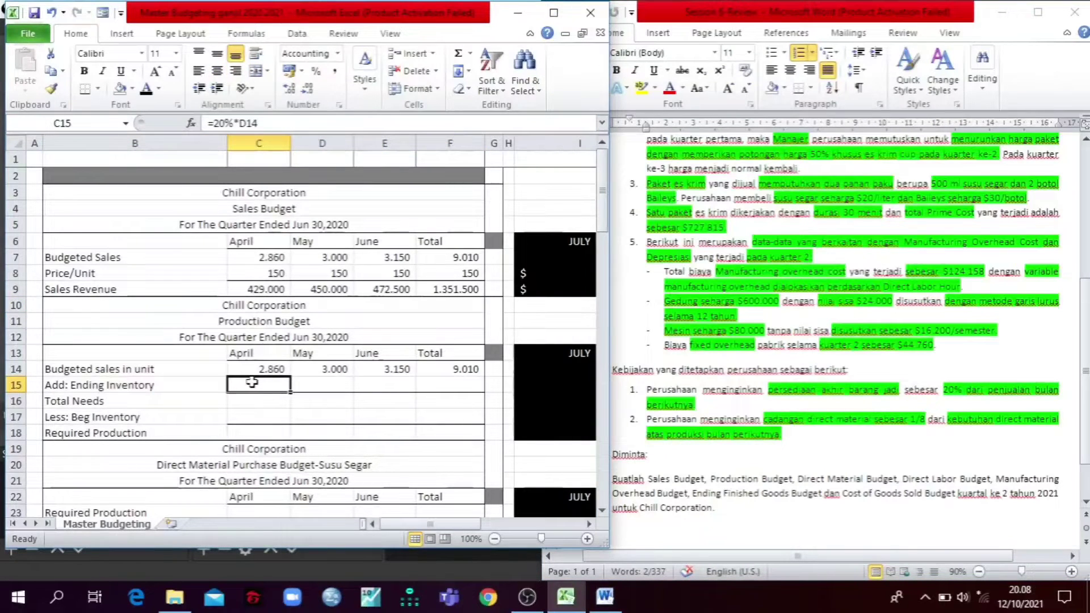
click(295, 125)
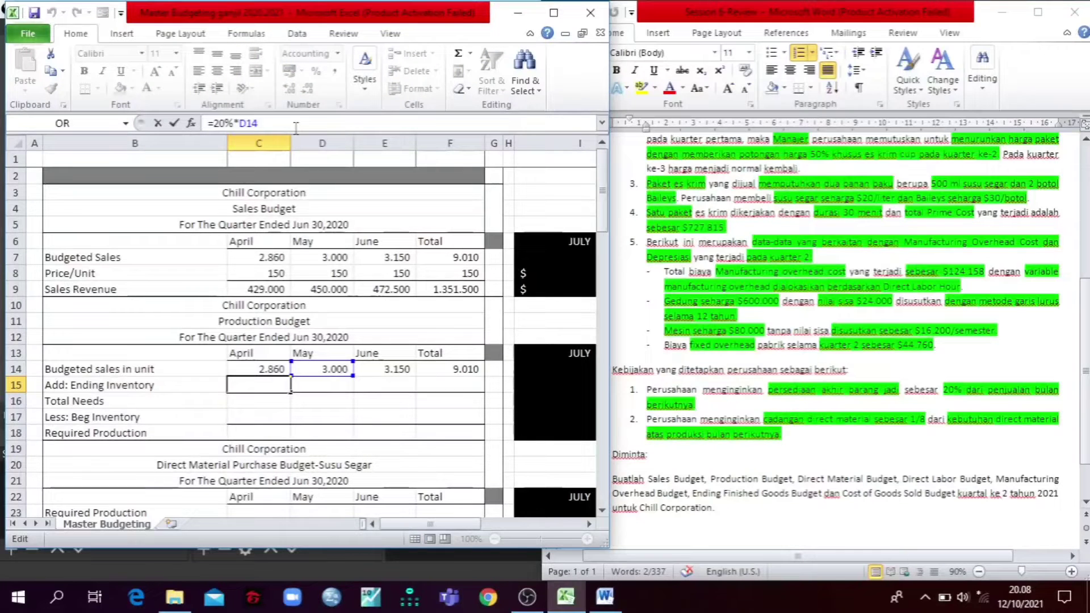
key(Tab)
click(264, 384)
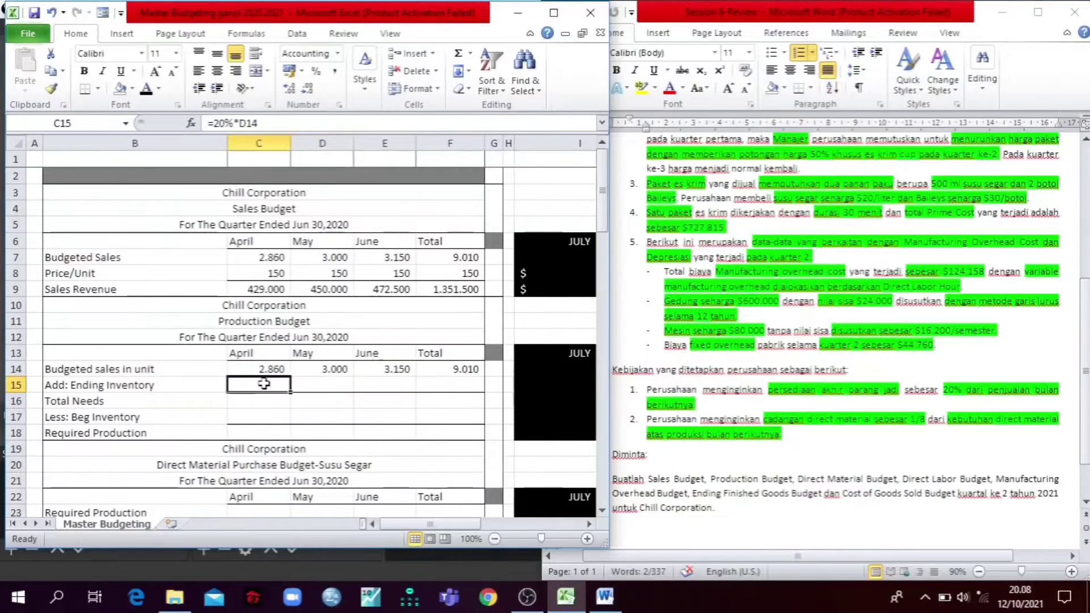
click(146, 88)
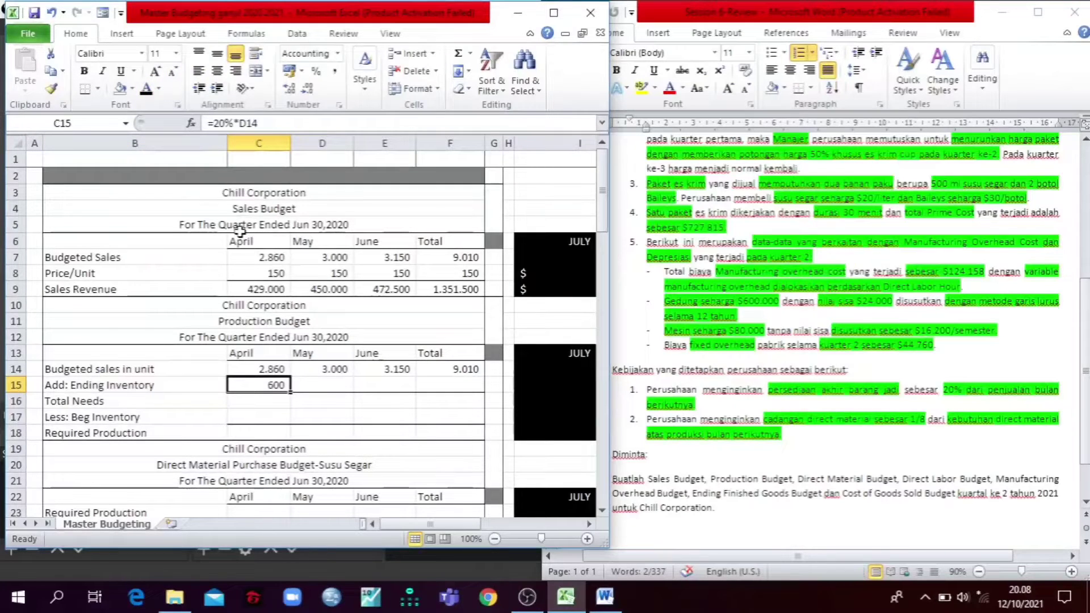
Step: Reveal the May and June ending inventory in D15:E15 with a black font, checking June's reference to the July sales
key(Right)
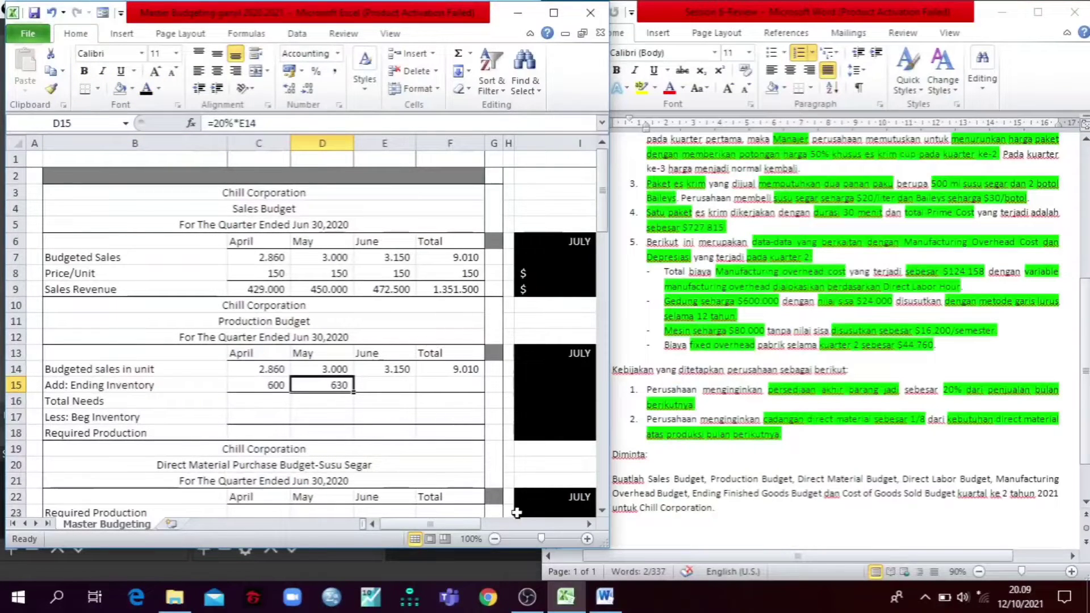
drag(452, 522, 477, 536)
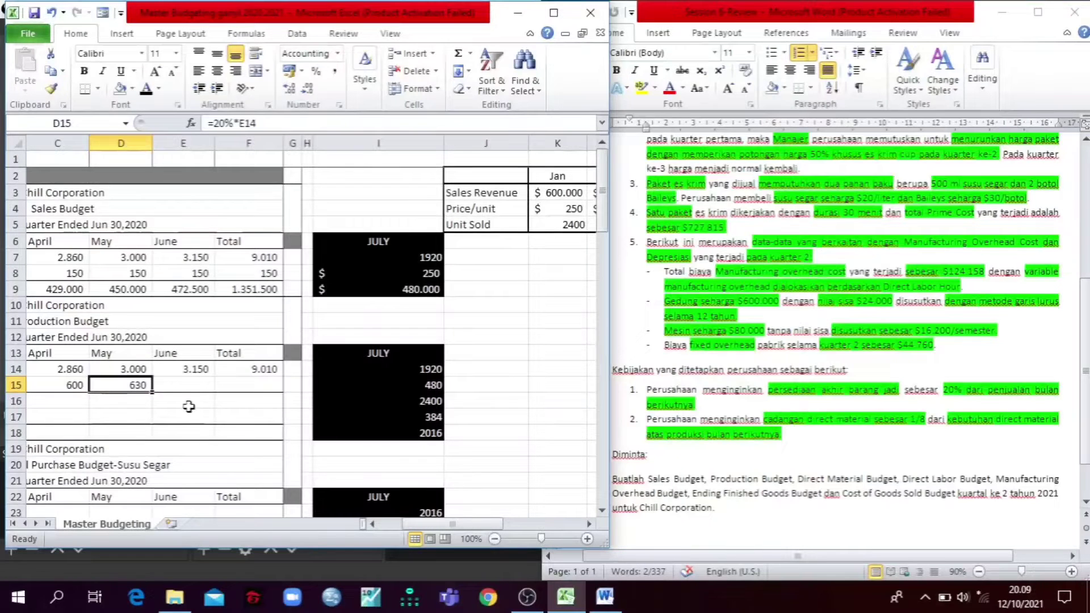
click(189, 388)
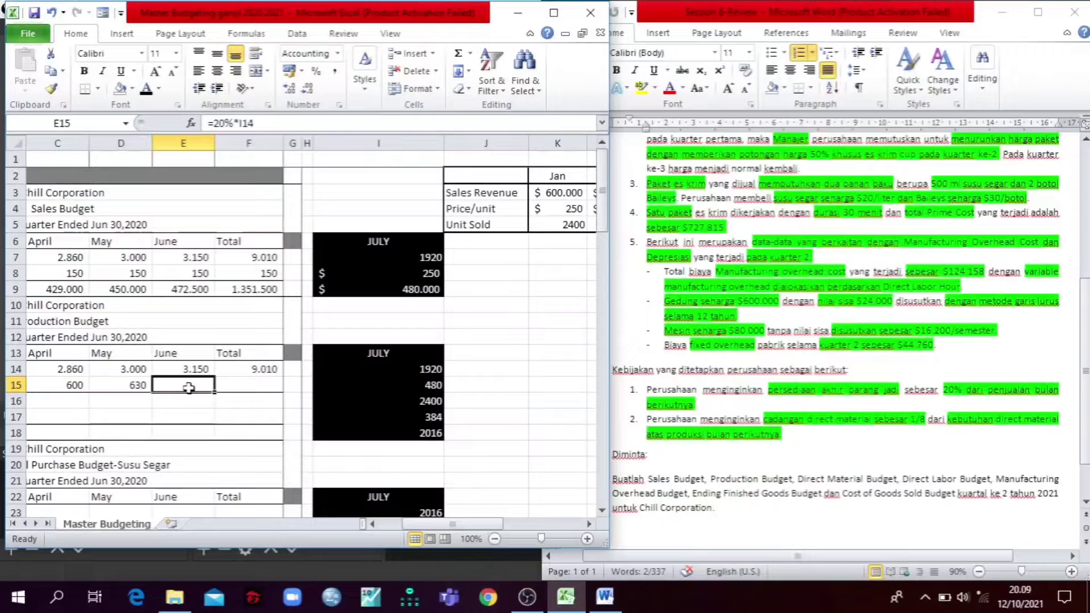
click(260, 124)
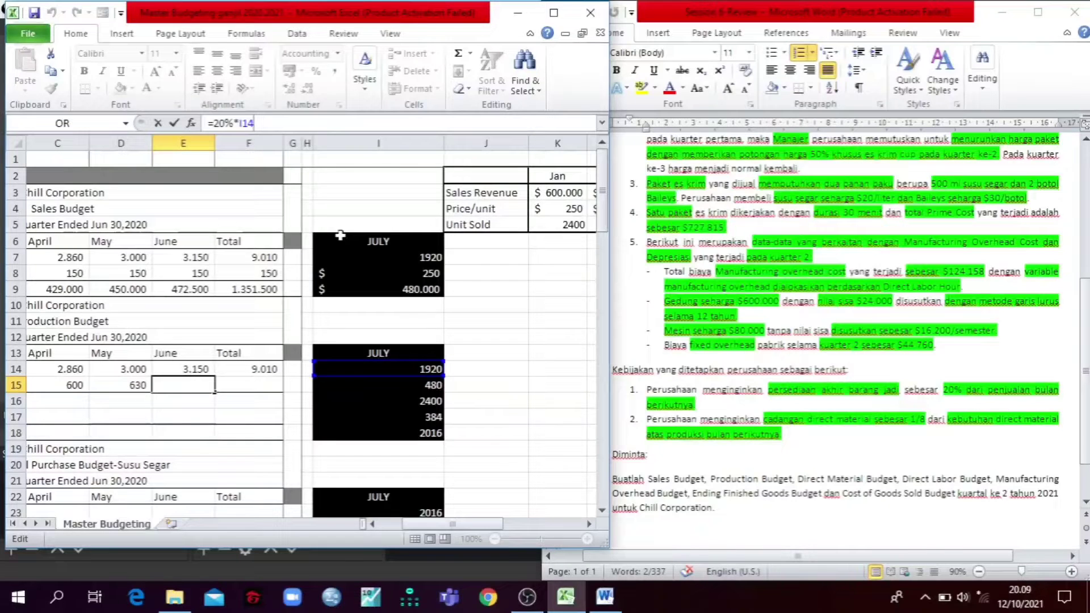
key(Return)
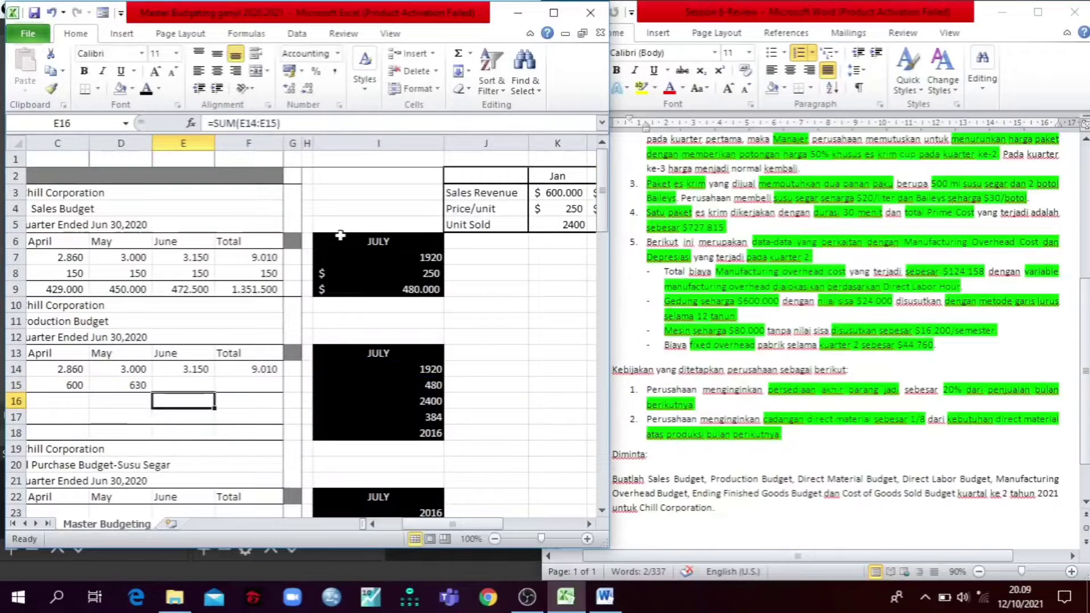
key(Up)
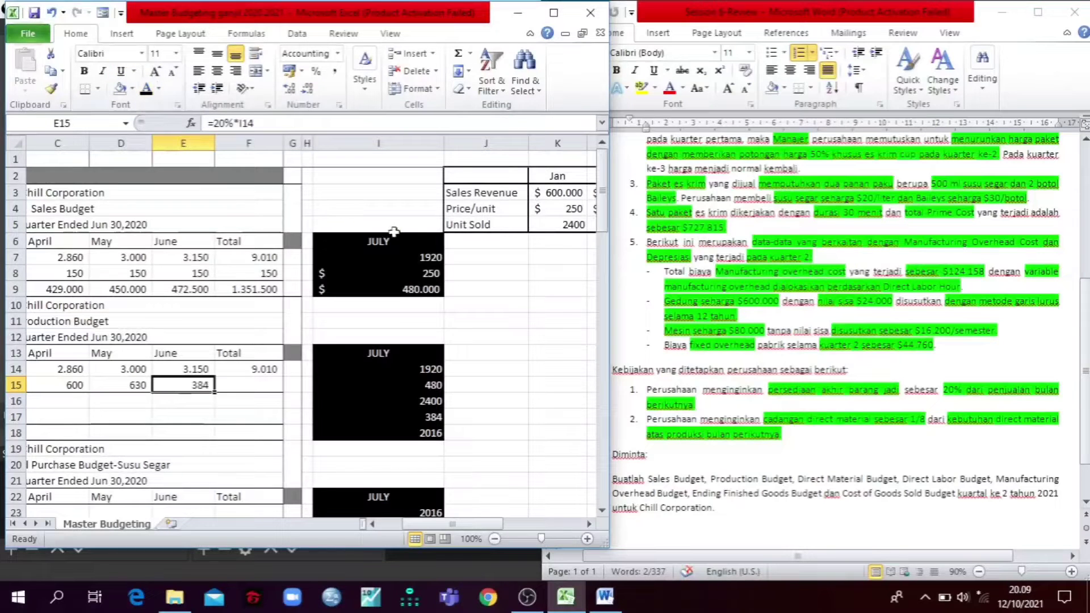
Step: Recheck the ending inventory formulas in row 15 and reveal the Total column's ending inventory in F15 with a black font
key(Left)
key(Left)
key(Left)
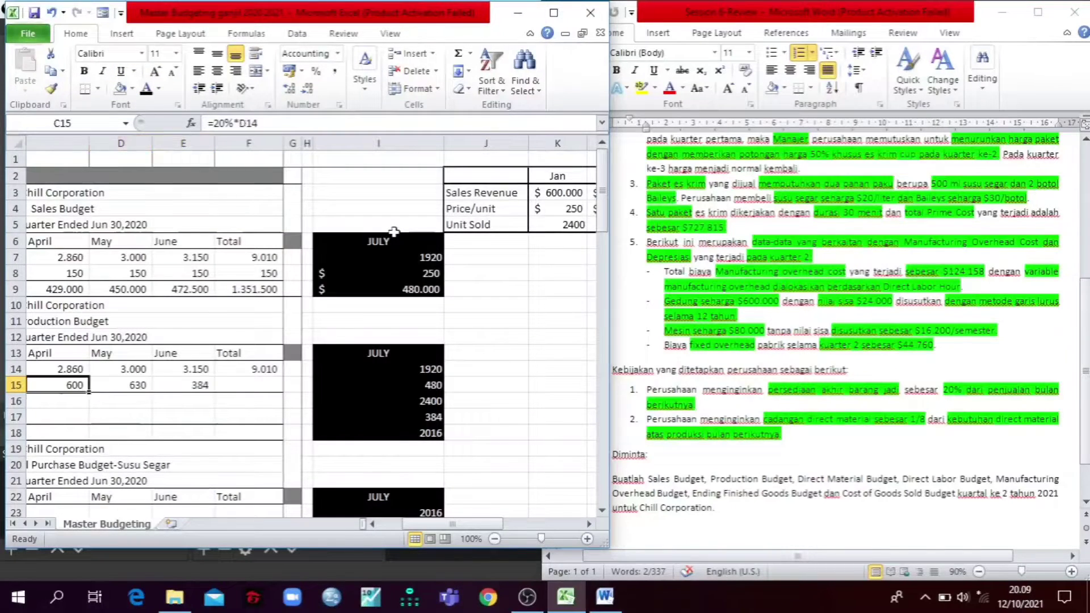
key(Right)
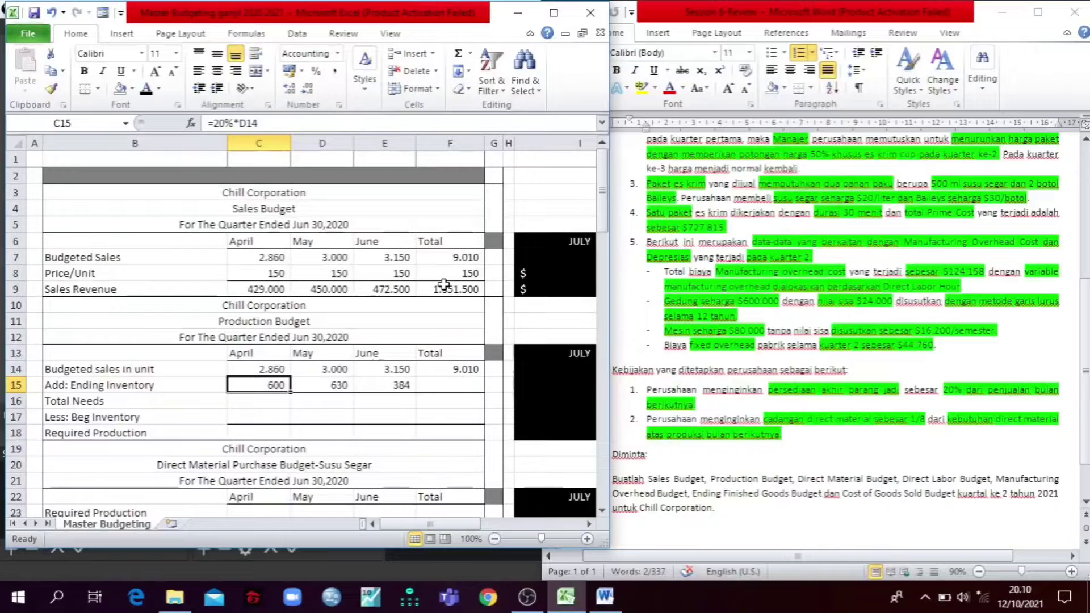
click(455, 387)
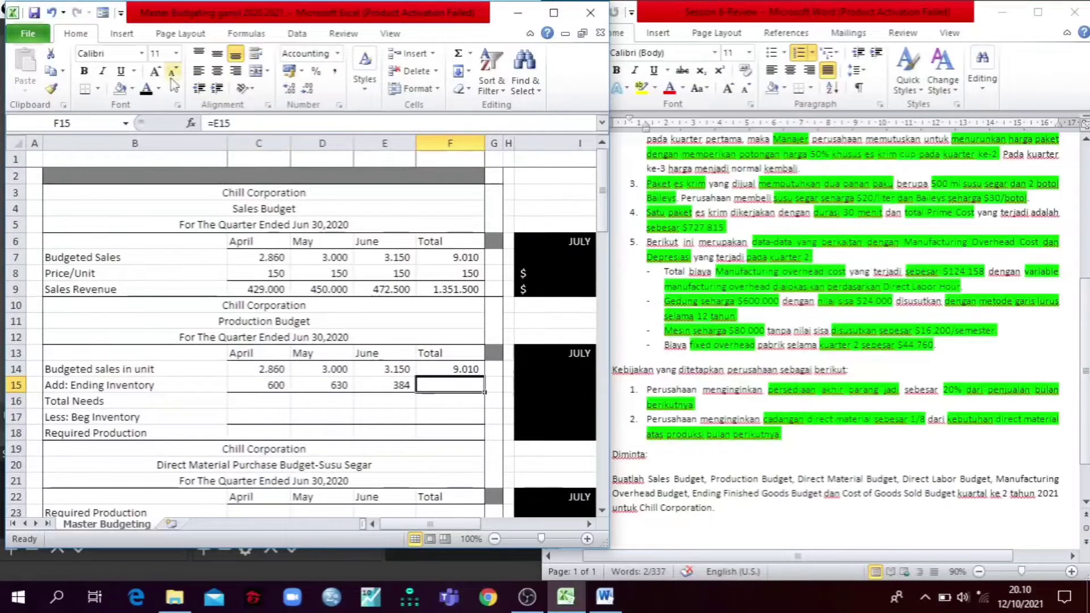
click(147, 92)
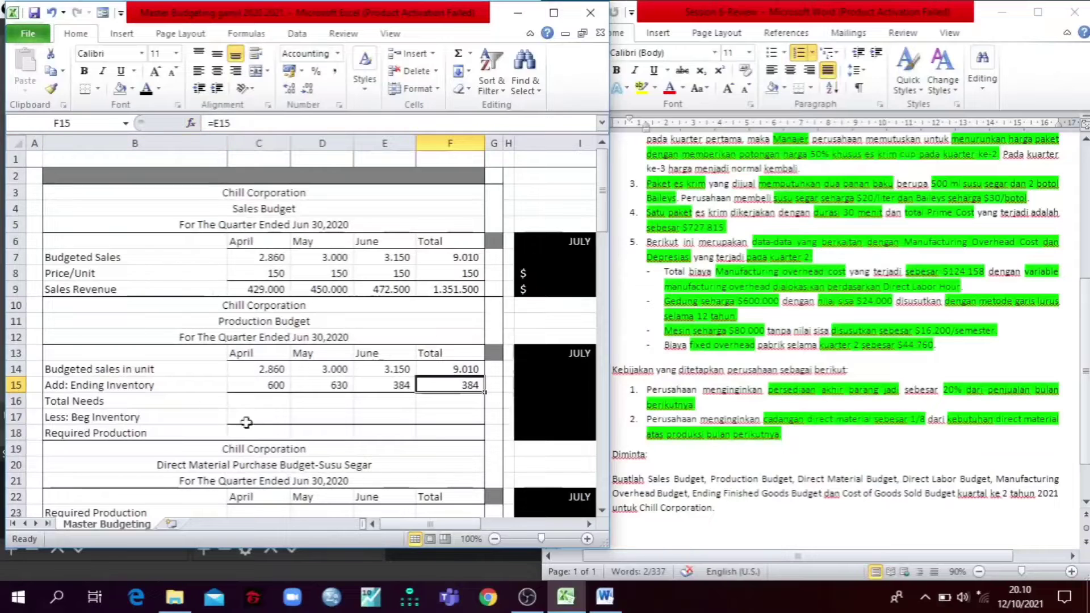
Step: Reveal the Total Needs row in C16:F16 of the Production Budget with a black font
click(264, 400)
drag(264, 400, 444, 401)
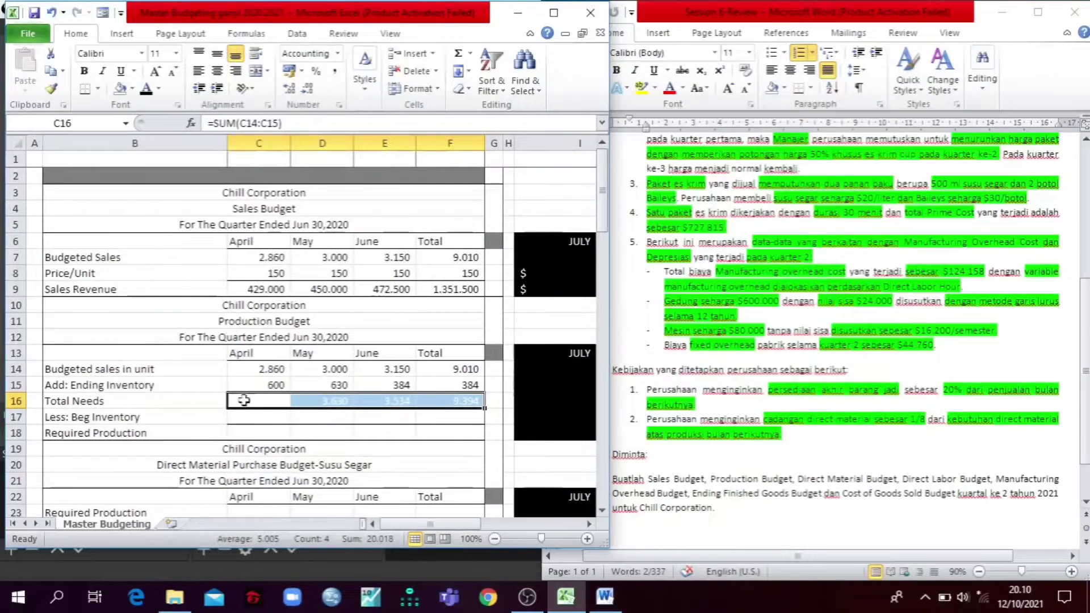
click(152, 94)
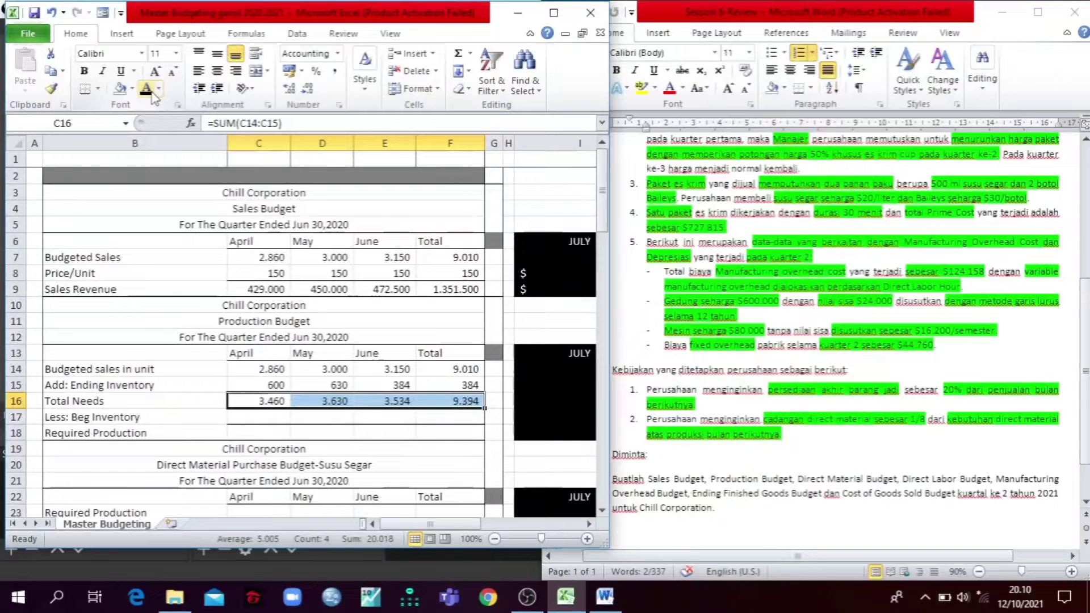
click(169, 349)
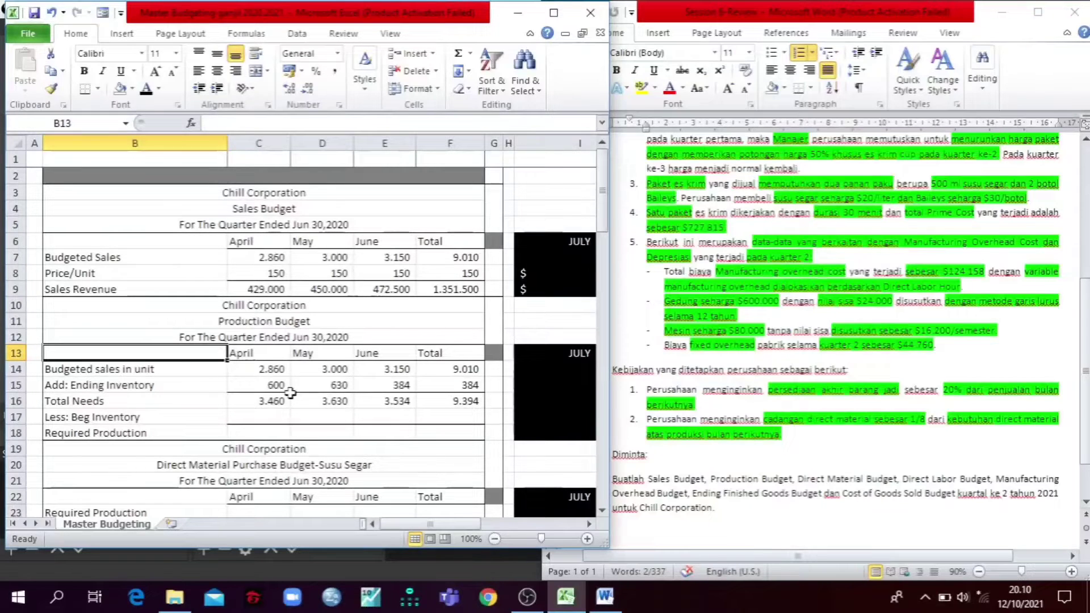
Step: Reveal the monthly beginning inventory in C17:E17 with a black font, checking May's reference to April's ending inventory
click(325, 418)
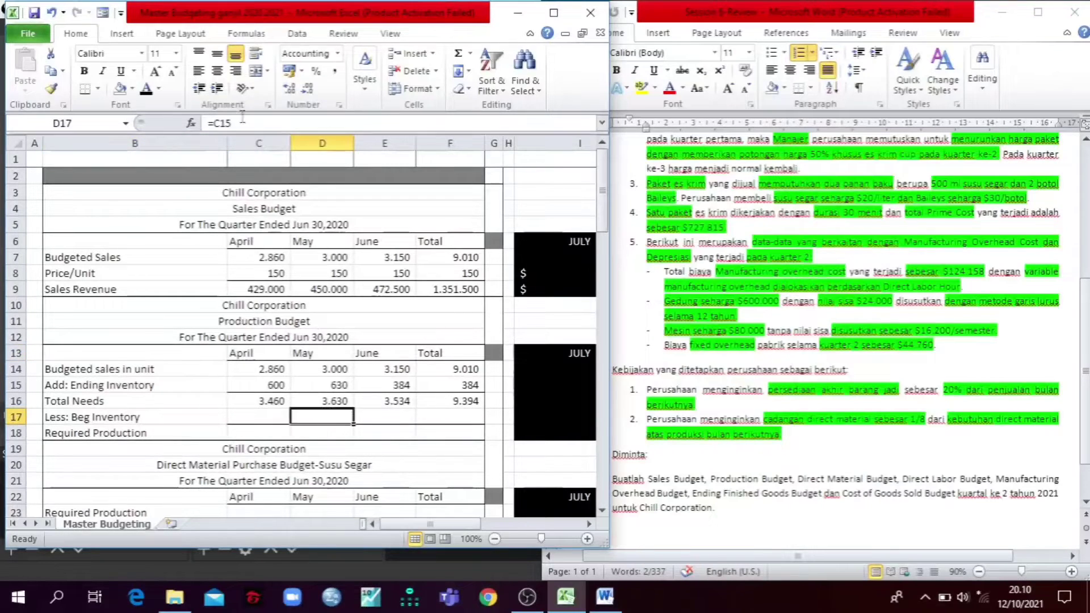
click(149, 90)
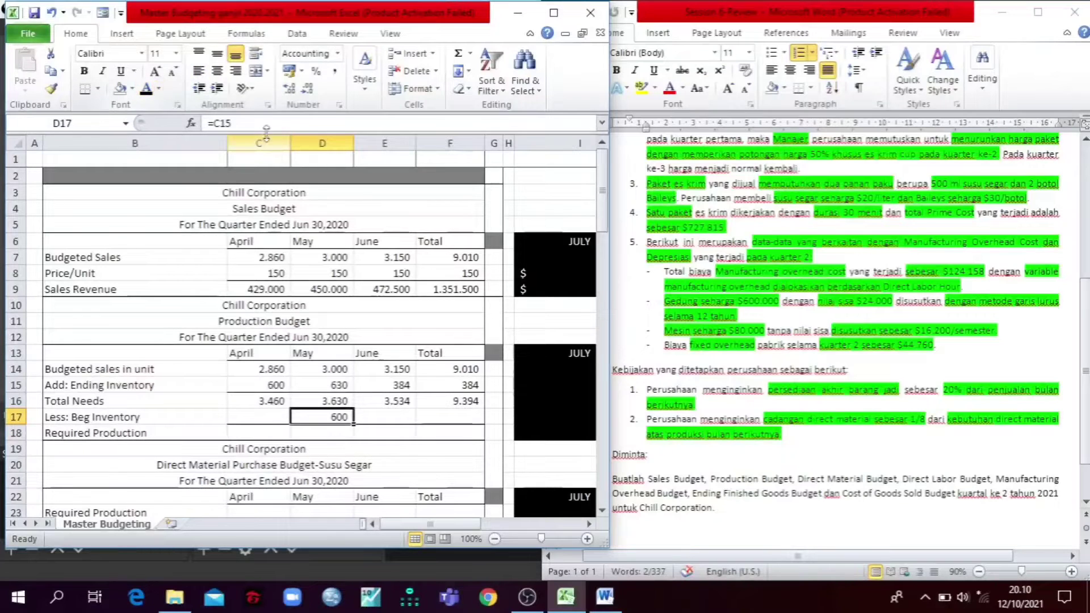
click(266, 123)
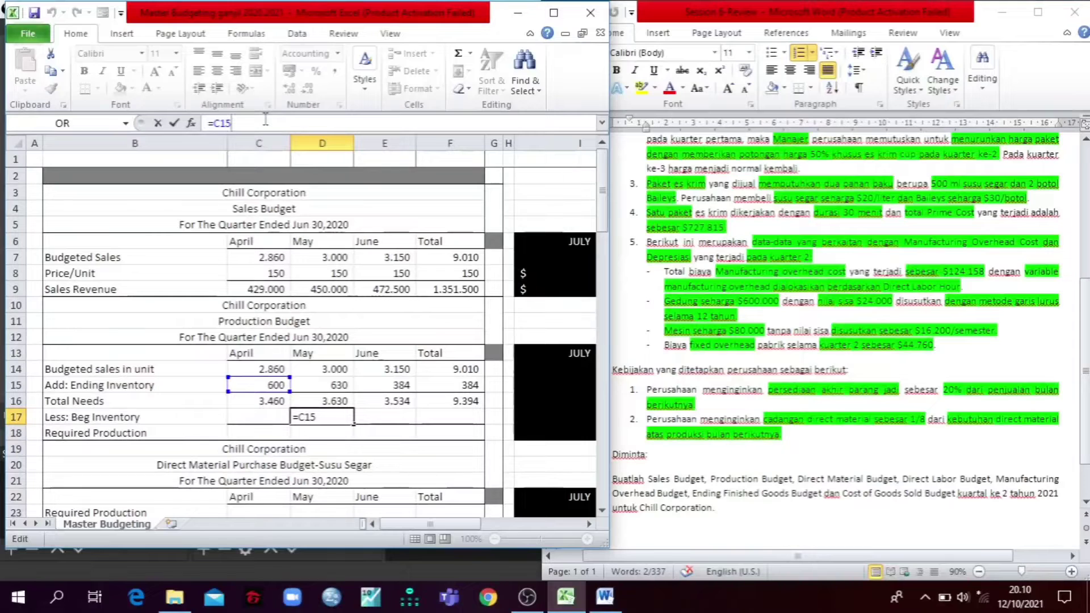
key(Tab)
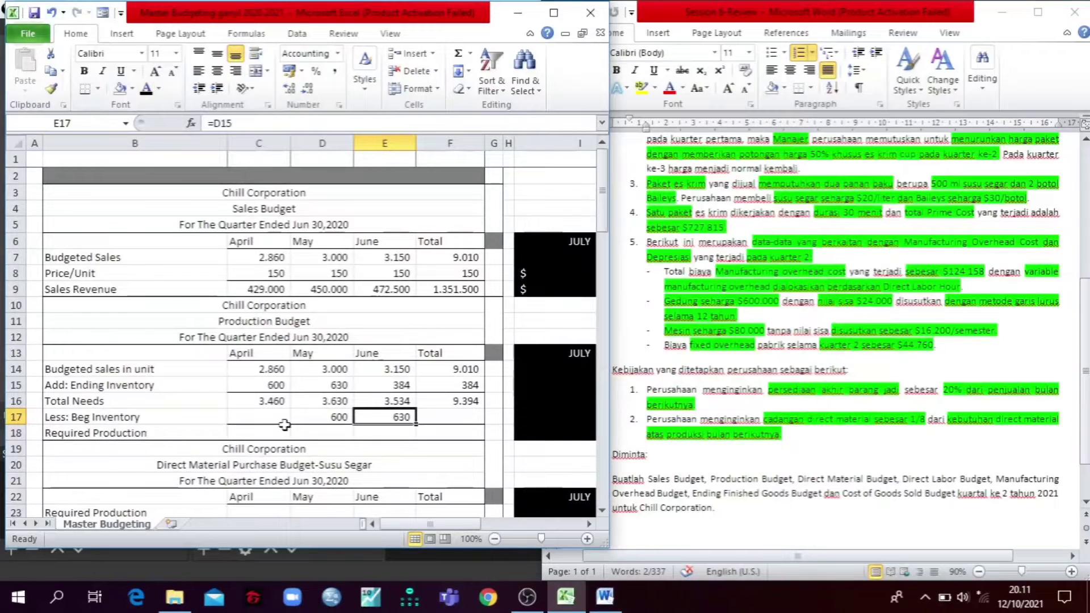
click(222, 411)
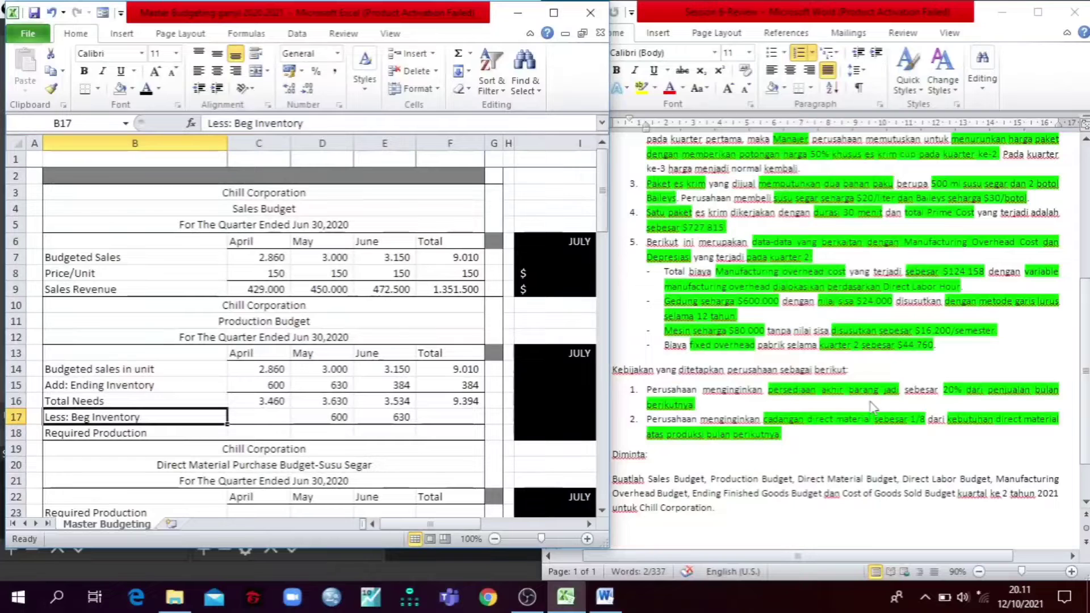
click(276, 418)
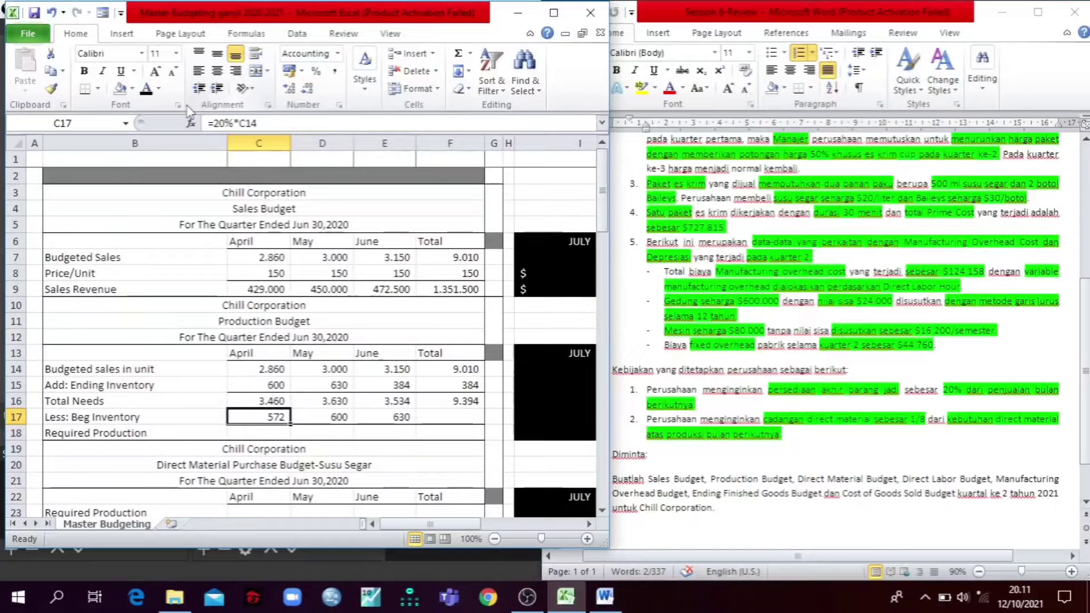
Step: Check the beginning inventory formulas across row 17 and reveal the Total column's value in F17 with a black font
key(Right)
key(Right)
key(Right)
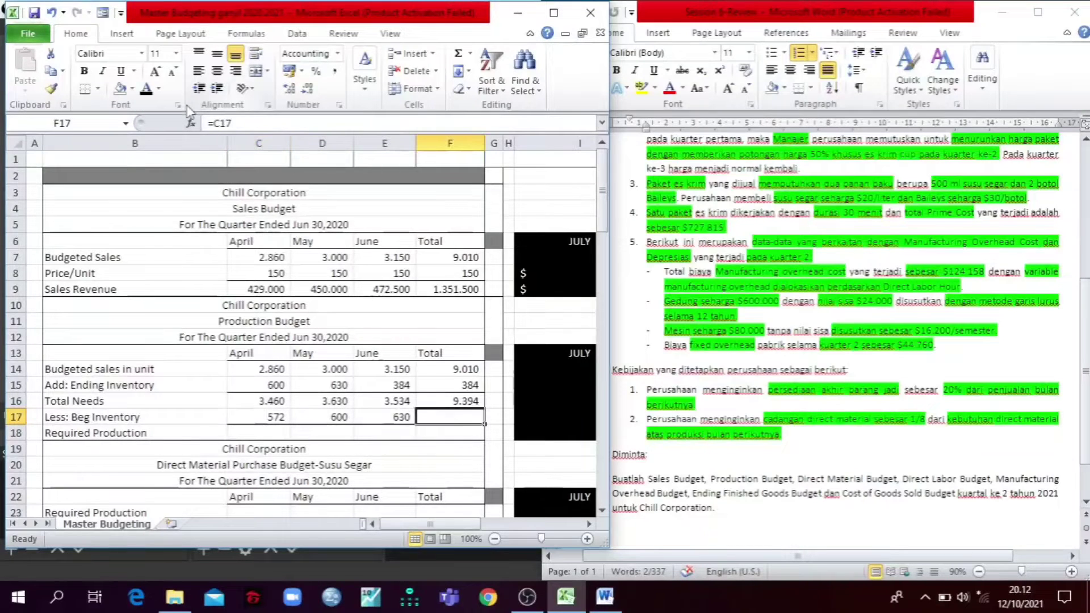
key(Left)
key(Left)
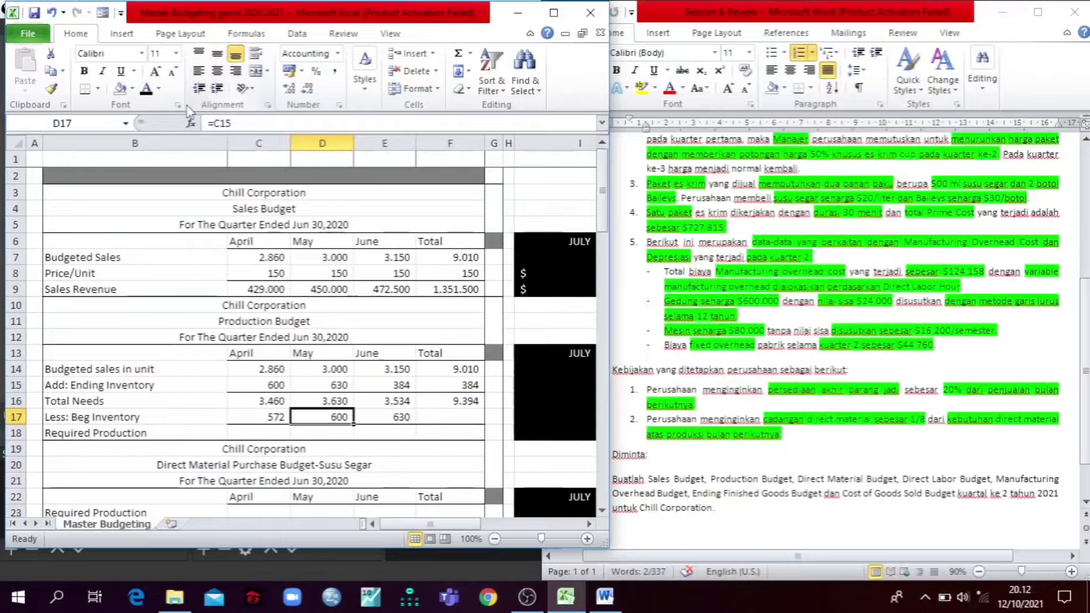
key(Right)
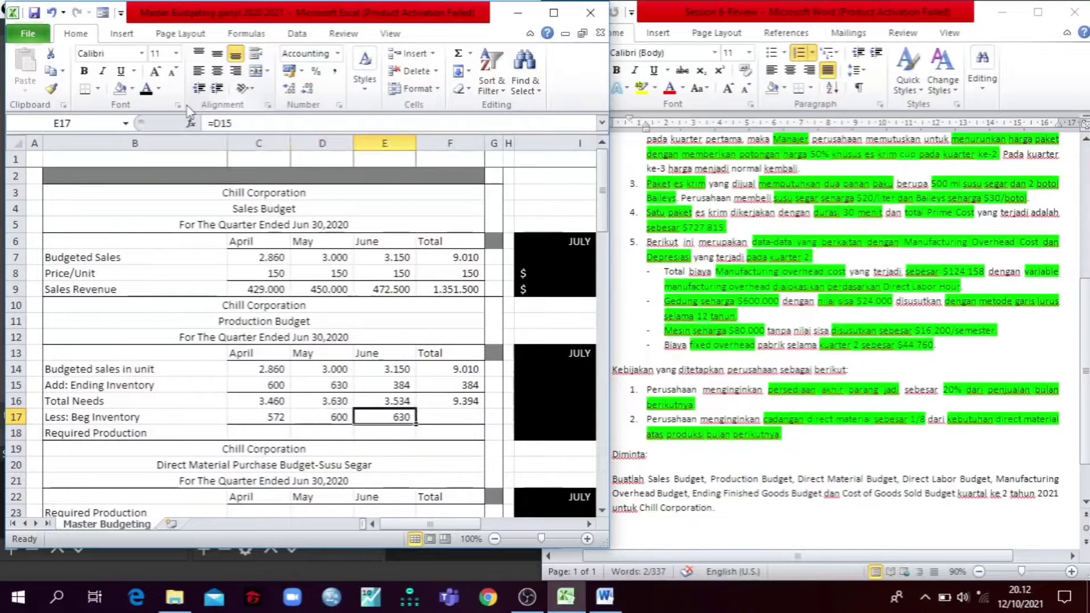
key(Right)
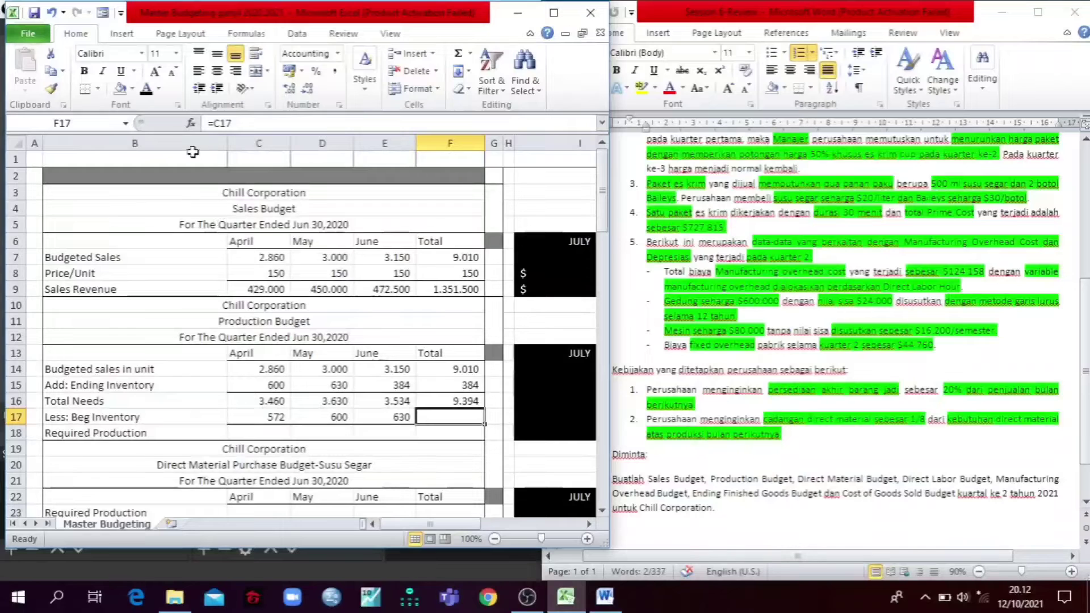
click(146, 89)
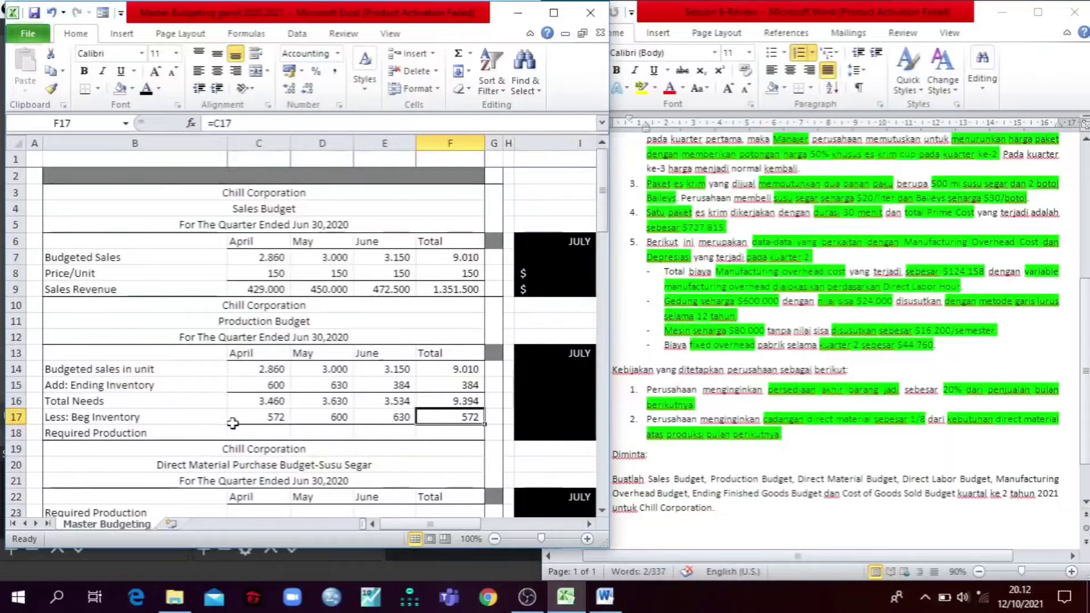
Step: Reveal the Required Production row in C18:F18 with a black font
click(209, 431)
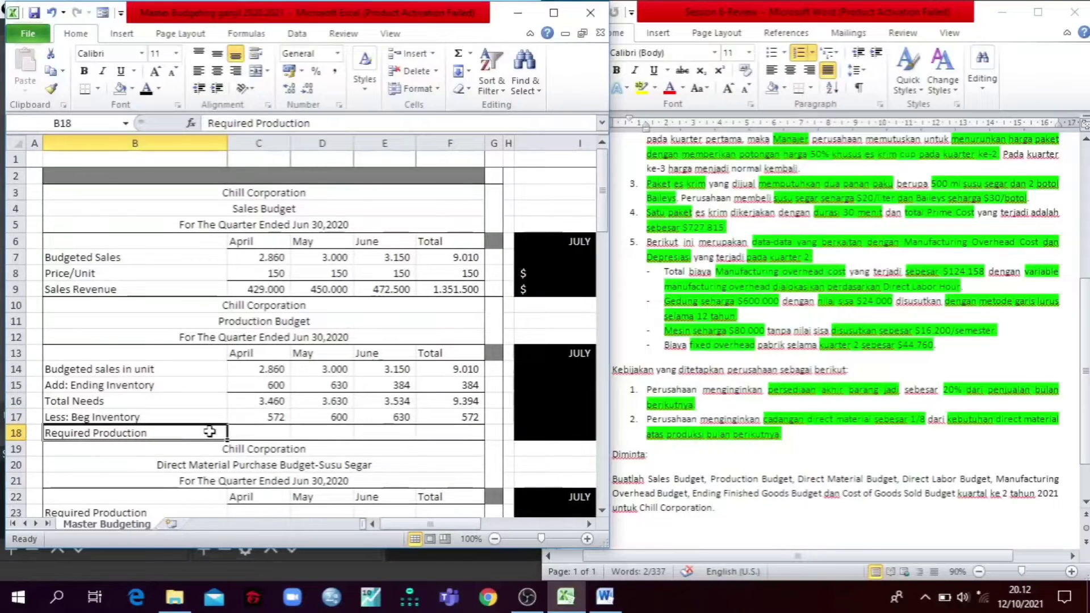
click(124, 417)
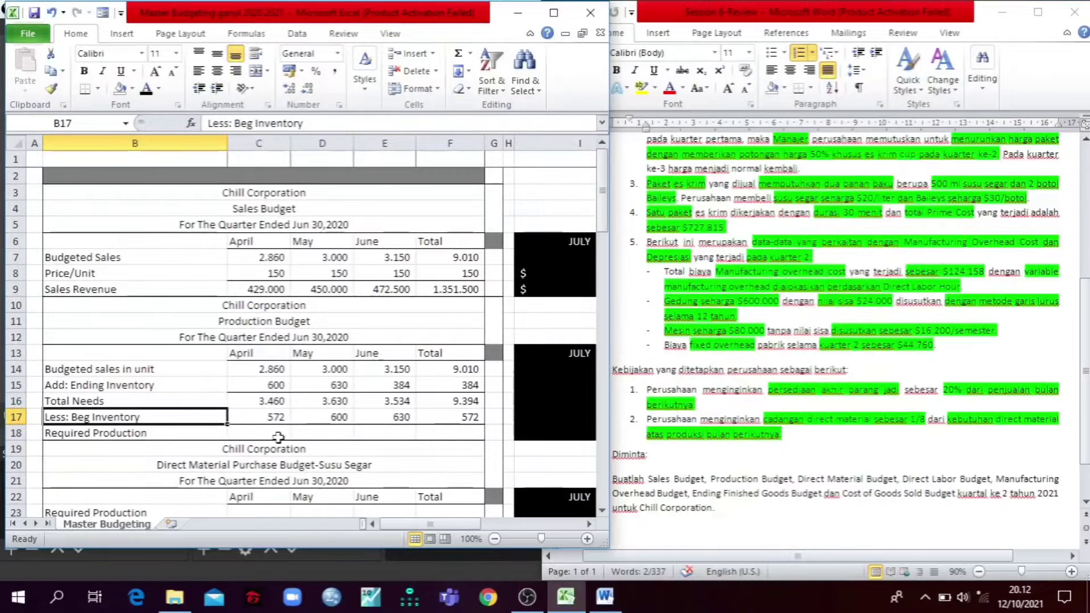
click(278, 437)
drag(290, 440, 482, 436)
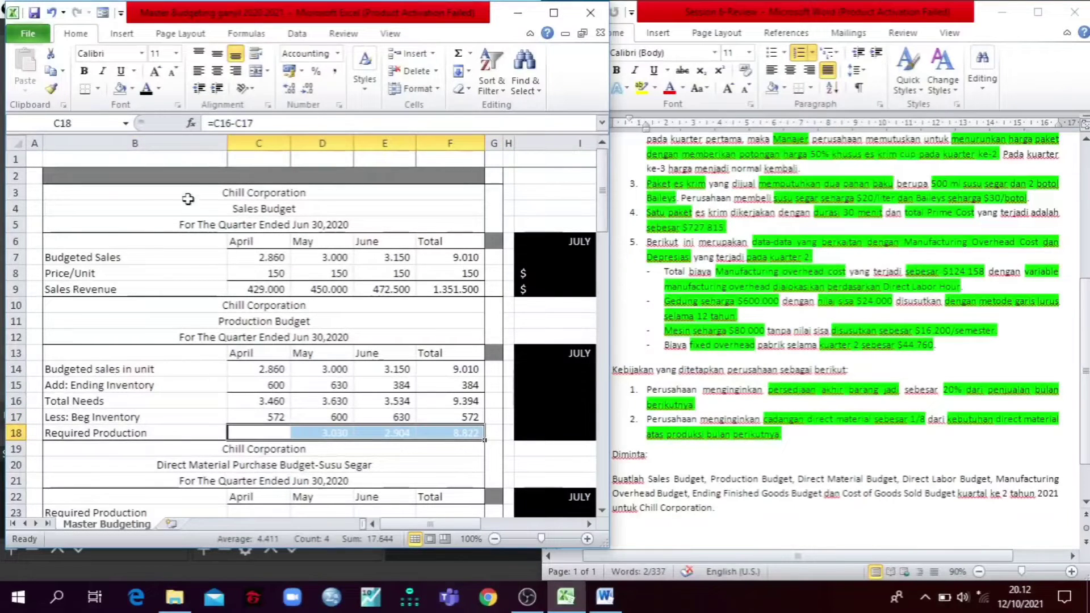
click(146, 91)
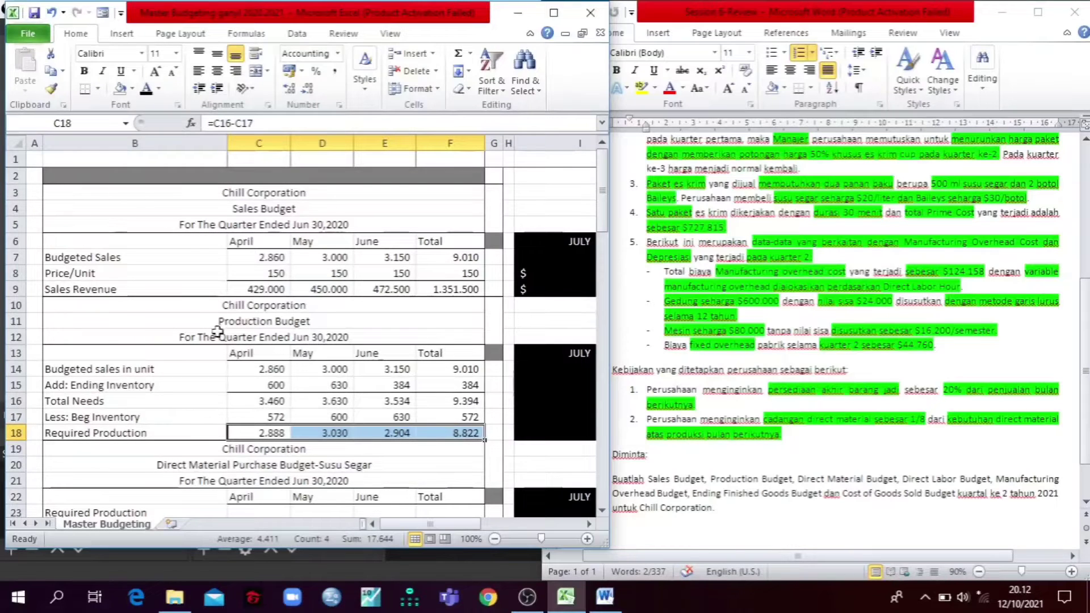
Step: Reveal the hidden Required Production row in B1:F1 above the Sales Budget with a black font
click(100, 162)
drag(100, 162, 450, 161)
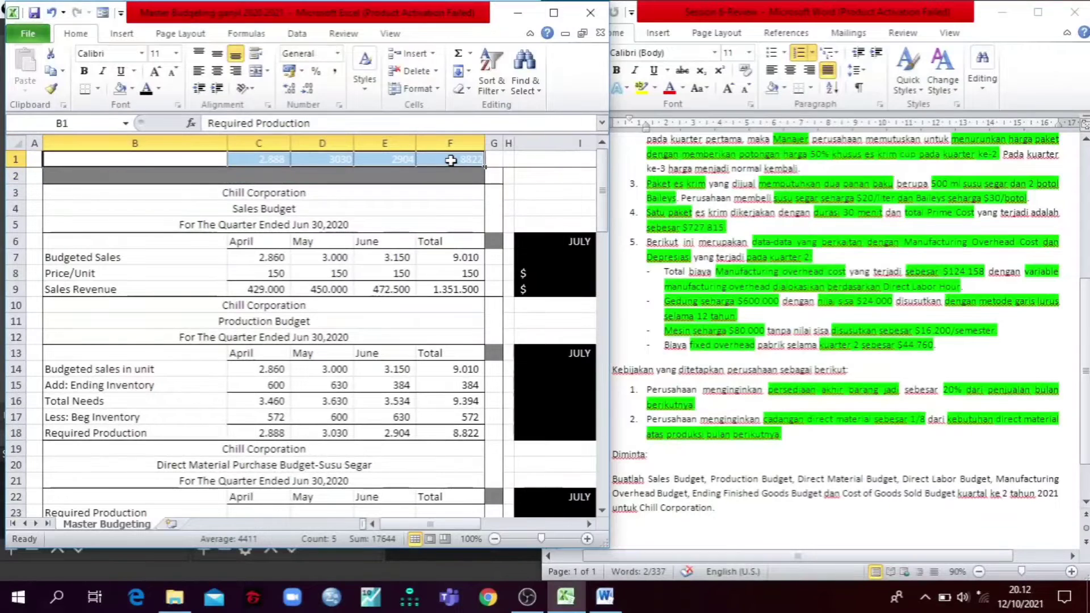
click(146, 88)
scroll(362, 227, down, 3)
scroll(363, 228, up, 3)
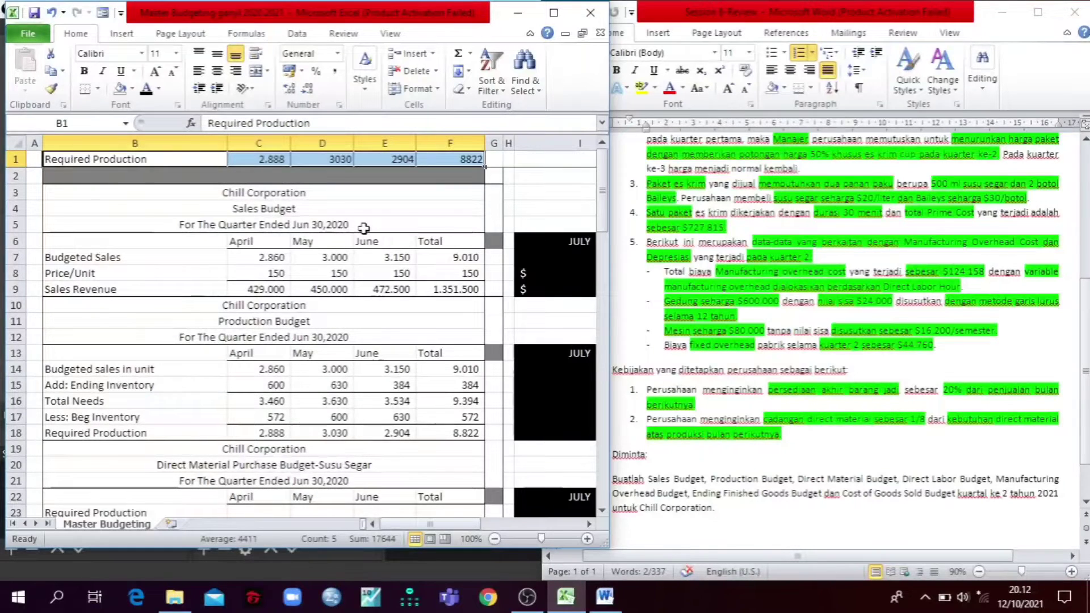
Step: Reveal the Required Production rows of the Susu Segar and Baileys purchase budgets, C23:F23 and C36:F36, with a black font
scroll(363, 228, down, 3)
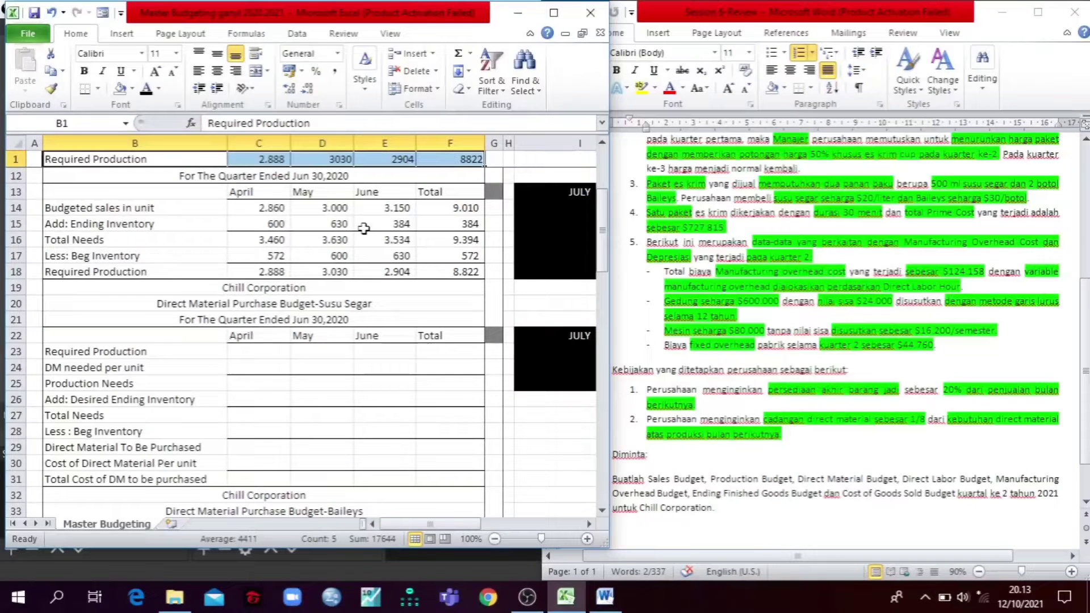
scroll(322, 245, down, 2)
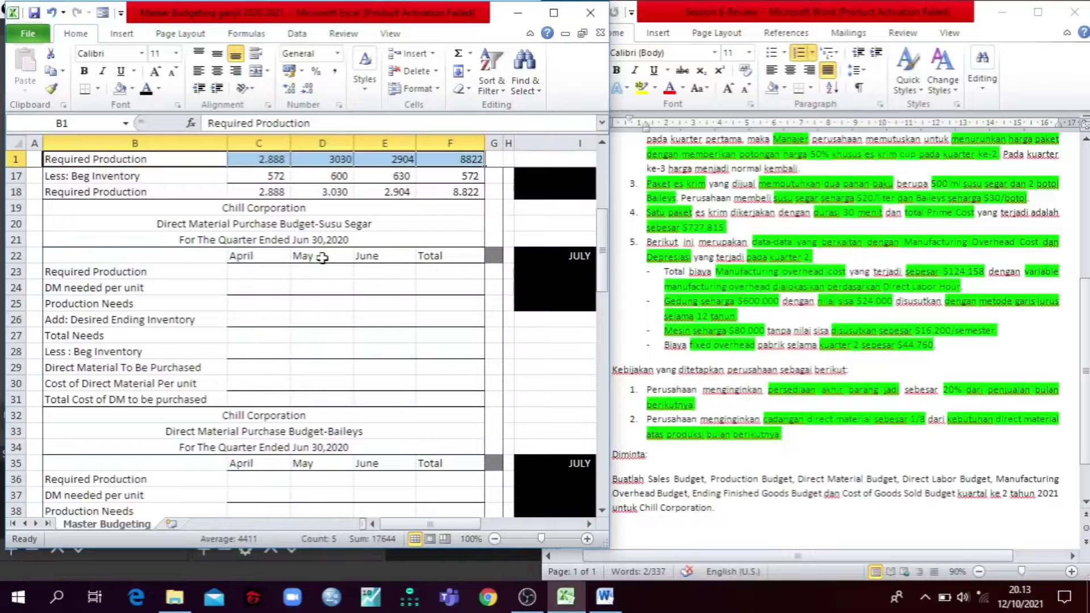
click(983, 224)
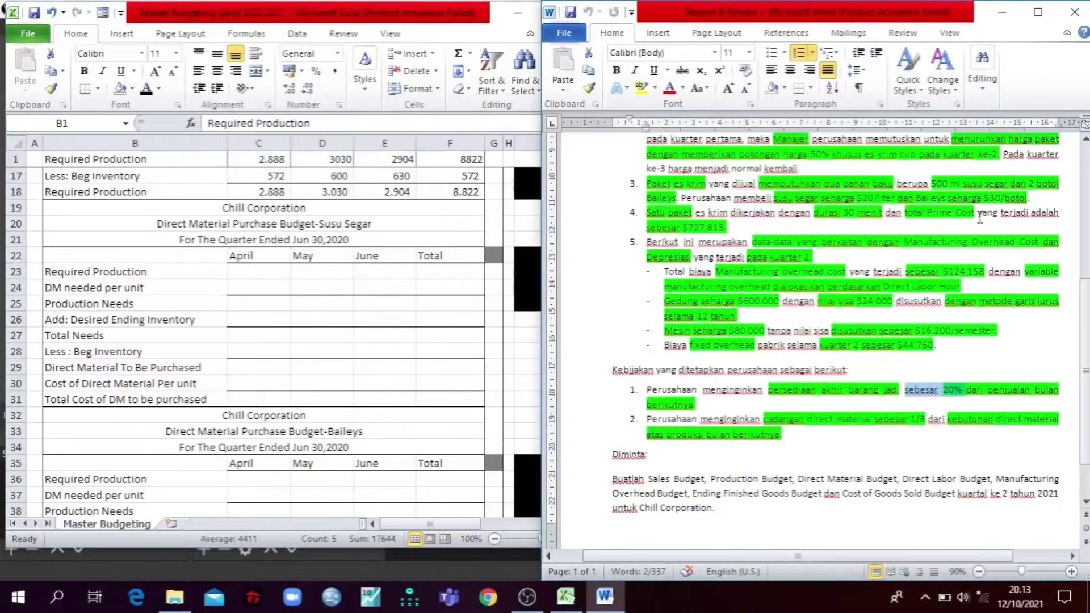
scroll(965, 226, up, 3)
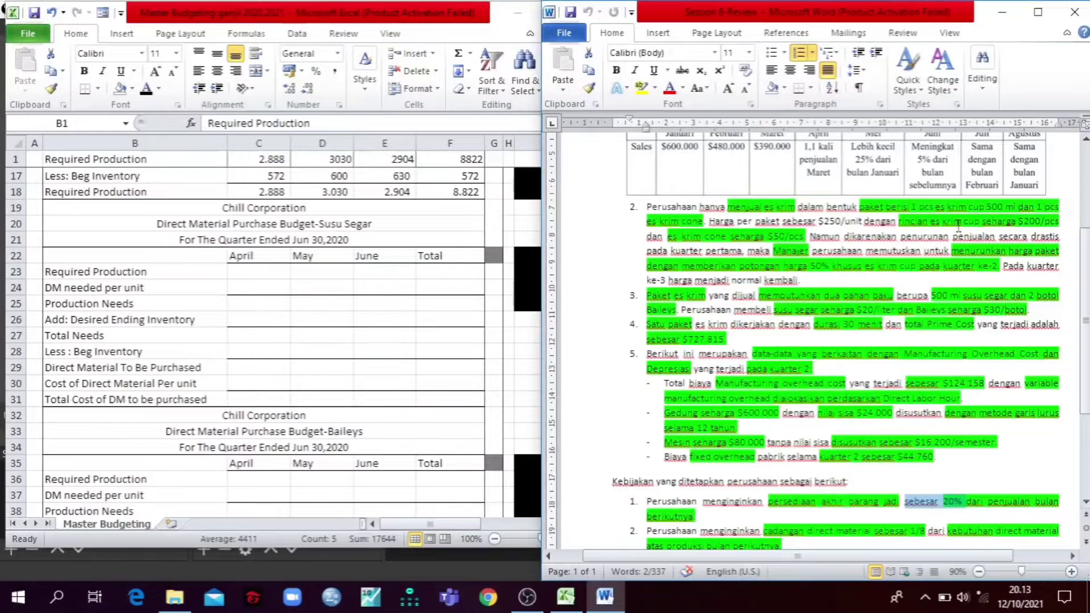
click(270, 278)
click(304, 274)
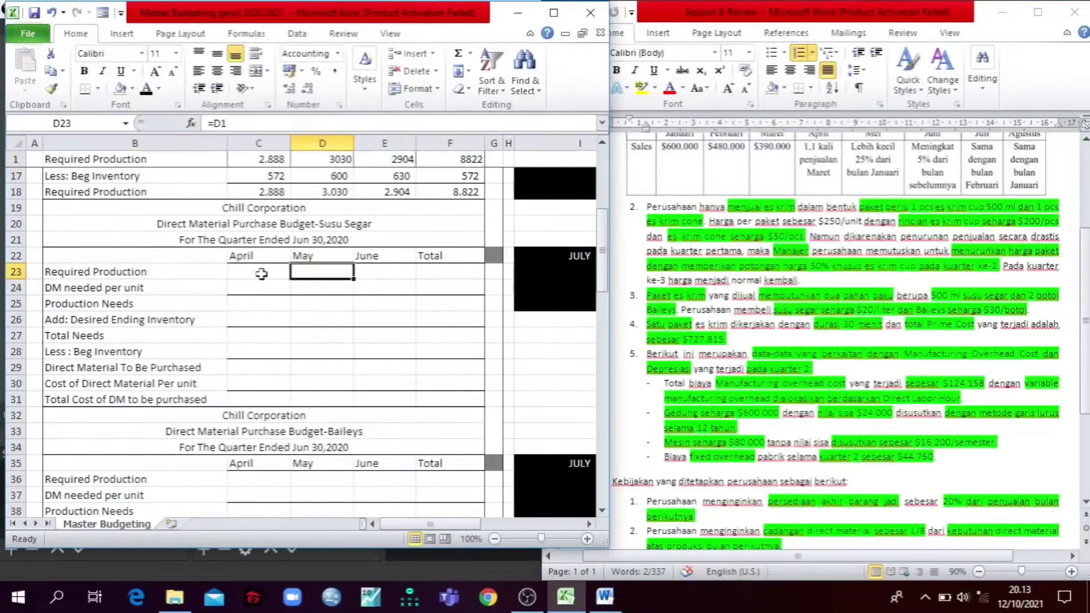
drag(261, 274, 451, 272)
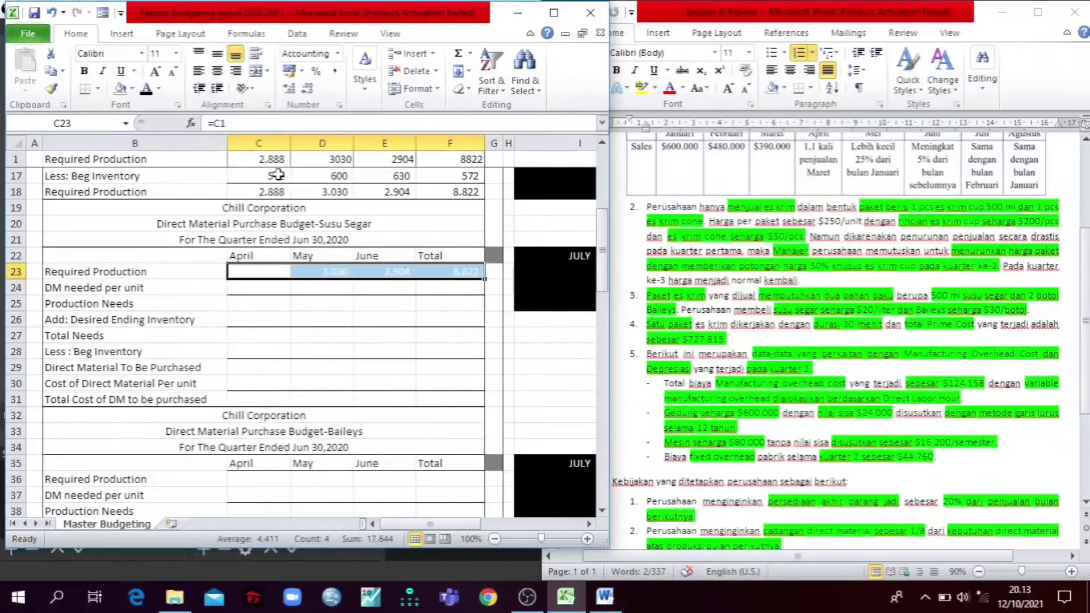
scroll(230, 267, up, 3)
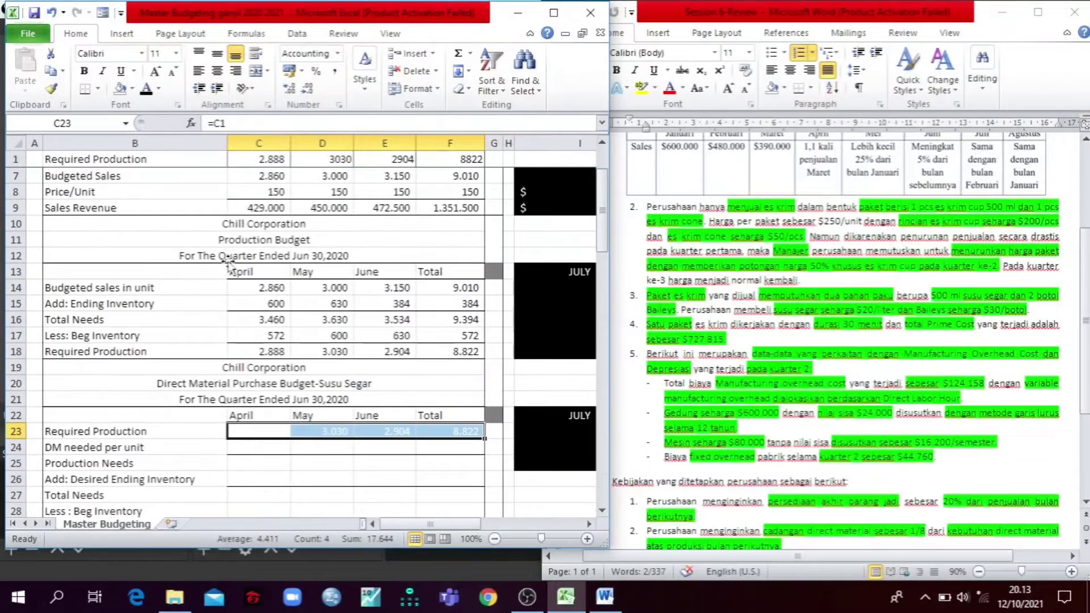
scroll(229, 264, down, 5)
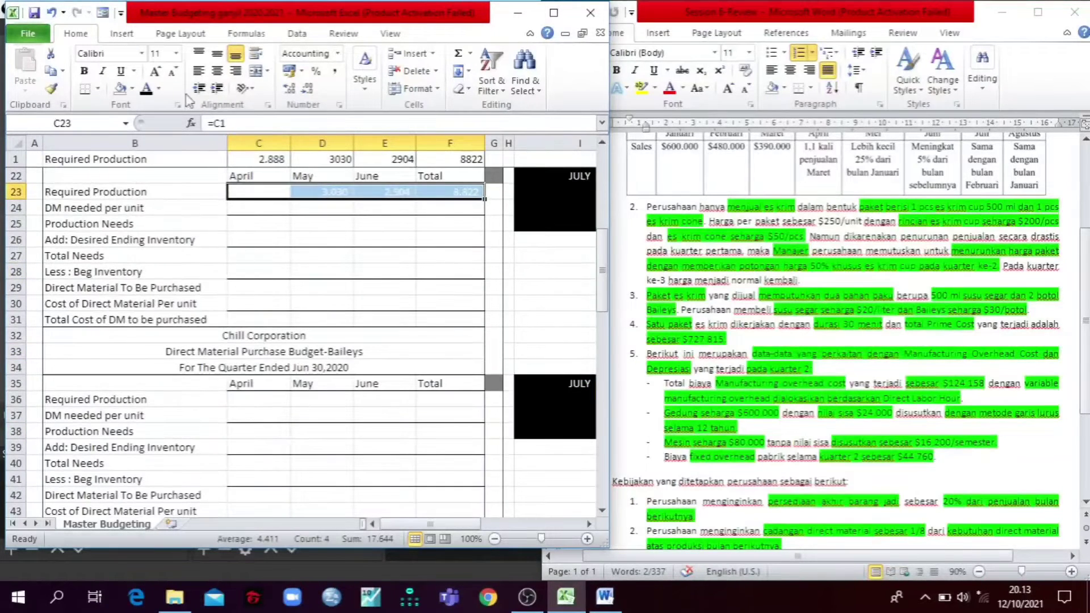
click(146, 88)
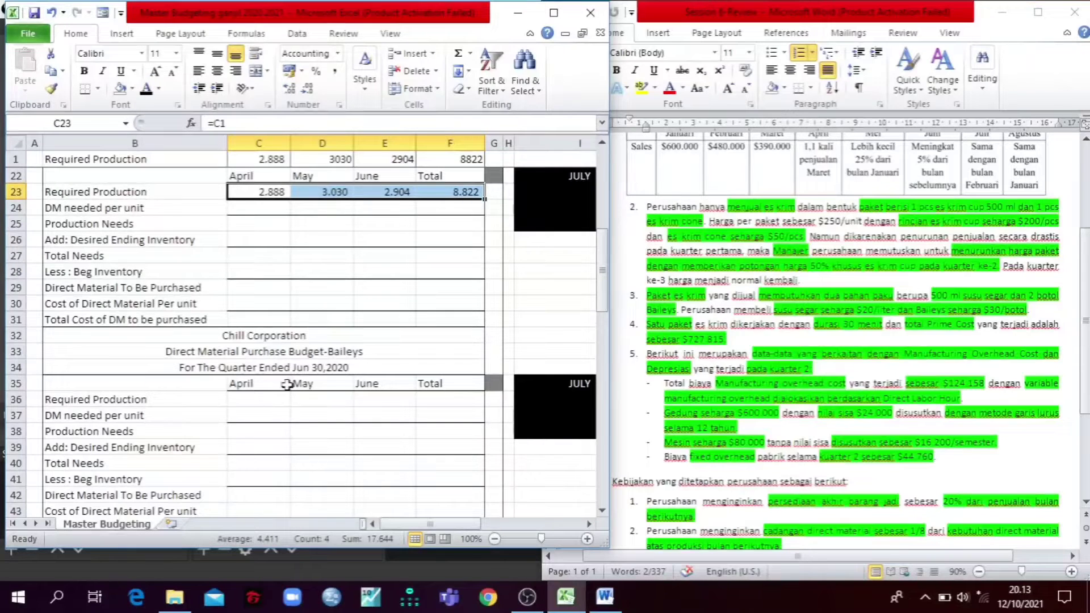
drag(236, 407, 449, 399)
click(145, 88)
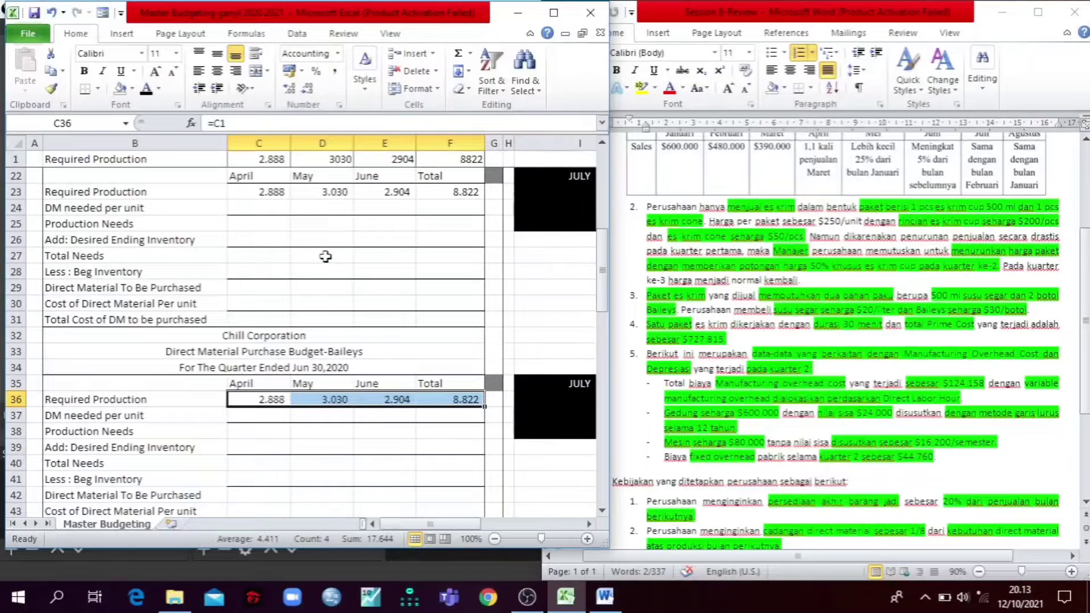
Step: Reveal the DM needed per unit row in C24:F24 of the Susu Segar budget with a black font
scroll(301, 253, up, 3)
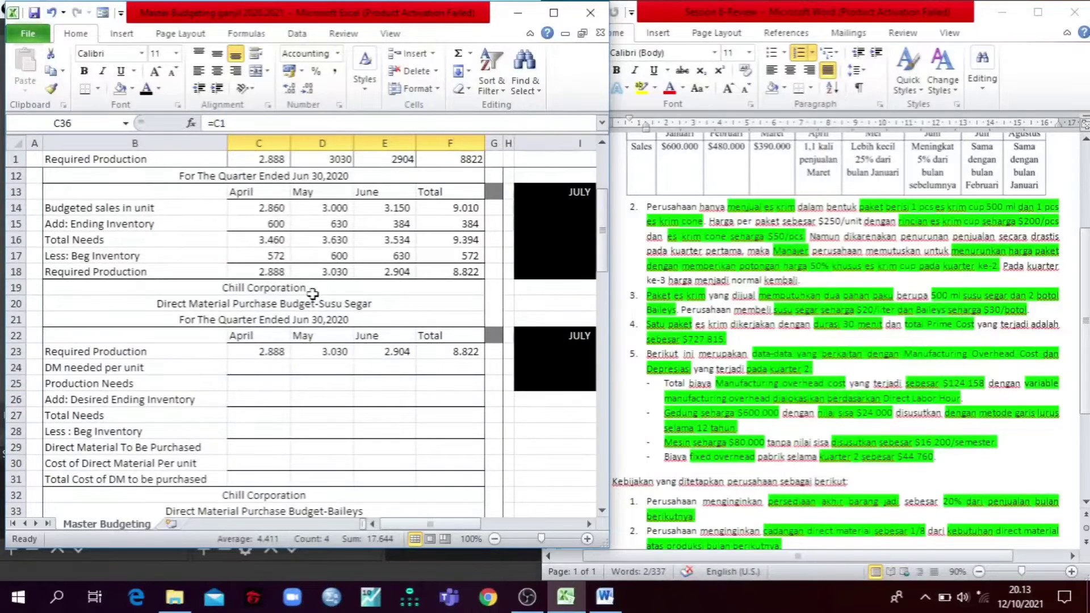
scroll(313, 294, down, 2)
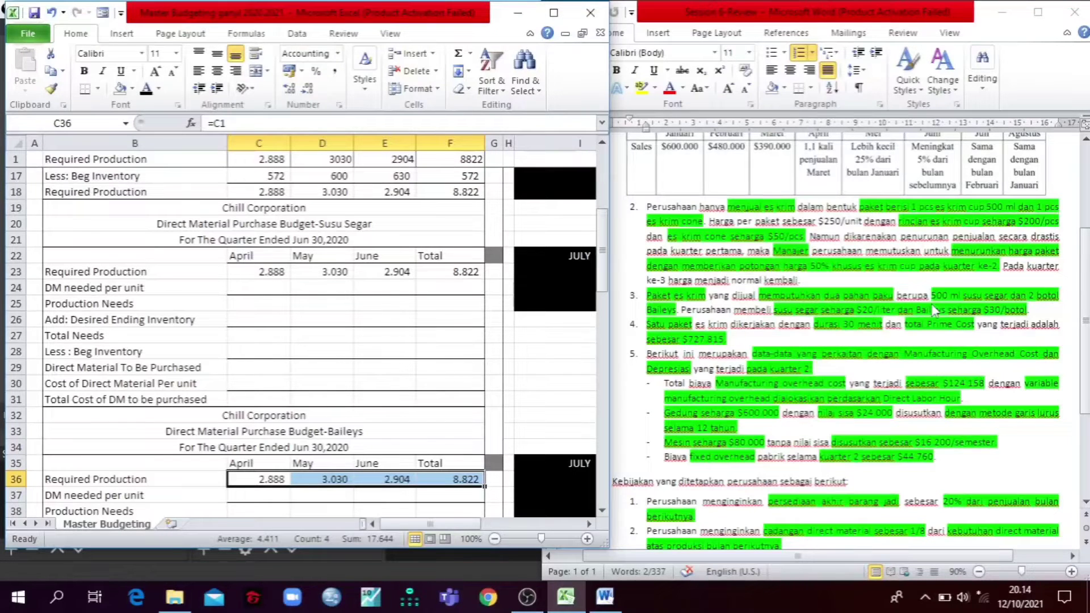
drag(262, 287, 429, 280)
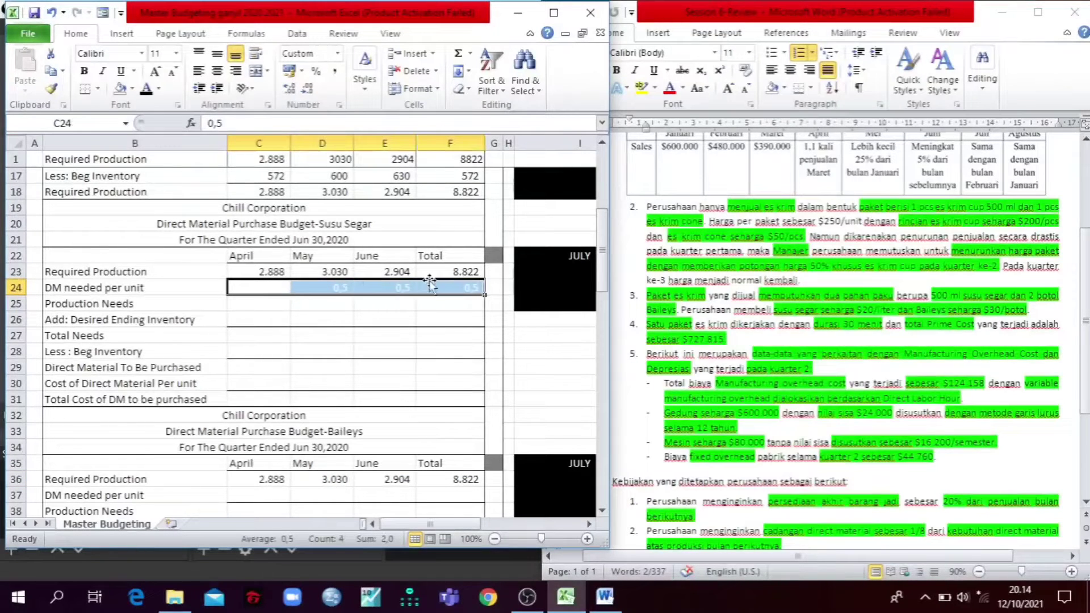
click(146, 89)
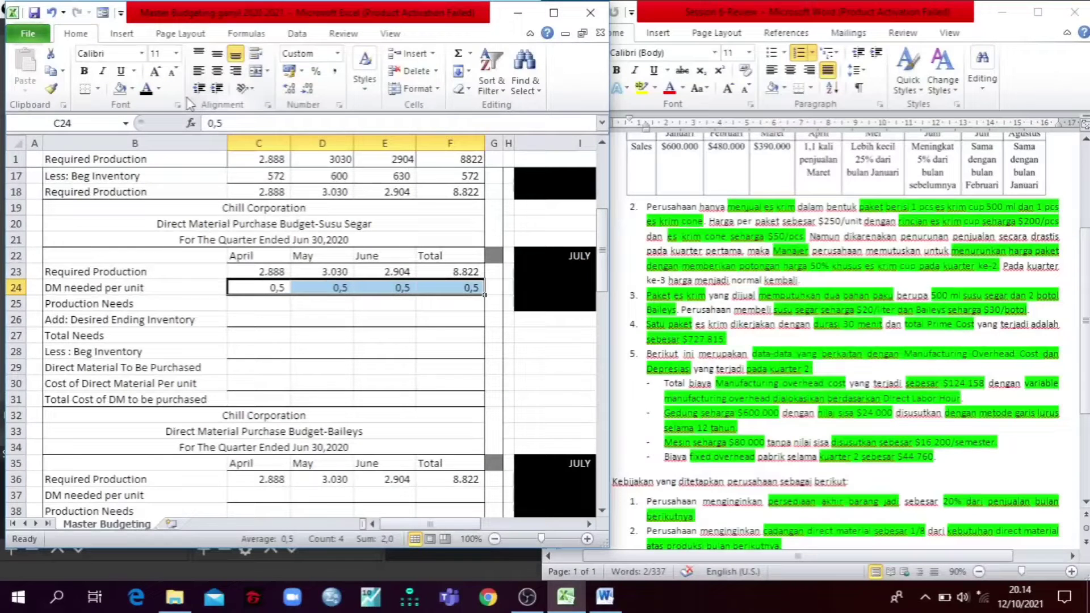
Step: Reveal the Production Needs row in C25:F25 of the Susu Segar budget with a black font
click(271, 304)
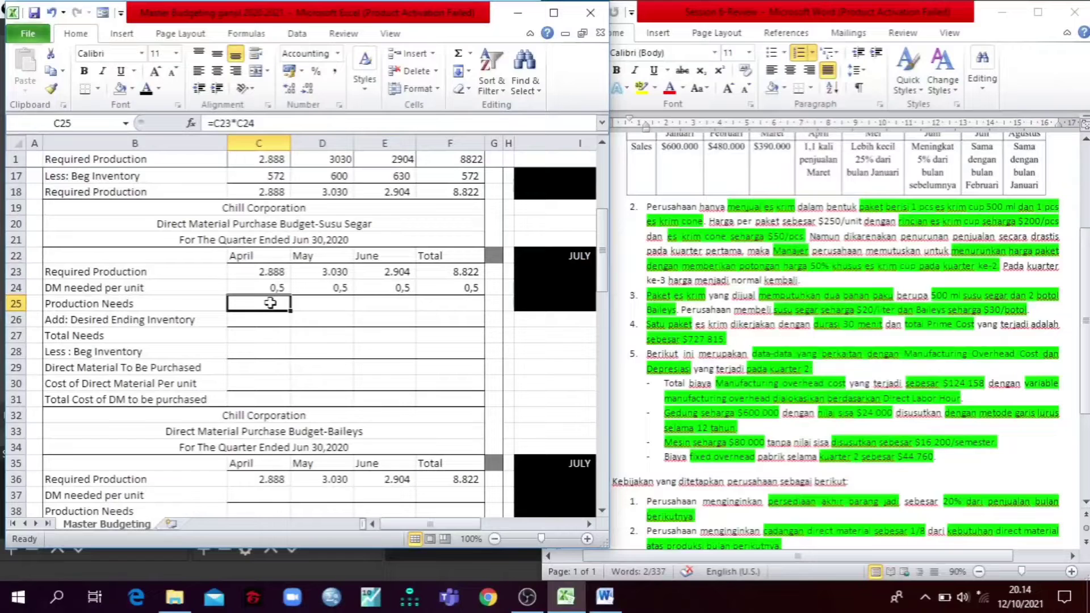
drag(270, 303, 504, 302)
click(146, 94)
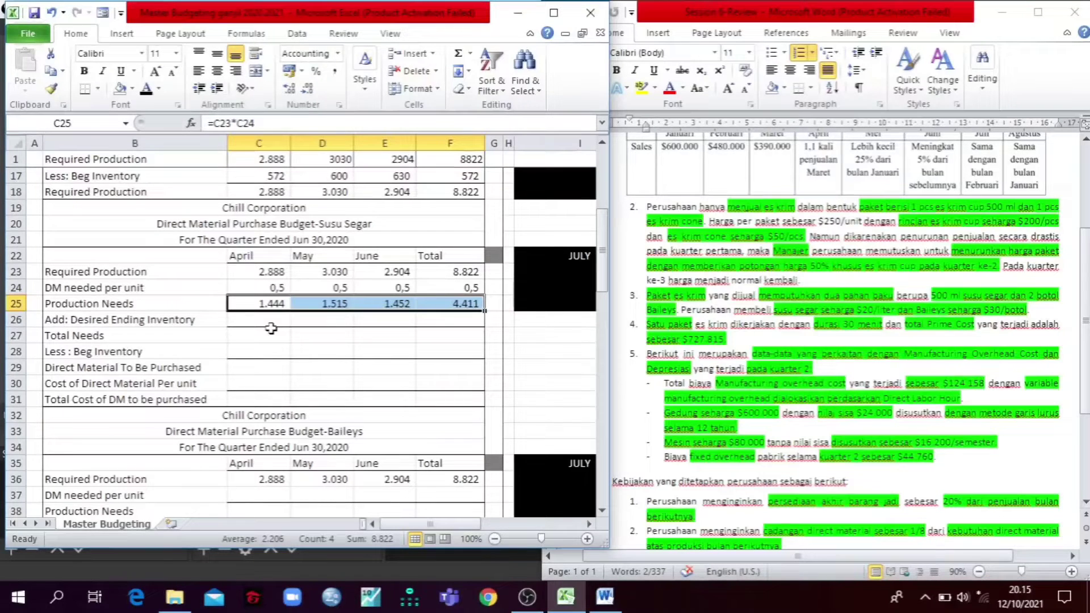
Step: Switch to the Word case and examine the company policy on direct material reserves for the following month's production
click(853, 361)
scroll(775, 410, down, 4)
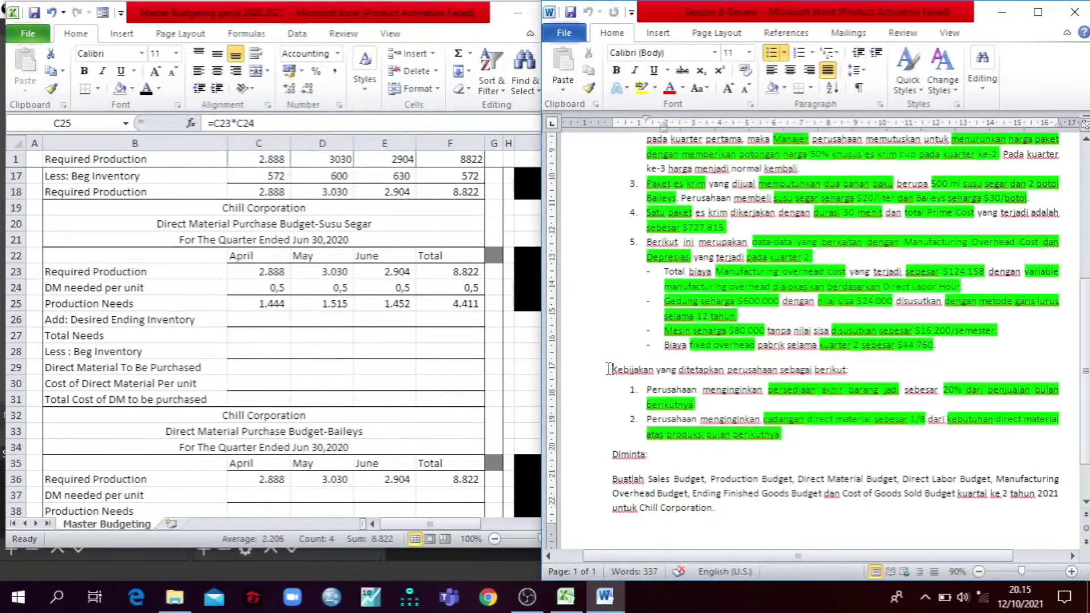
drag(613, 369, 927, 425)
click(759, 418)
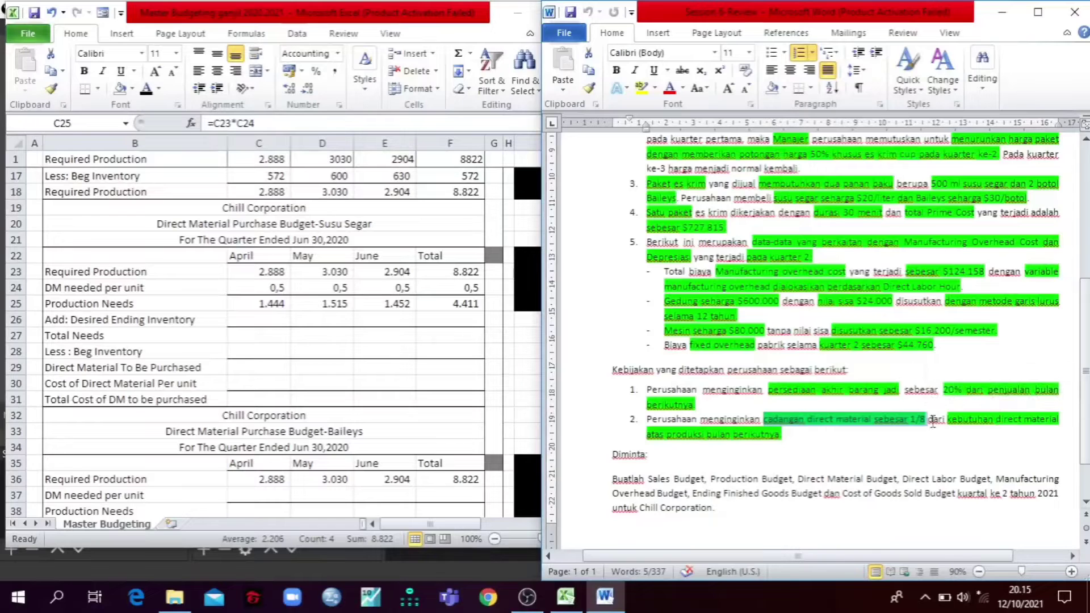
drag(948, 419, 1003, 447)
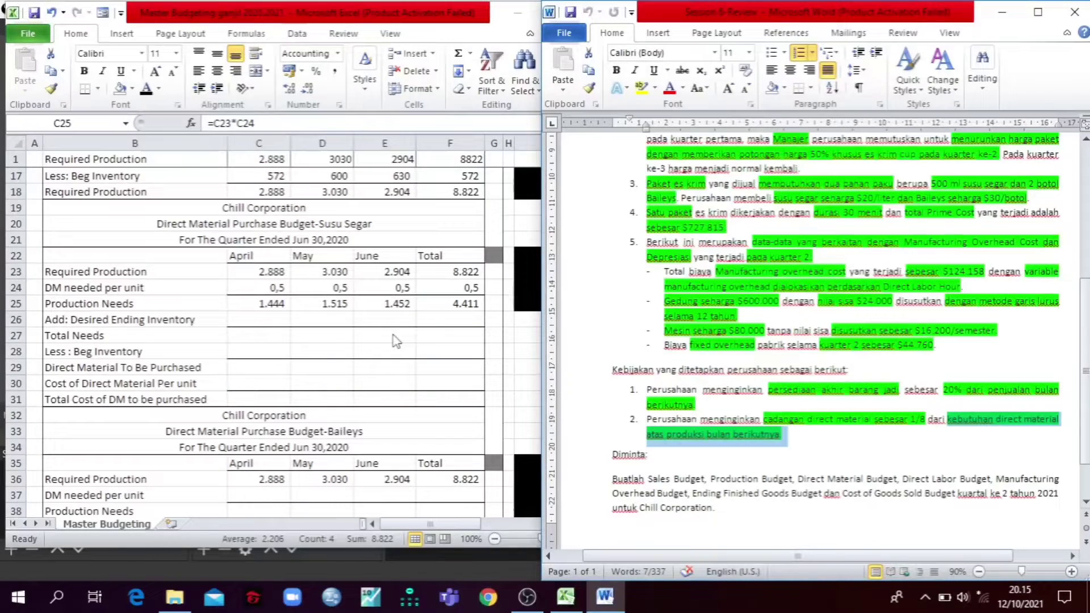
Step: Check April's desired ending inventory formula in C26 and reveal the April and May amounts in C26:D26 with a black font
click(276, 327)
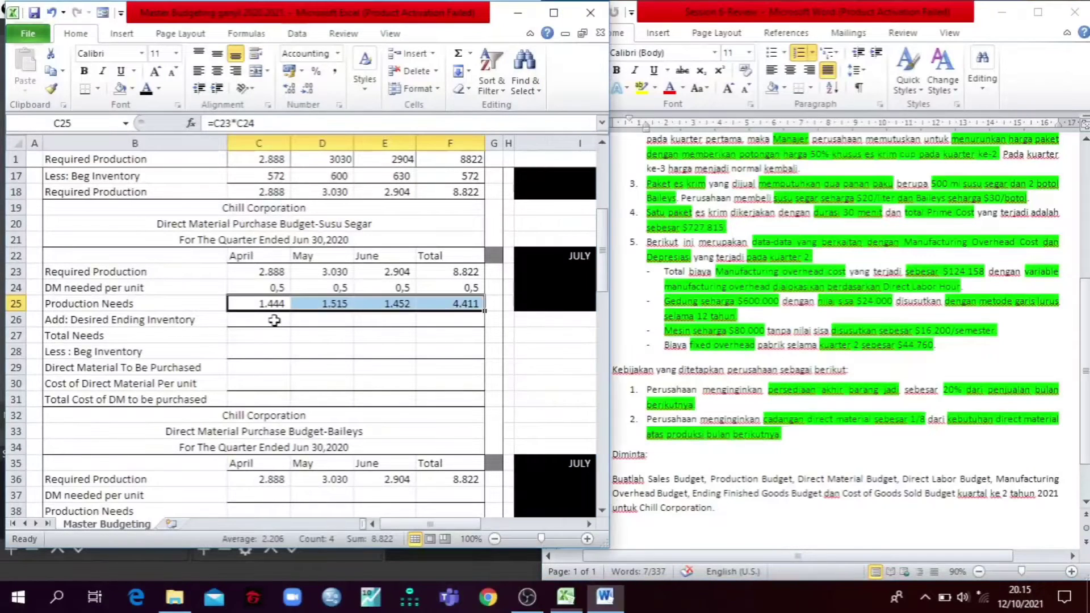
click(275, 320)
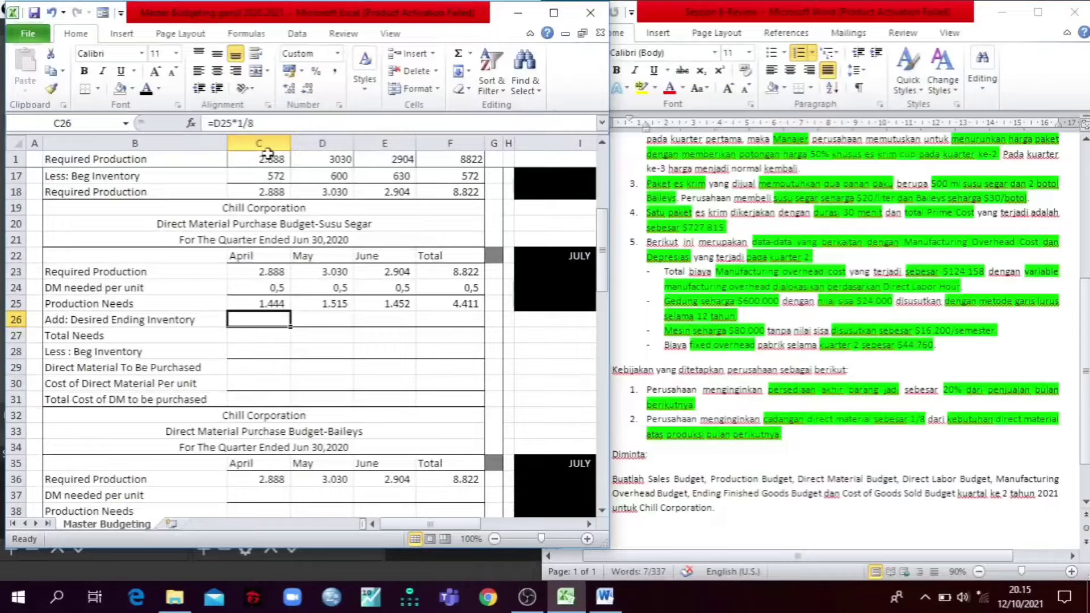
click(265, 118)
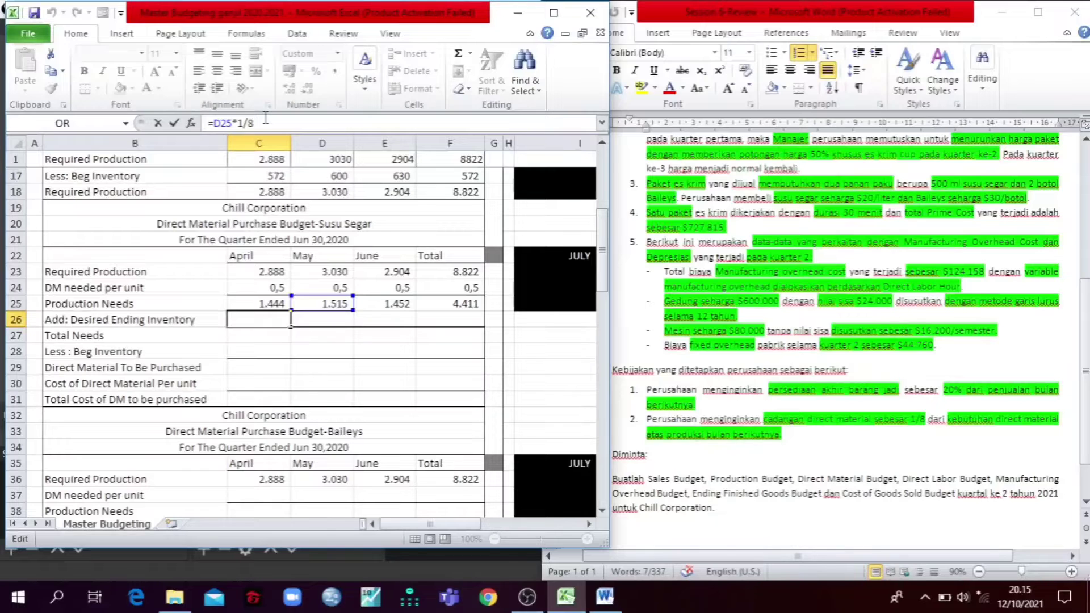
key(Escape)
key(Left)
key(Right)
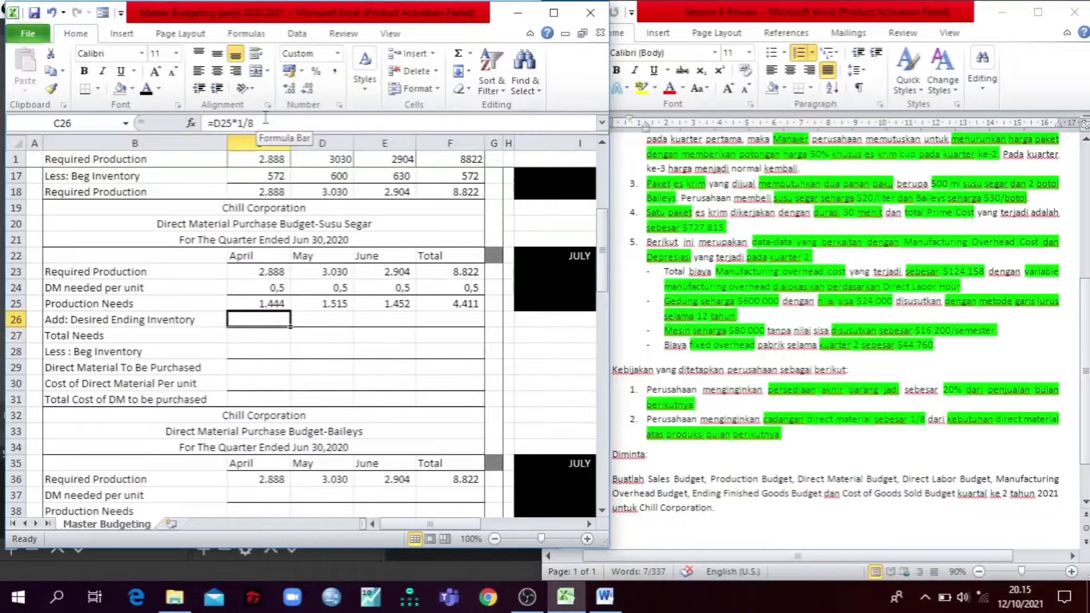
click(147, 91)
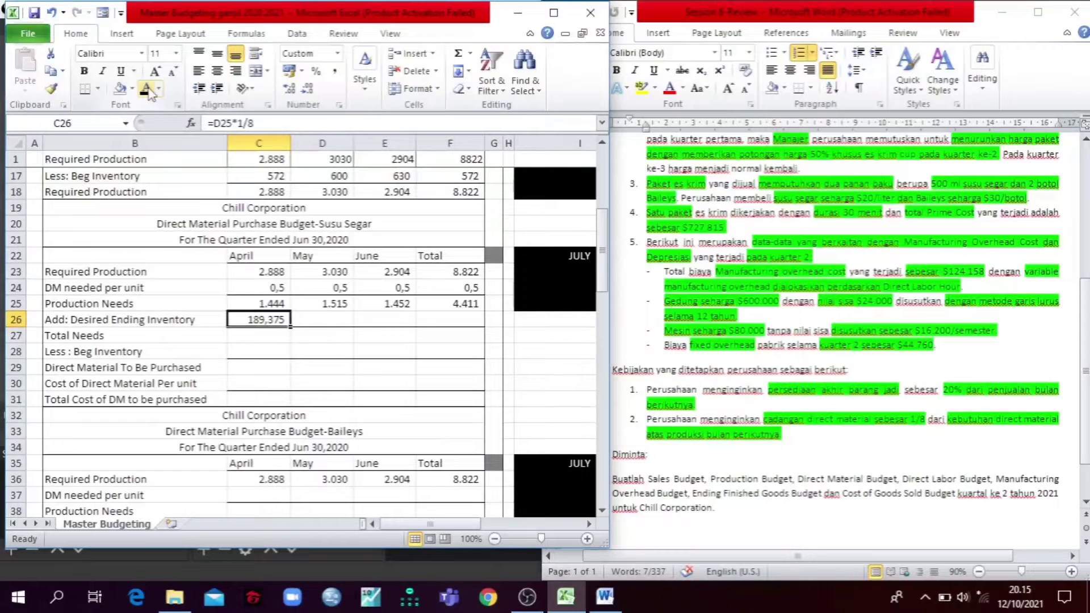
key(Right)
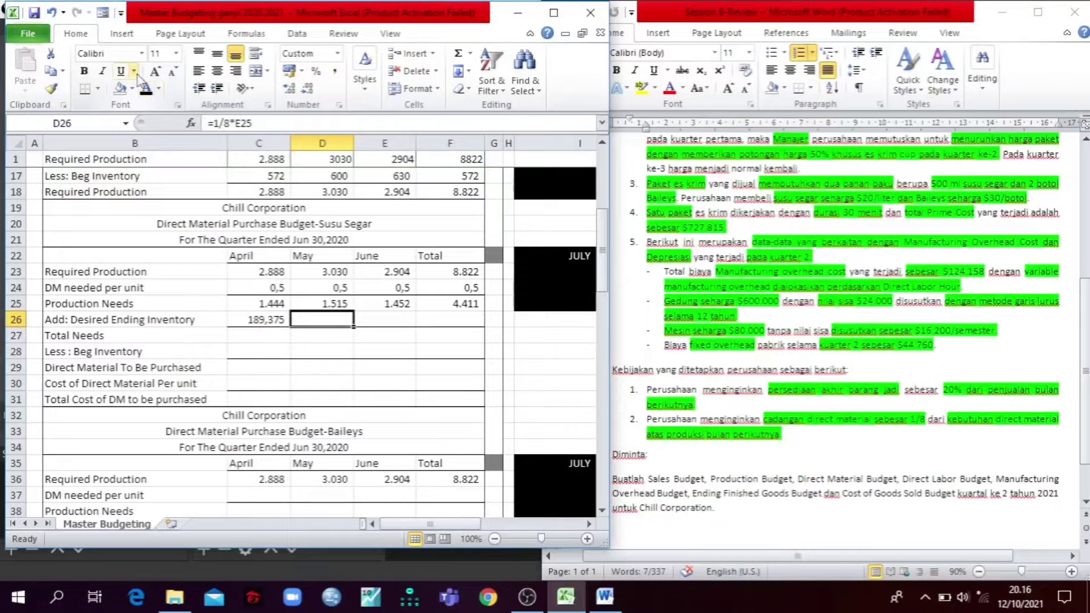
click(146, 90)
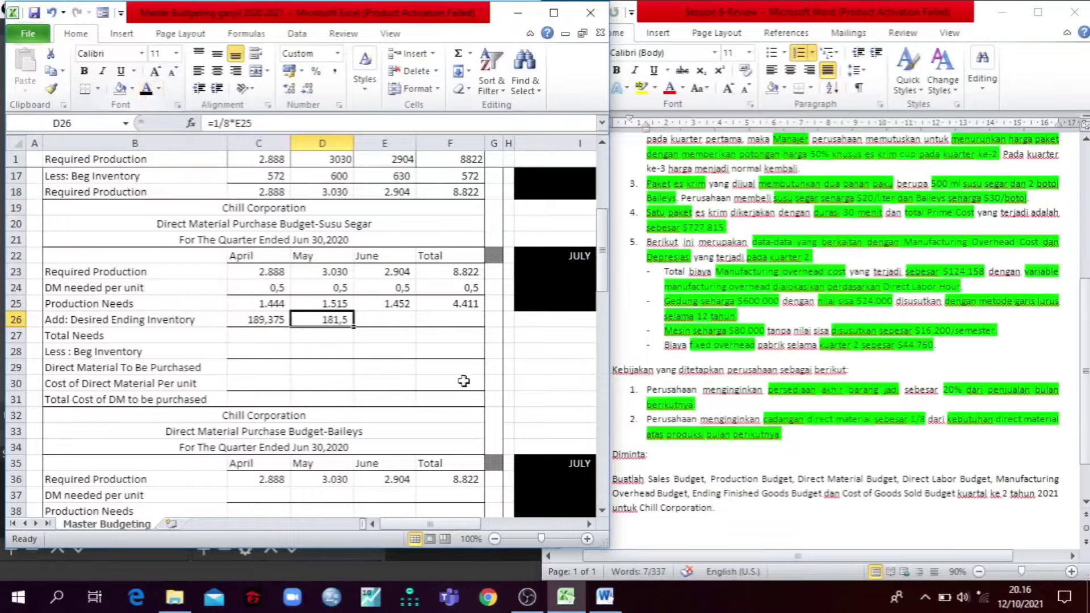
Step: Maximize the workbook window and check the July required production link in I23 and the budgeted sales and ending inventory formulas in I14:I15
click(554, 12)
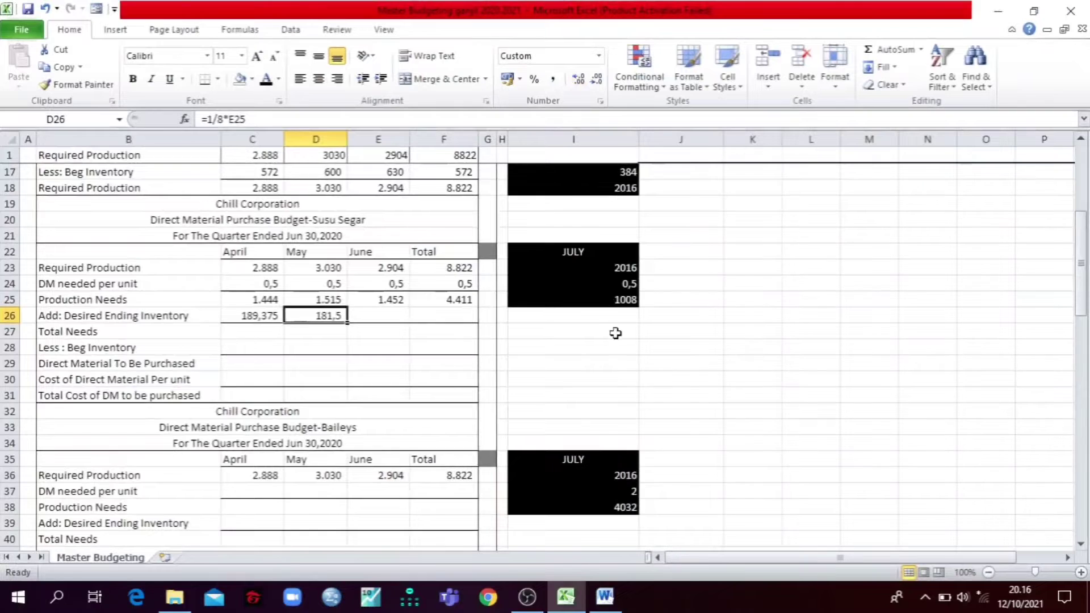
scroll(615, 333, up, 2)
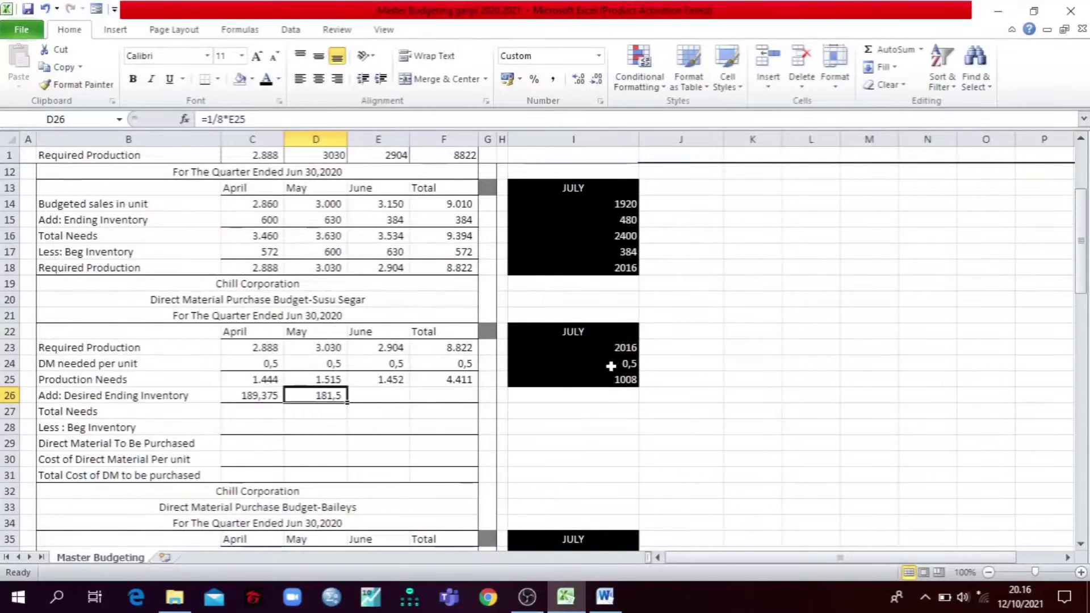
click(558, 344)
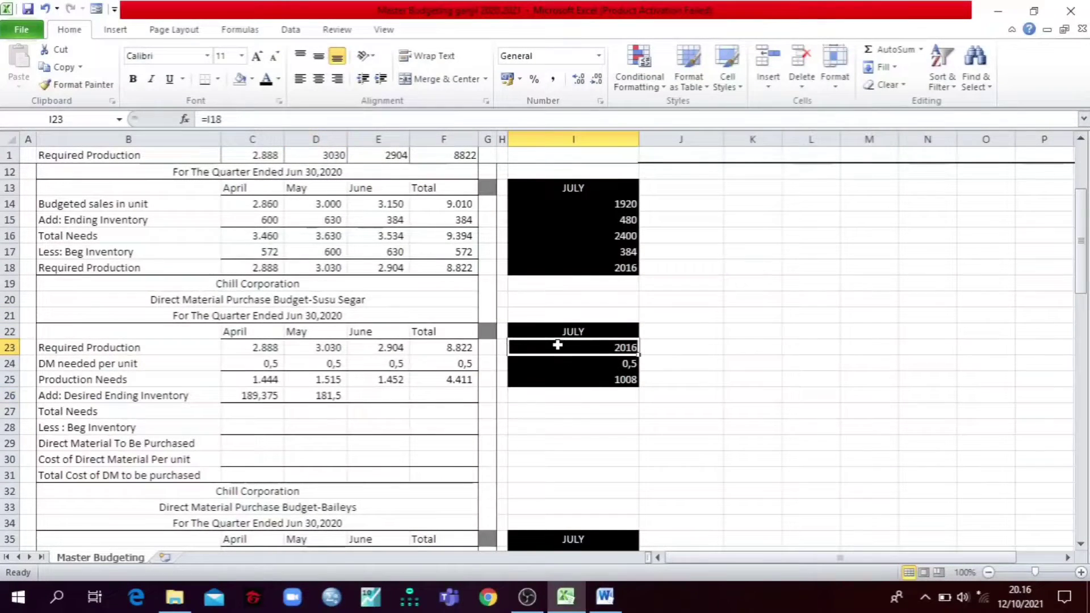
click(583, 415)
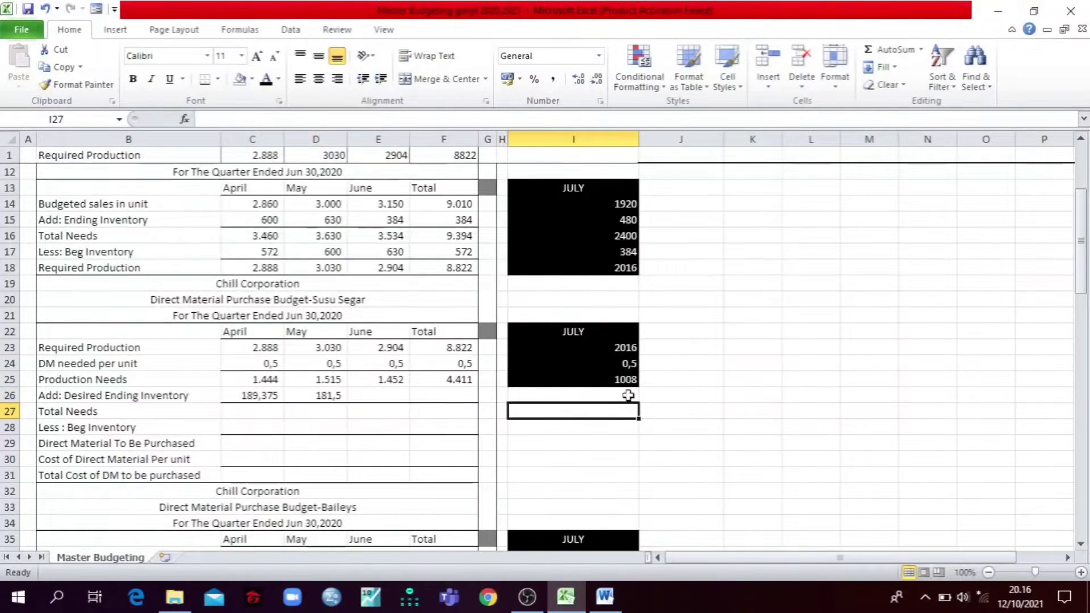
click(580, 207)
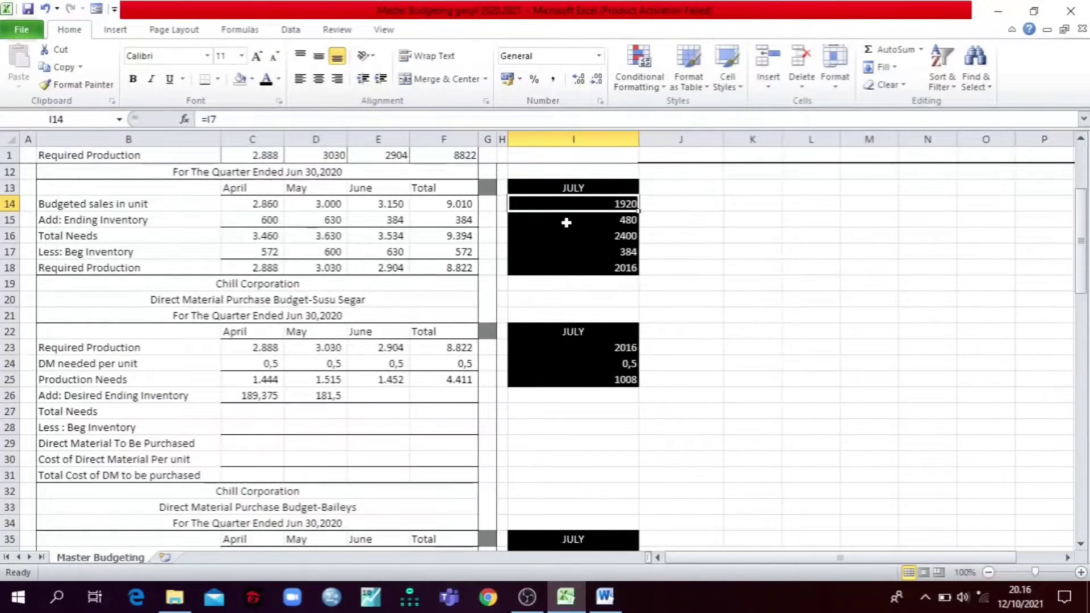
click(565, 223)
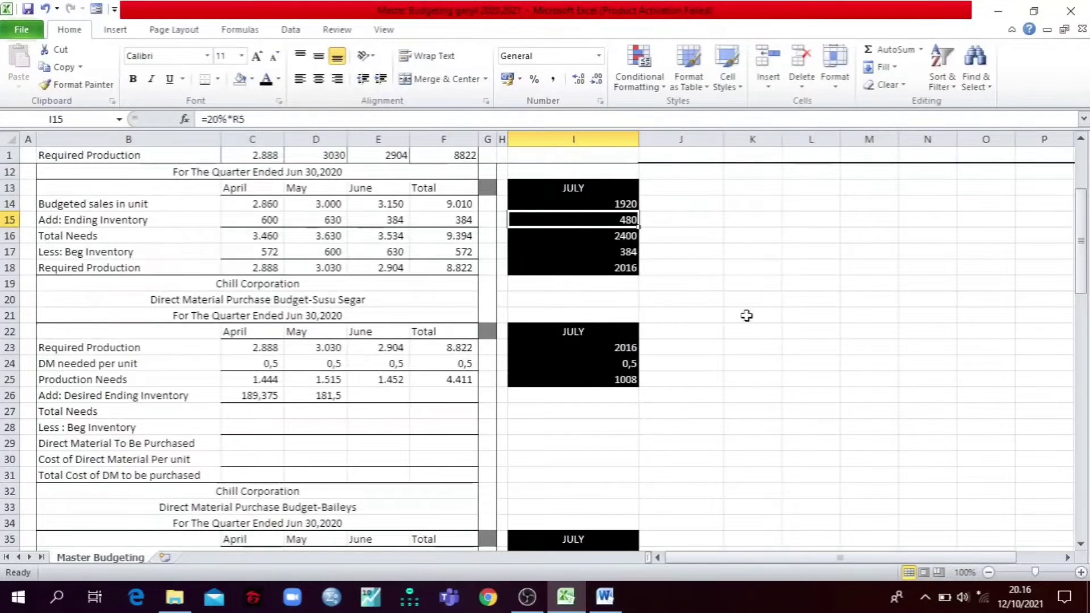
Step: Trace the July ending inventory formula in I15 to the August units sold in R5 of the monthly sales table
scroll(762, 321, up, 4)
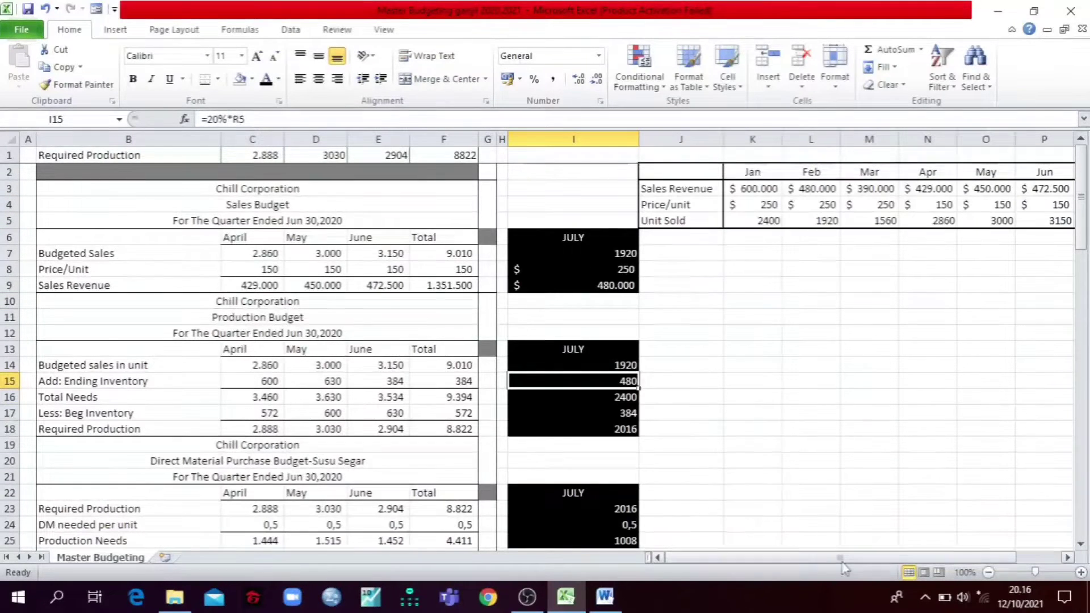
drag(840, 558, 847, 560)
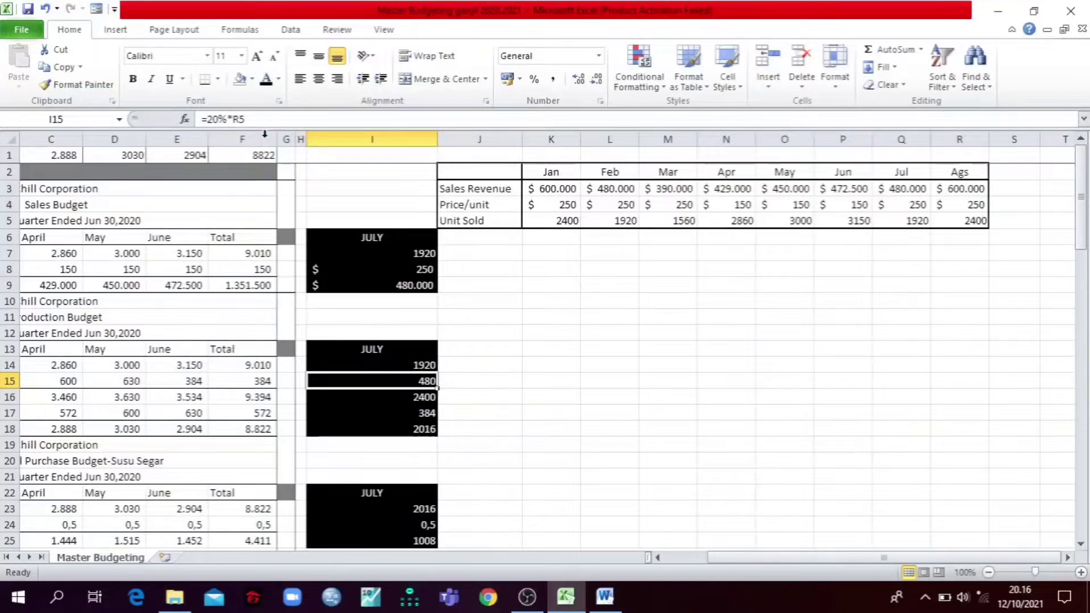
click(270, 120)
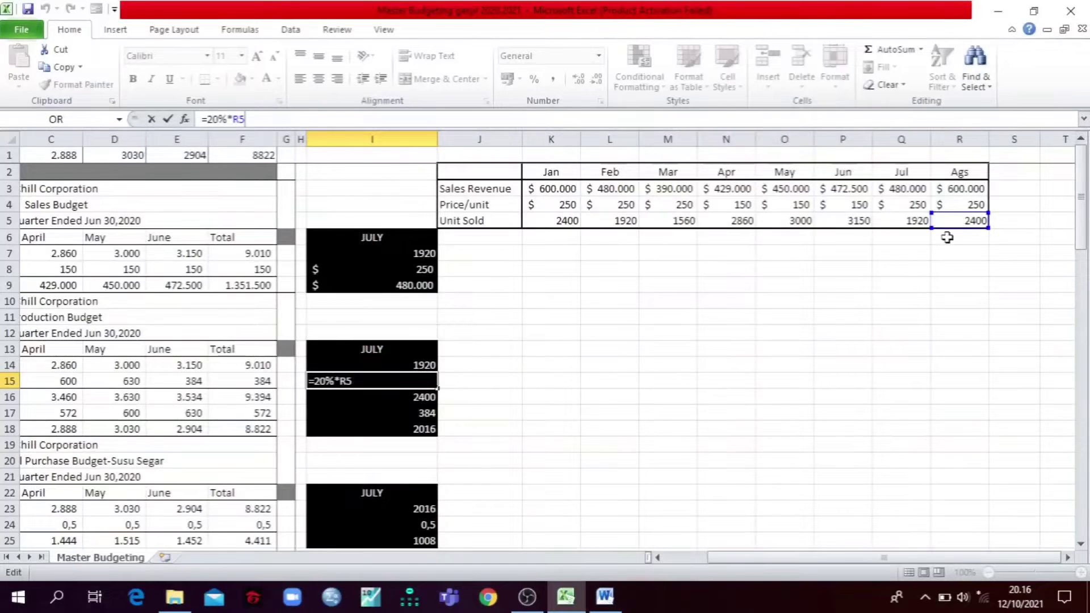
key(Return)
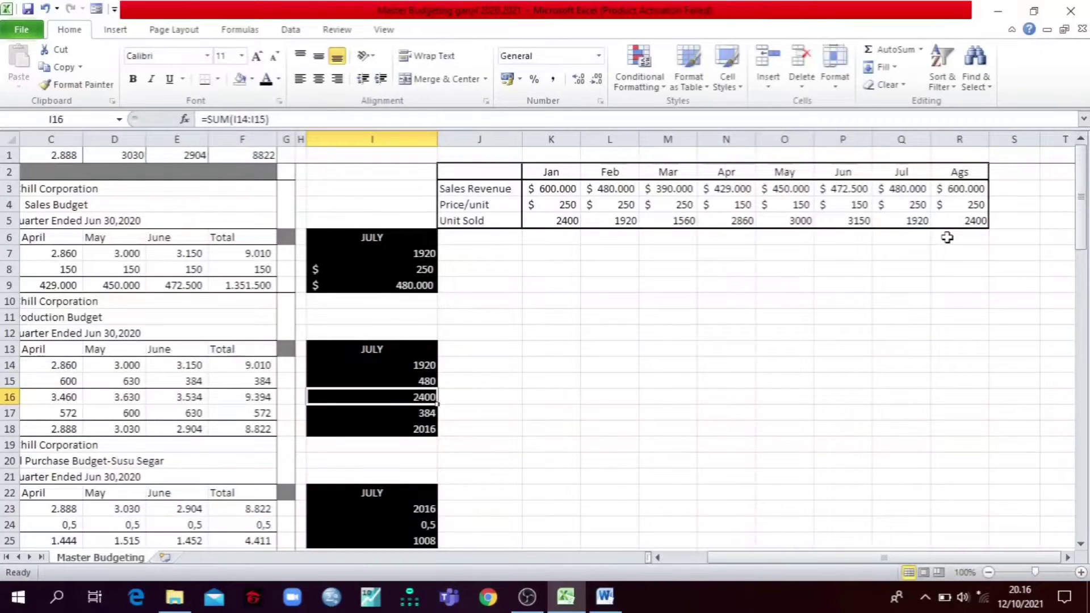
key(Up)
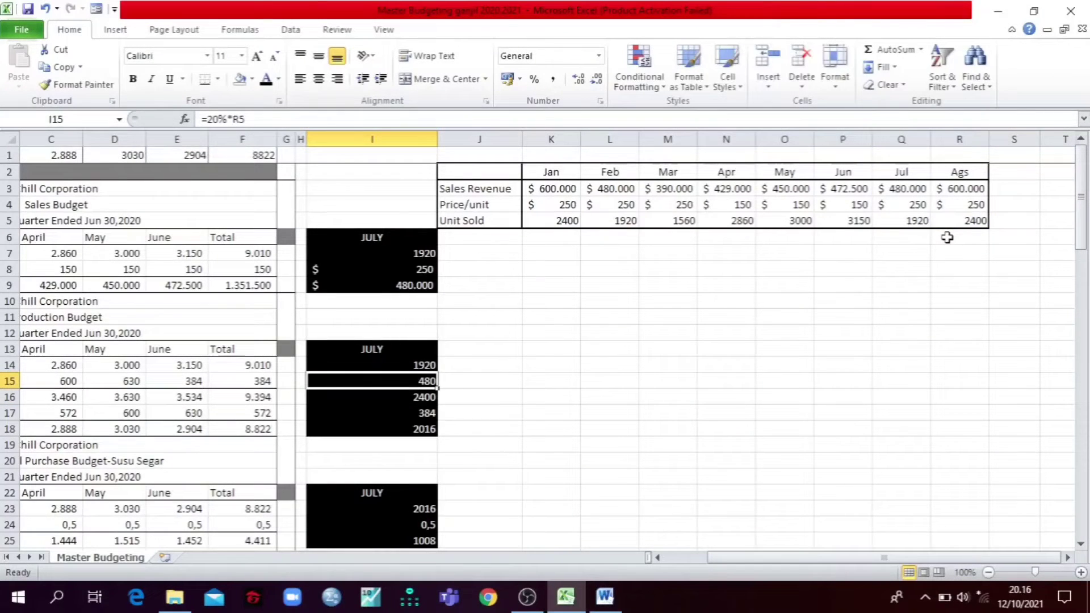
key(Down)
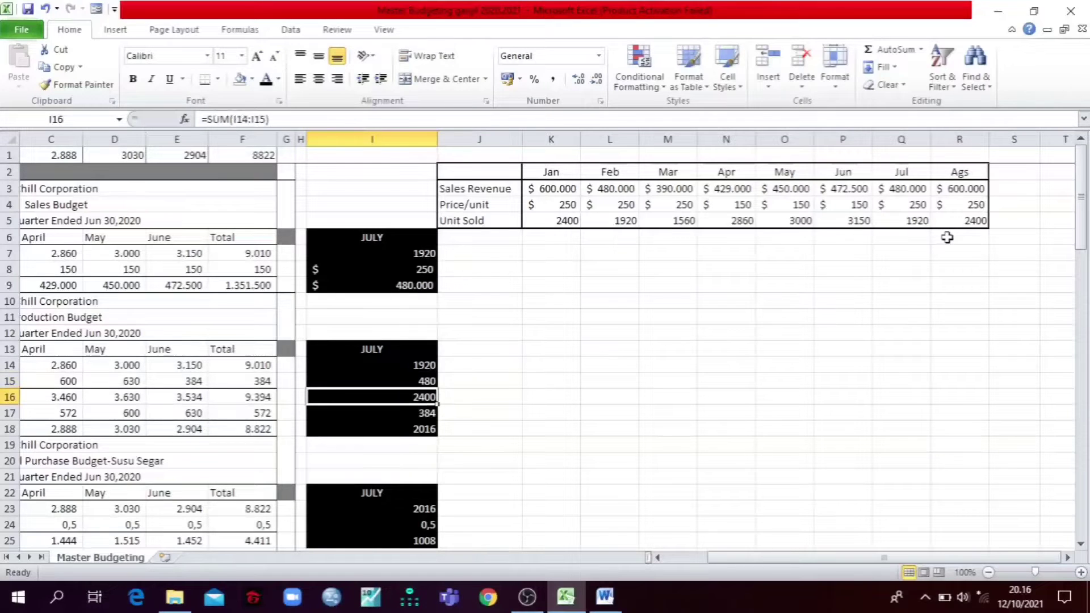
Step: Check the July total needs, beginning inventory and required production formulas in I16:I18, comparing beginning inventory with June's ending inventory in E15
key(Left)
key(Left)
key(Left)
key(Left)
key(Left)
key(Left)
key(Left)
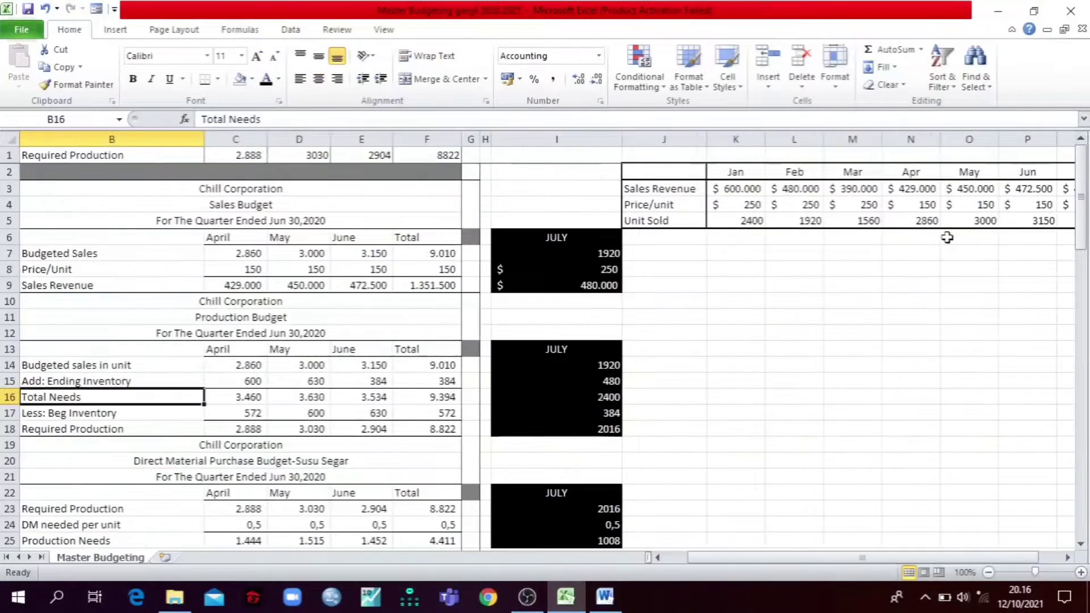
key(Right)
key(Right)
key(Right)
key(Right)
key(Right)
key(Right)
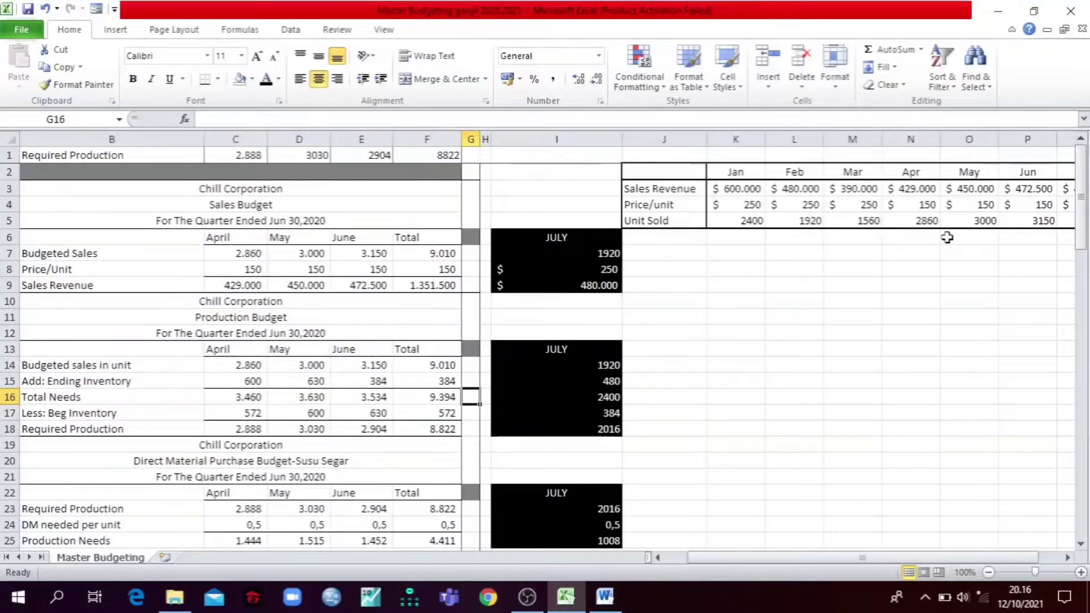
key(Right)
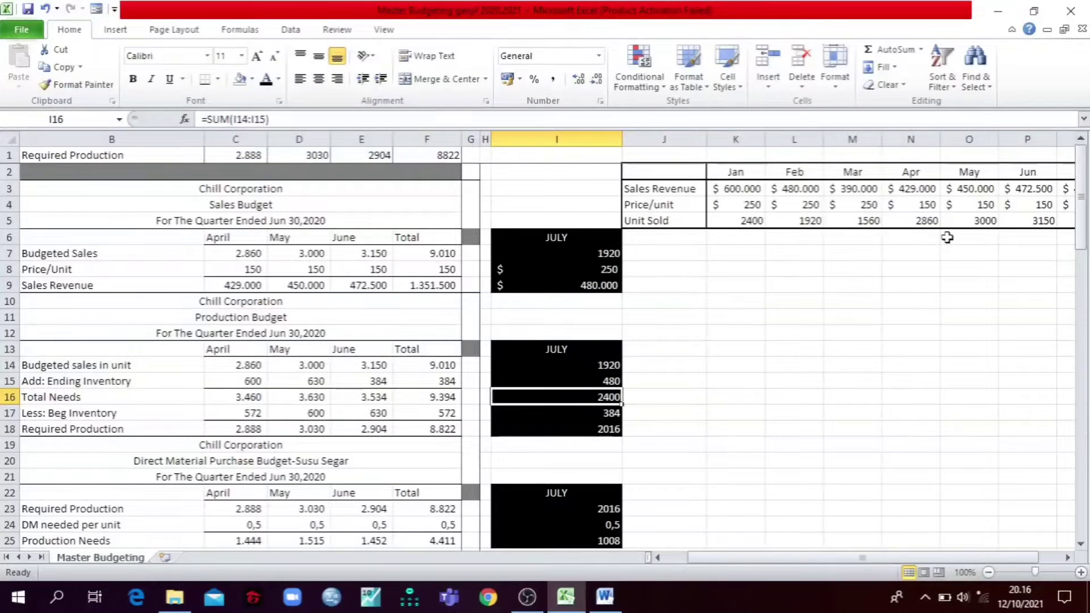
click(582, 413)
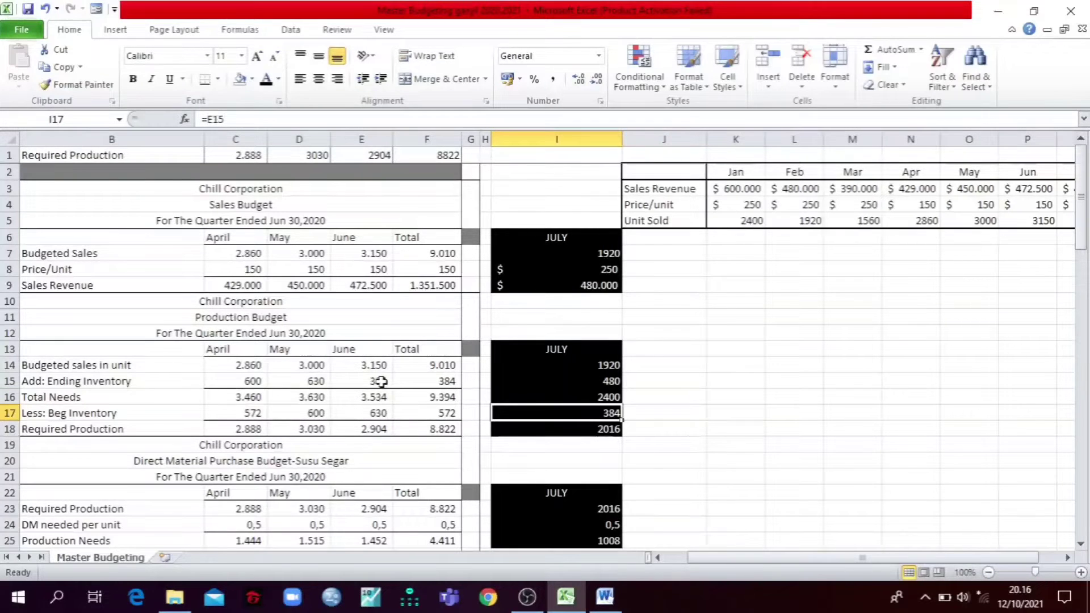
click(381, 381)
click(572, 412)
click(578, 430)
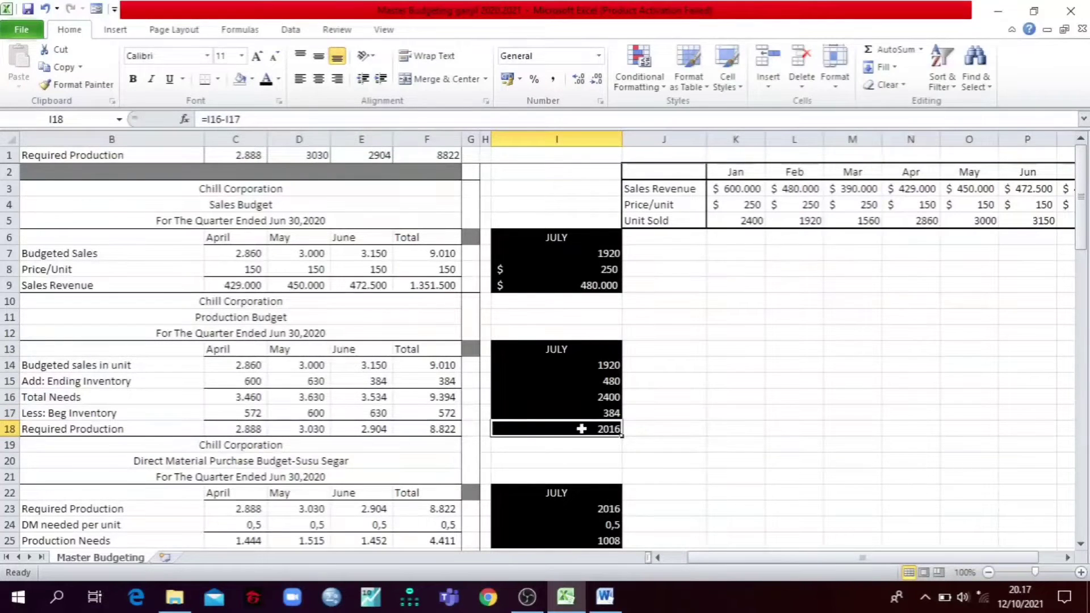
Step: Check July's required production and DM needed per unit in I23:I24, and reveal June's desired ending inventory in E26 with a black font
scroll(584, 392, down, 3)
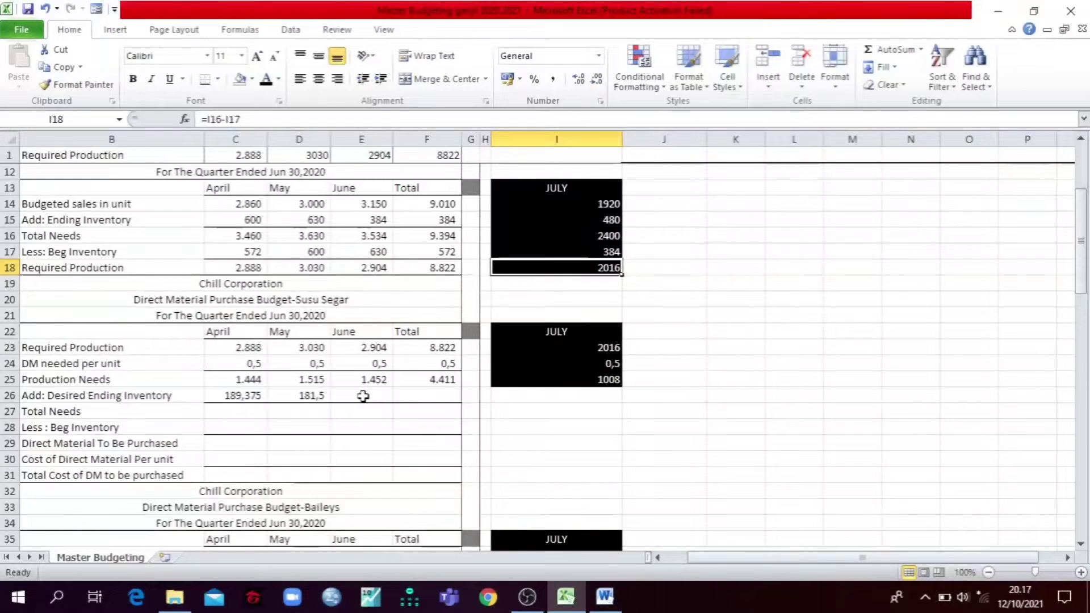
click(546, 349)
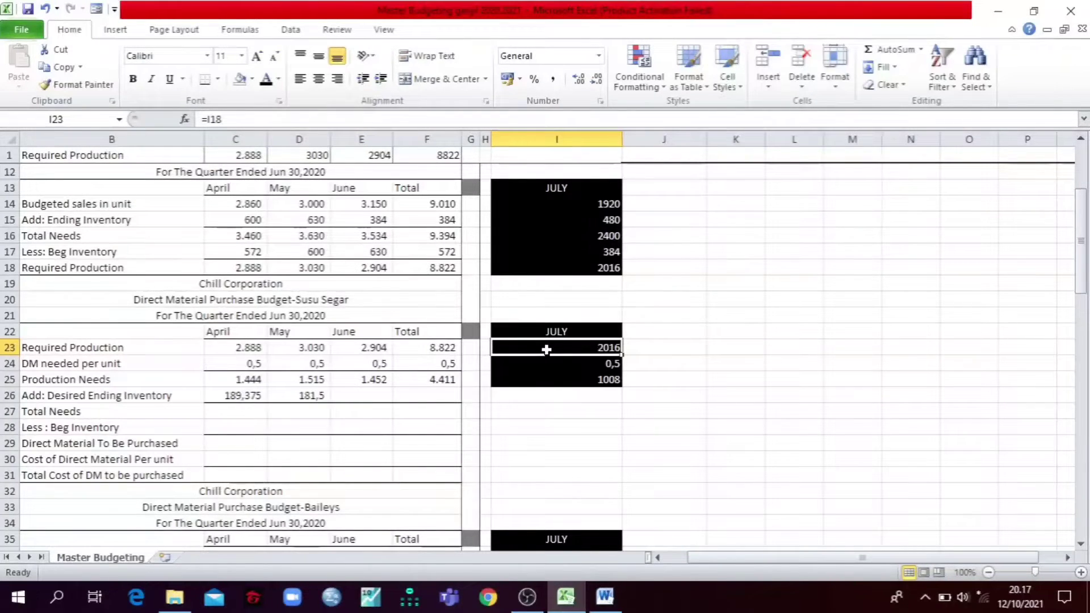
click(585, 368)
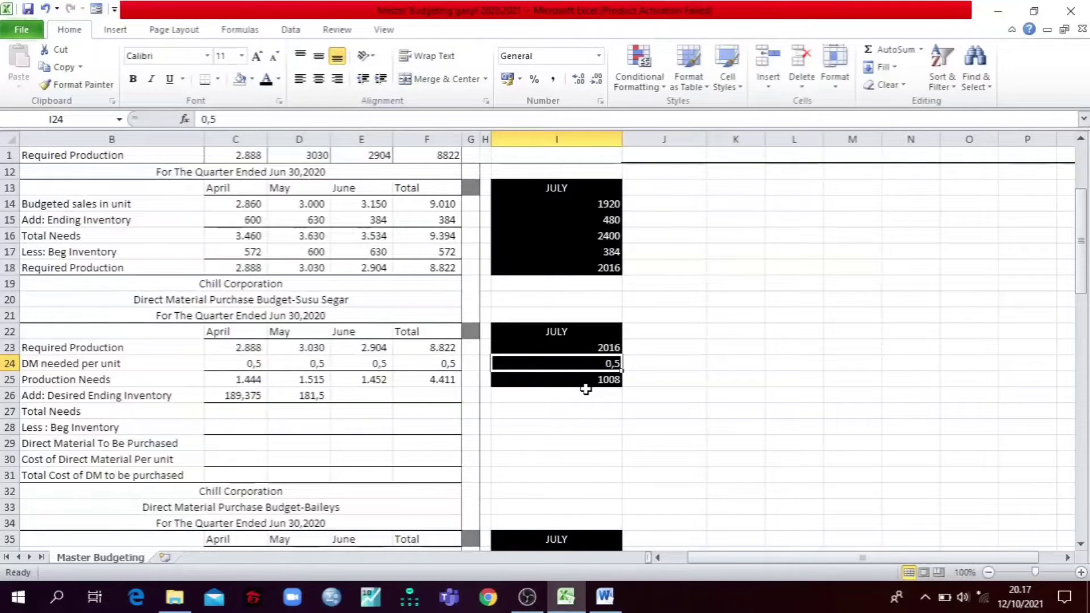
click(359, 398)
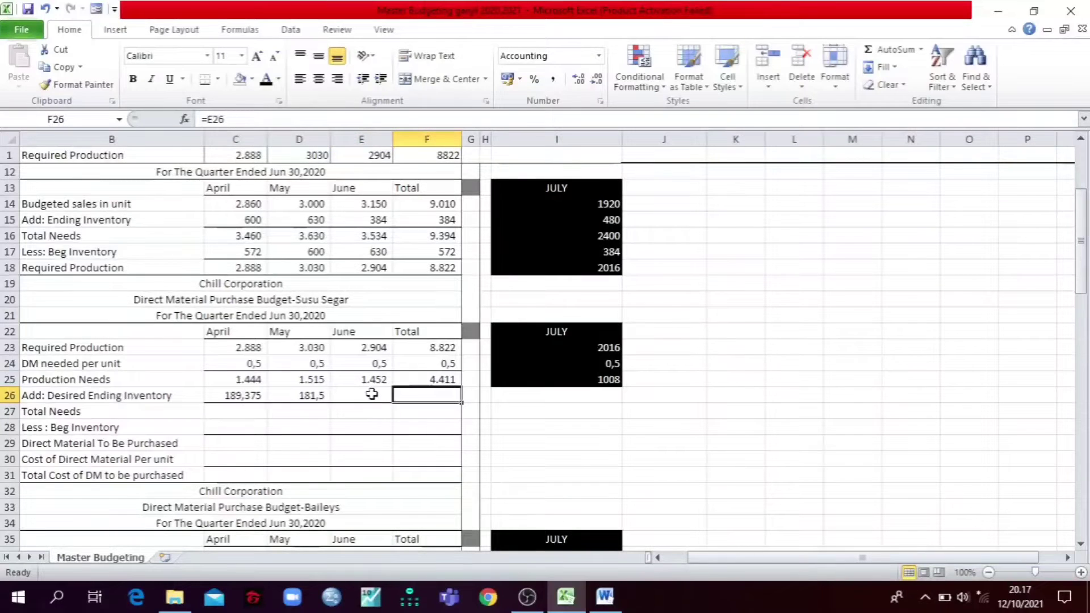
click(264, 83)
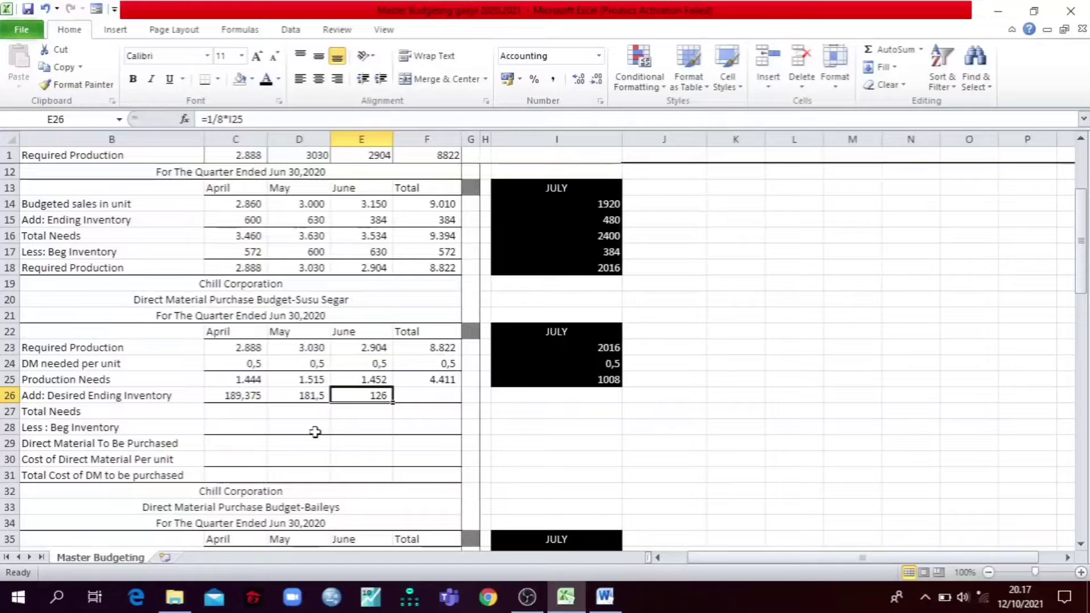
Step: Reveal the Total column's desired ending inventory in F26 of the Susu Segar budget with a black font
scroll(586, 314, up, 3)
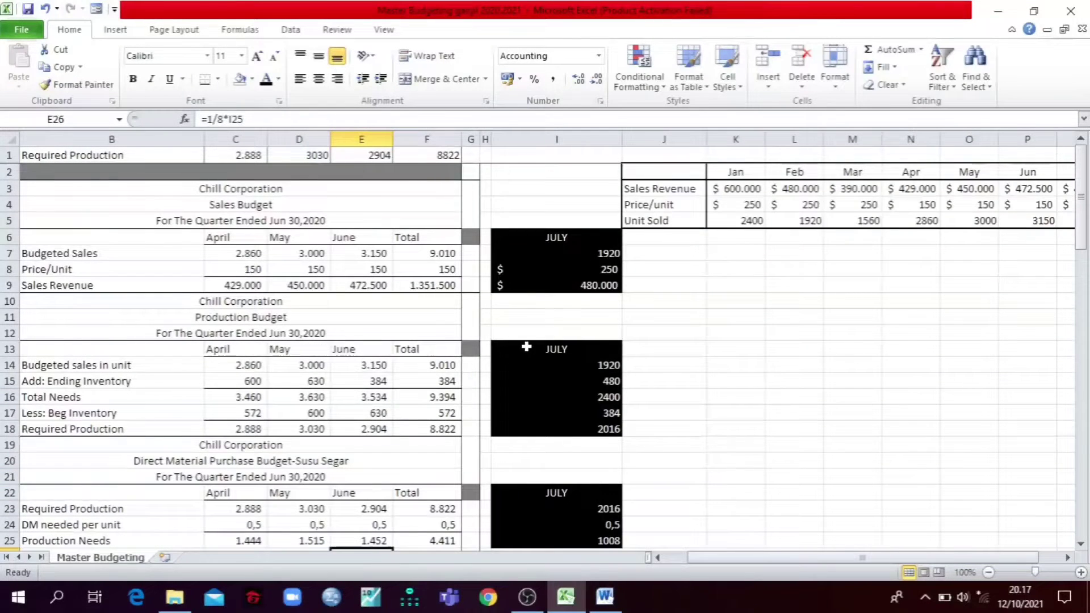
scroll(527, 346, down, 2)
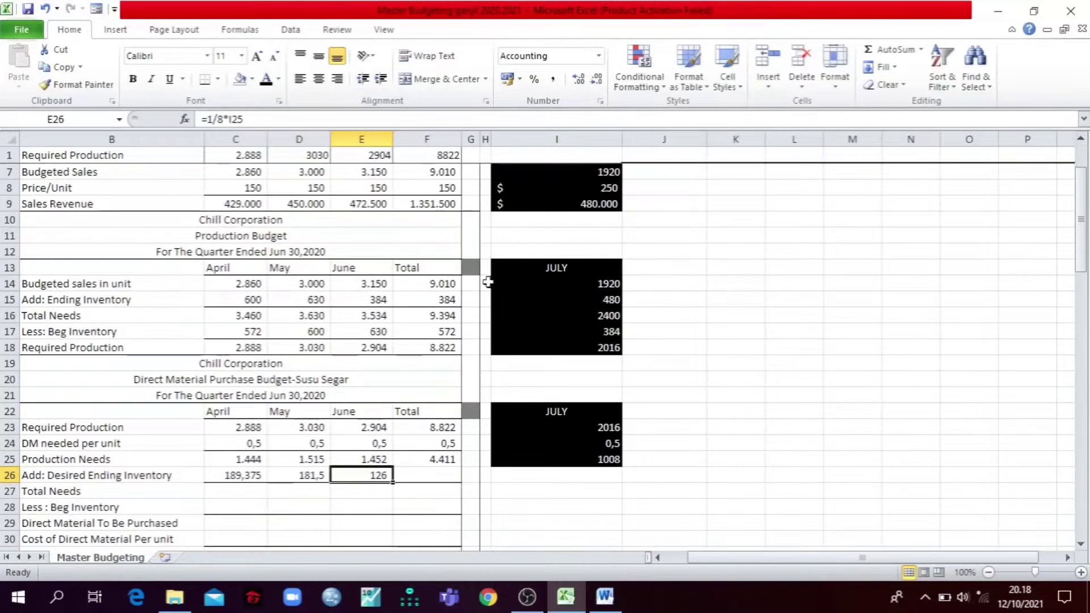
scroll(660, 331, up, 2)
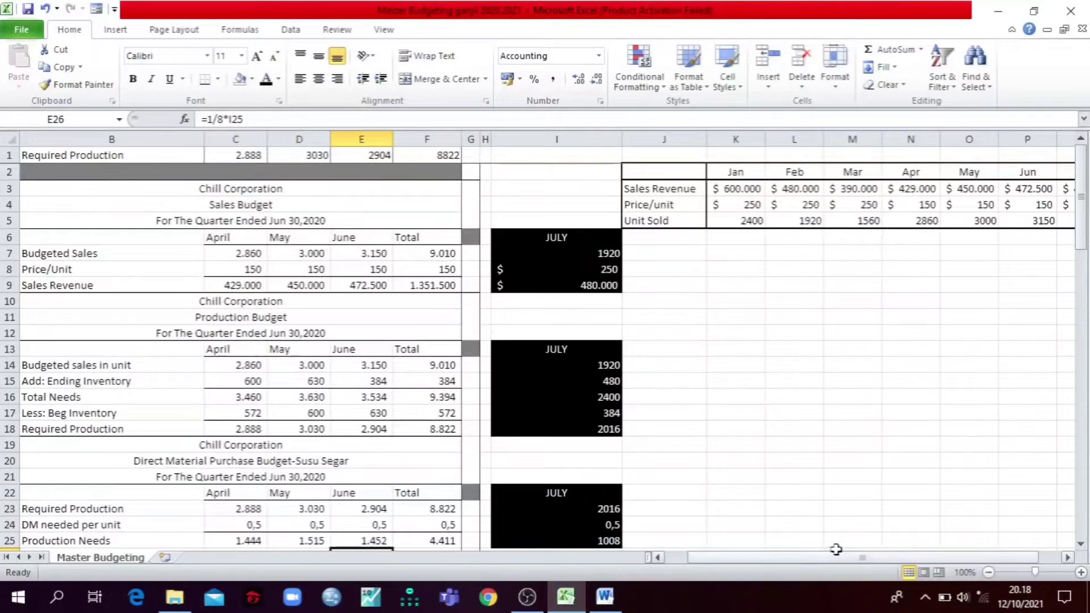
mouse_move(840, 562)
mouse_down()
mouse_move(877, 563)
mouse_move(835, 562)
mouse_up()
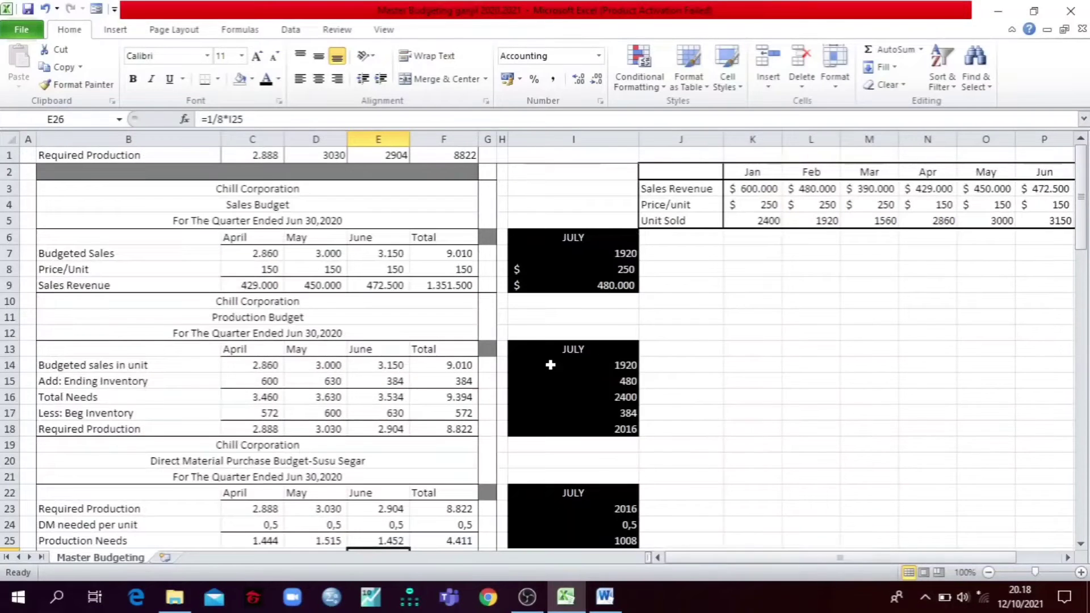
scroll(533, 338, down, 5)
scroll(533, 338, down, 3)
scroll(534, 337, up, 3)
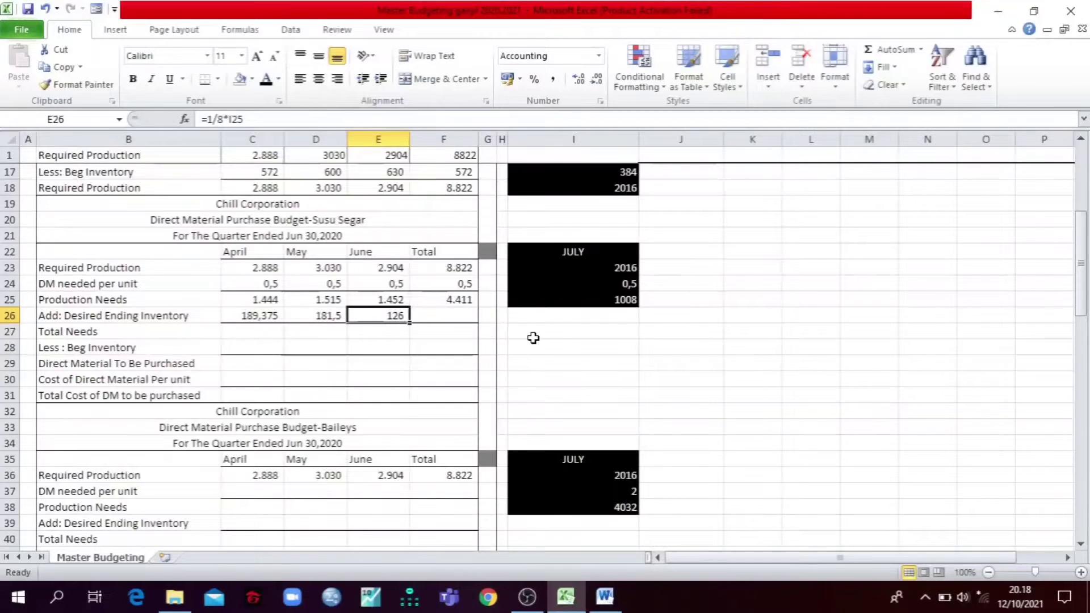
click(446, 315)
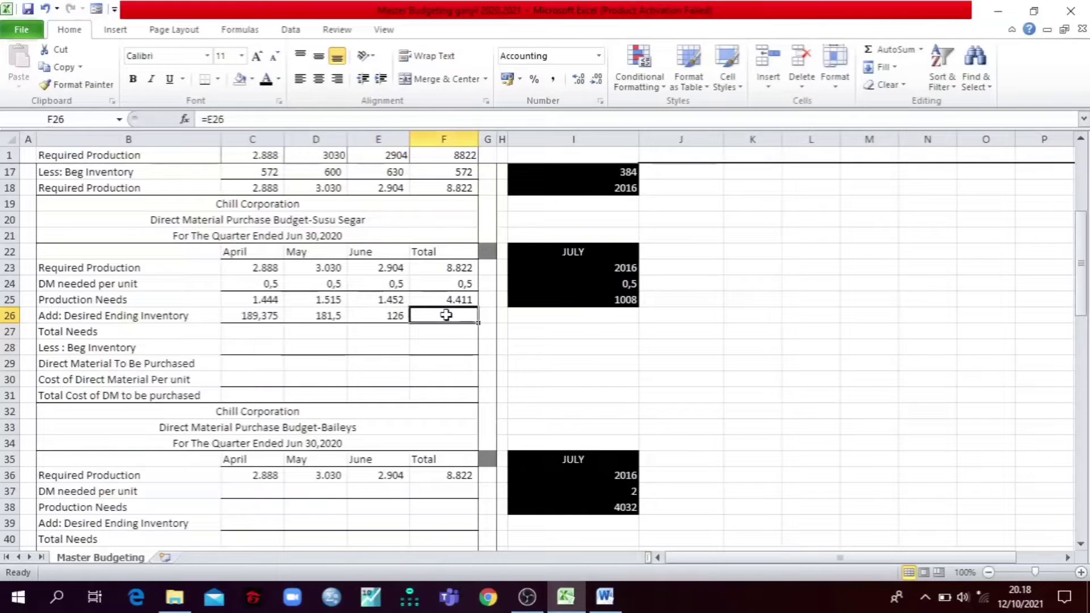
click(266, 79)
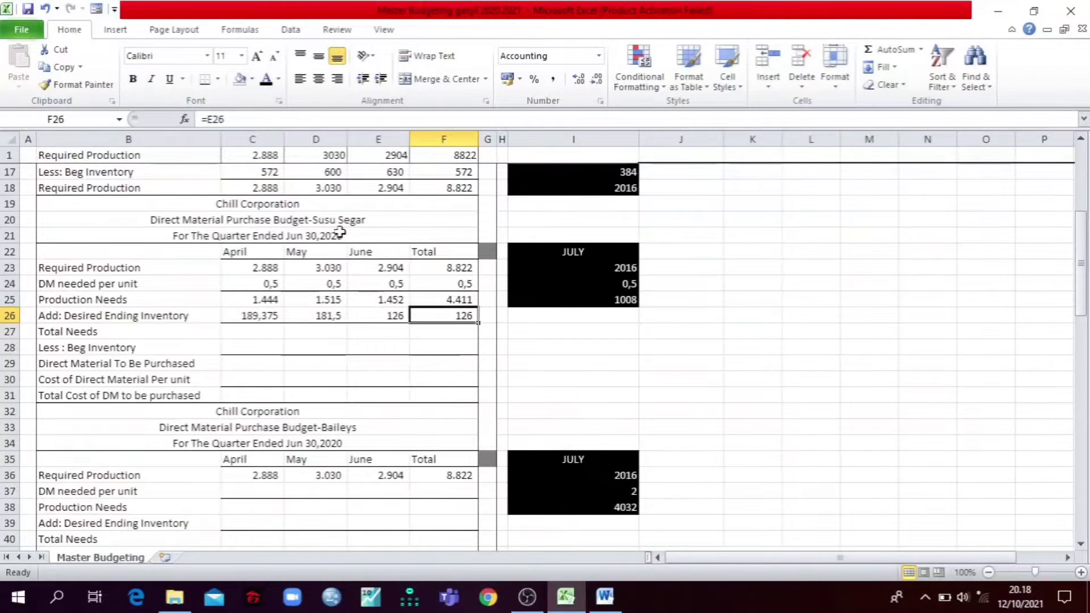
Step: Select the Susu Segar budget title, restore the workbook window beside the Word case and extend its height to show more rows
click(312, 219)
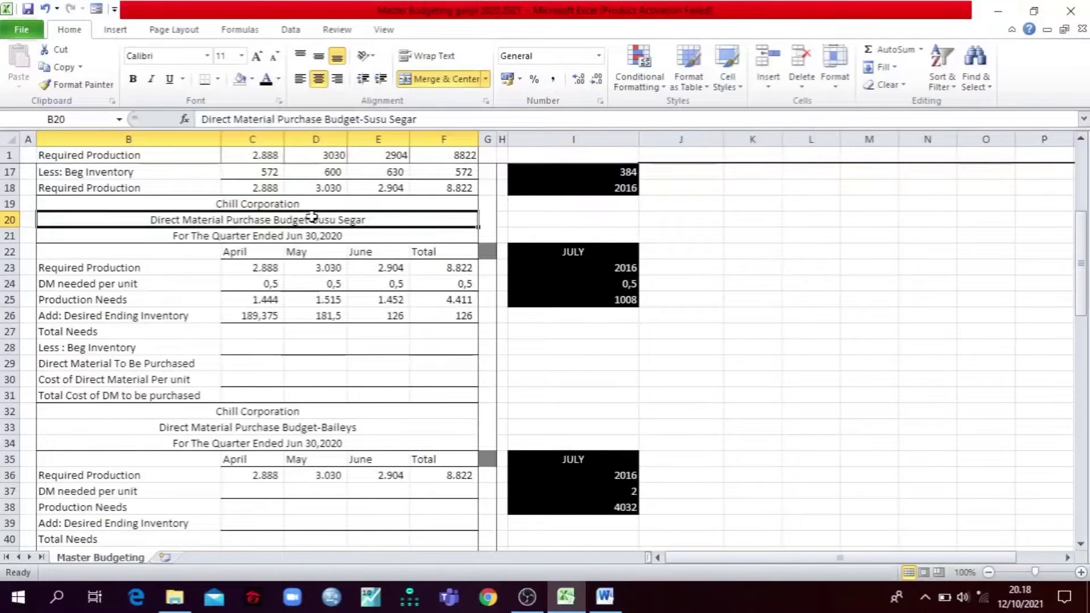
click(1033, 12)
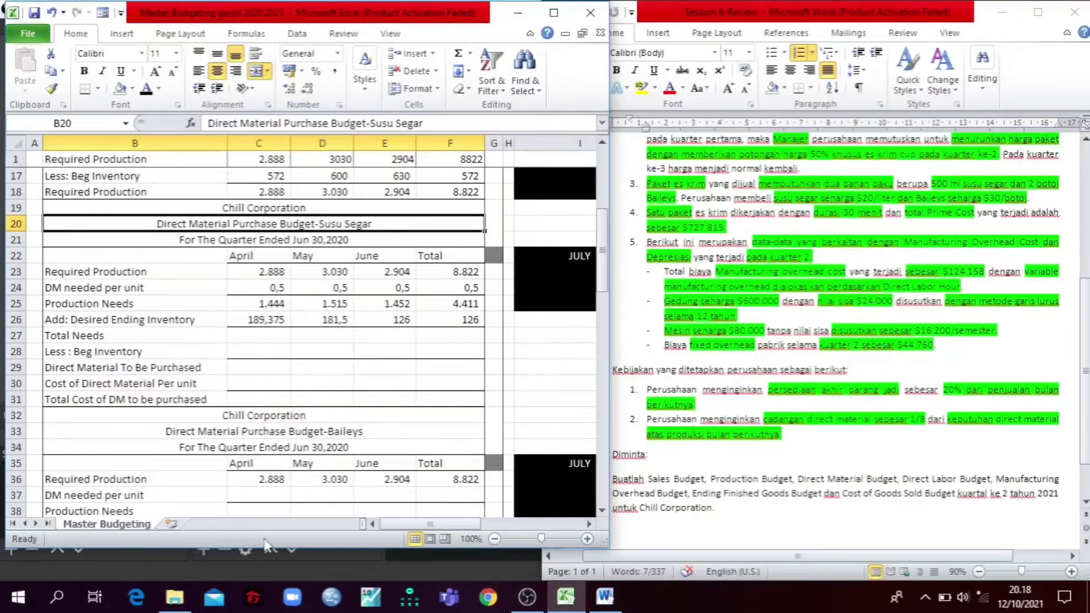
drag(264, 547, 263, 579)
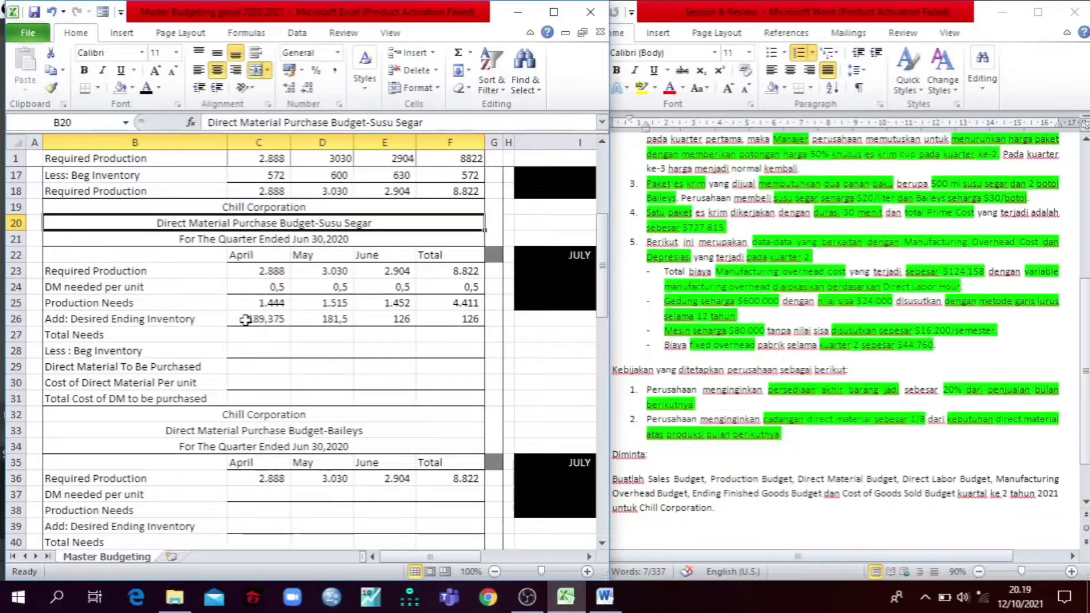
Step: Check the formula for April's desired ending inventory in C26 of the Susu Segar budget
click(246, 320)
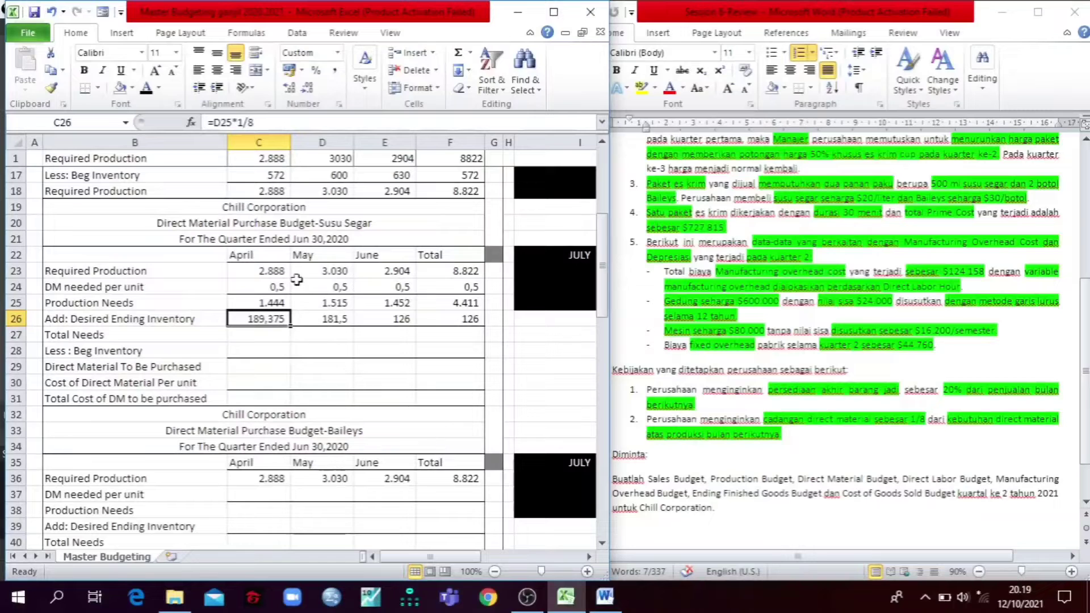
click(292, 223)
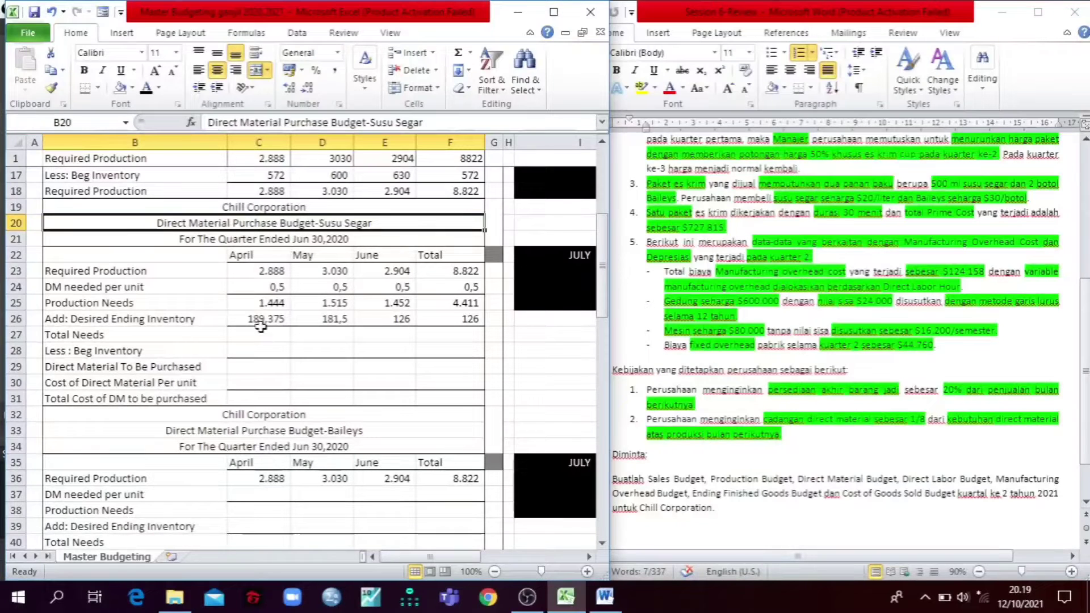
mouse_move(262, 322)
mouse_down()
mouse_move(425, 312)
mouse_move(261, 314)
mouse_up()
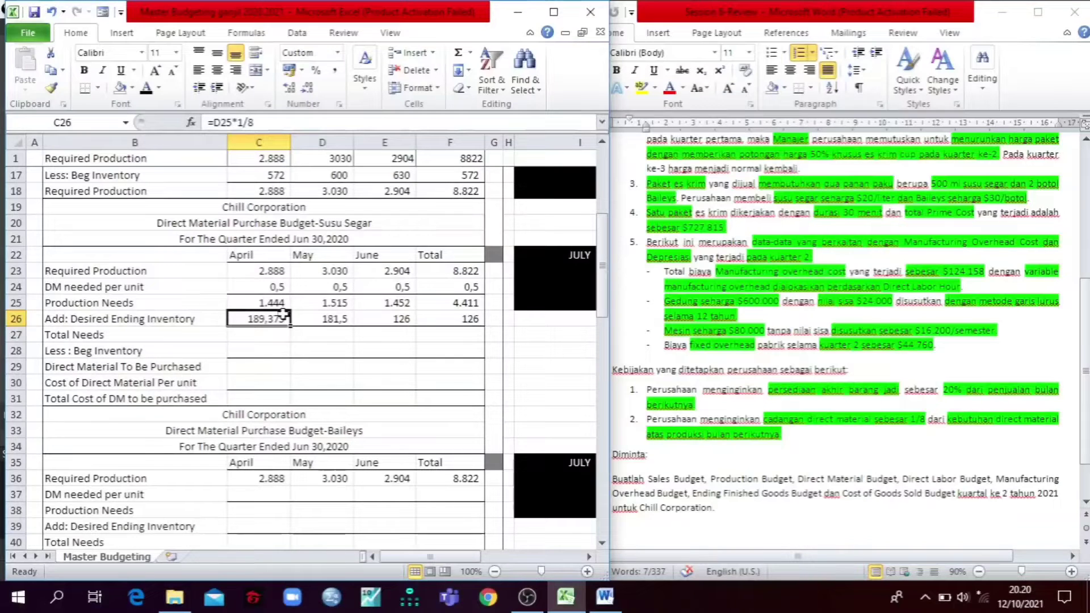
Step: Reveal the Susu Segar budget's total needs for April through Total in C27:F27 with a black font
click(147, 335)
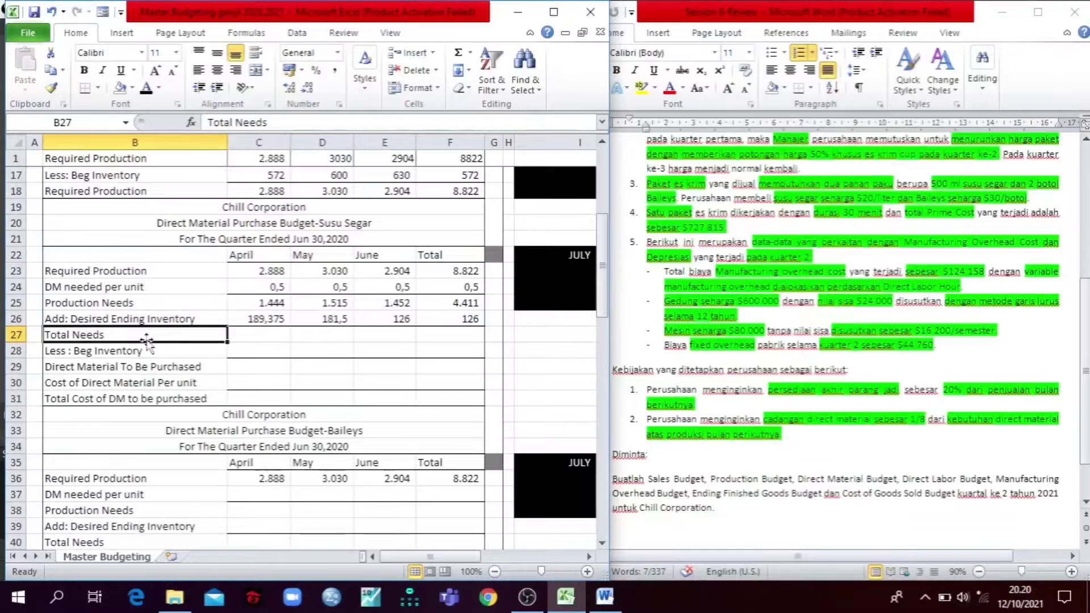
click(262, 336)
drag(262, 337, 465, 323)
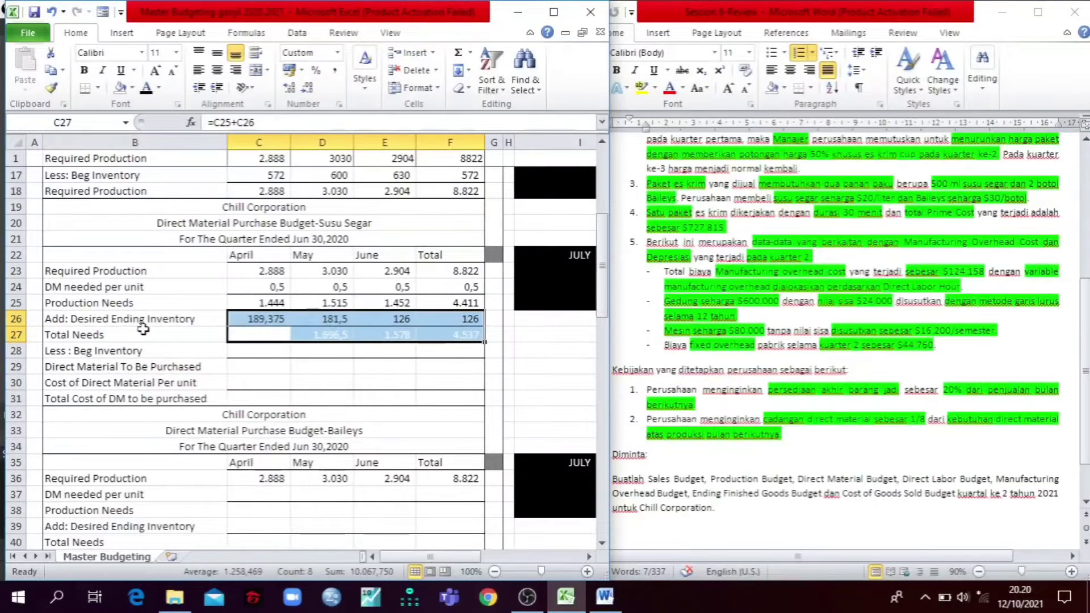
click(136, 304)
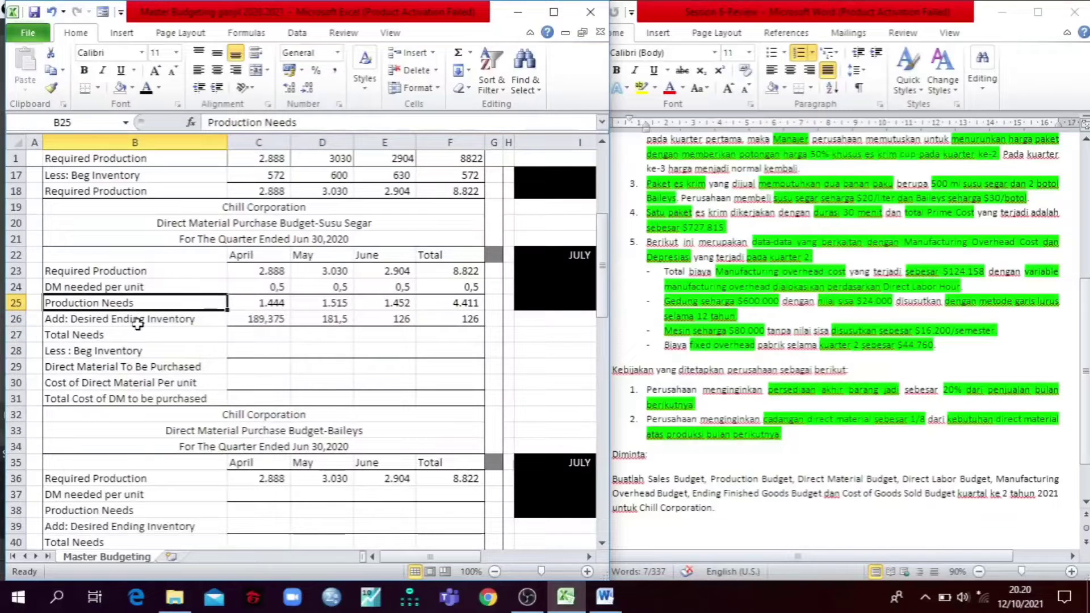
click(137, 323)
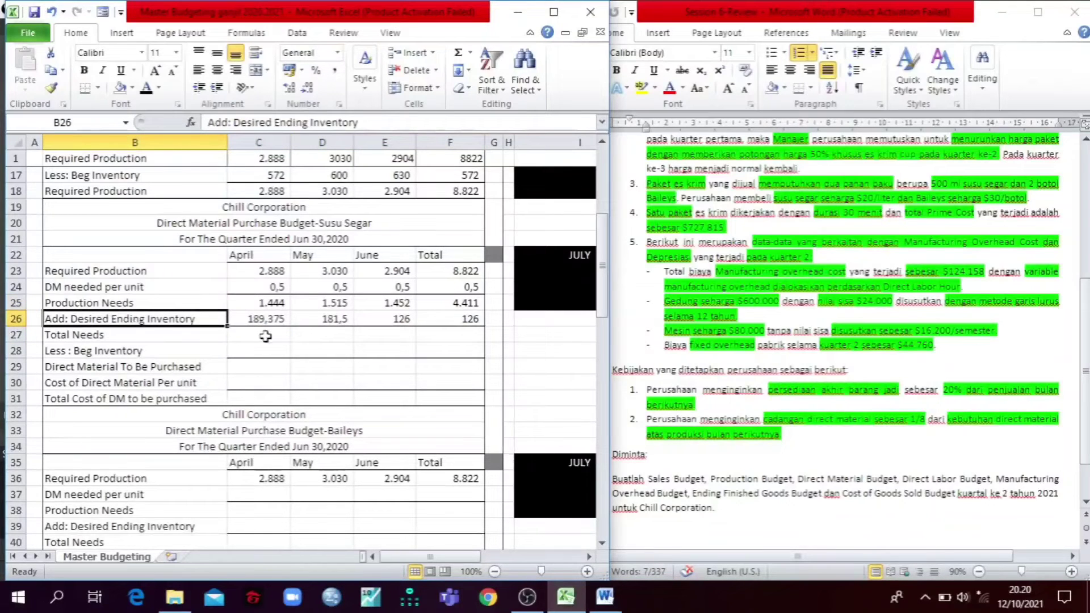
drag(266, 337, 474, 335)
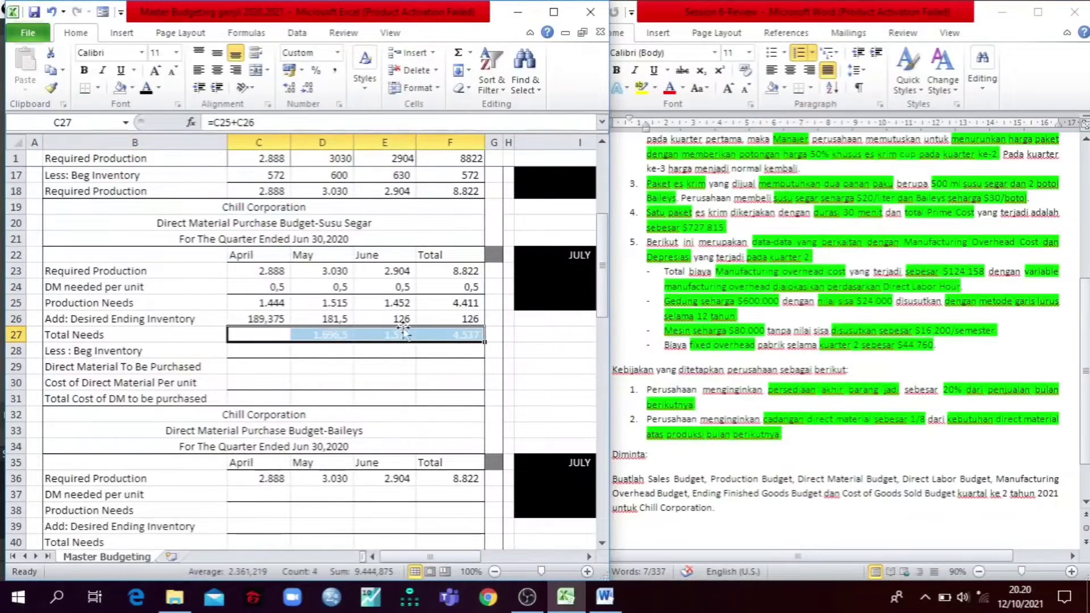
click(146, 90)
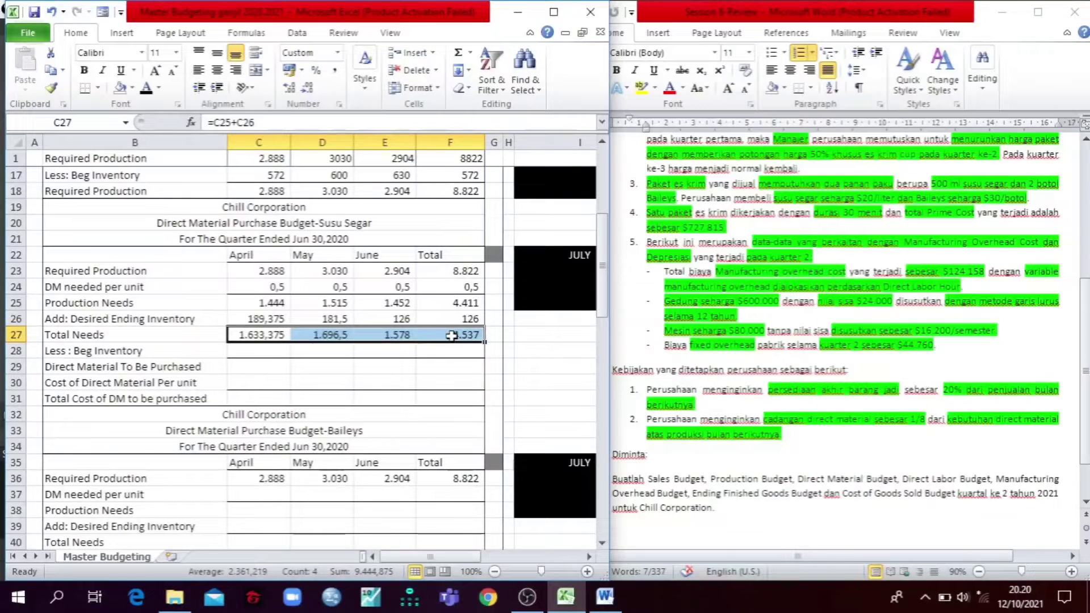
Step: Trace May's beginning inventory formula in D28 to its source cell and reveal its value with a black font
click(141, 355)
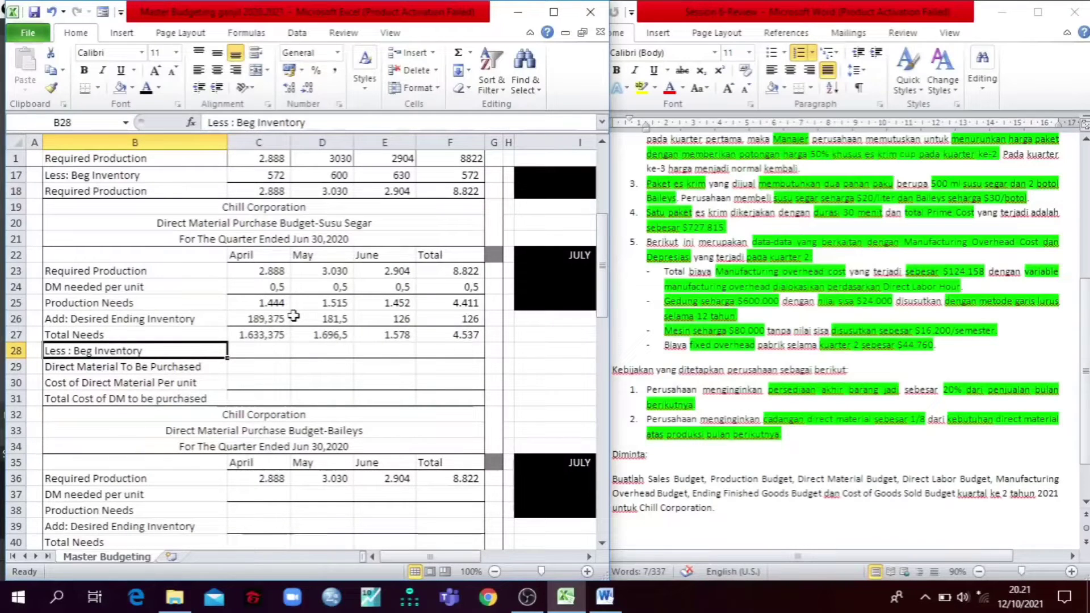
click(305, 353)
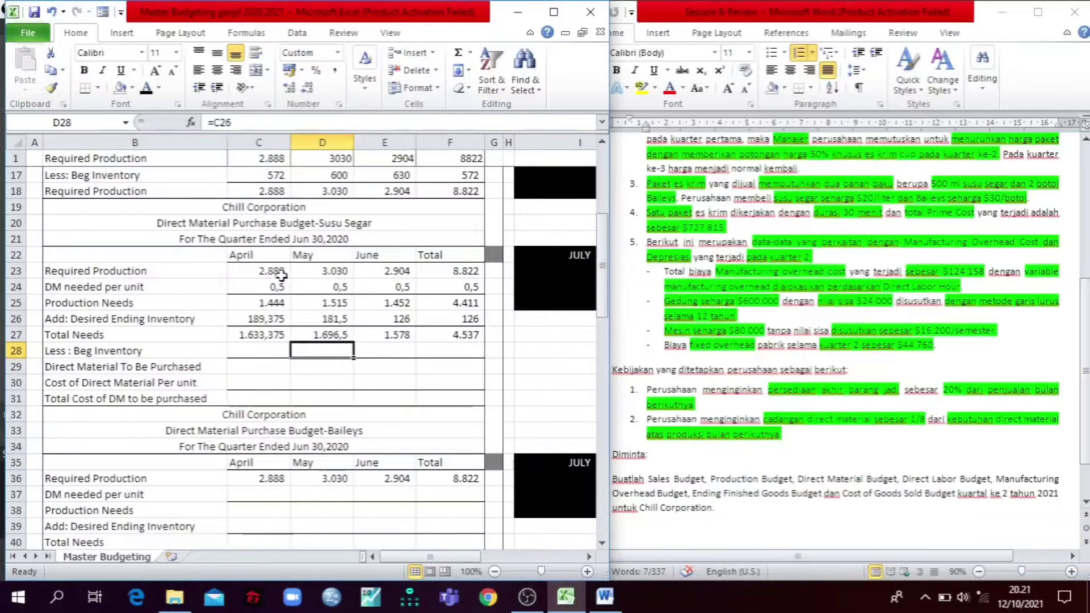
click(249, 120)
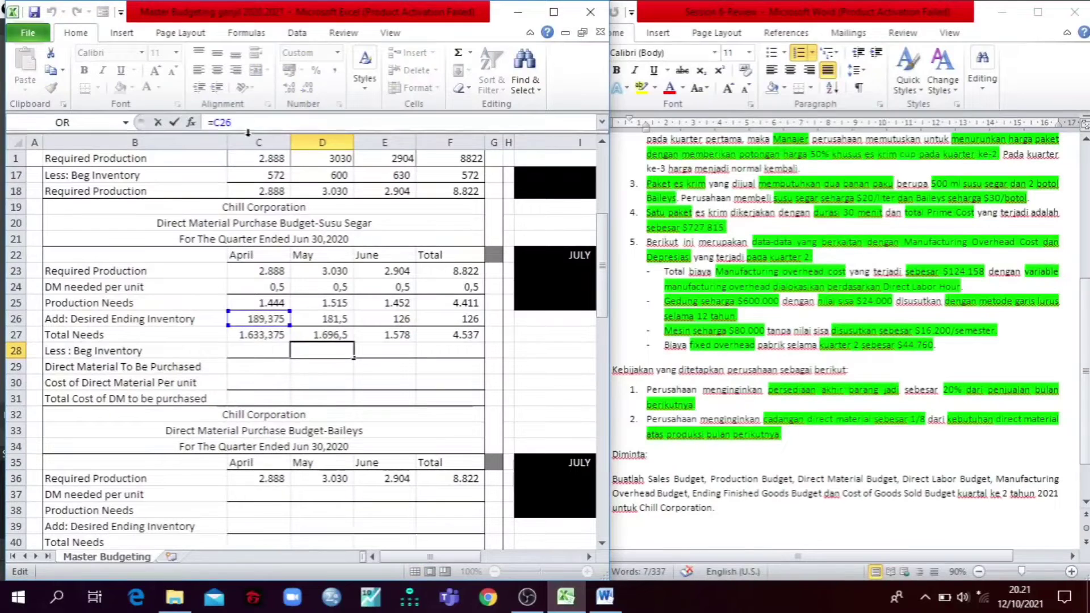
key(Escape)
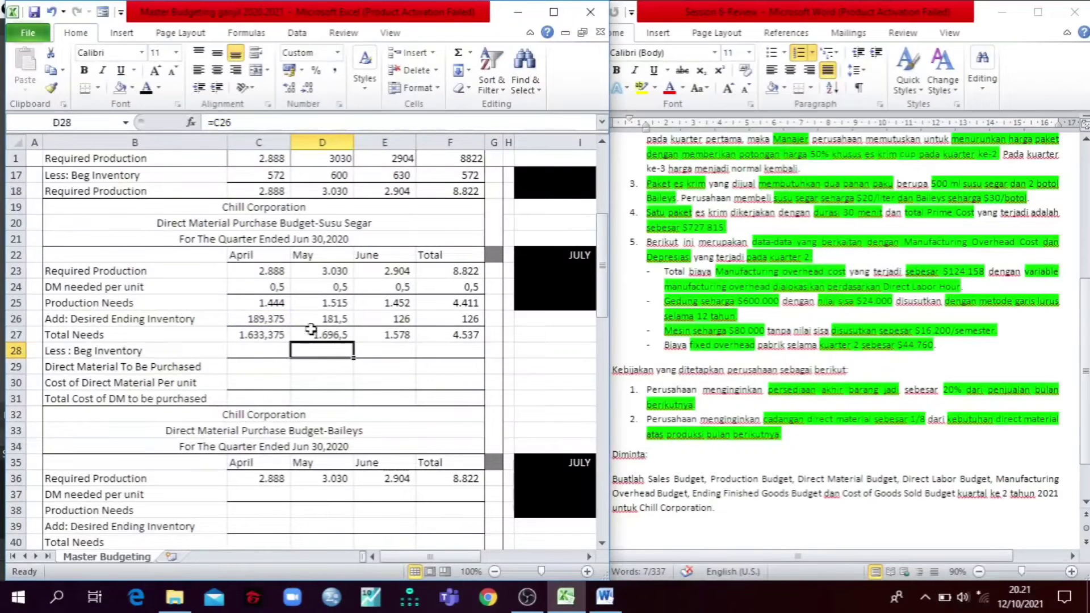
click(147, 89)
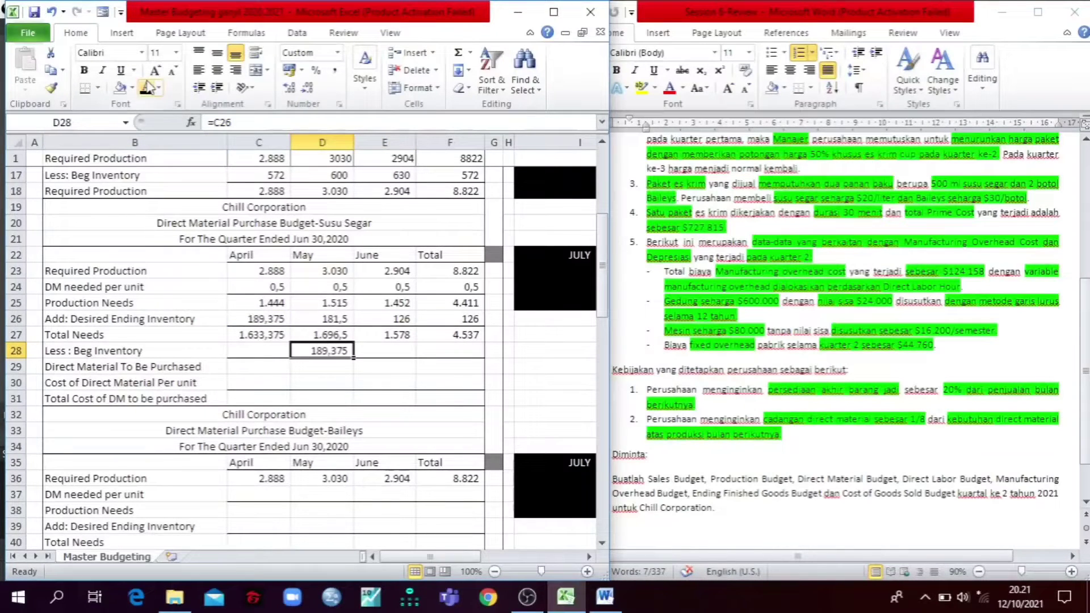
Step: Reveal June's beginning inventory in E28 with a black font and trace its formula to the source cell
click(369, 353)
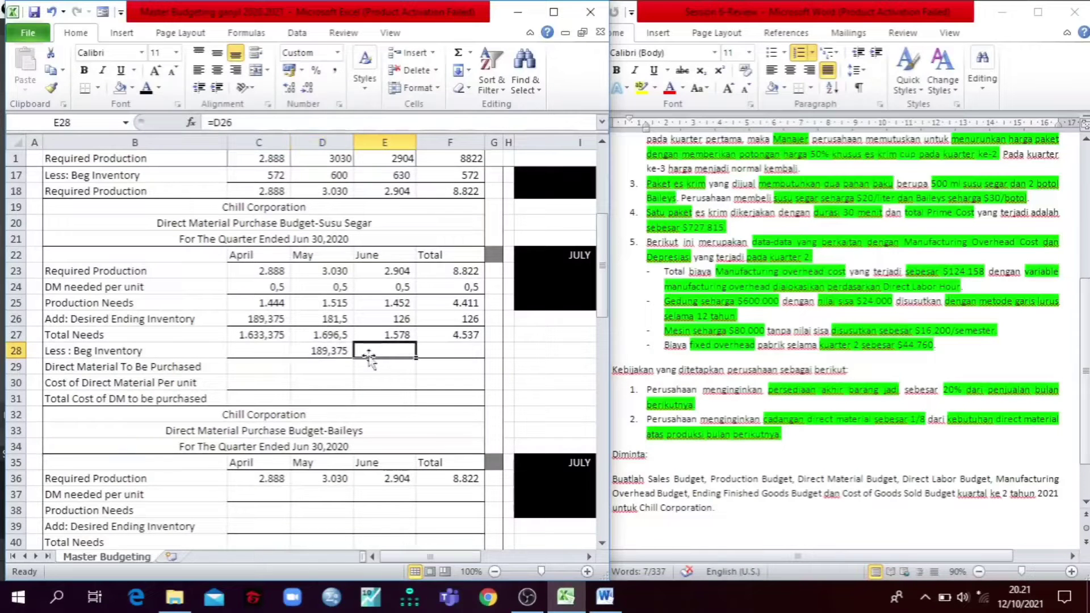
click(147, 88)
click(250, 123)
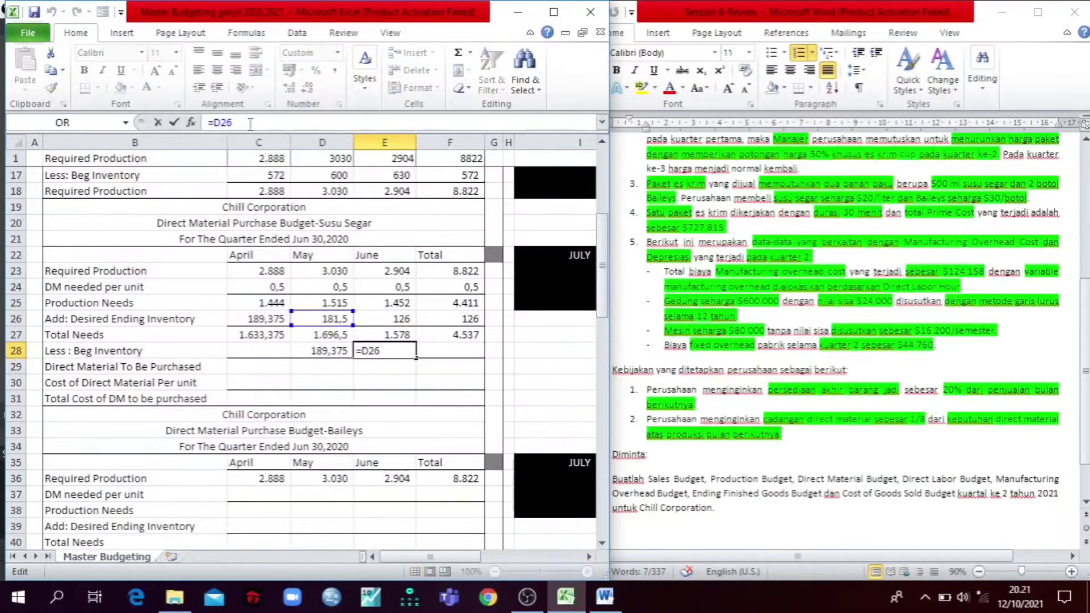
key(Escape)
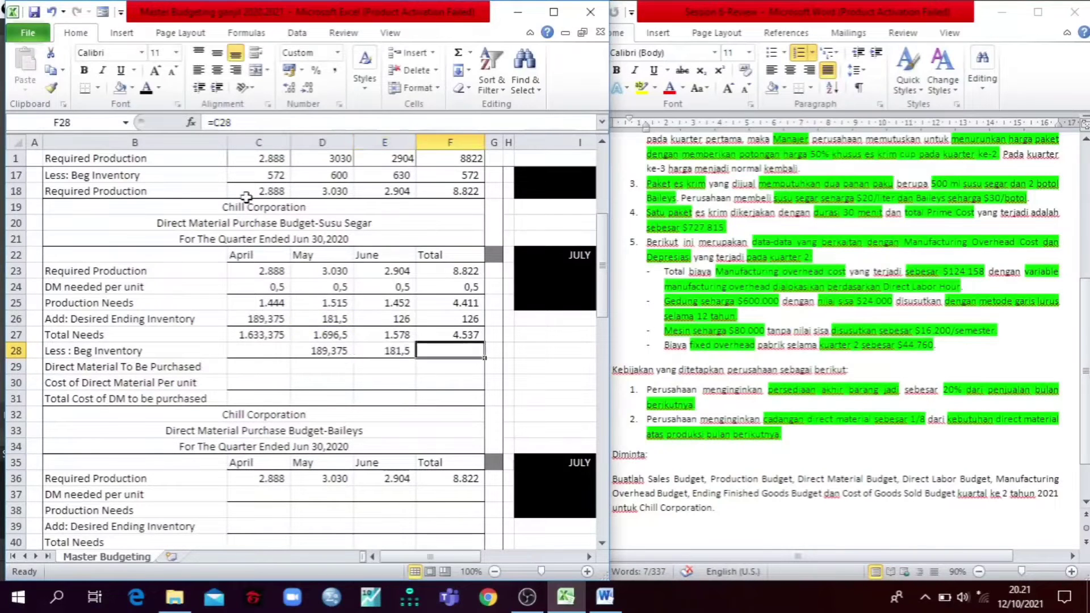
Step: Consult the 1/8 direct material reserve policy in the Word case, then check April's beginning inventory formula in C28 and reveal its value
key(Left)
key(Left)
key(Left)
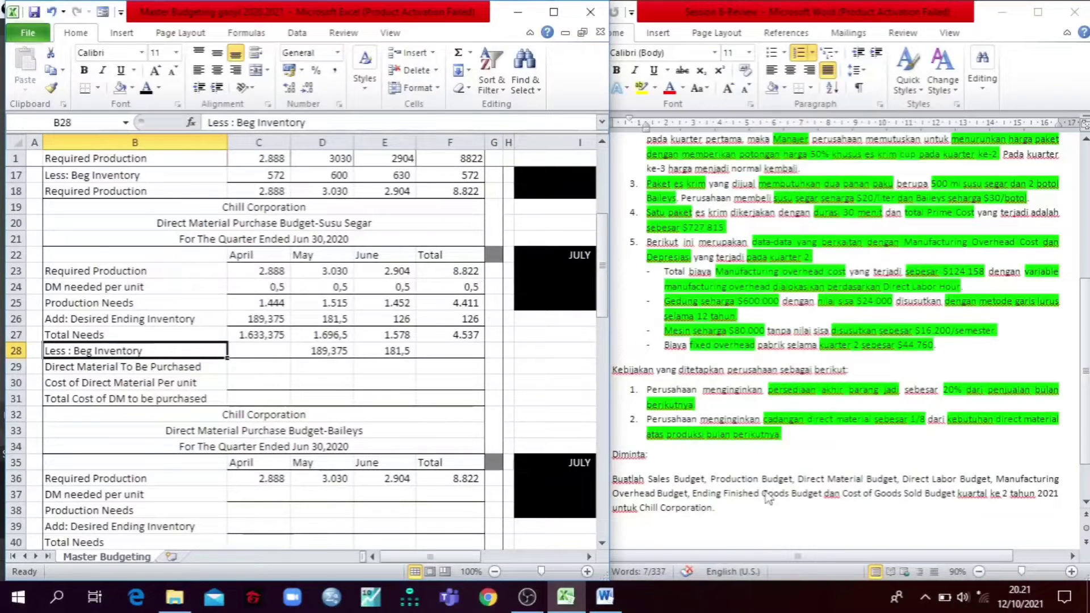
click(767, 419)
drag(764, 419, 926, 422)
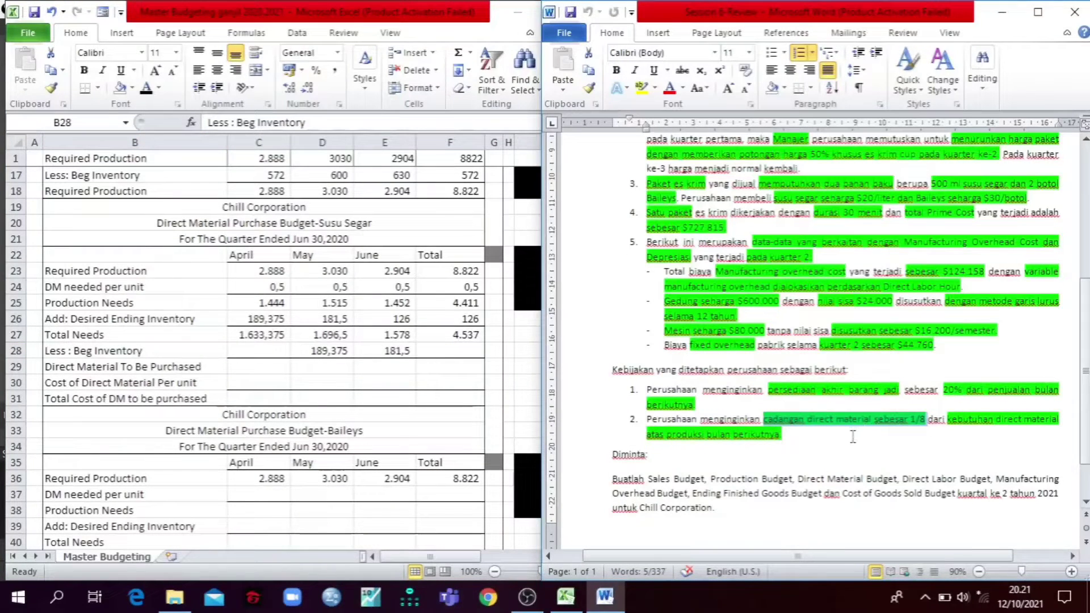
click(701, 461)
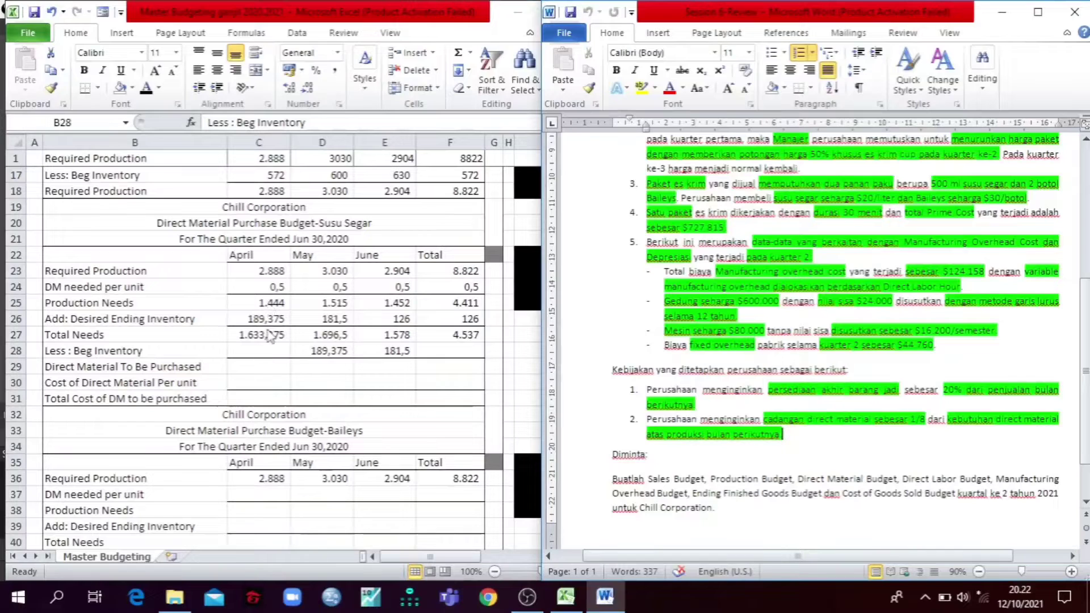
click(267, 353)
click(267, 354)
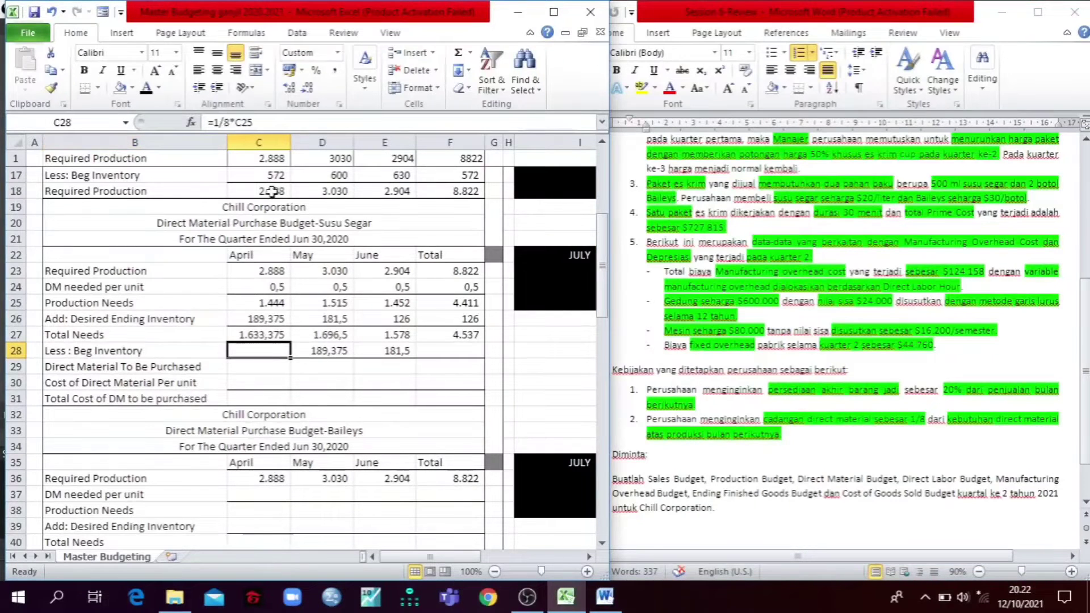
click(271, 123)
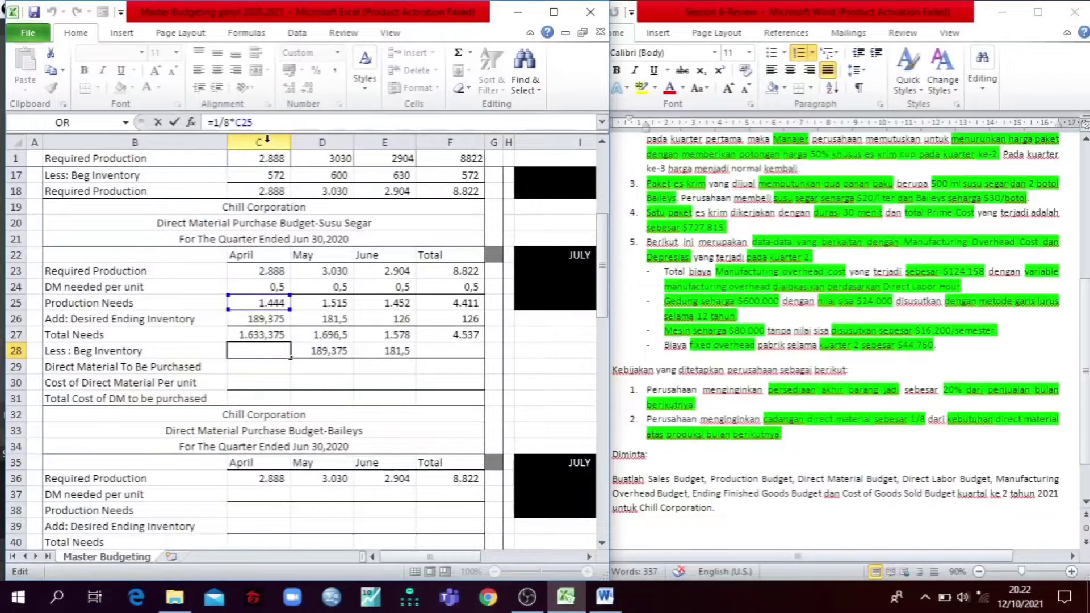
key(ctrl+Return)
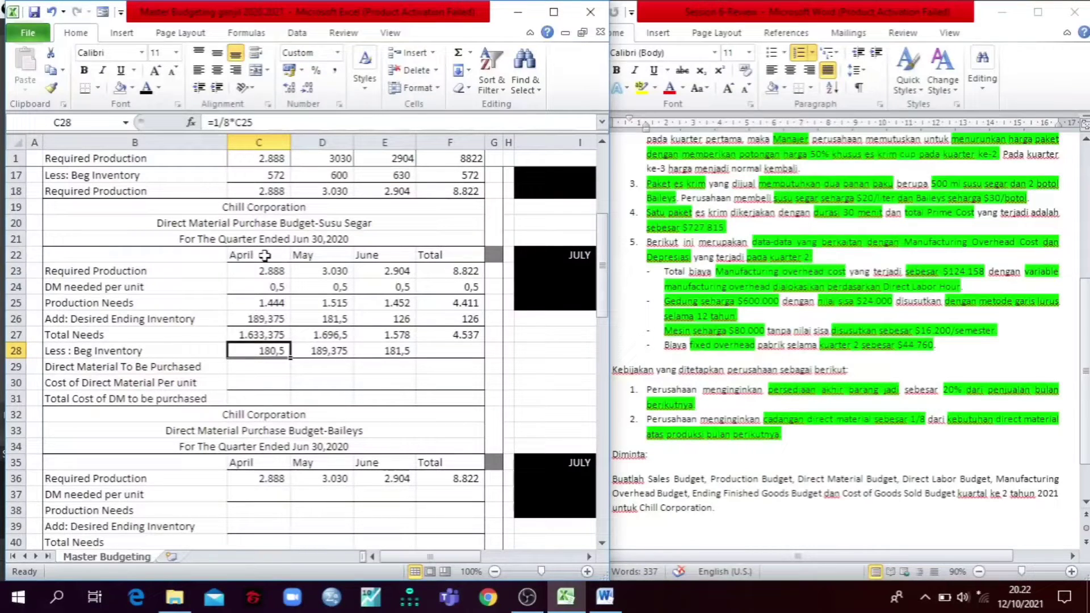
Step: Reveal the Total column's beginning inventory in F28 and the direct material to be purchased in C29:F29 with a black font
click(453, 355)
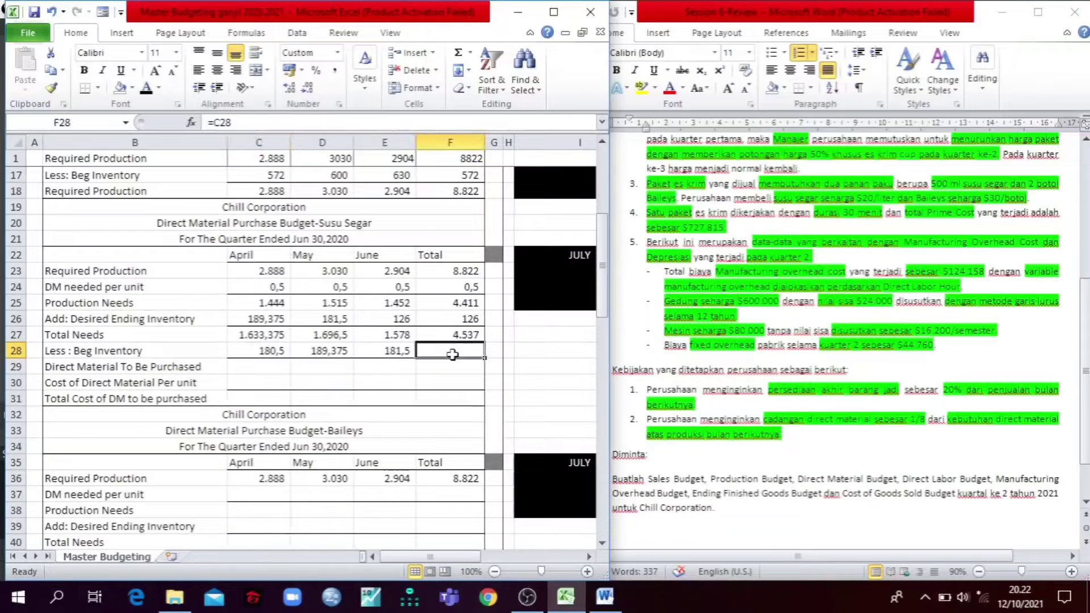
click(145, 86)
drag(234, 364, 446, 365)
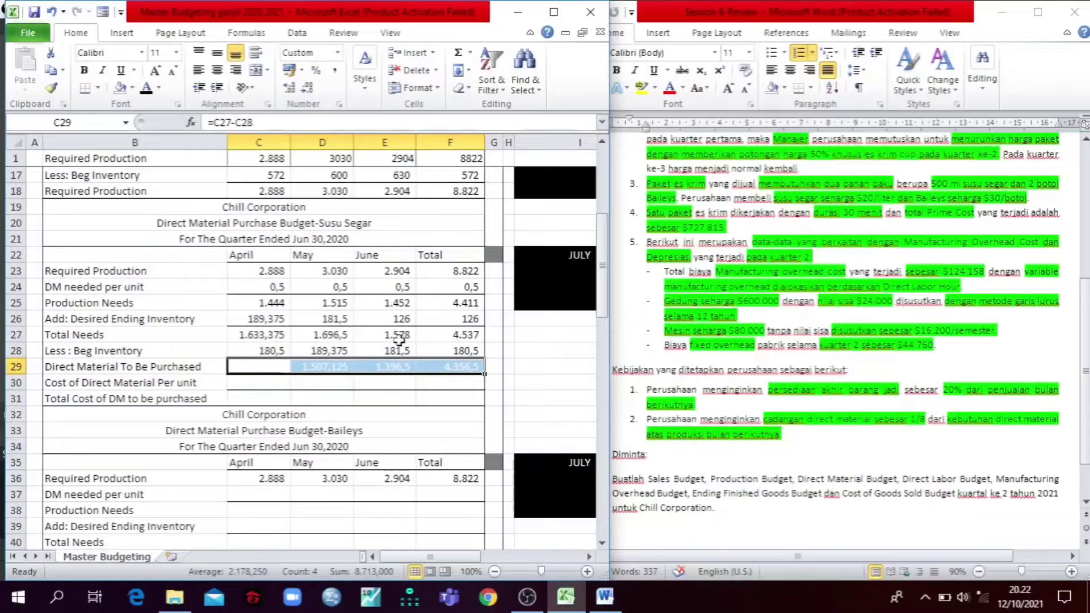
click(149, 87)
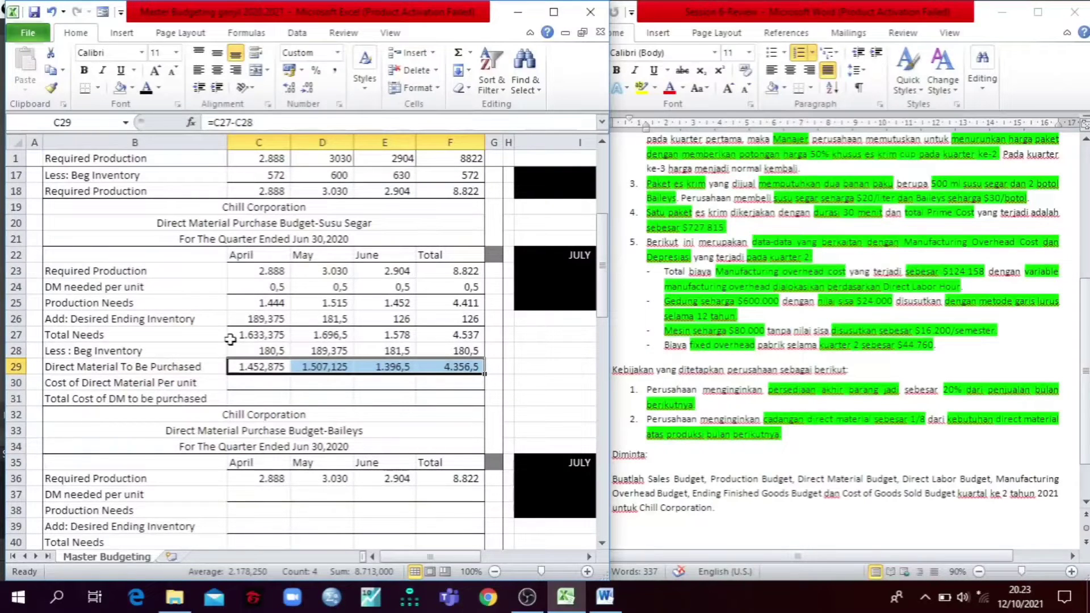
click(128, 370)
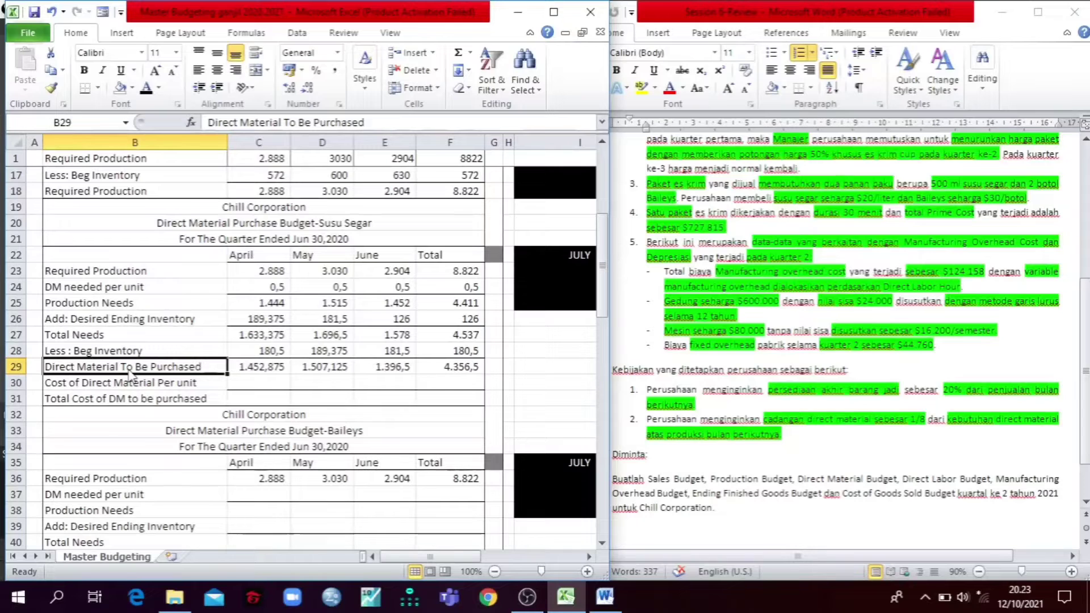
Step: Reveal the cost of direct material per unit in C30:F30 and the total cost of DM to be purchased in C31:F31
key(Down)
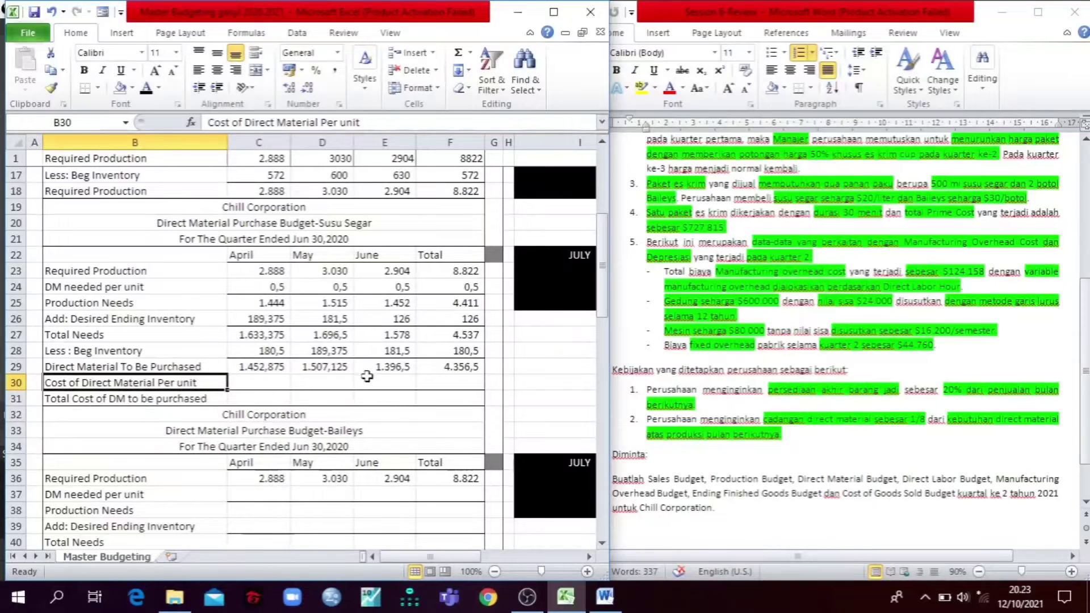
click(256, 384)
drag(256, 385, 435, 381)
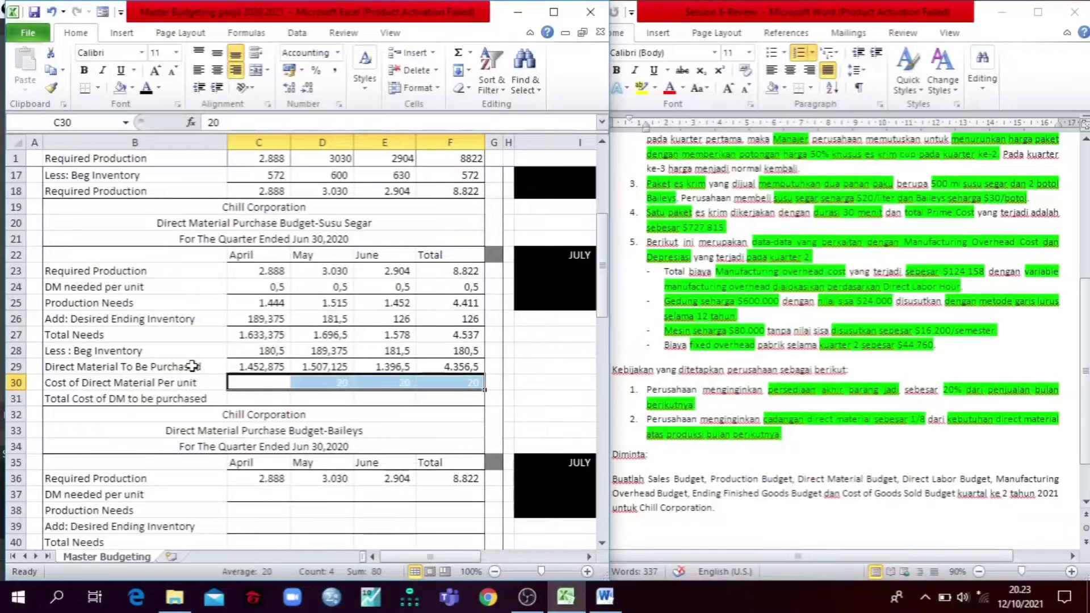
click(146, 88)
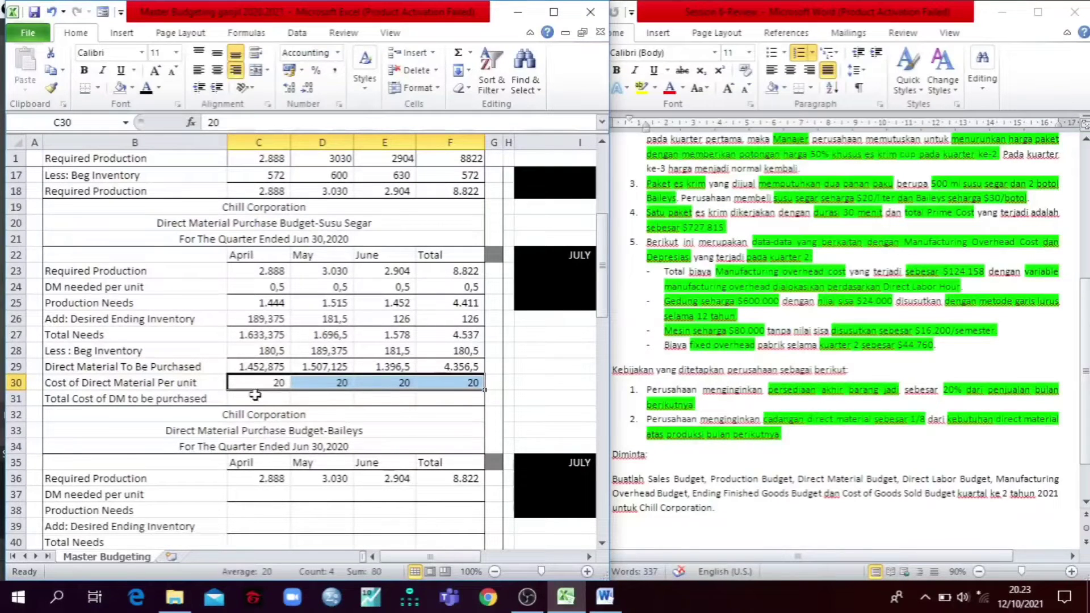
drag(257, 399, 418, 394)
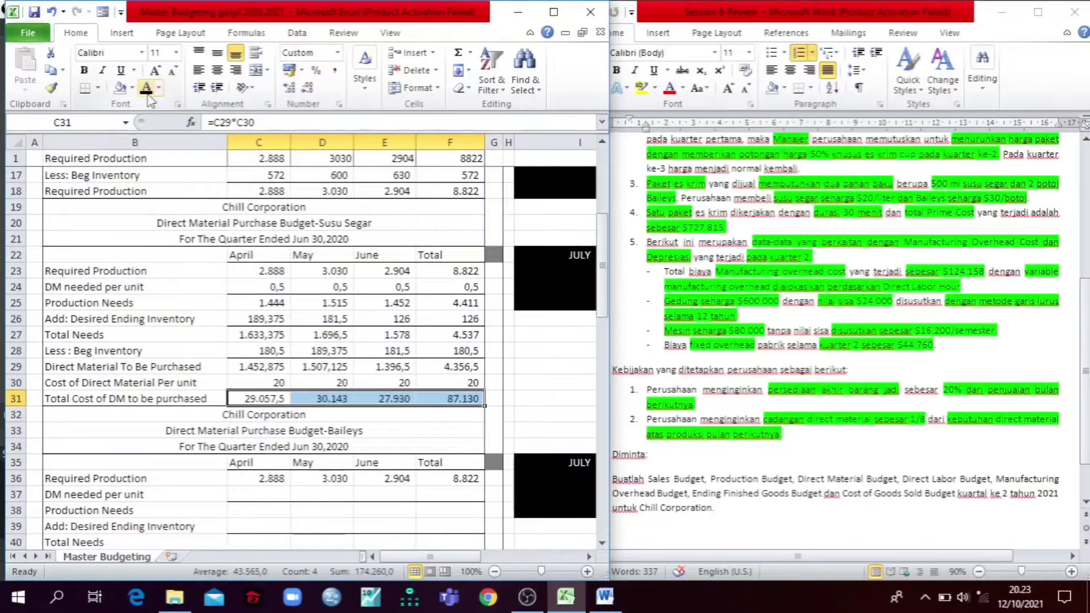
click(140, 303)
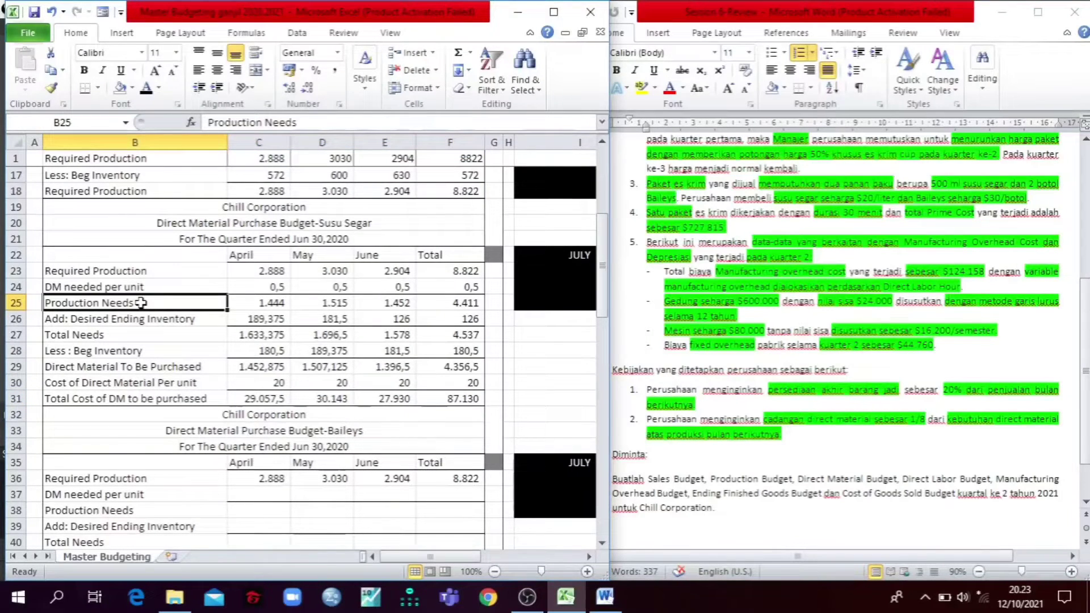
Step: Select the Baileys purchase budget's required production for April through Total in C36:F36
scroll(140, 302, down, 2)
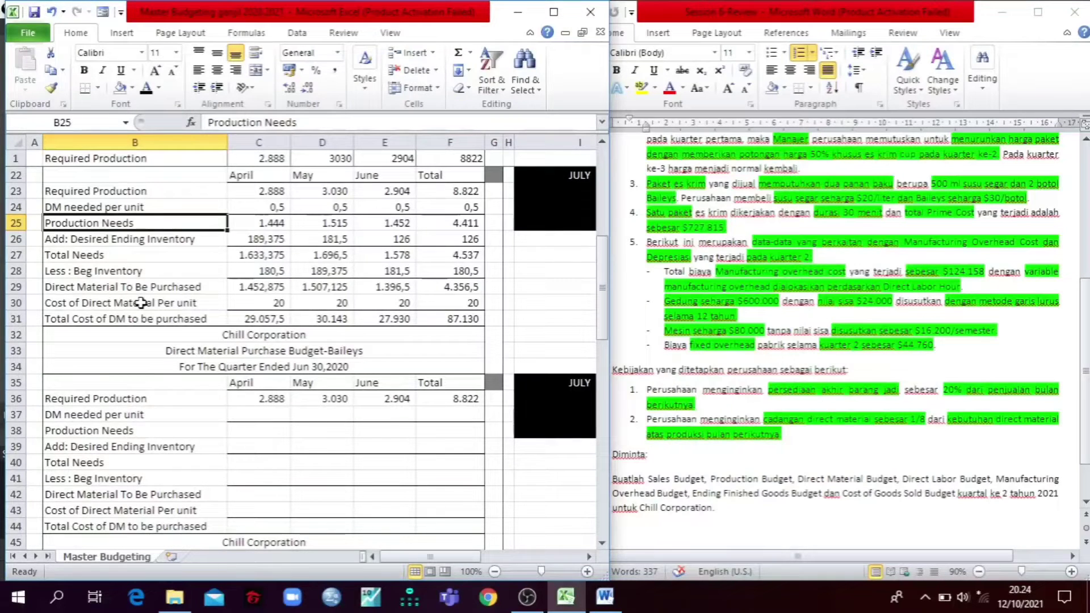
drag(268, 401, 451, 393)
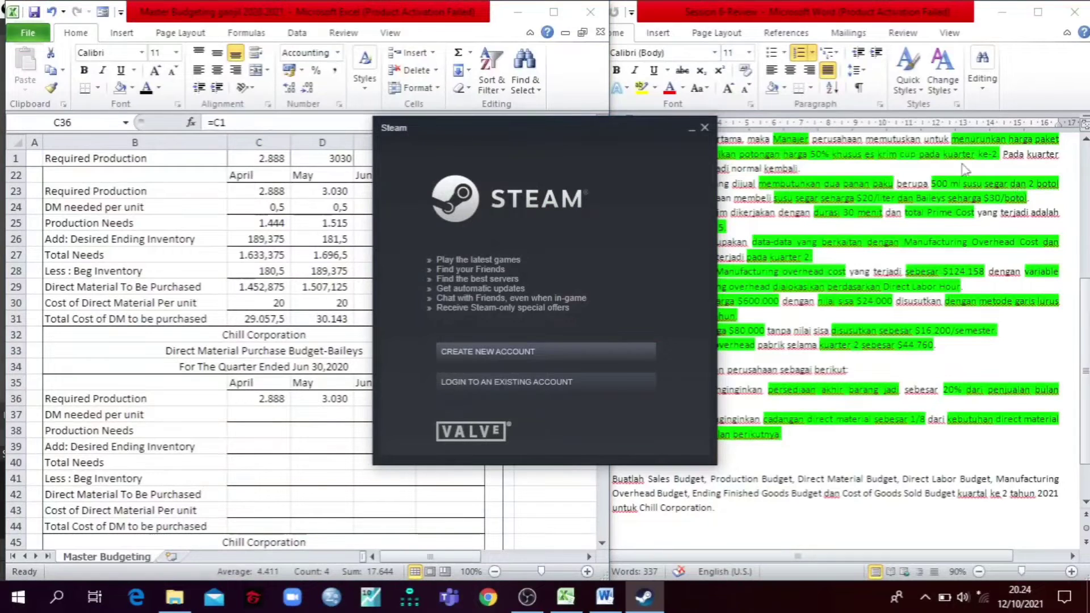
Step: Dismiss the Steam window and reveal the Baileys DM needed per unit and production needs in C37:F38 with a black font
click(703, 129)
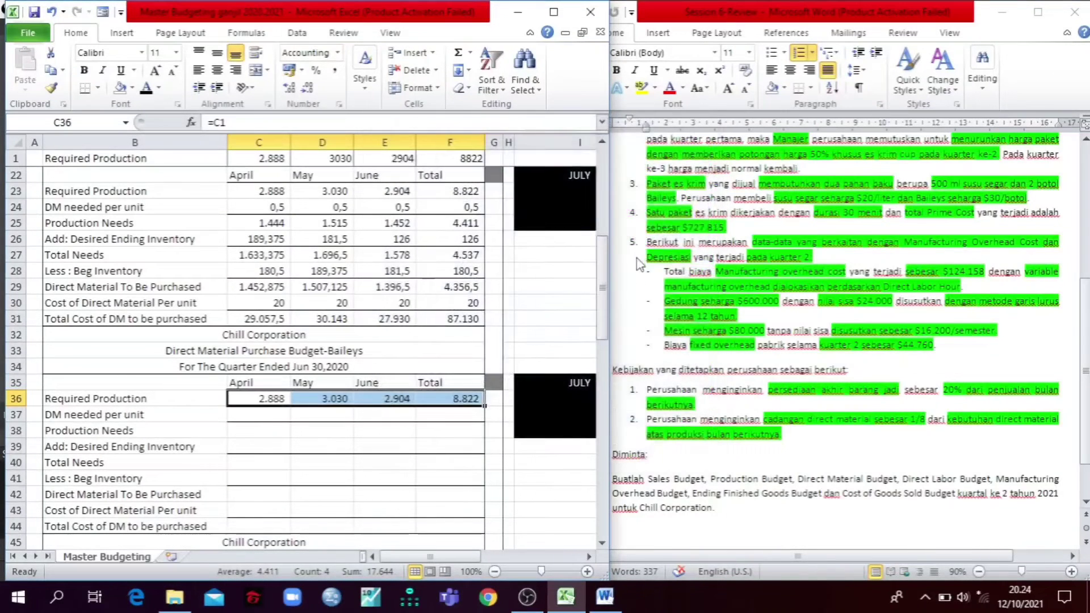
click(255, 420)
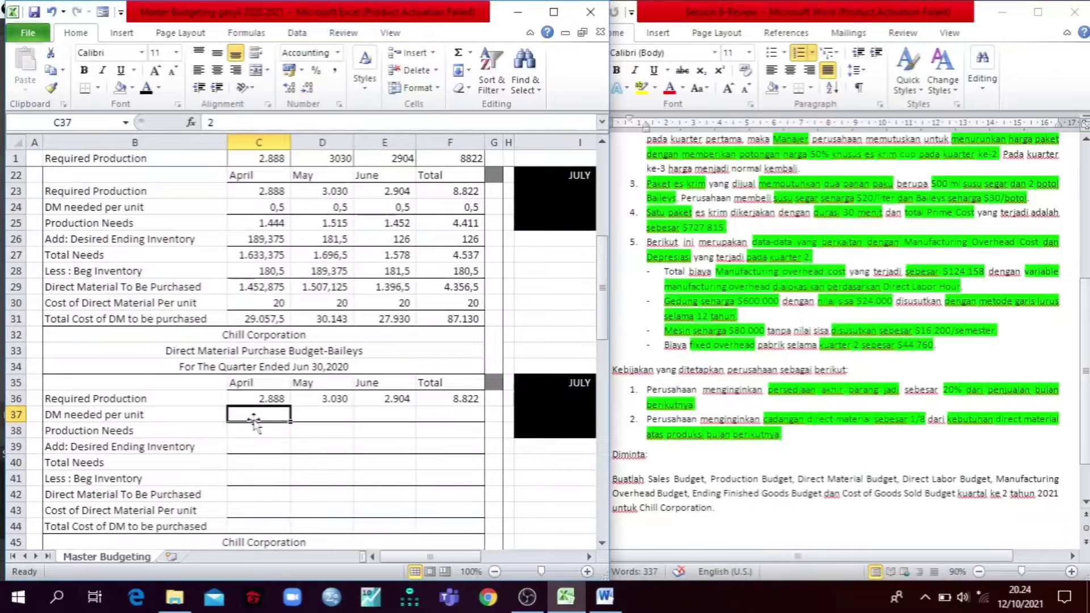
drag(290, 421, 432, 412)
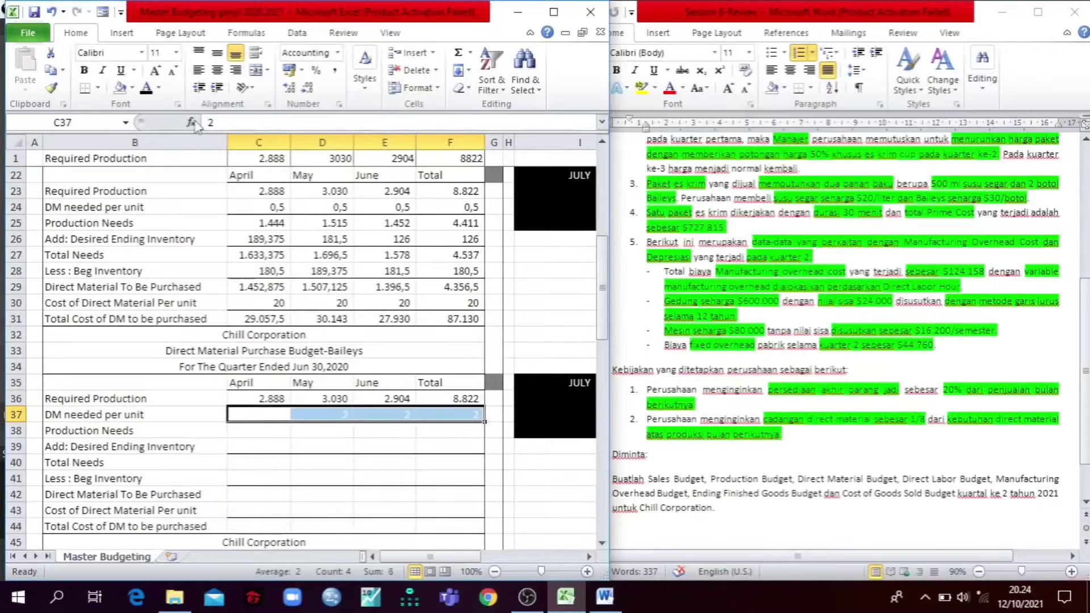
click(146, 88)
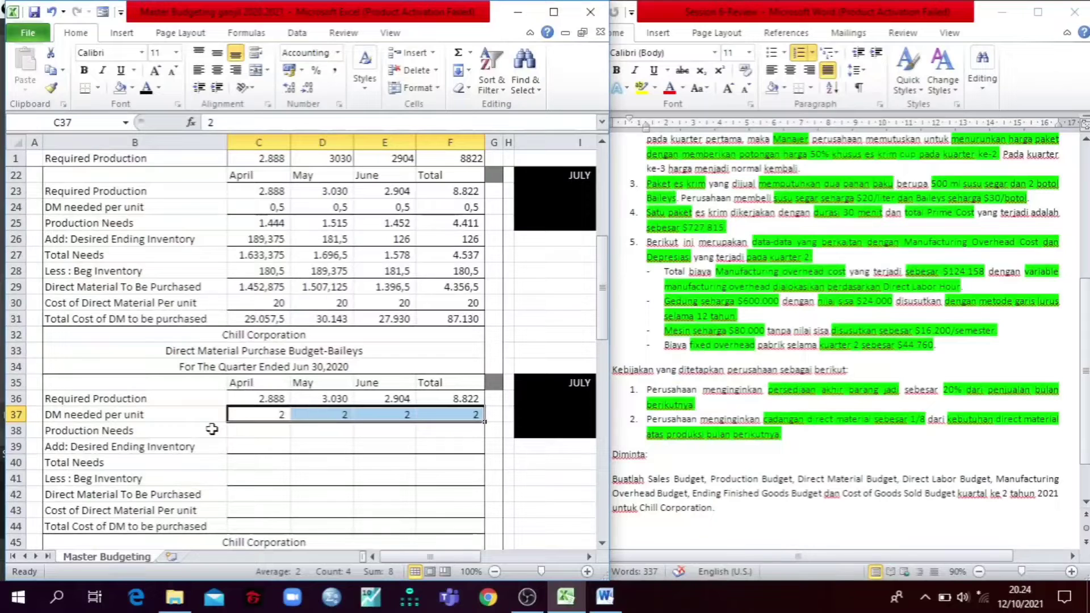
drag(258, 430, 485, 429)
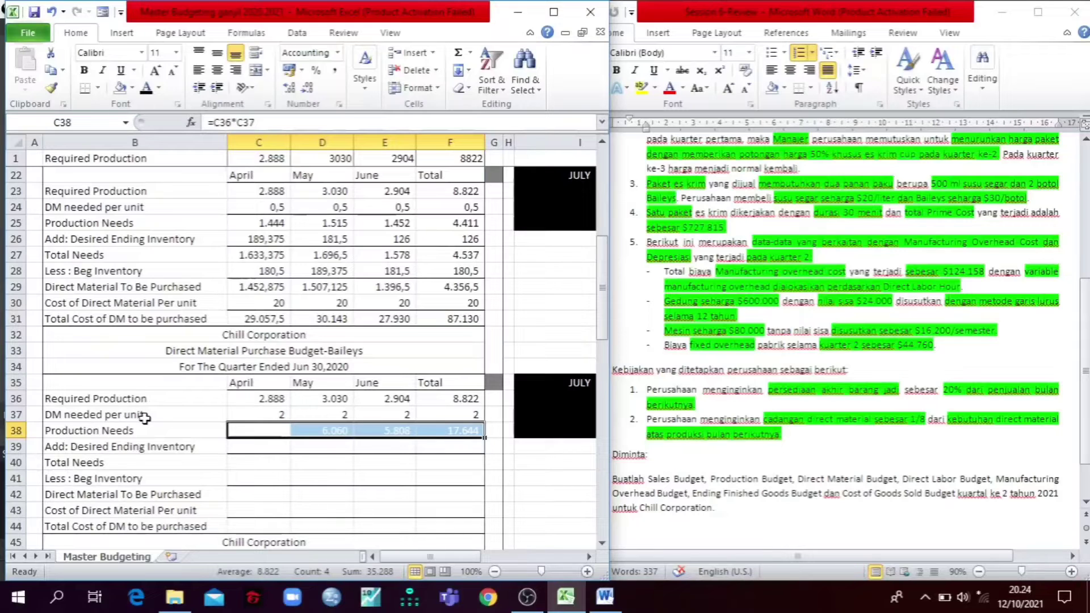
click(205, 428)
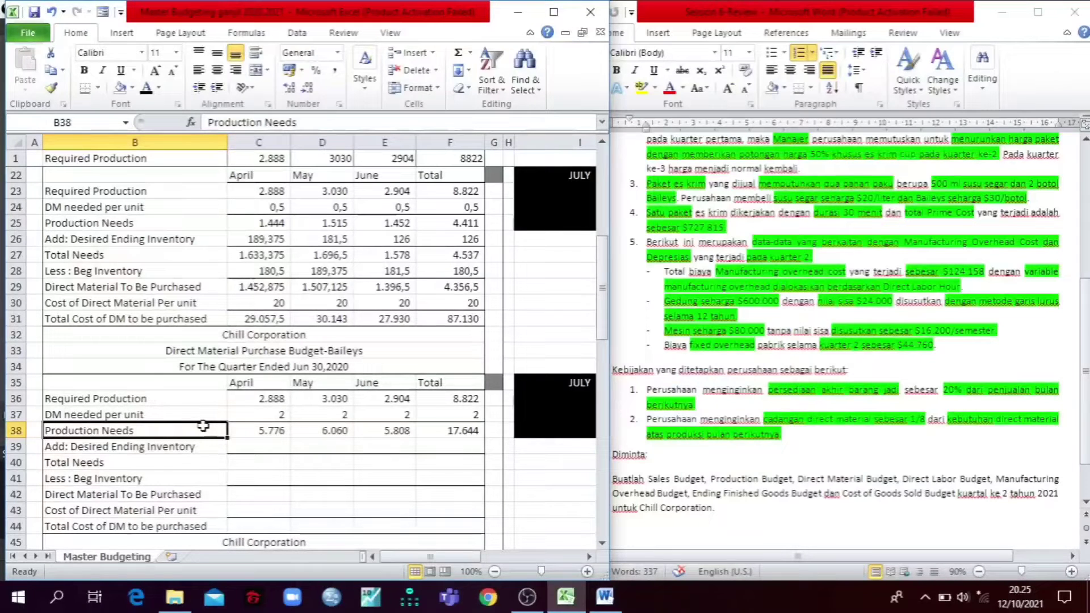
Step: Enlarge the workbook window and examine the July reference blocks in I22:I25 and I35:I38, including the formulas in I36 and I38
click(550, 17)
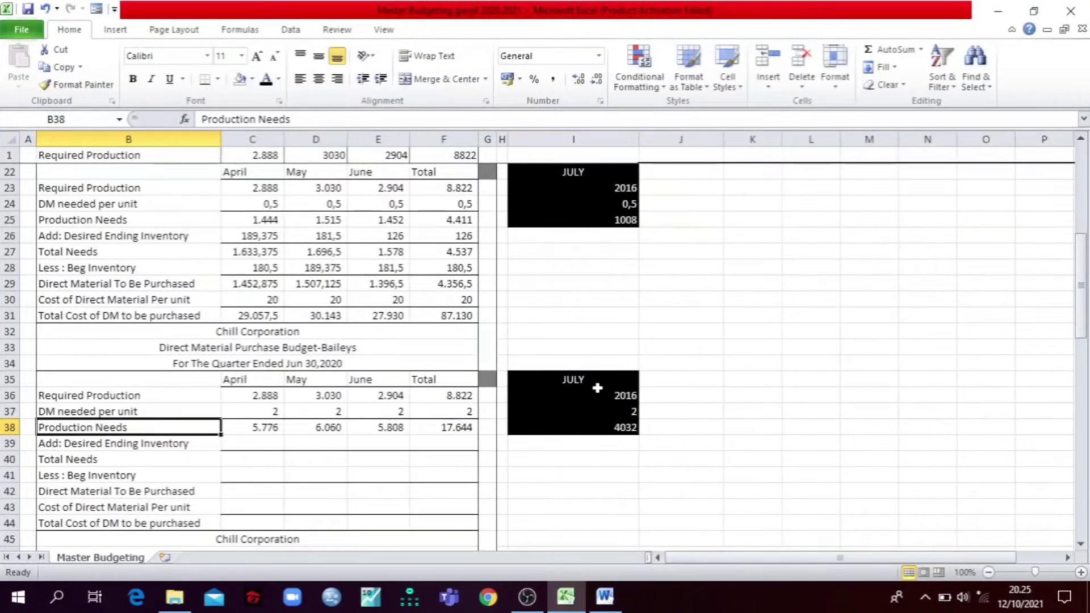
scroll(596, 389, up, 2)
drag(532, 251, 584, 299)
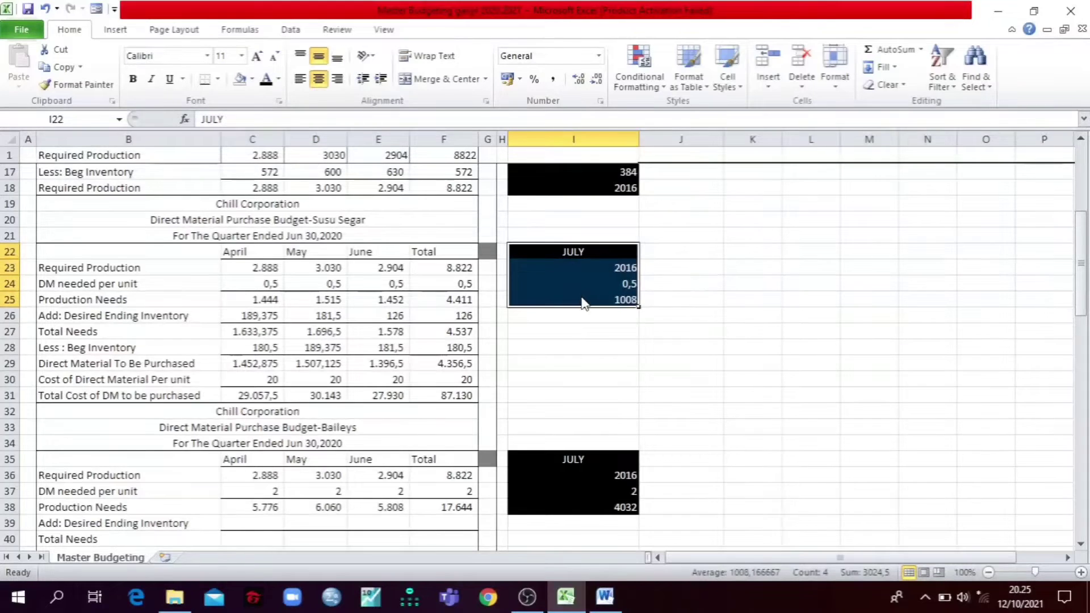
scroll(579, 301, down, 2)
drag(549, 378, 593, 421)
click(623, 394)
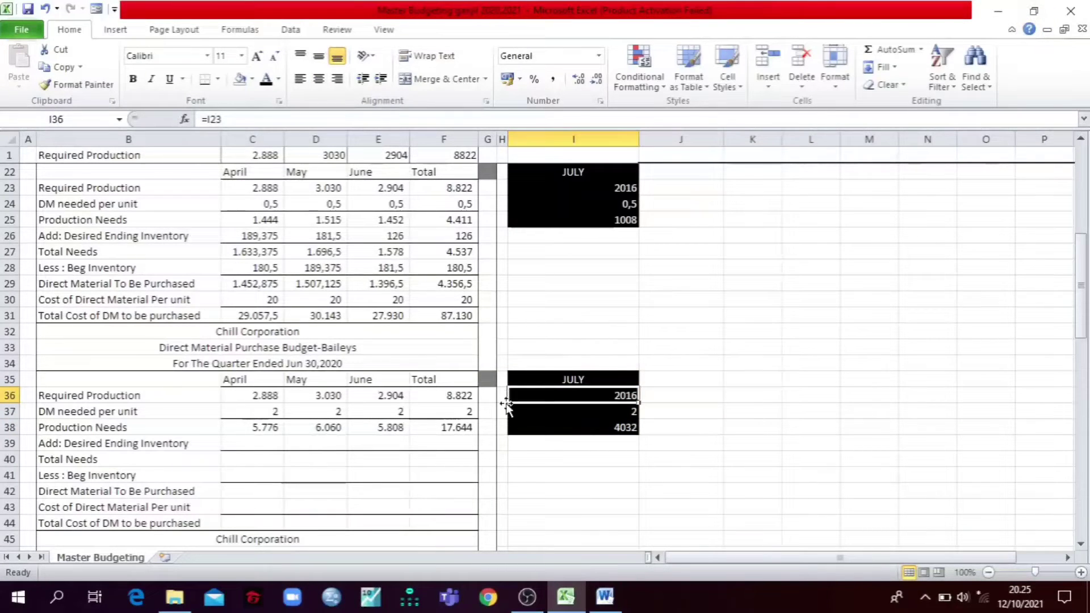
drag(253, 407, 422, 411)
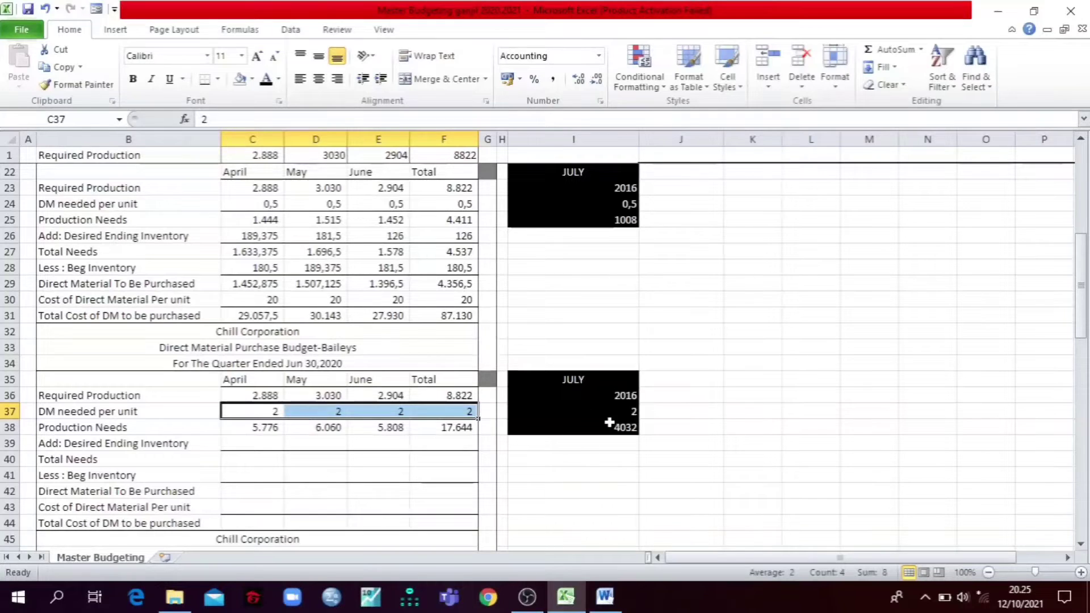
click(609, 423)
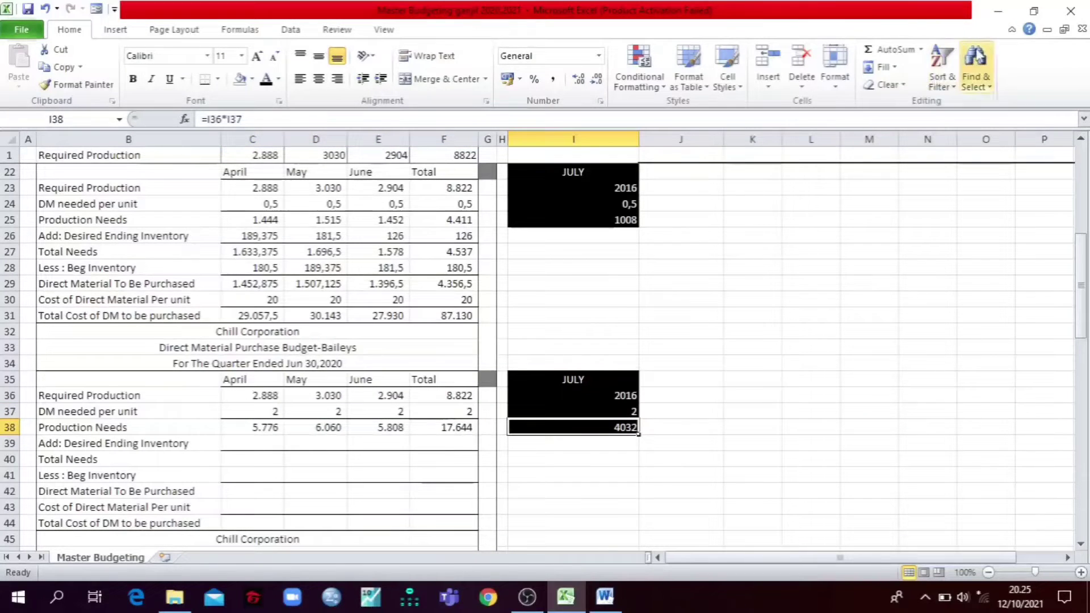
Step: Restore the workbook window beside the Word case and stretch it to full height and slightly wider
click(1033, 10)
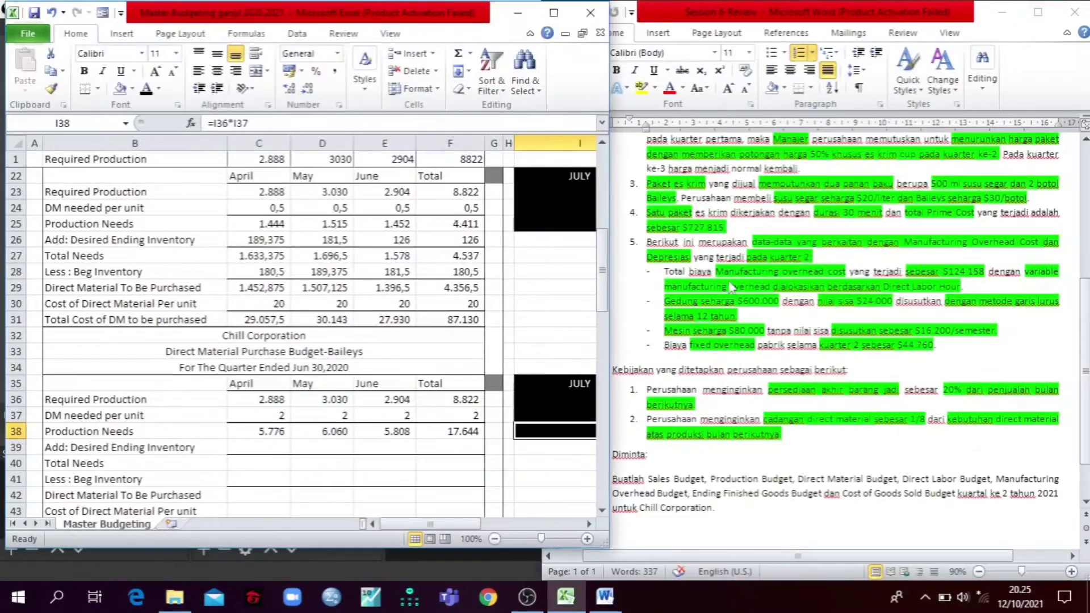
drag(460, 550, 460, 582)
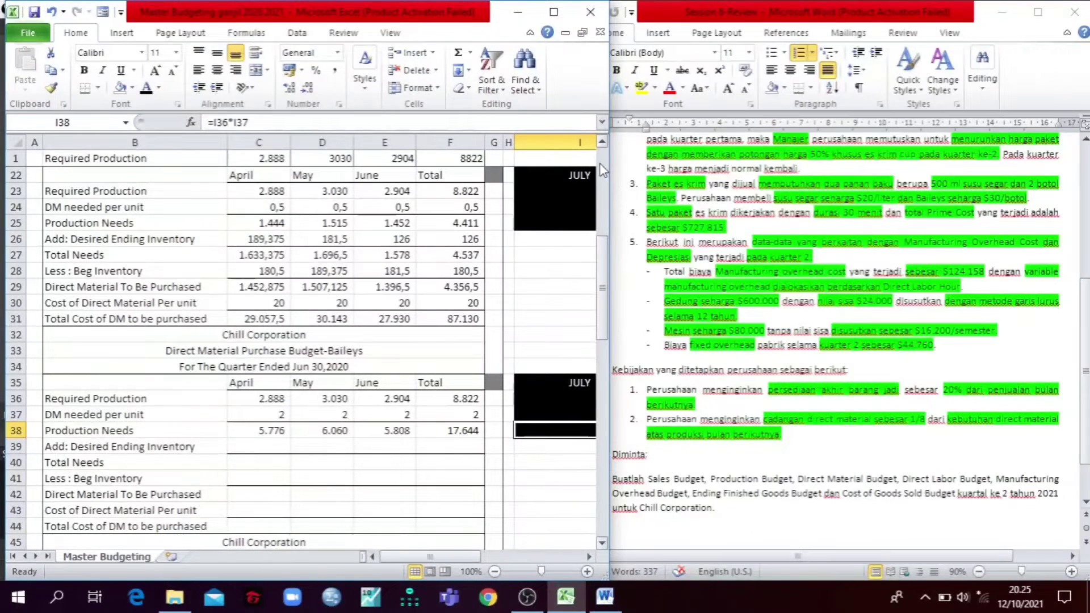
drag(612, 82, 617, 94)
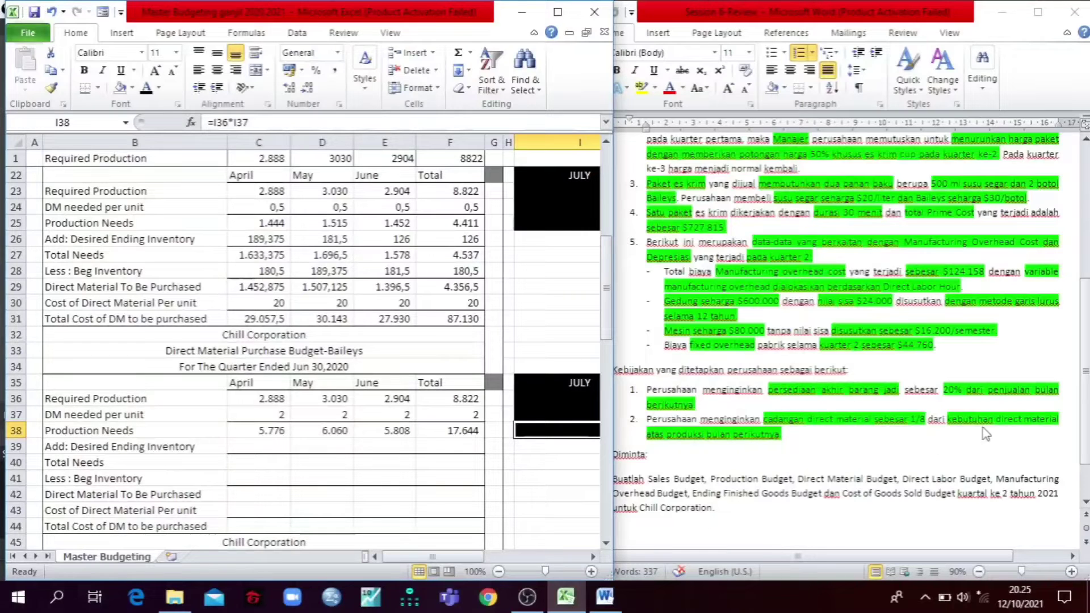
Step: Check the Baileys desired ending inventory formula for April in C39 and reveal its value with a black font
click(255, 446)
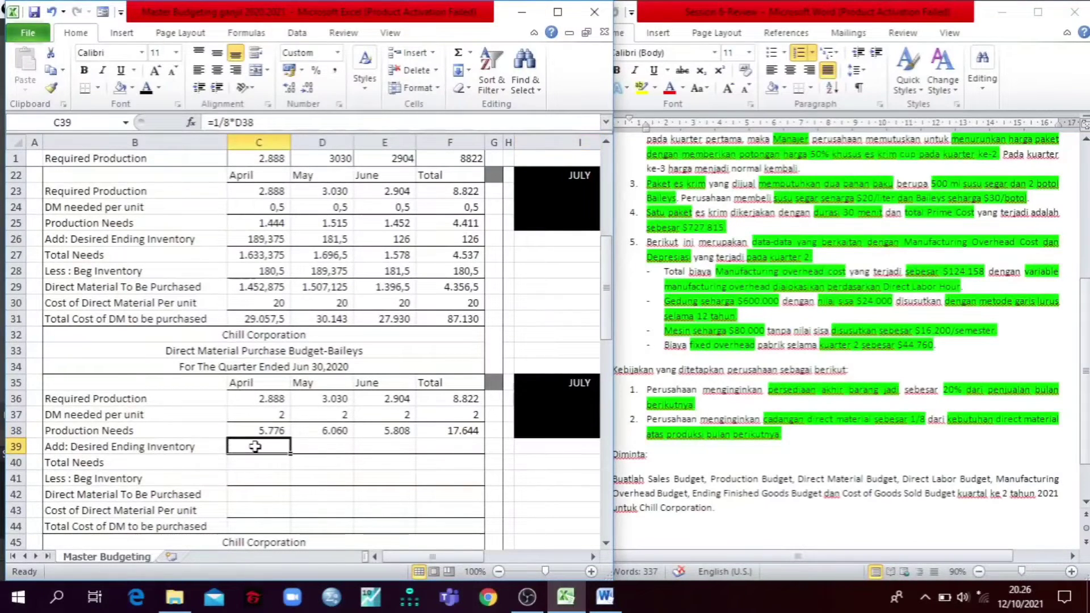
click(271, 123)
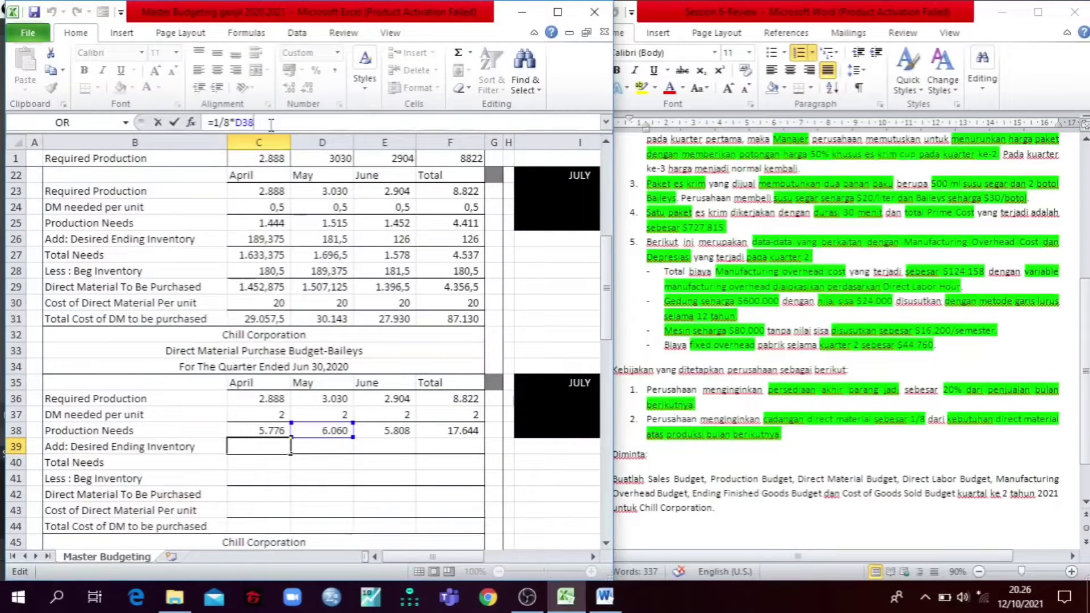
key(Escape)
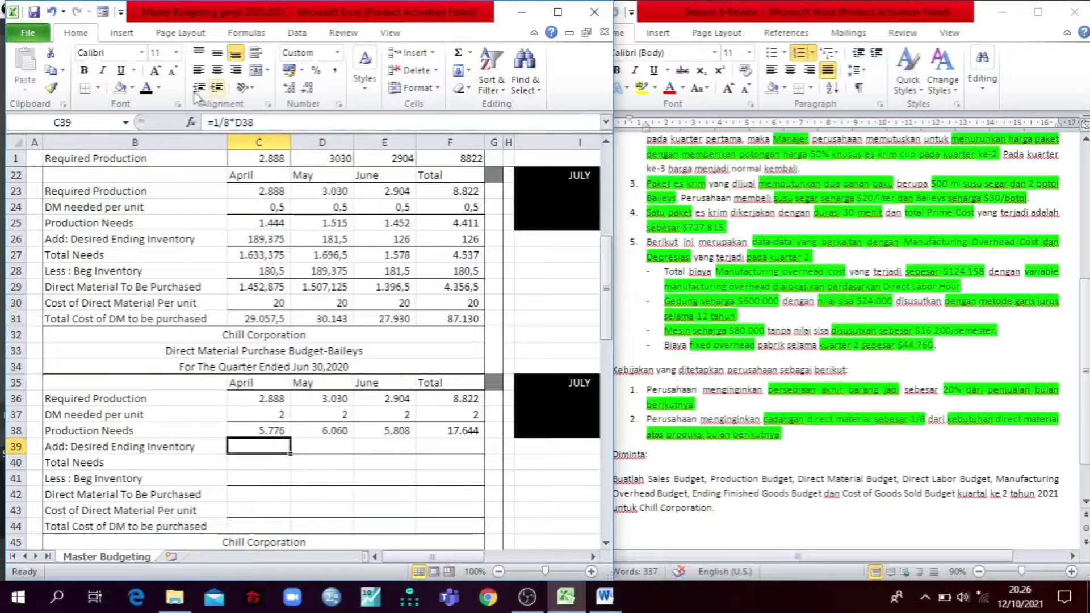
click(147, 88)
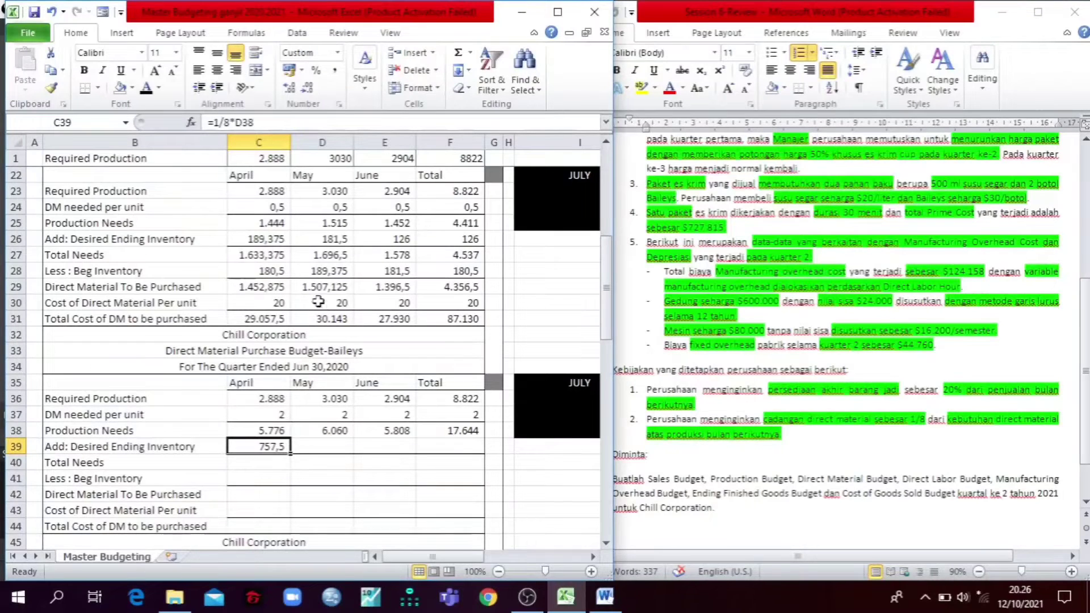
Step: Check May's desired ending inventory formula in D39 of the Baileys budget and reveal its value with a black font
click(298, 351)
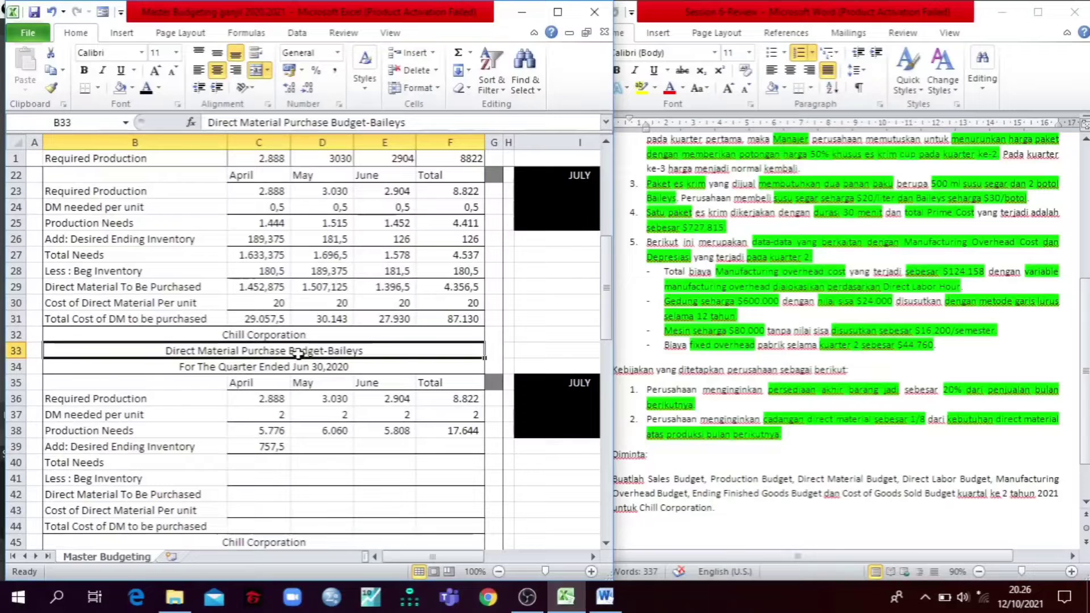
click(308, 445)
click(296, 124)
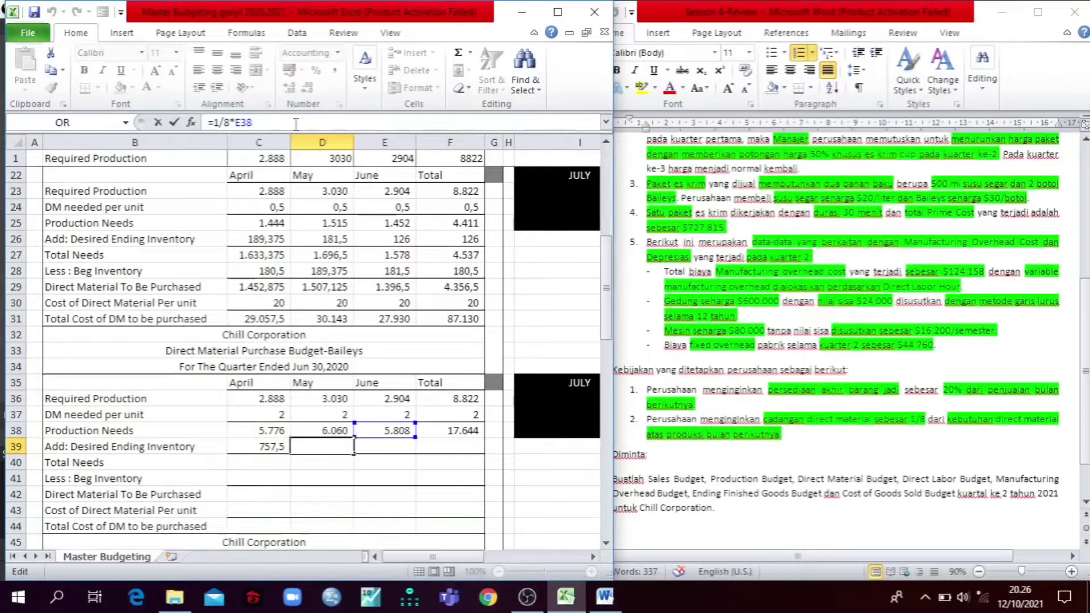
key(Escape)
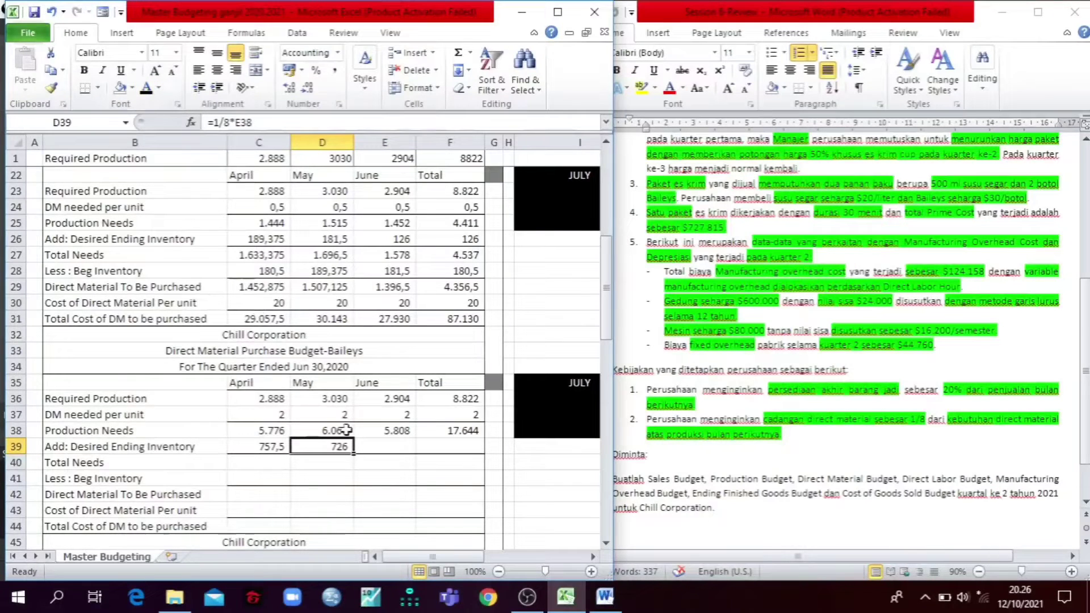
Step: Reveal June's desired ending inventory in E39 and temporarily widen the workbook window to consult the July production needs in I38
click(400, 448)
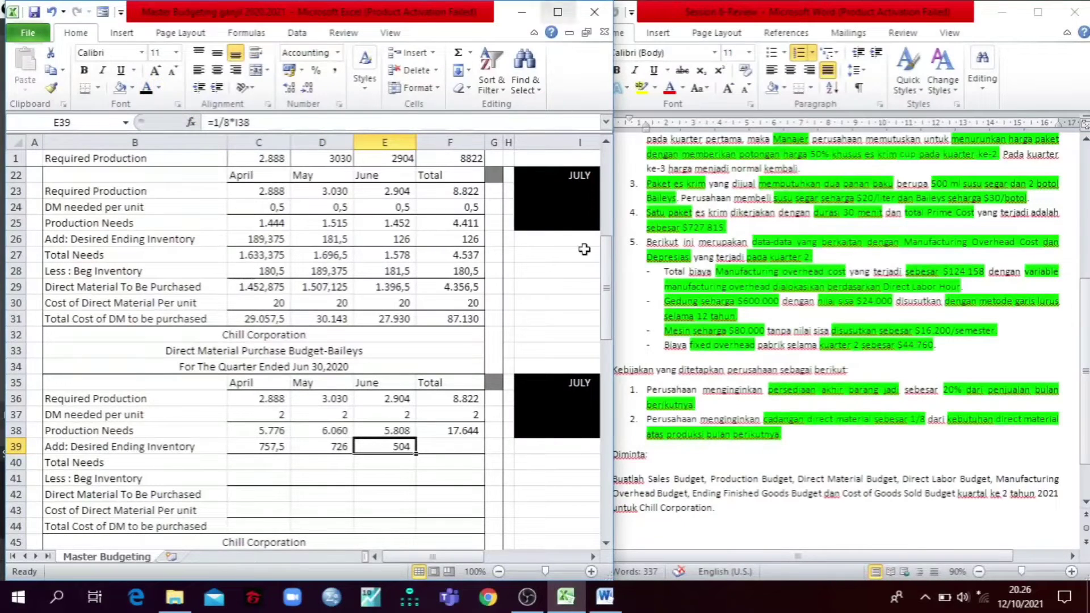
scroll(548, 306, up, 7)
scroll(553, 310, down, 10)
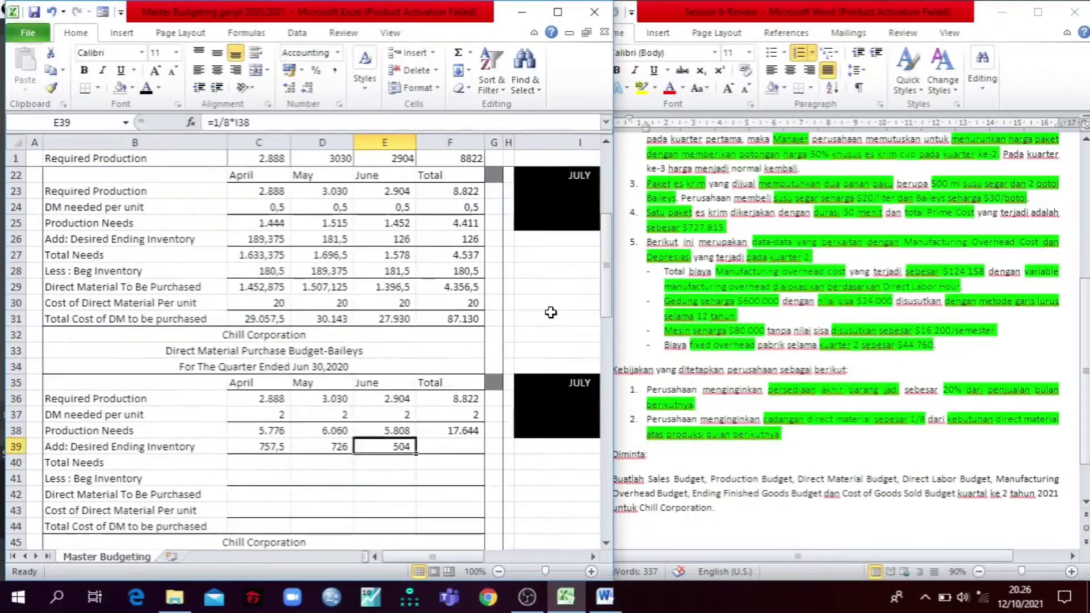
scroll(548, 316, up, 8)
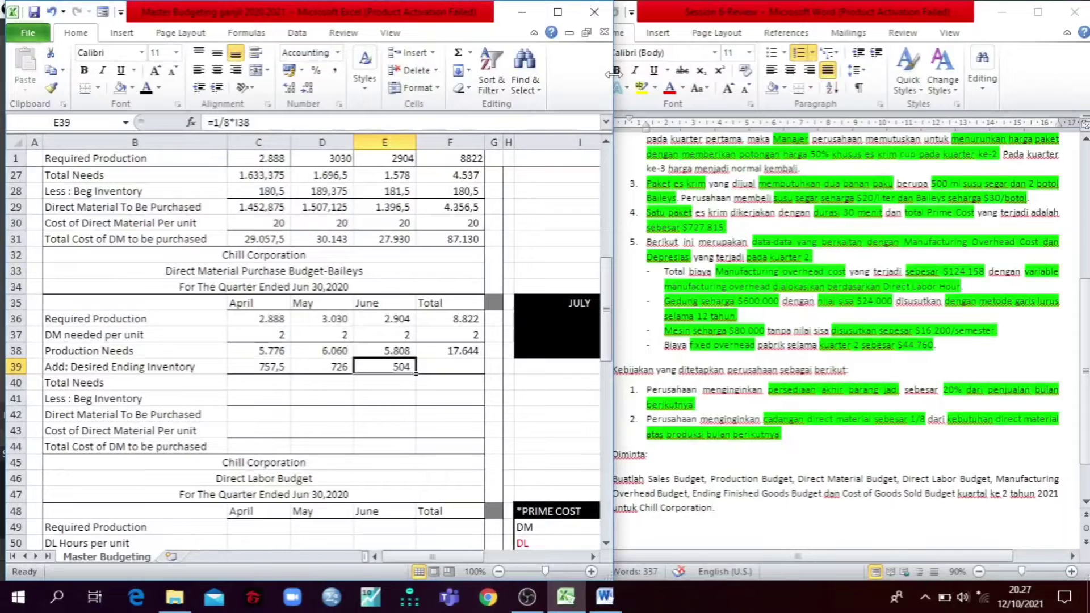
drag(610, 74, 701, 74)
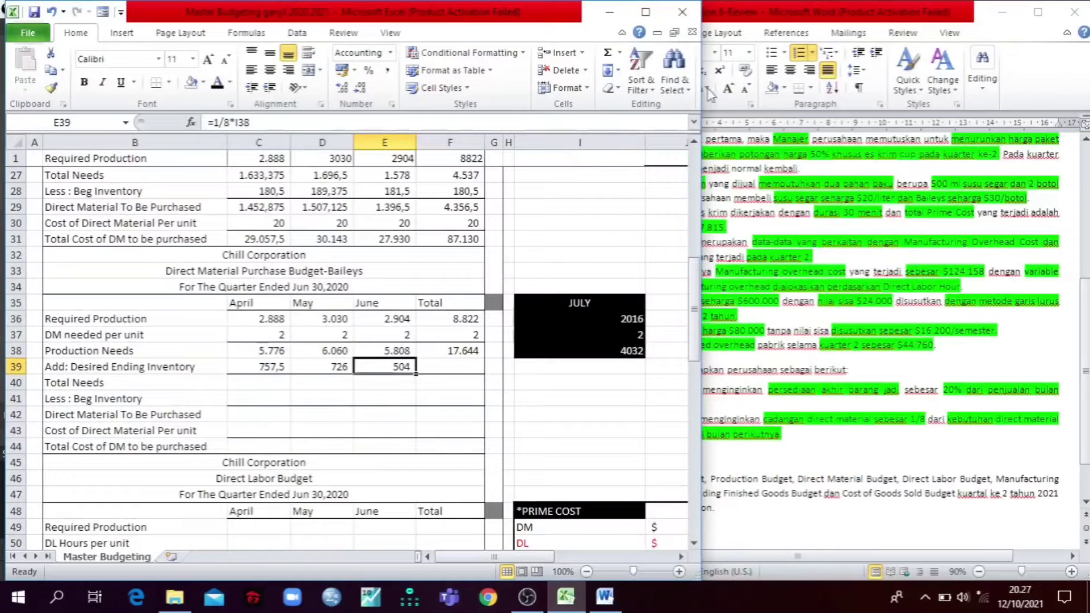
drag(702, 176, 608, 266)
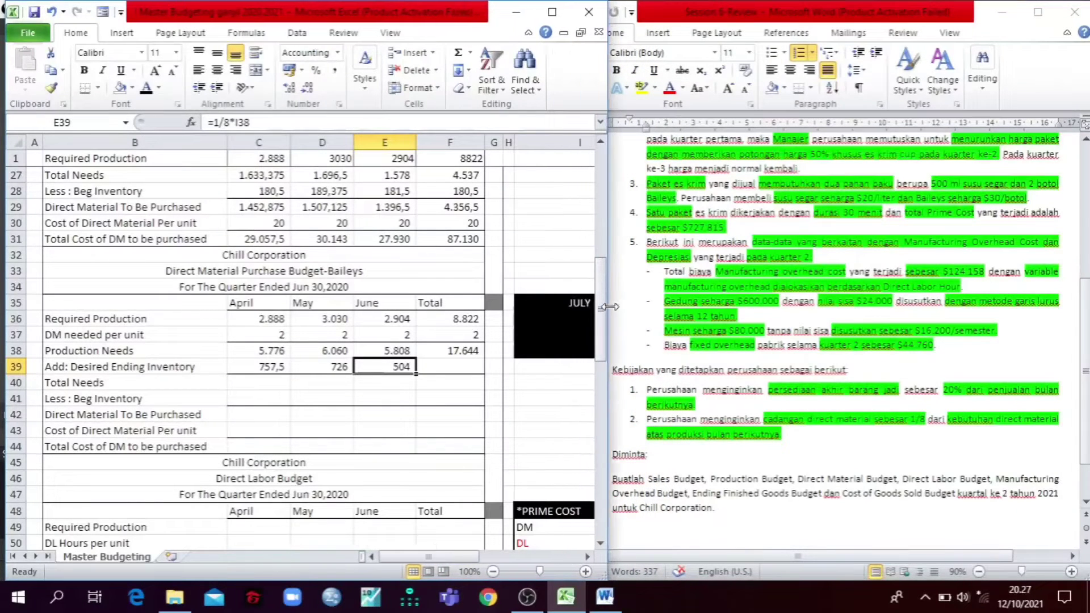
Step: Reveal the Total column's desired ending inventory in F39 and the Baileys total needs in C40:F40 with a black font
click(437, 370)
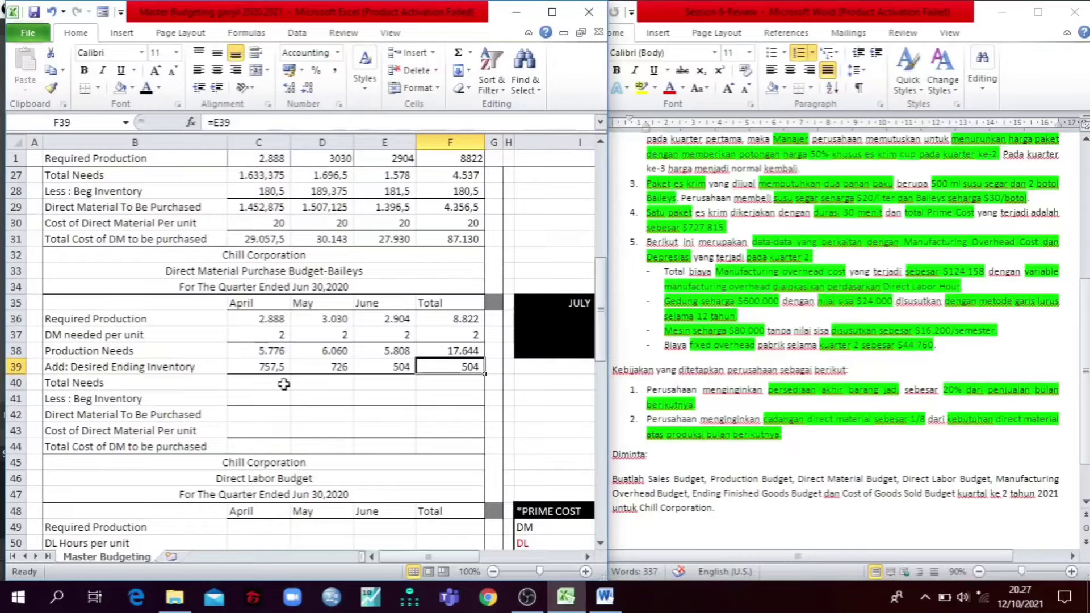
drag(266, 383, 427, 380)
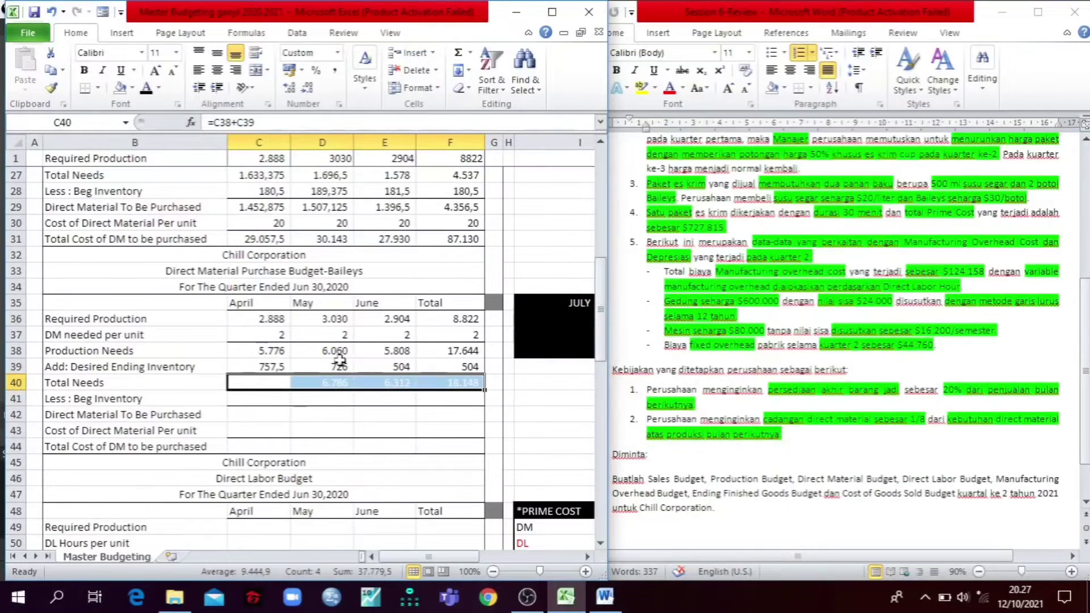
click(147, 89)
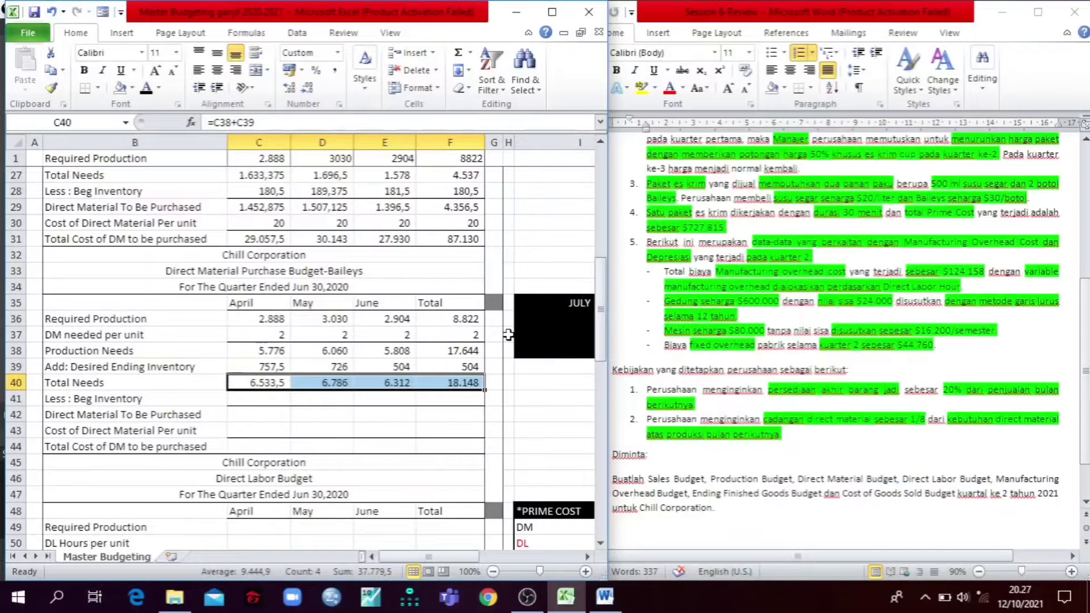
Step: Reveal the Baileys beginning inventory for May and June in D41:E41 with a black font
click(163, 399)
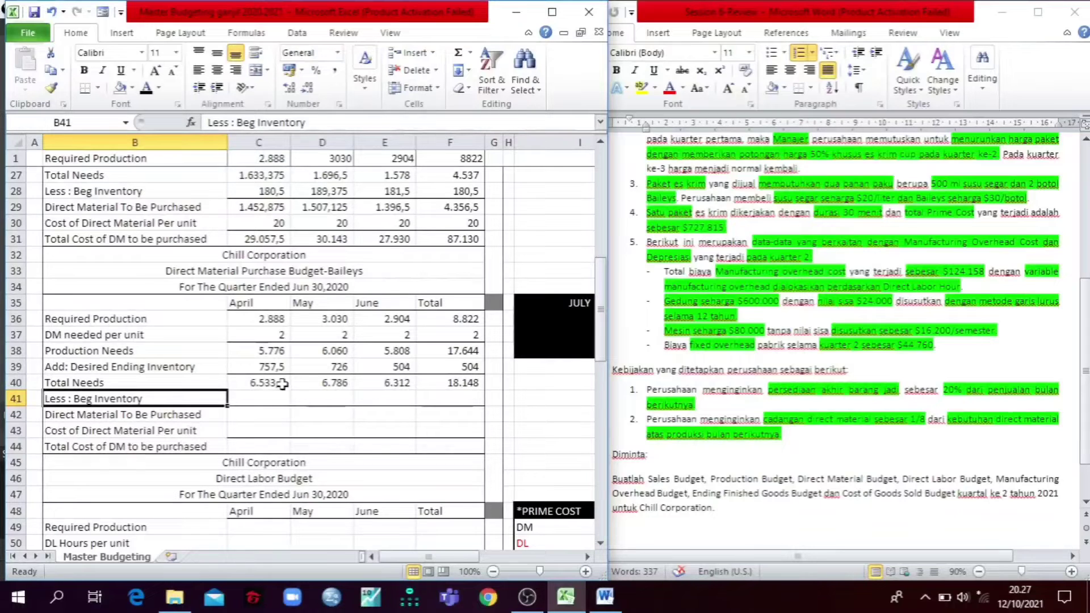
click(311, 396)
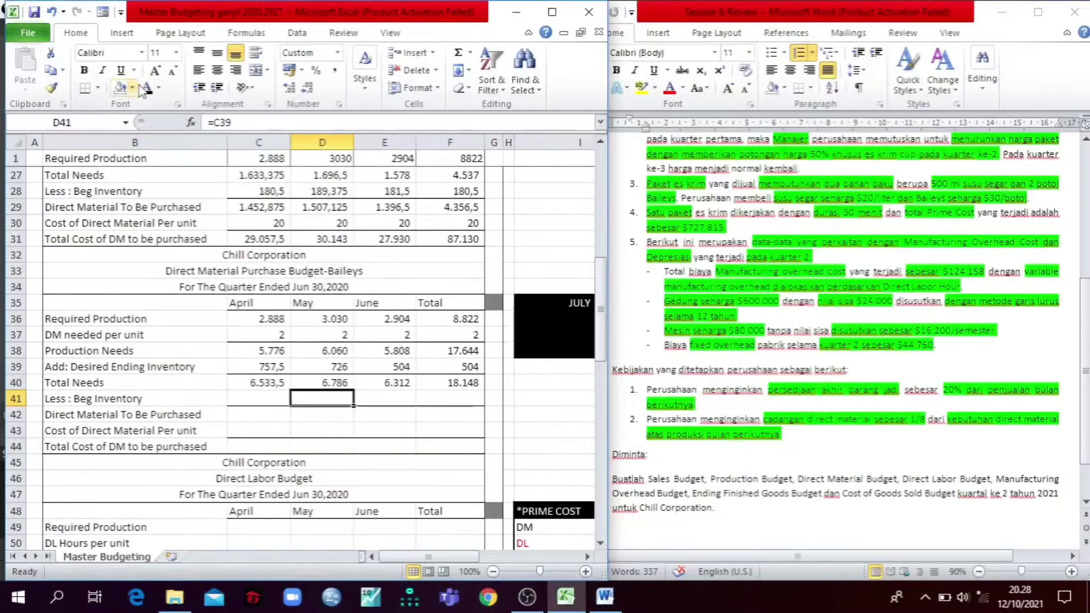
click(288, 122)
key(Tab)
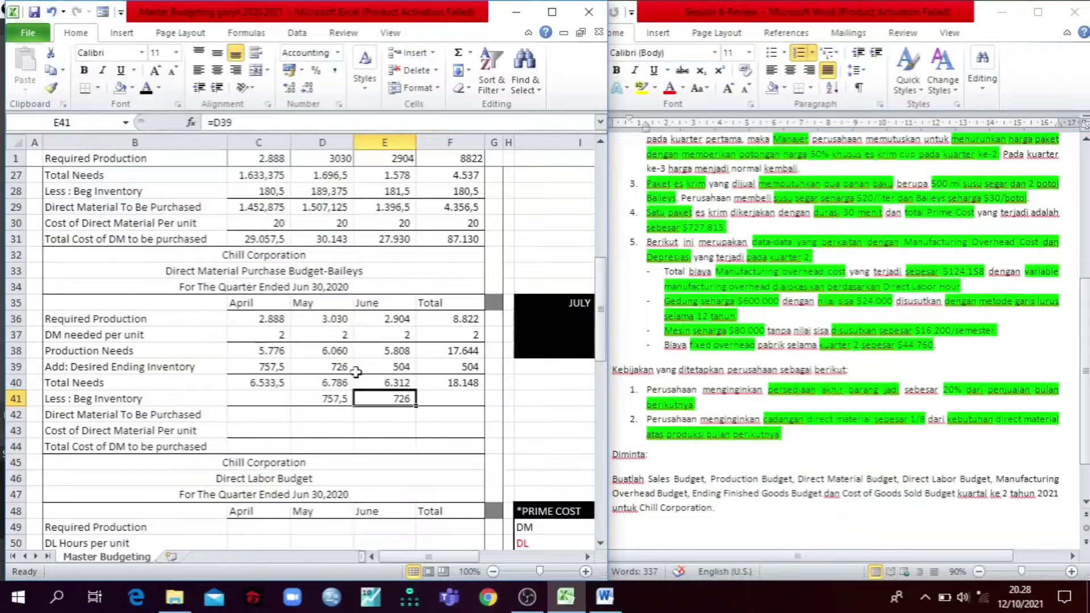
Step: Check April's beginning inventory formula in C41 of the Baileys purchase budget
click(267, 397)
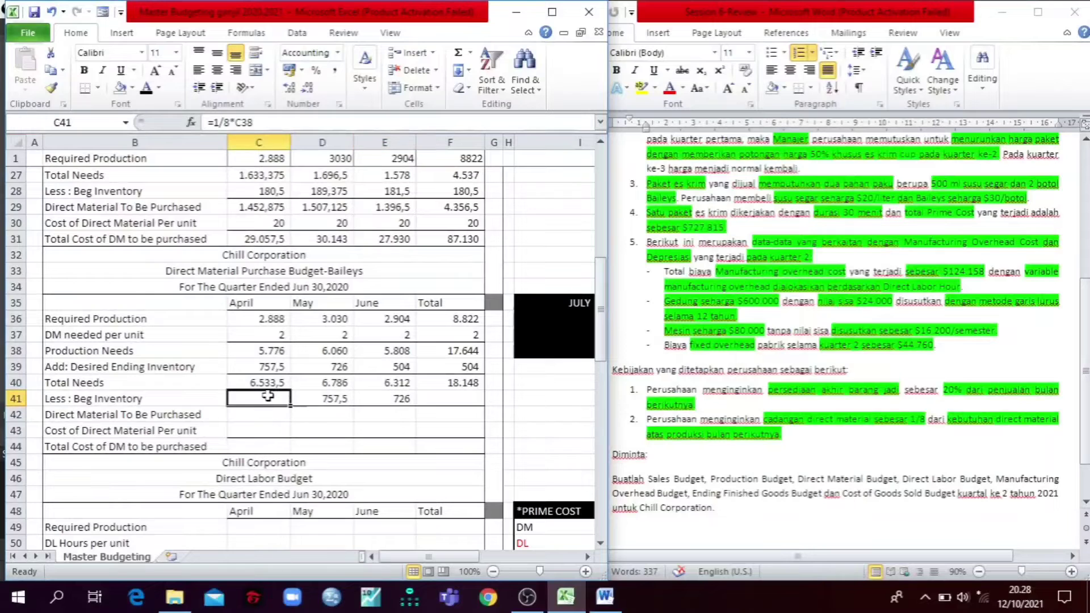
click(256, 124)
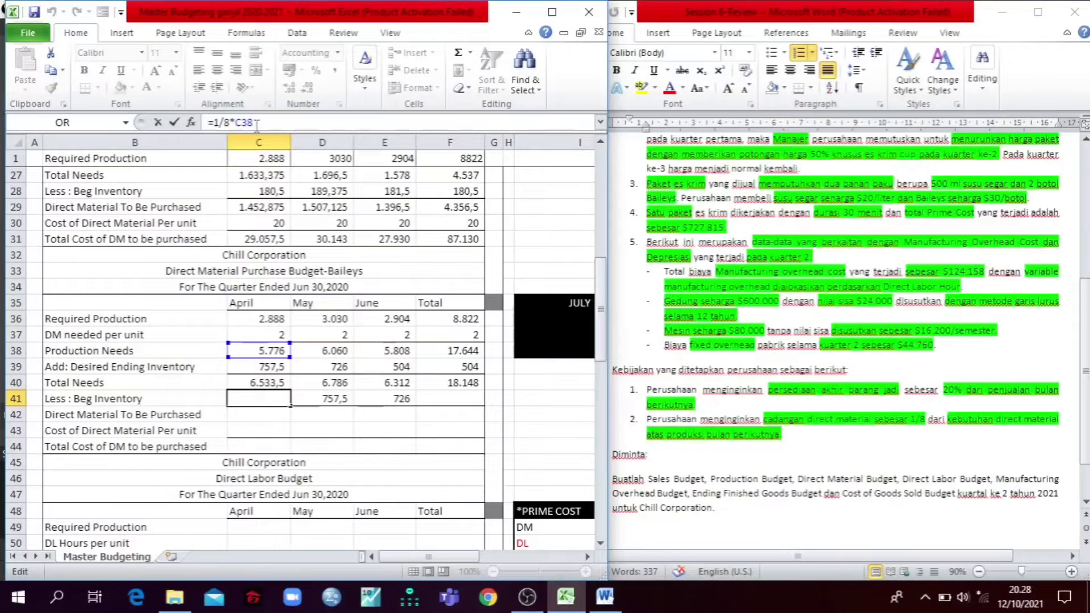
key(Tab)
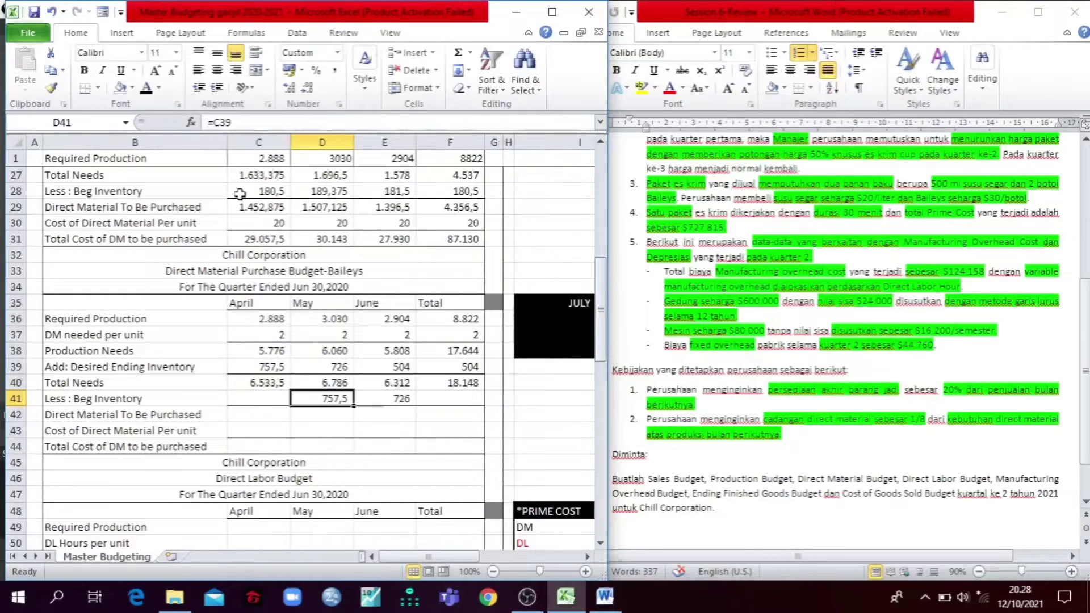
Step: Reveal the Baileys beginning inventory in C41 and F41 and the direct material to be purchased in C42:F42 with a black font
click(256, 401)
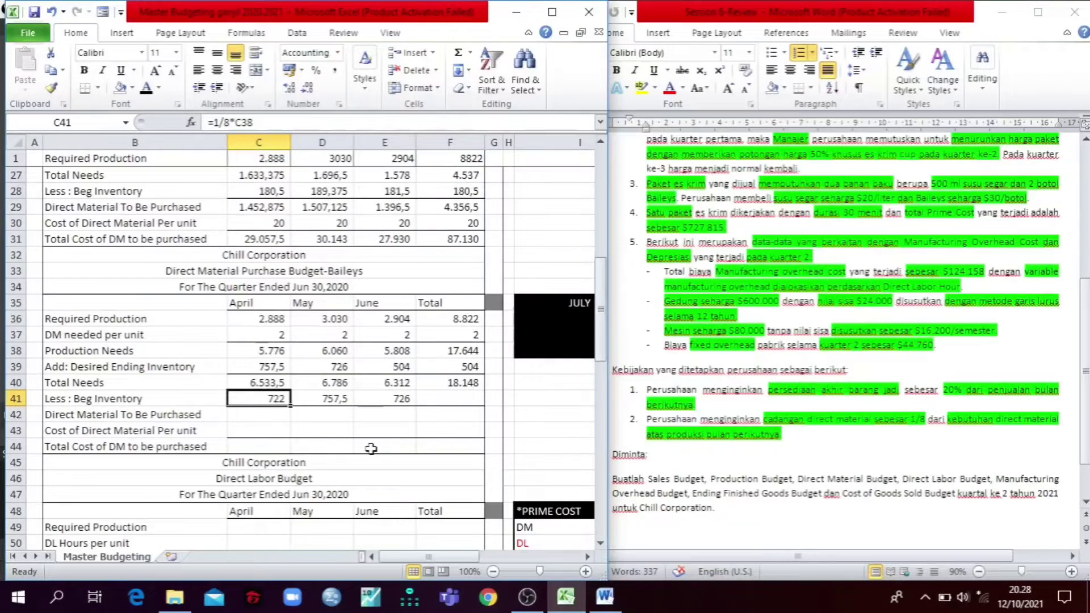
click(443, 401)
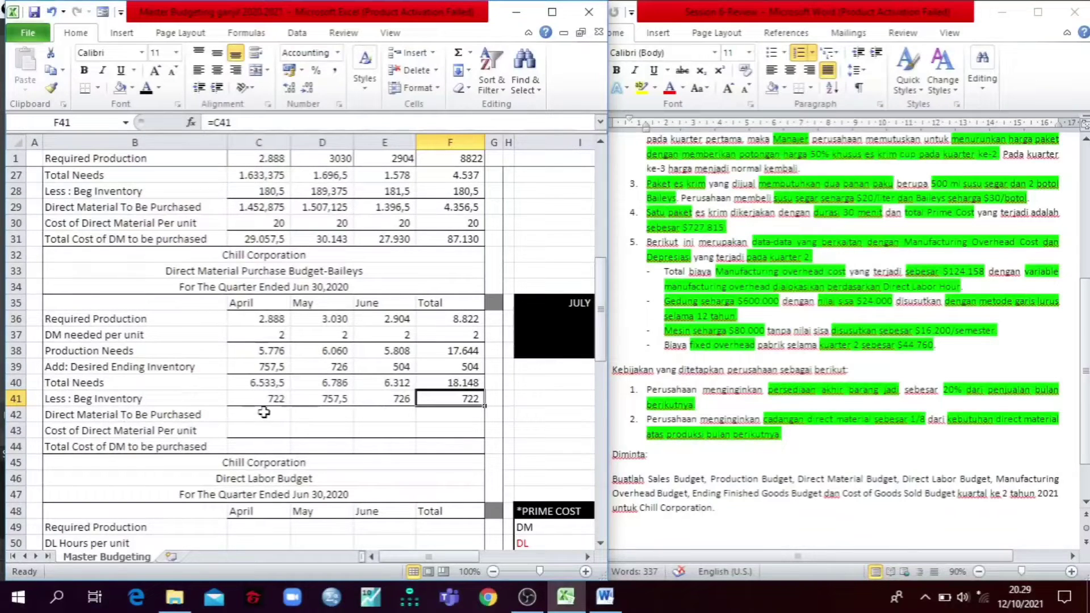
drag(264, 413, 455, 414)
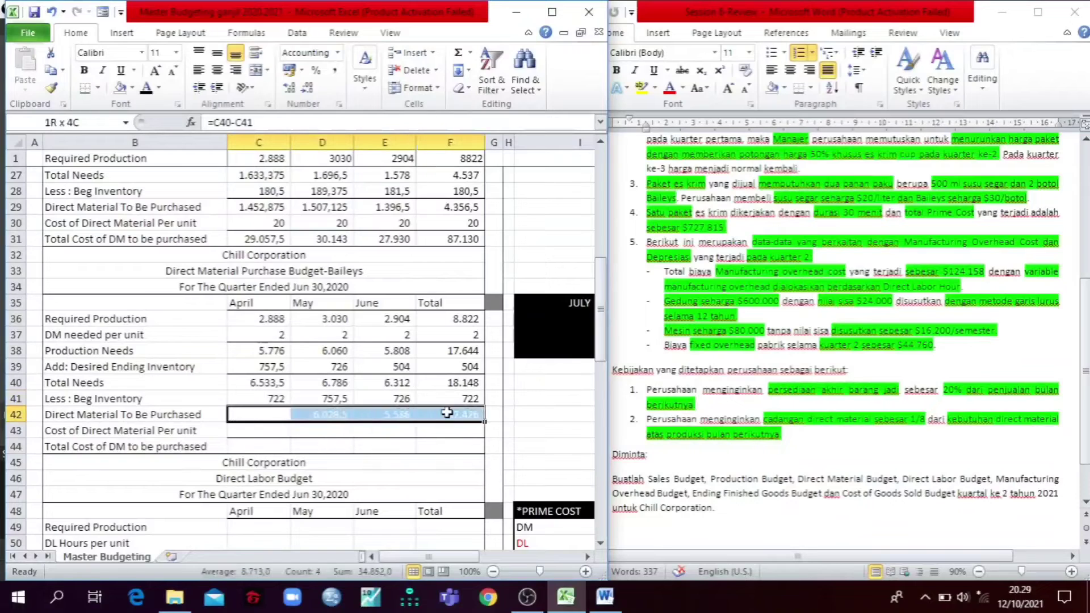
click(147, 90)
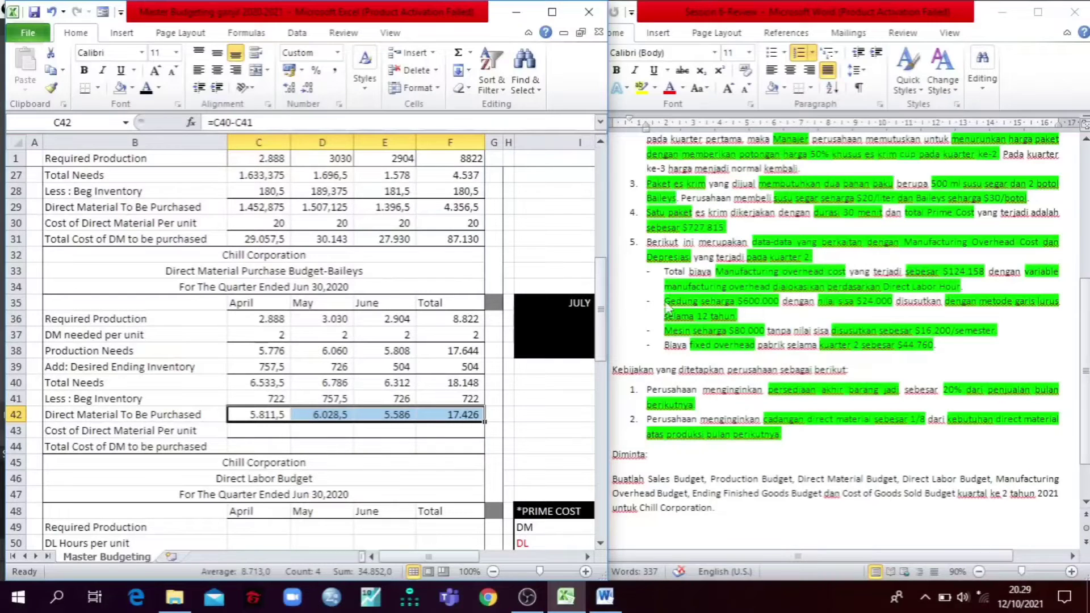
Step: Consult the material prices in the Word case and reveal the Baileys unit cost and total purchase cost in C43:F44 with a black font
click(903, 191)
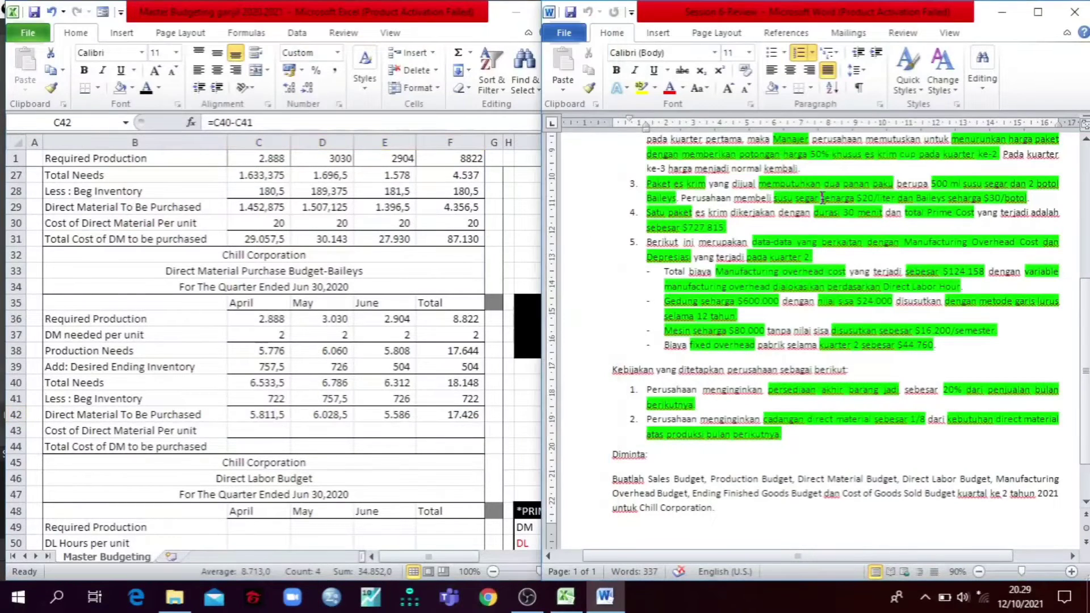
drag(771, 198, 1051, 198)
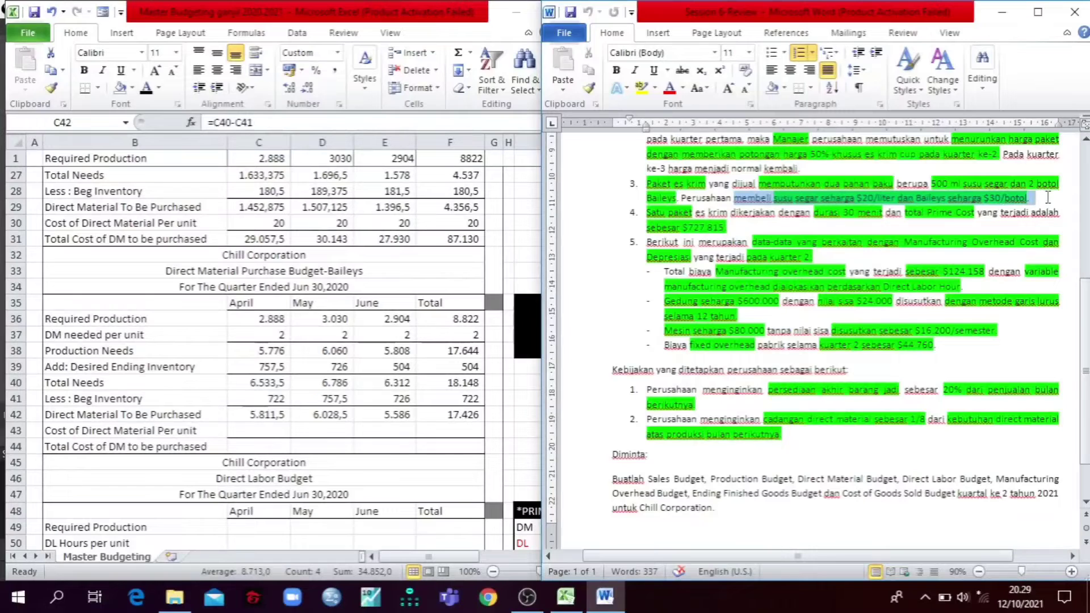
click(251, 431)
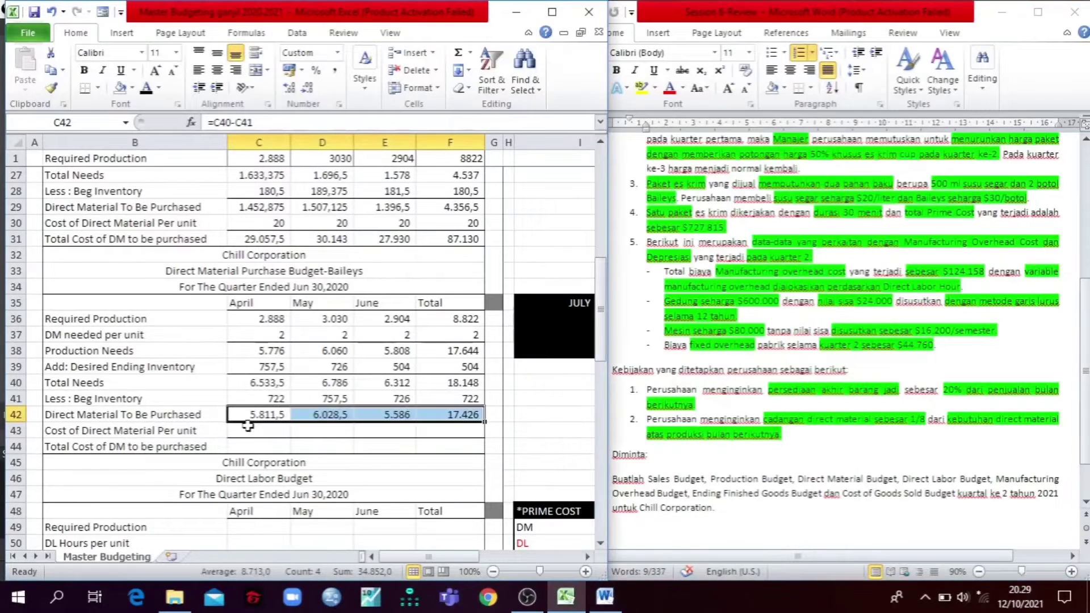
drag(251, 431, 465, 431)
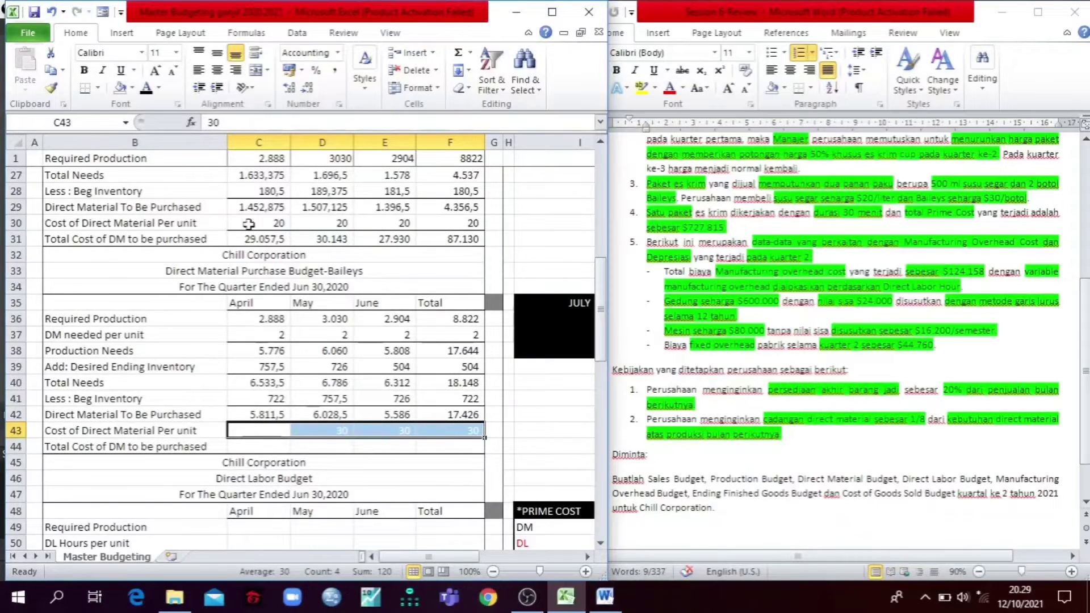
click(146, 88)
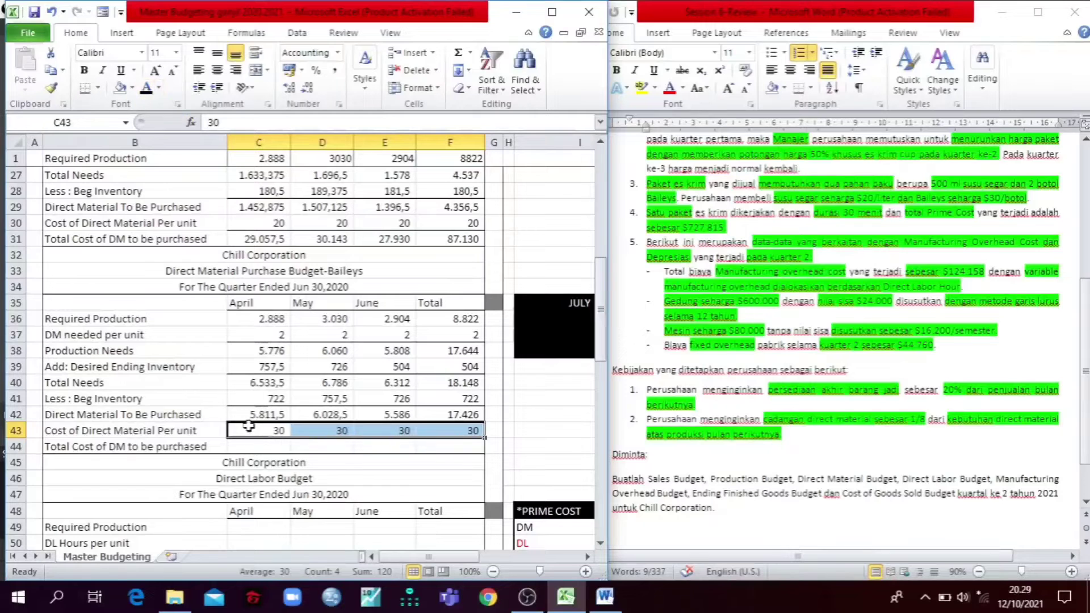
drag(244, 445, 433, 444)
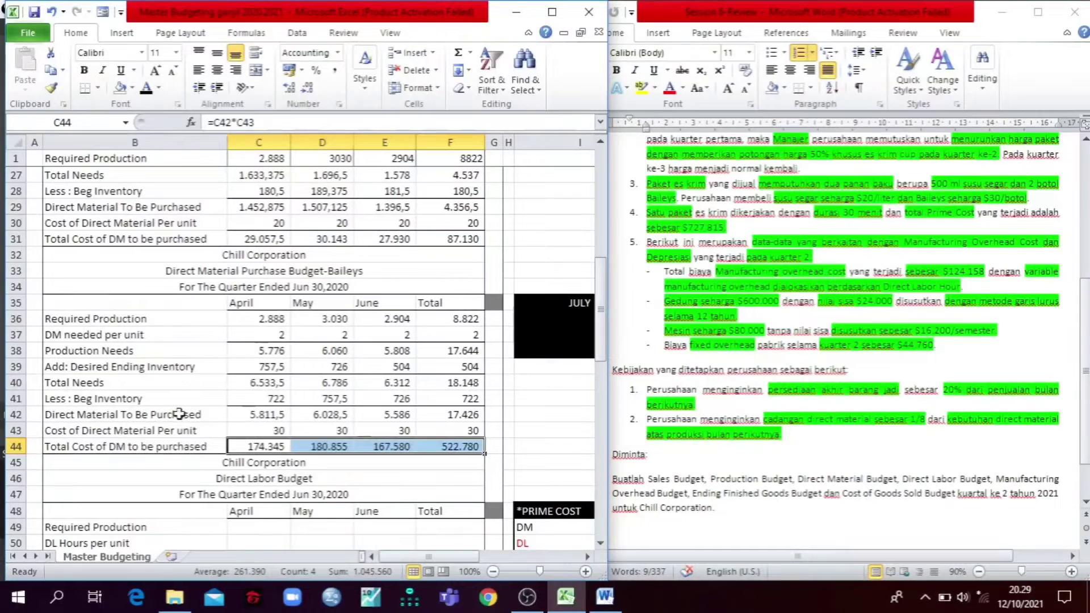
click(178, 381)
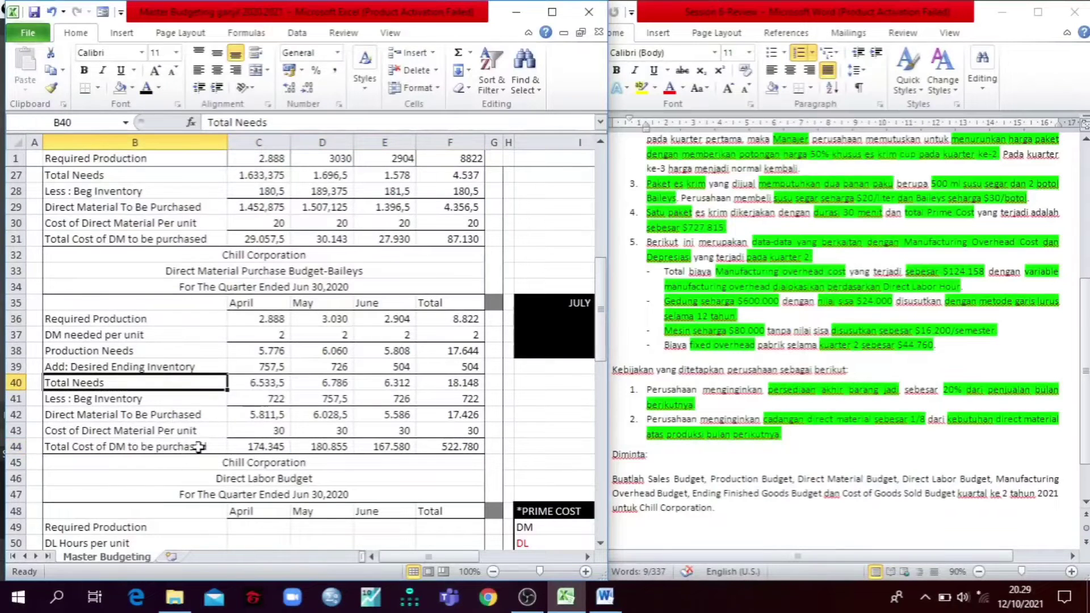
Step: Reveal the Direct Labor Budget's required production in C49:F49 with a black font
scroll(210, 389, down, 2)
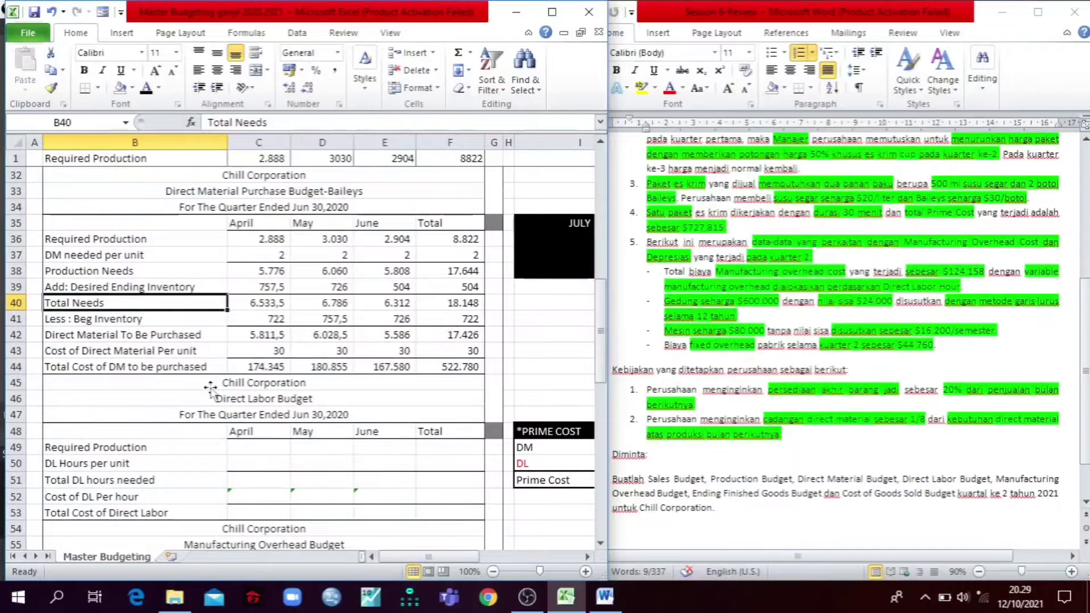
scroll(218, 344, down, 3)
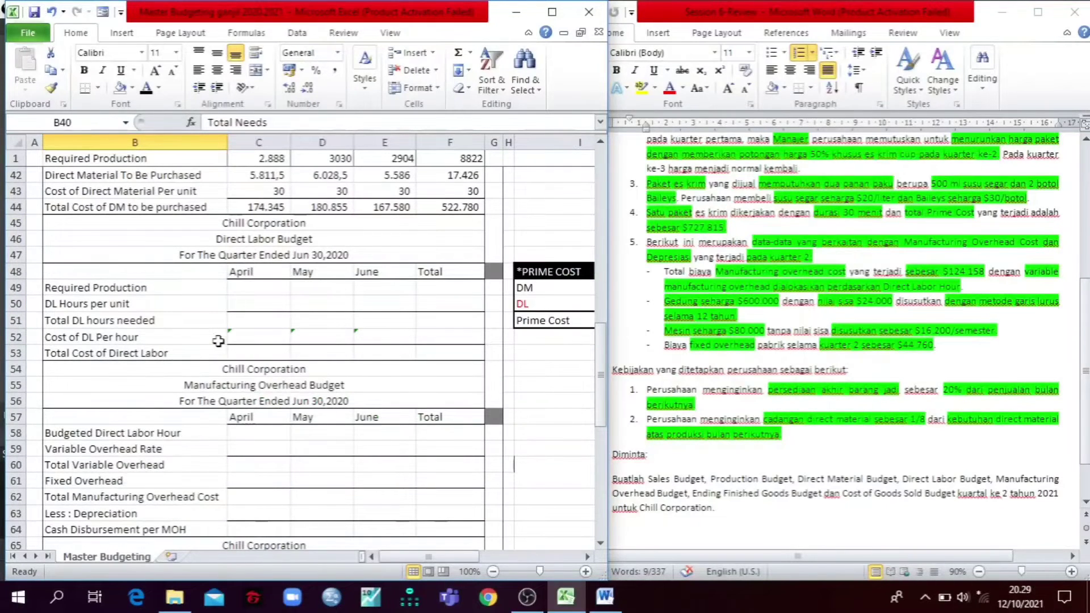
scroll(219, 341, down, 2)
scroll(219, 341, up, 2)
drag(258, 289, 475, 289)
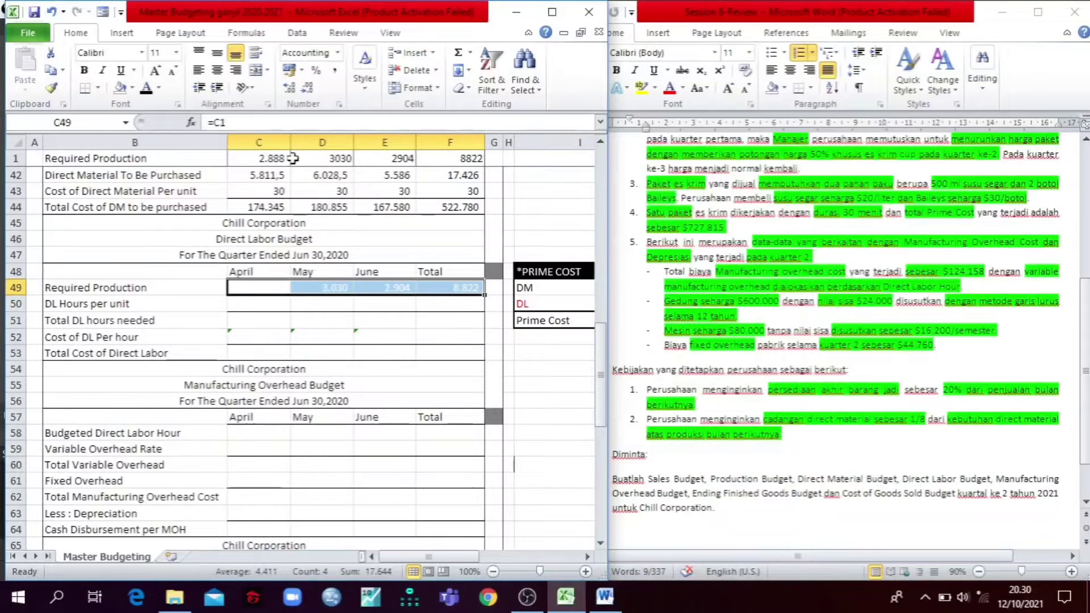
click(145, 88)
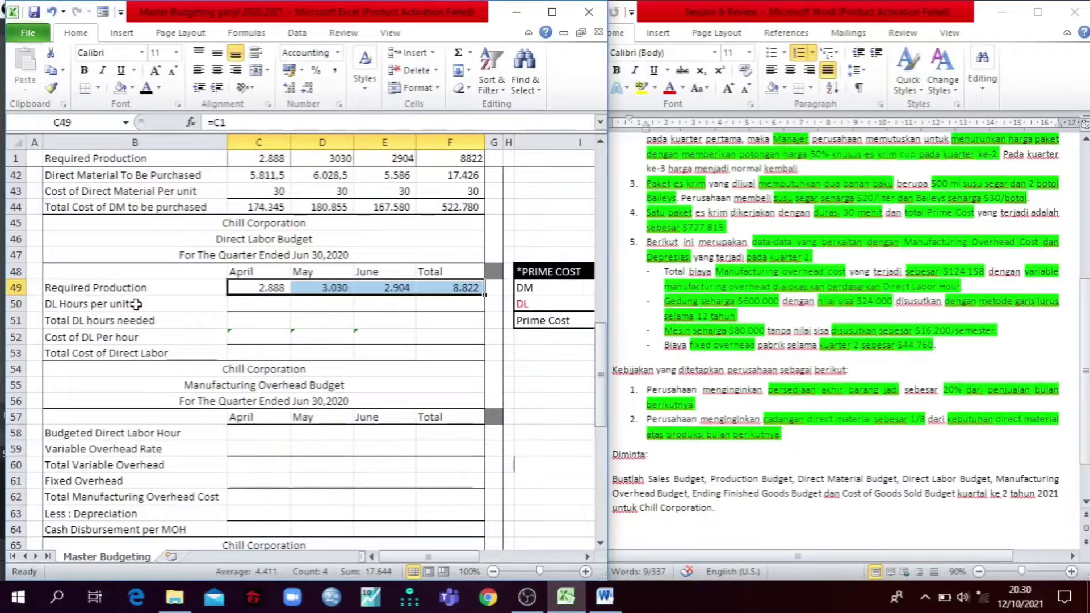
Step: Reveal the direct labor hours per unit in C50:F50 and the total hours needed in C51:F51 with a black font
drag(267, 306, 448, 305)
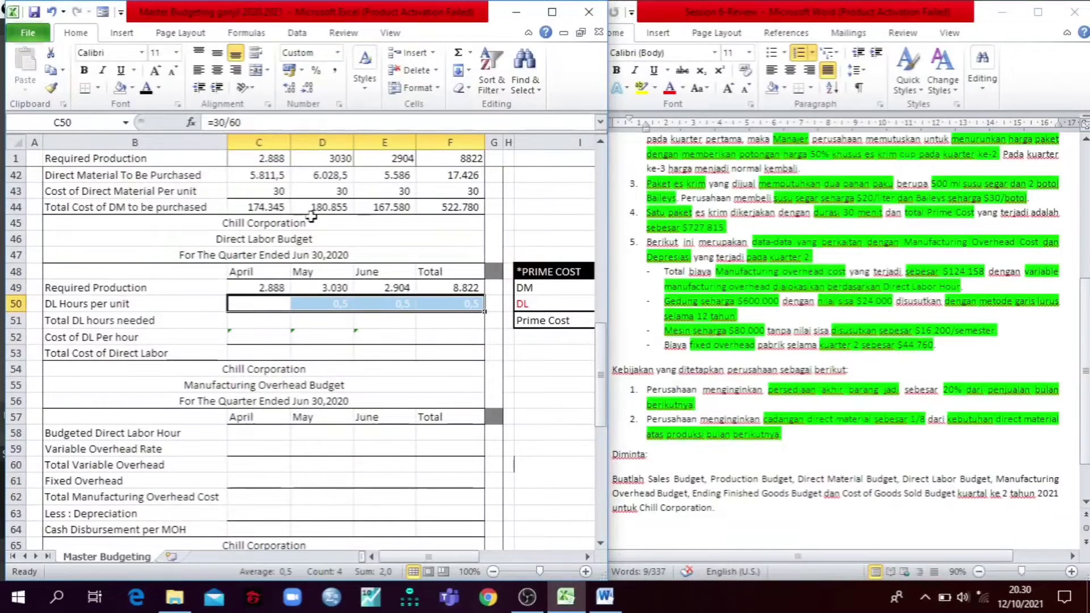
click(148, 92)
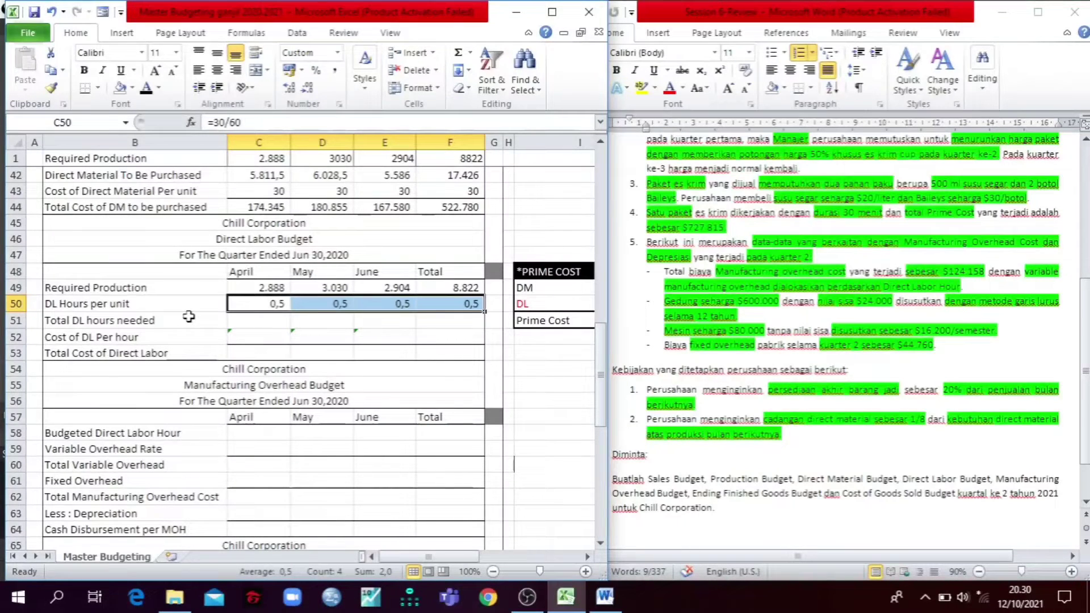
click(256, 319)
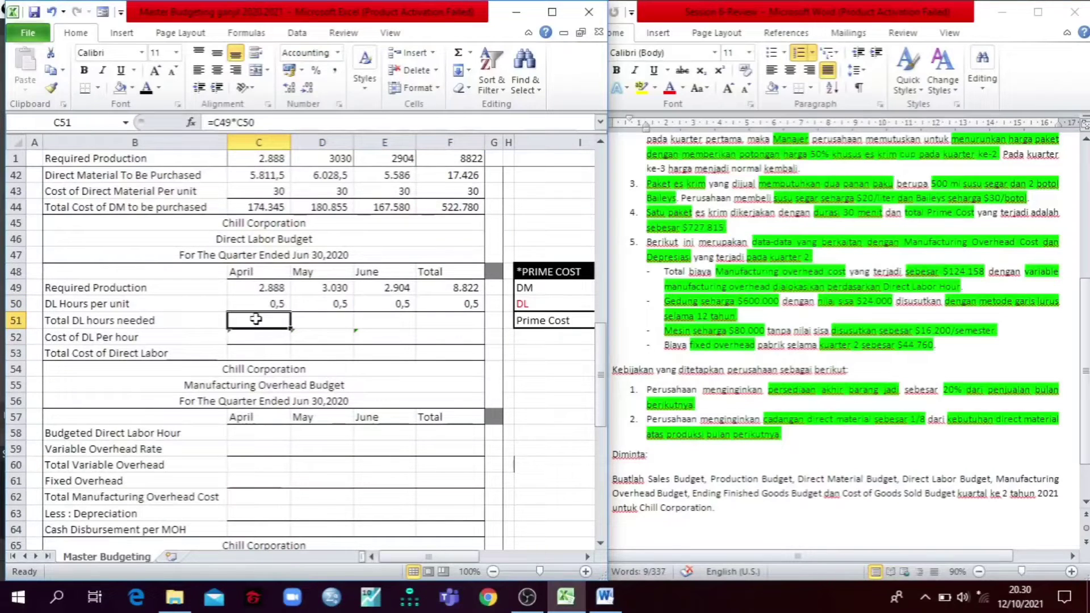
click(147, 88)
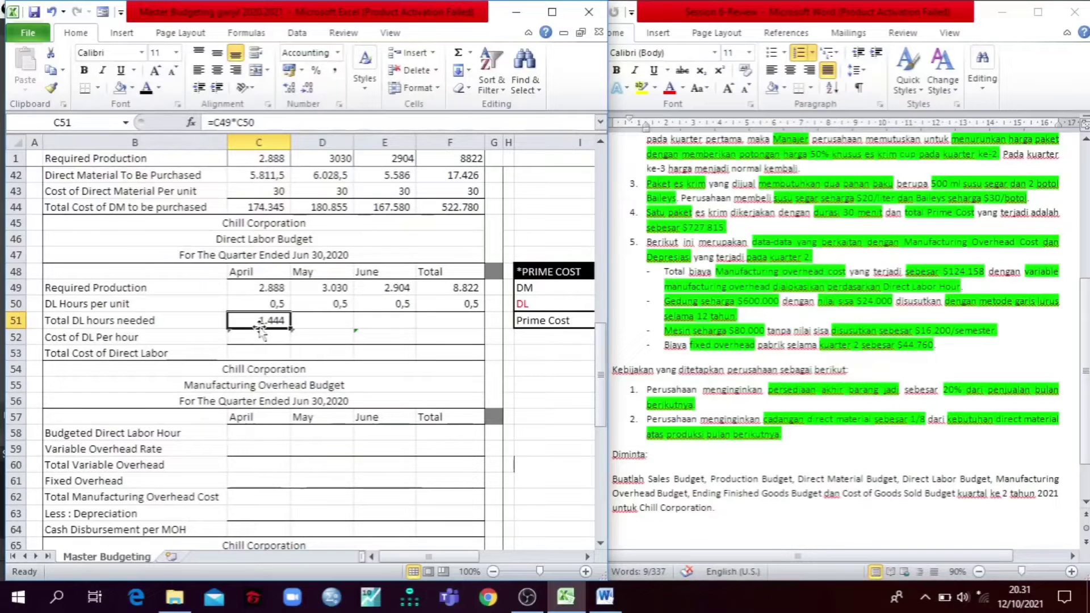
drag(290, 329, 454, 322)
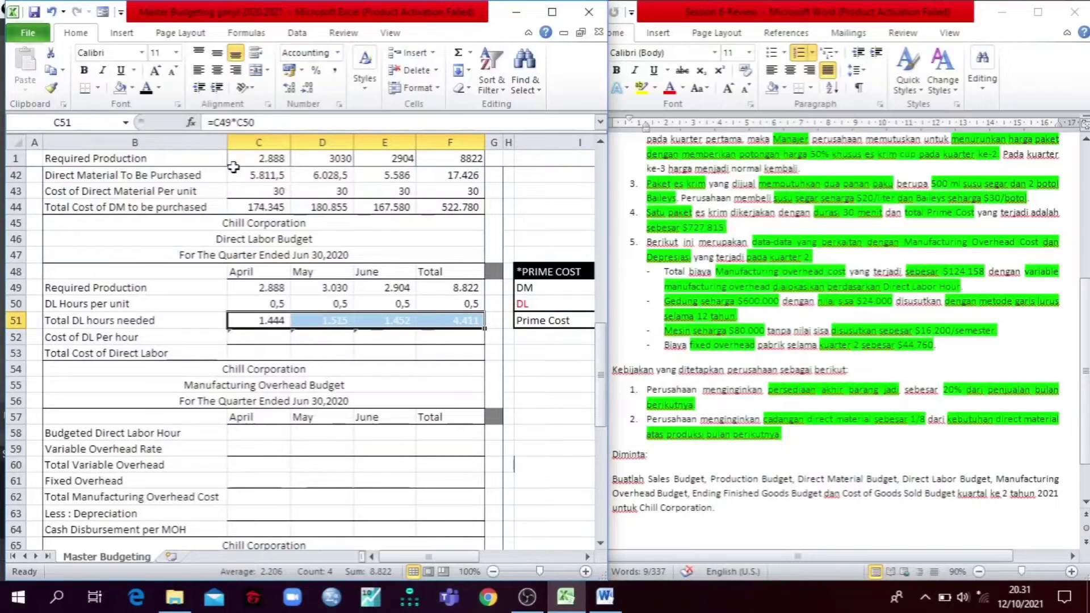
click(147, 88)
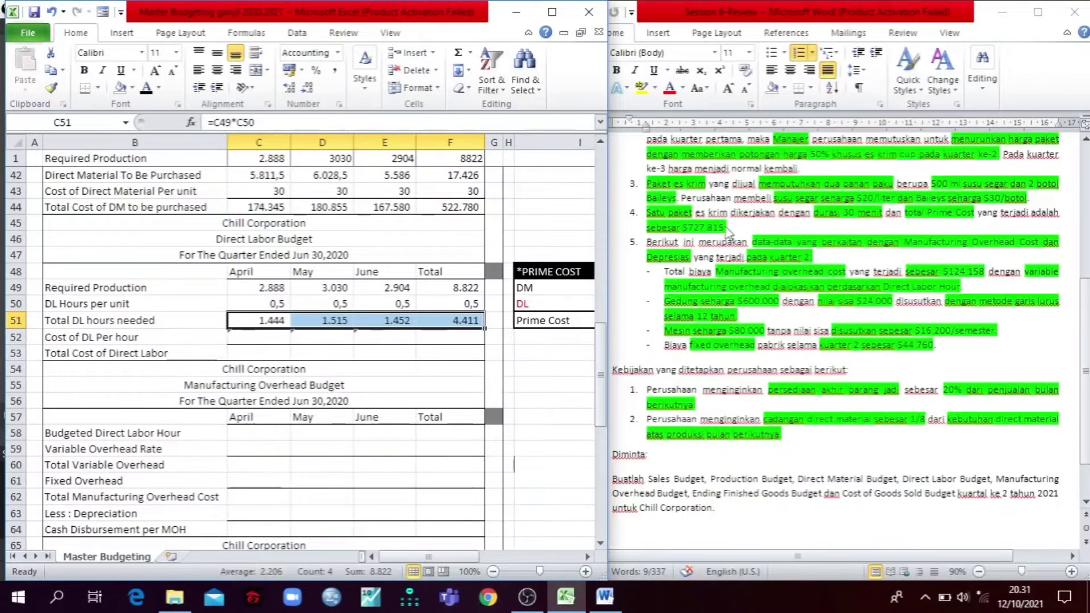
Step: Locate the total Prime Cost in item 4 of the Word case and maximize the workbook window
click(909, 219)
double_click(909, 216)
click(907, 213)
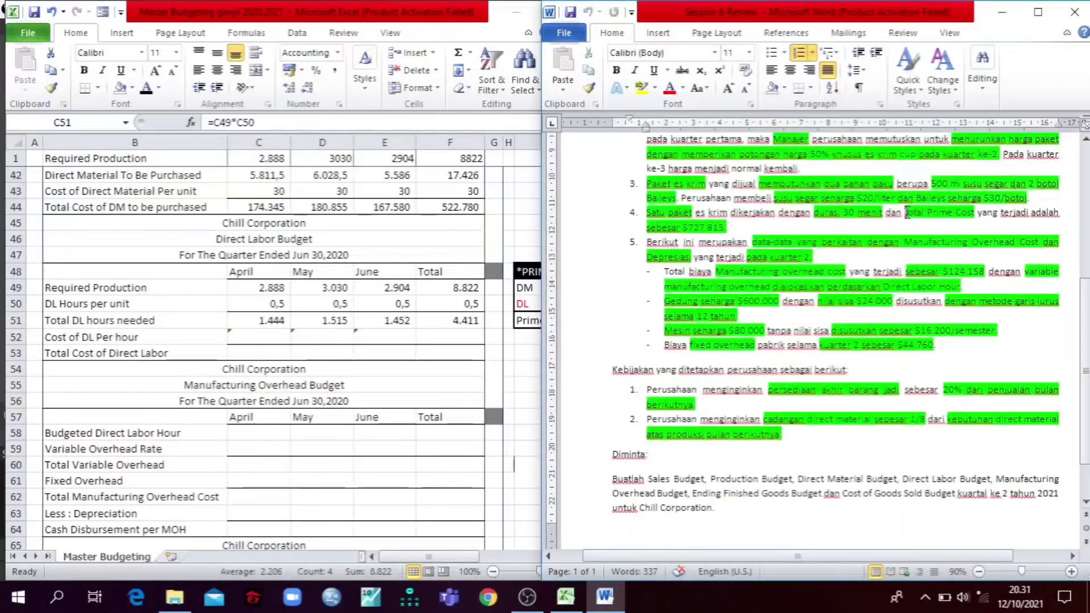
click(532, 214)
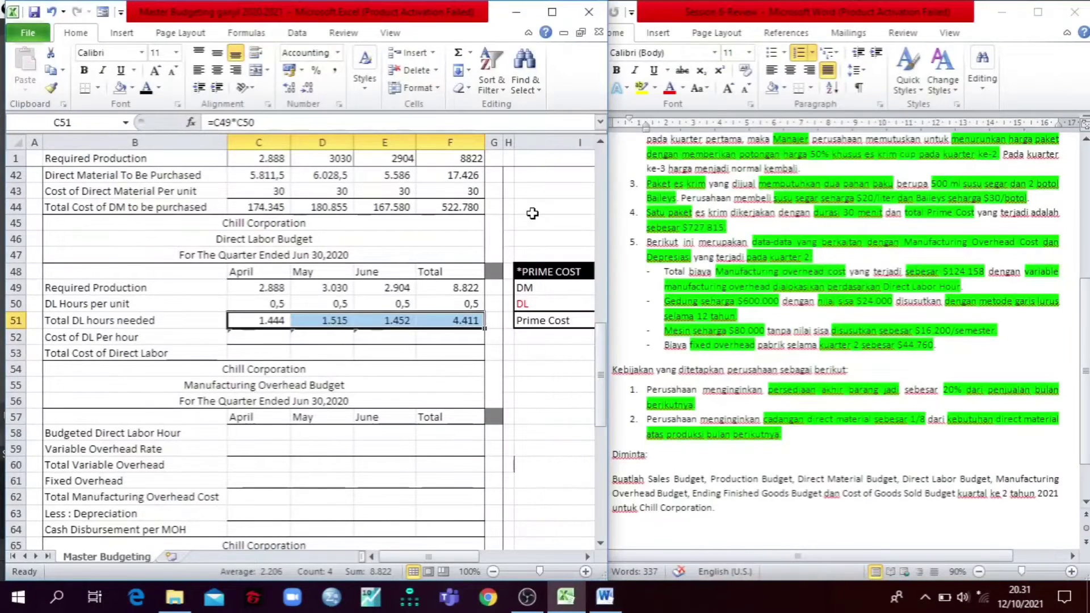
click(552, 11)
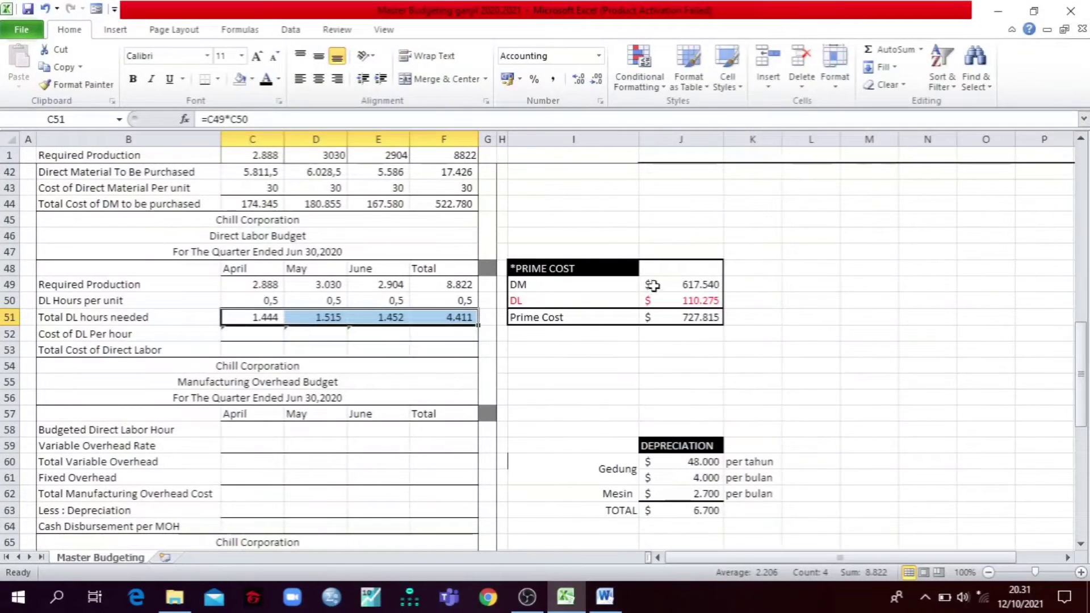
Step: Hide the DM, DL and Prime Cost amounts in J49:J51 with a white font
drag(650, 284, 670, 317)
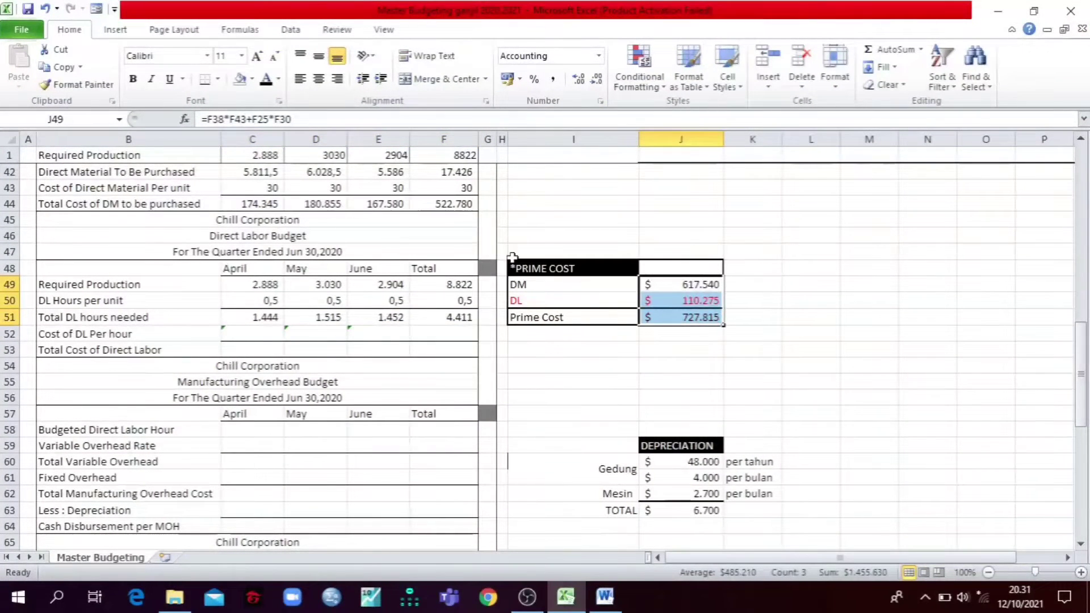
click(280, 80)
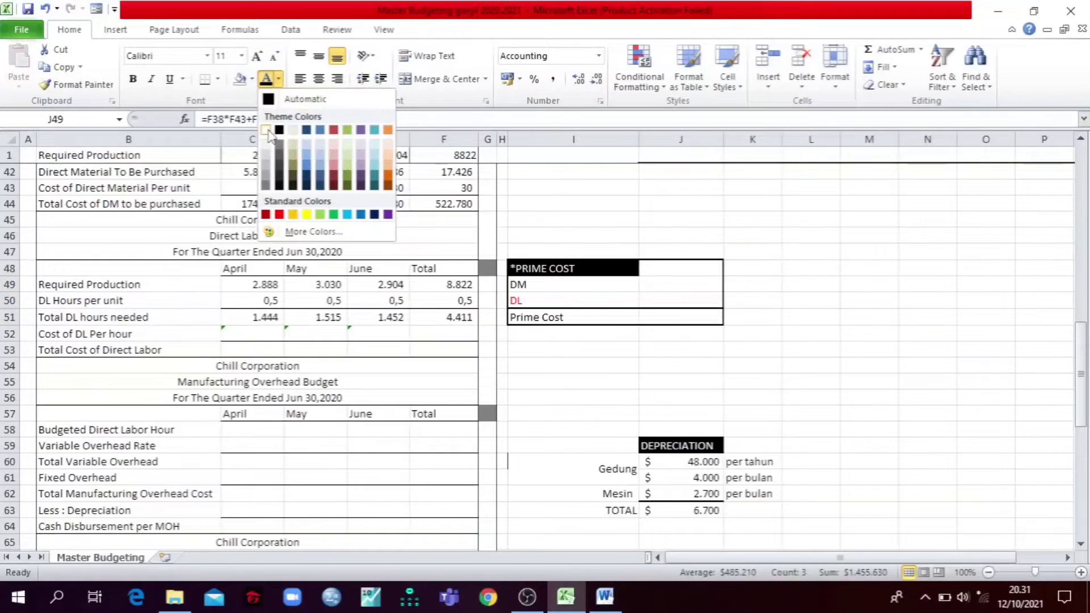
click(272, 133)
click(713, 239)
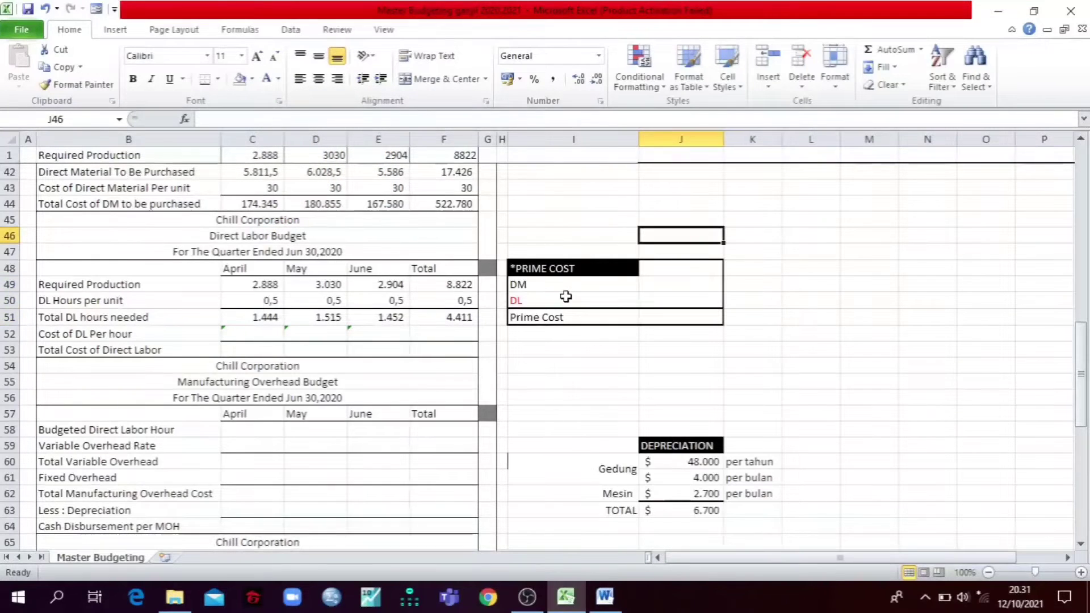
Step: Reveal only the Prime Cost total in J51 with a black font
click(675, 317)
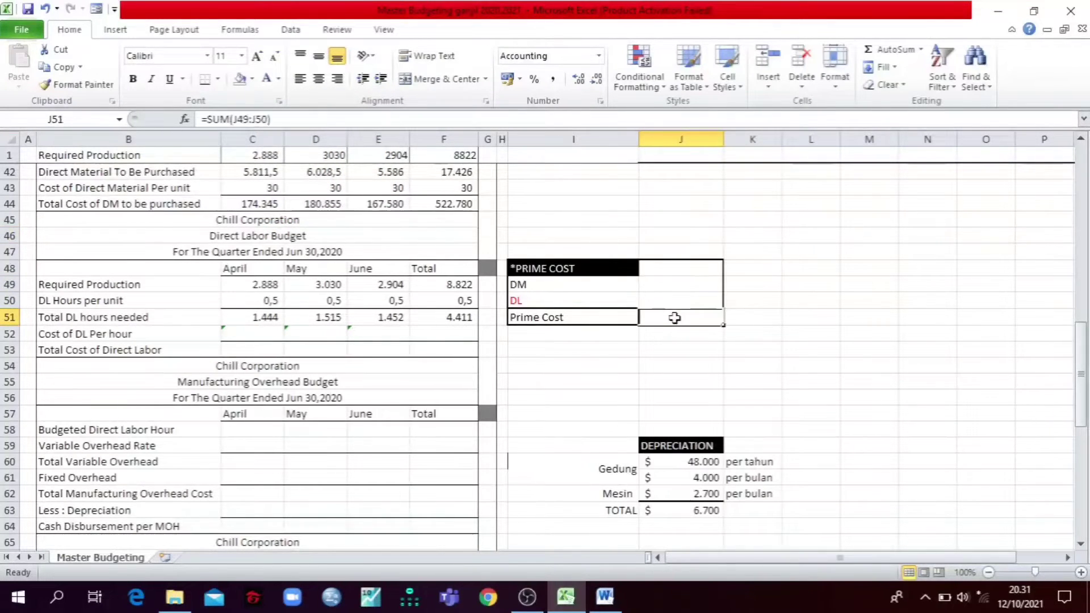
click(278, 79)
key(Escape)
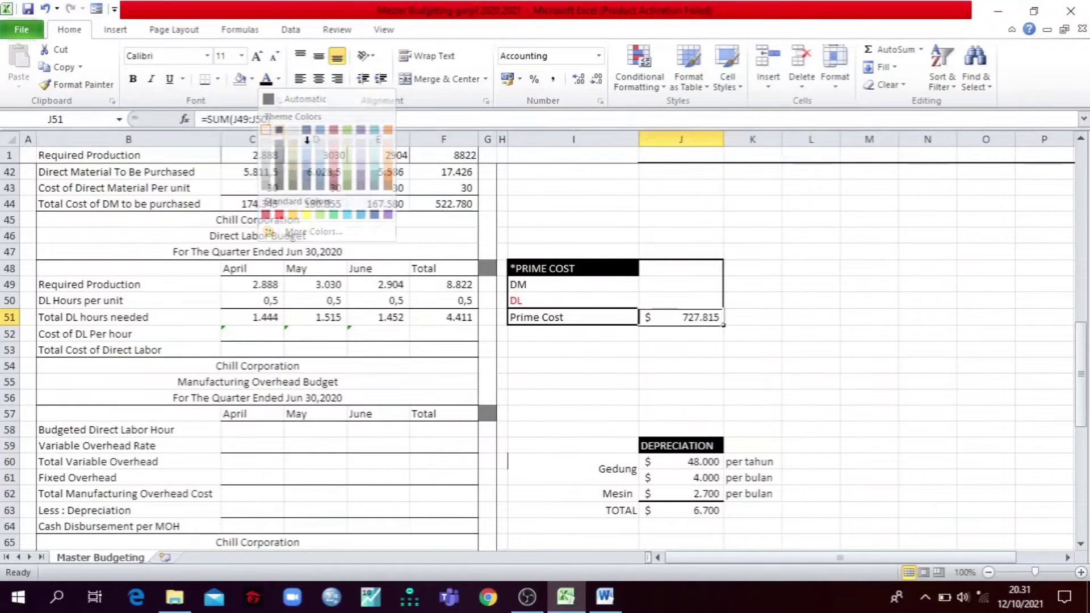
click(789, 251)
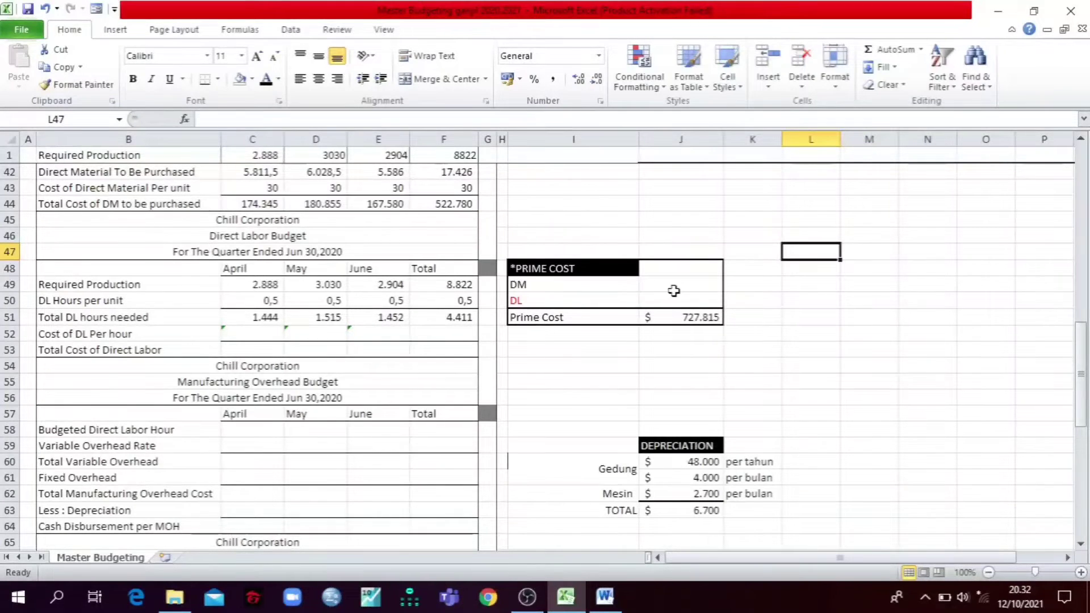
Step: Examine the DM prime cost formula in J49 and the cells it references in both direct material budgets
scroll(683, 237, up, 4)
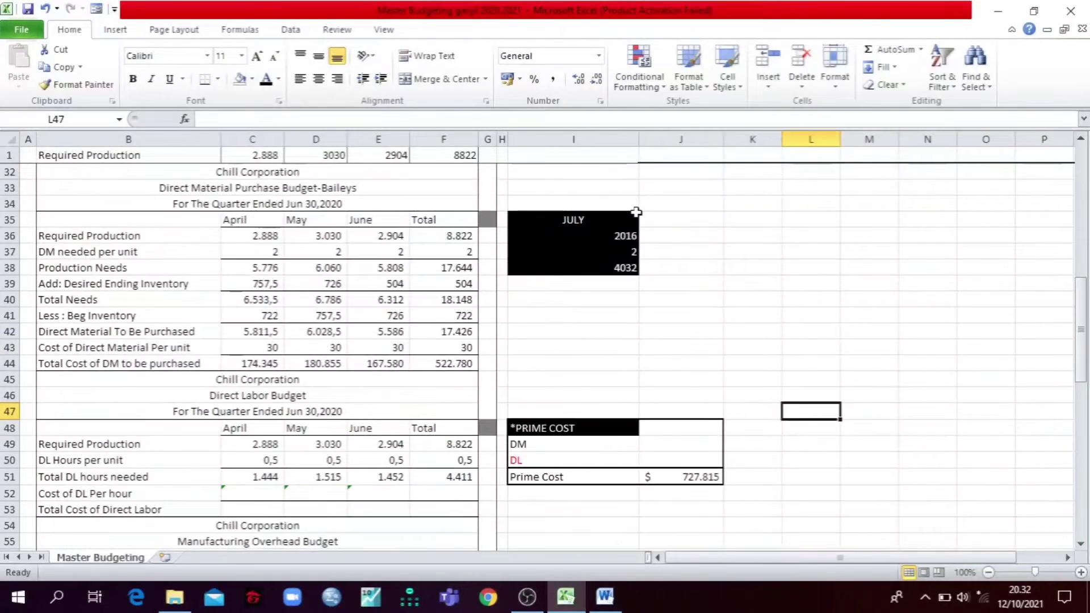
click(659, 444)
click(338, 120)
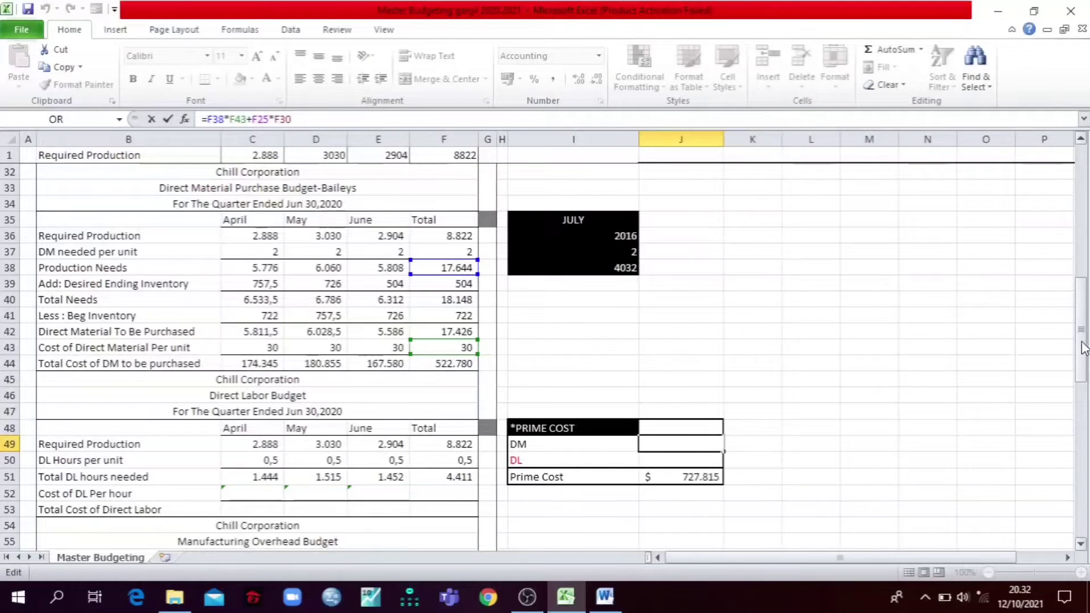
drag(1083, 340, 1084, 306)
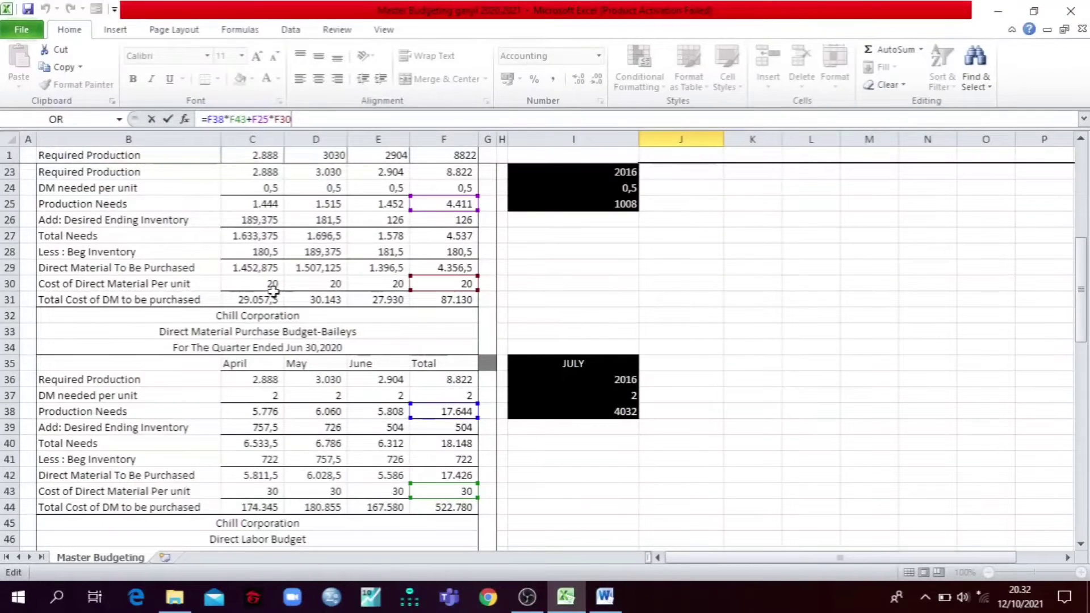
key(Return)
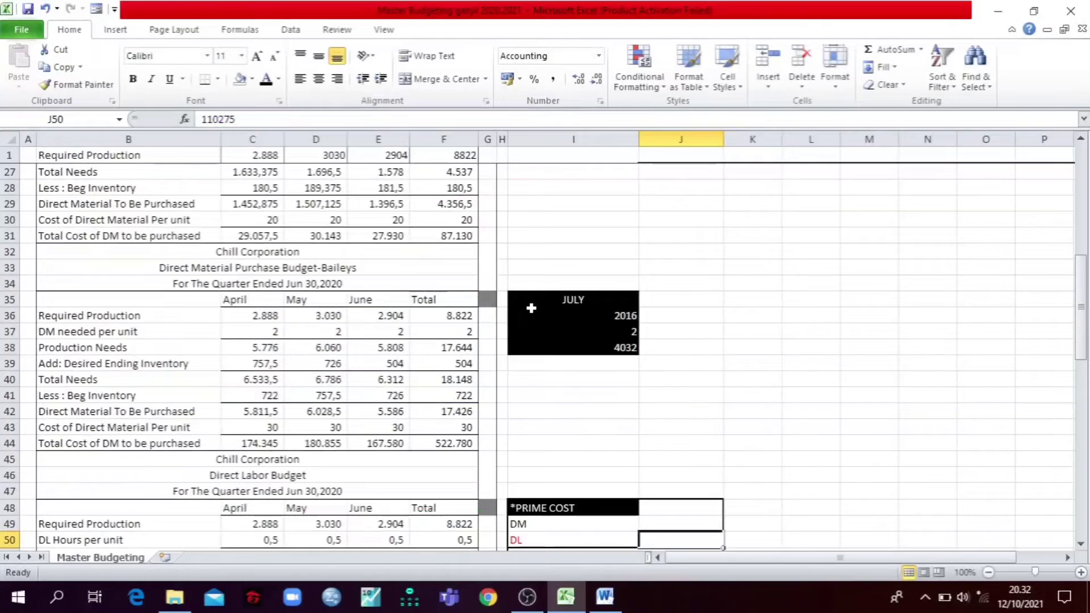
key(Up)
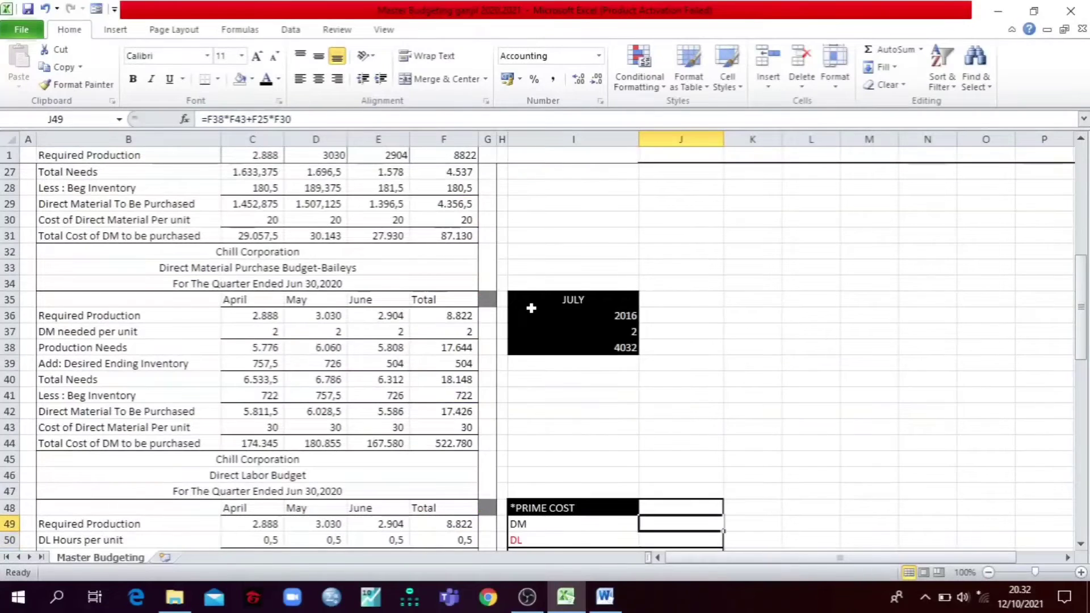
Step: Reveal the DM and DL amounts of the Prime Cost table in J49 and J50 with a black font
click(265, 81)
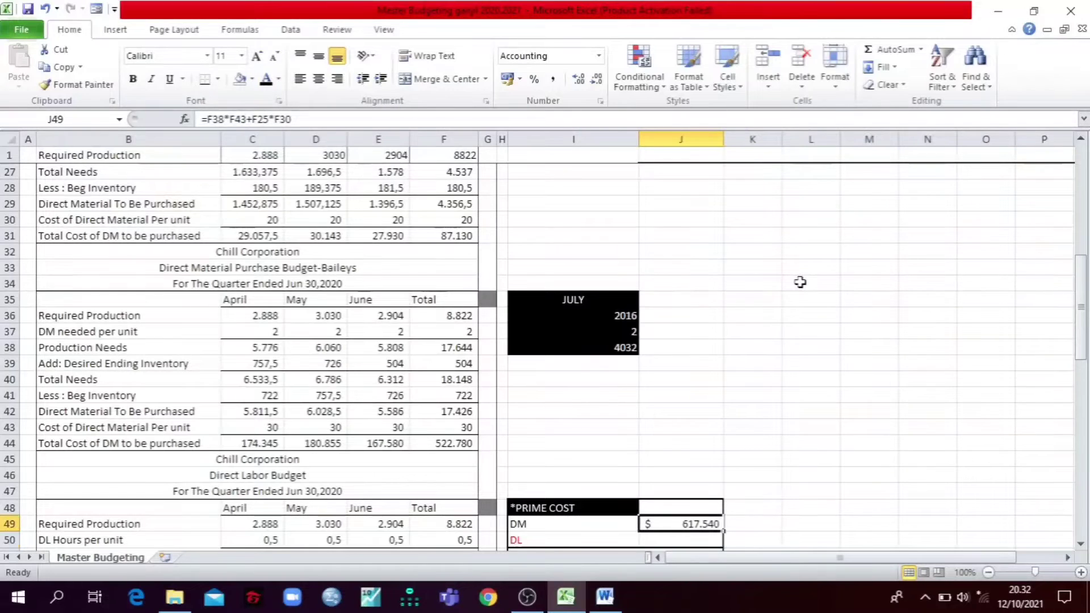
key(Down)
key(Down)
key(Down)
key(Down)
key(Down)
key(Down)
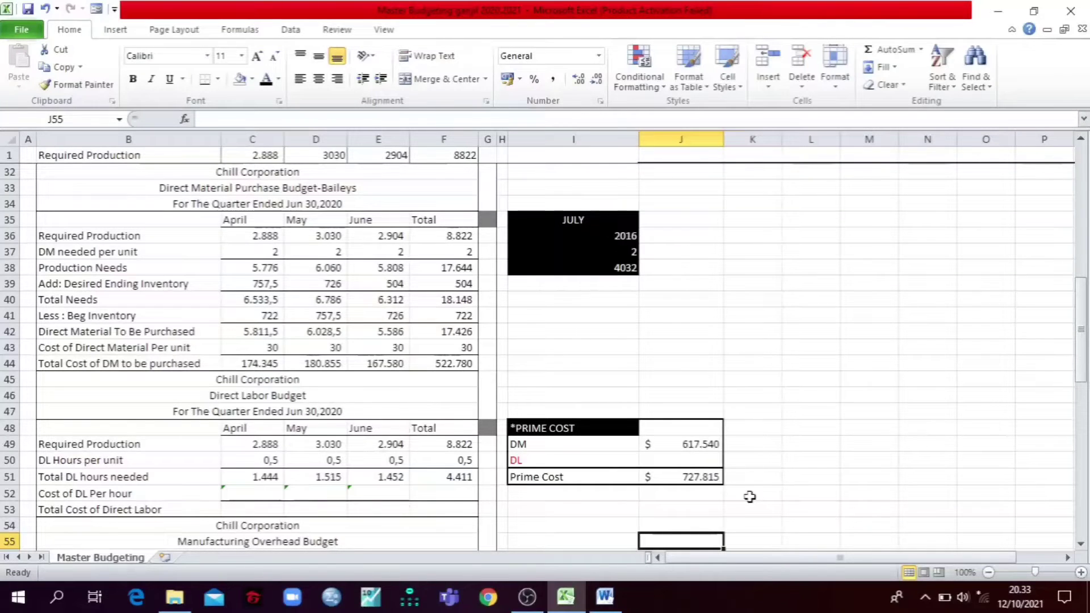
click(712, 461)
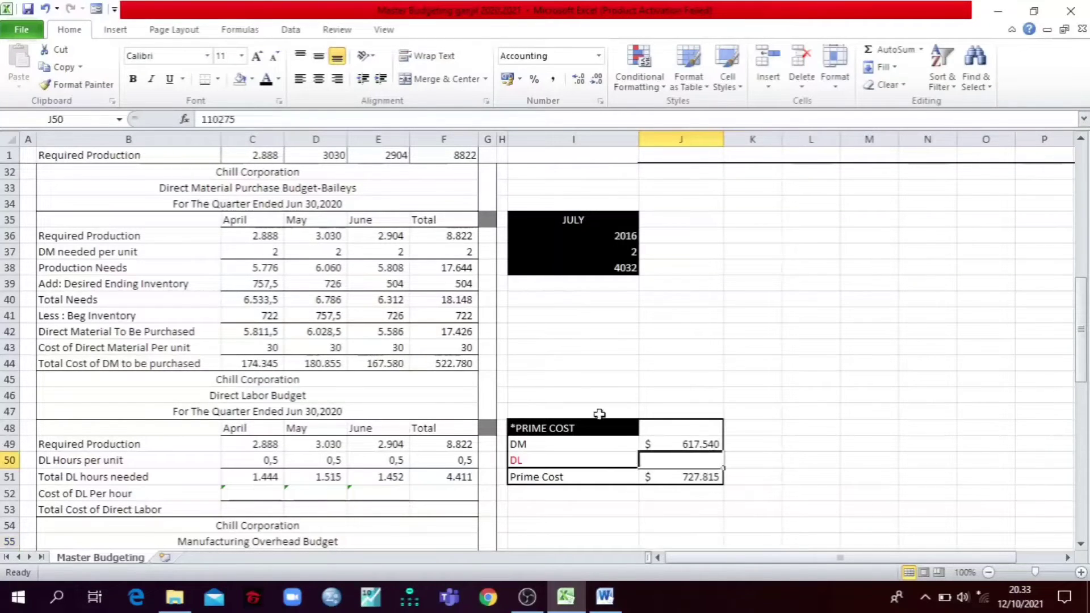
click(940, 285)
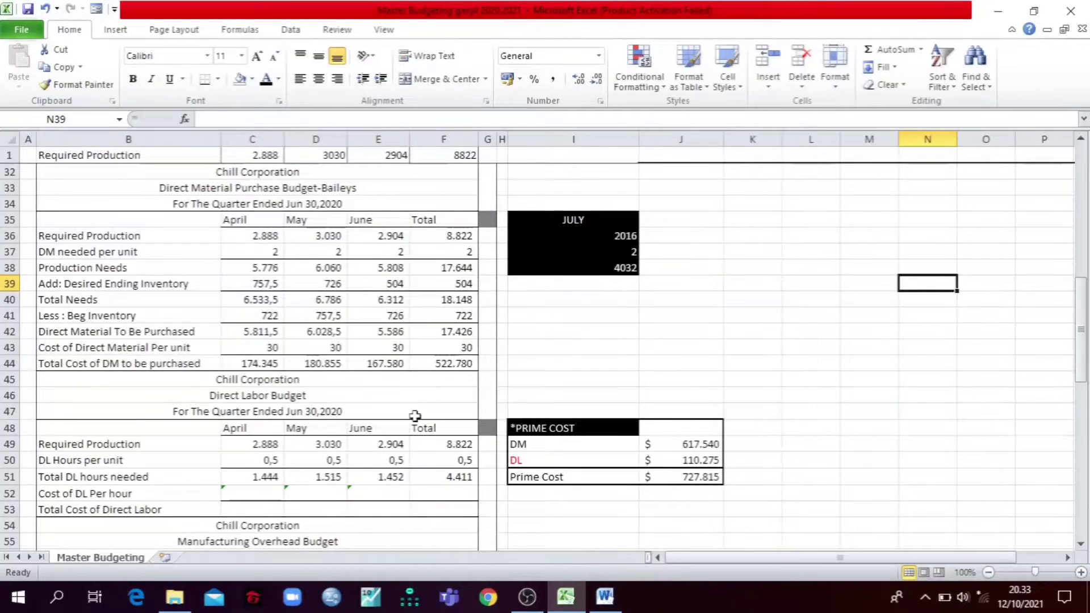
Step: Reveal the quarter's Total Cost of Direct Labor in F53 and Cost of DL Per hour in F52 with a black font
click(445, 508)
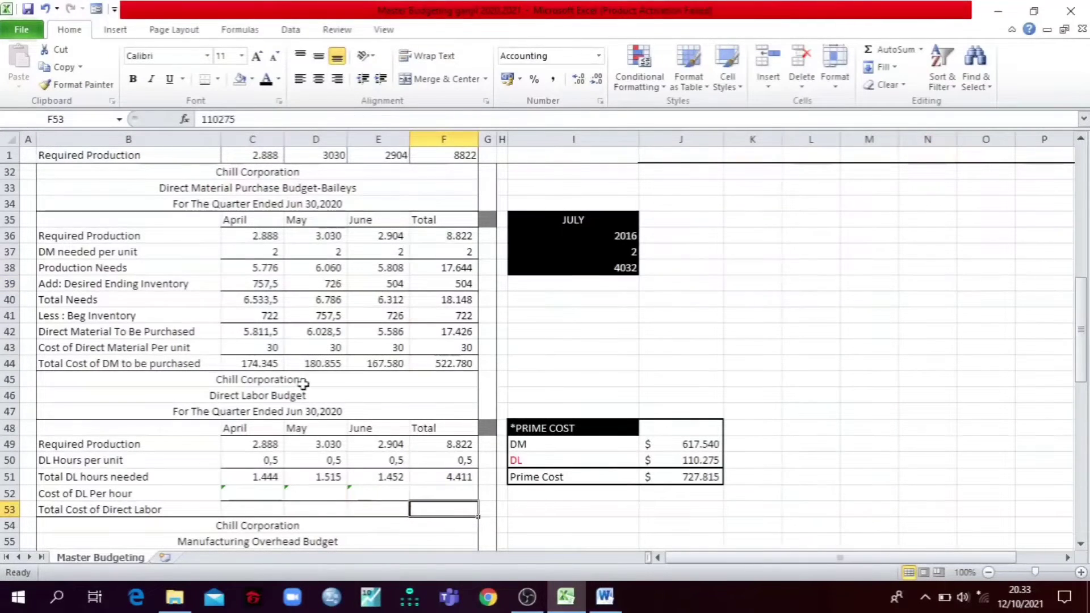
click(265, 79)
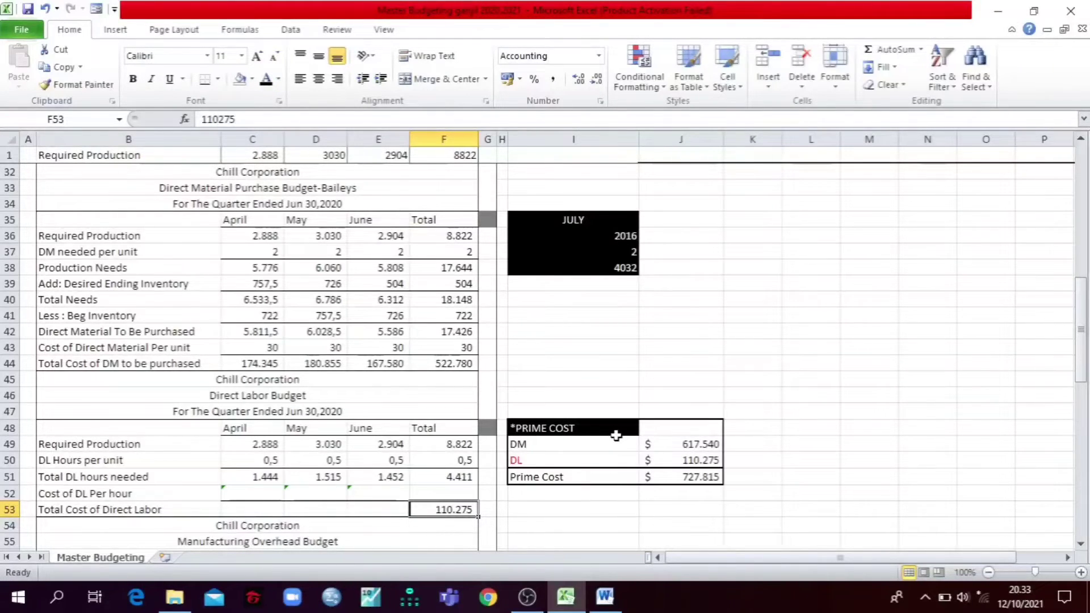
click(463, 492)
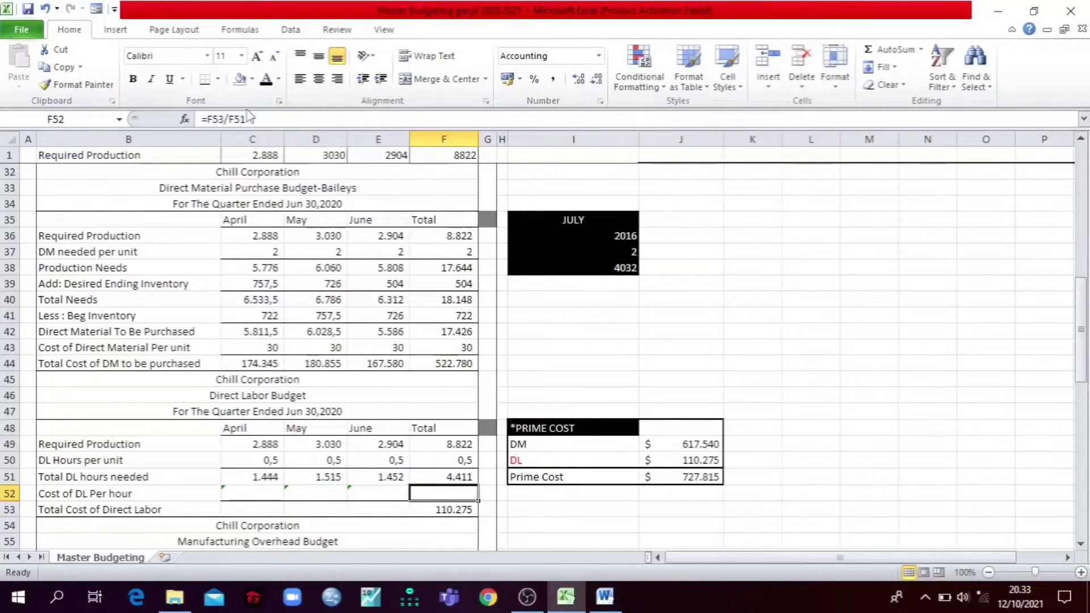
click(263, 120)
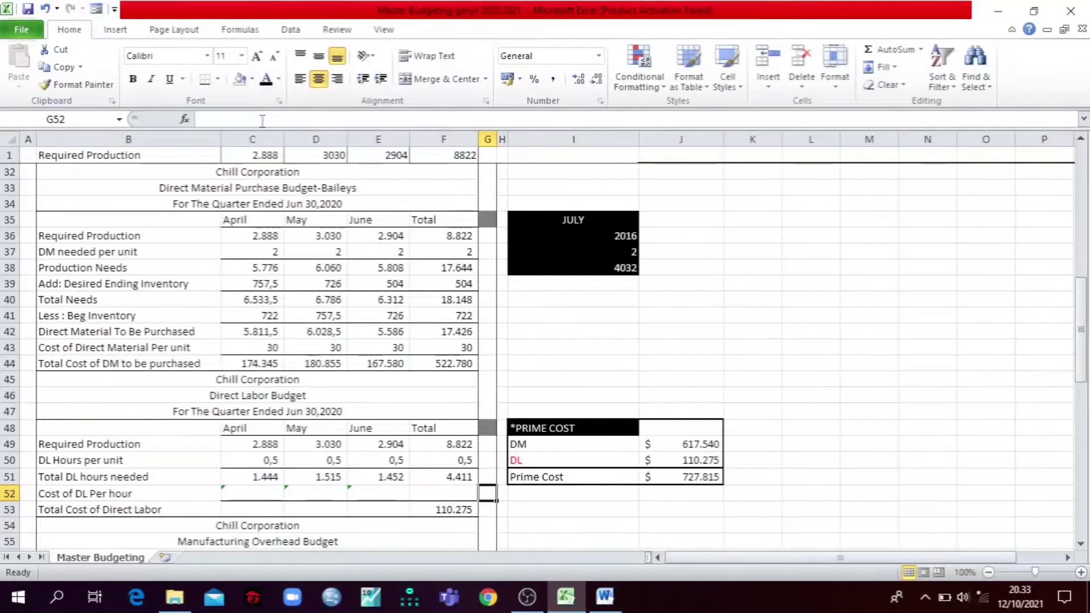
key(Left)
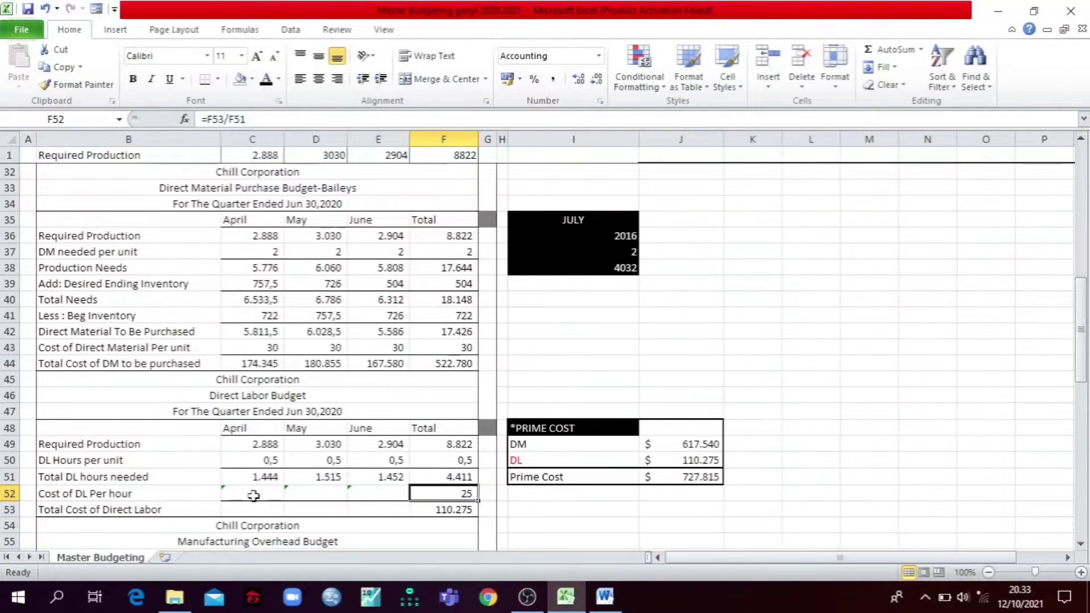
Step: Reveal the April to June Cost of DL Per hour values in C52:E52 with a black font
drag(254, 495, 378, 494)
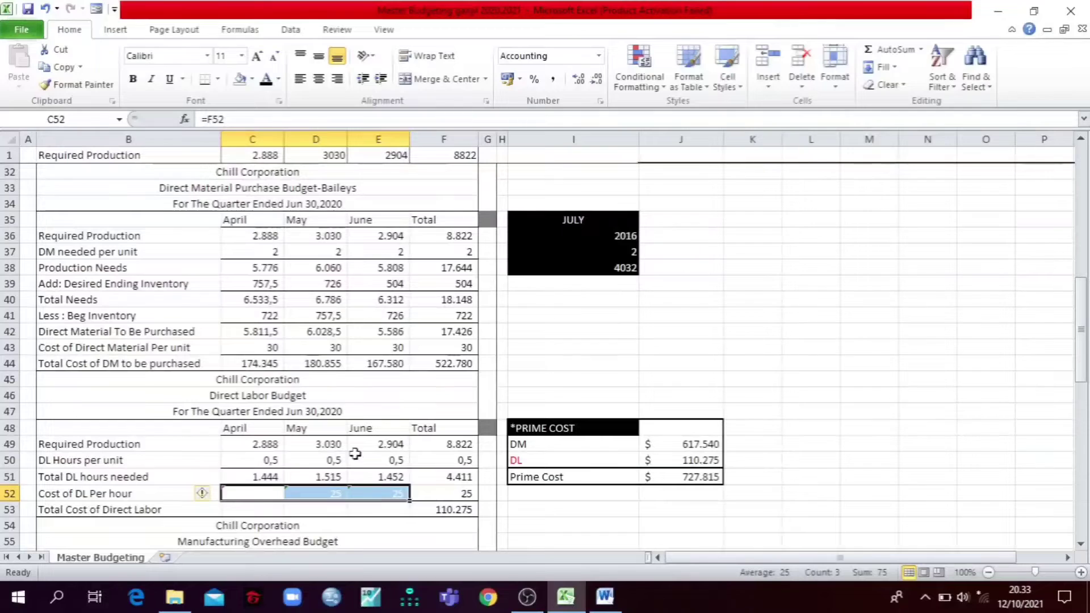
click(265, 80)
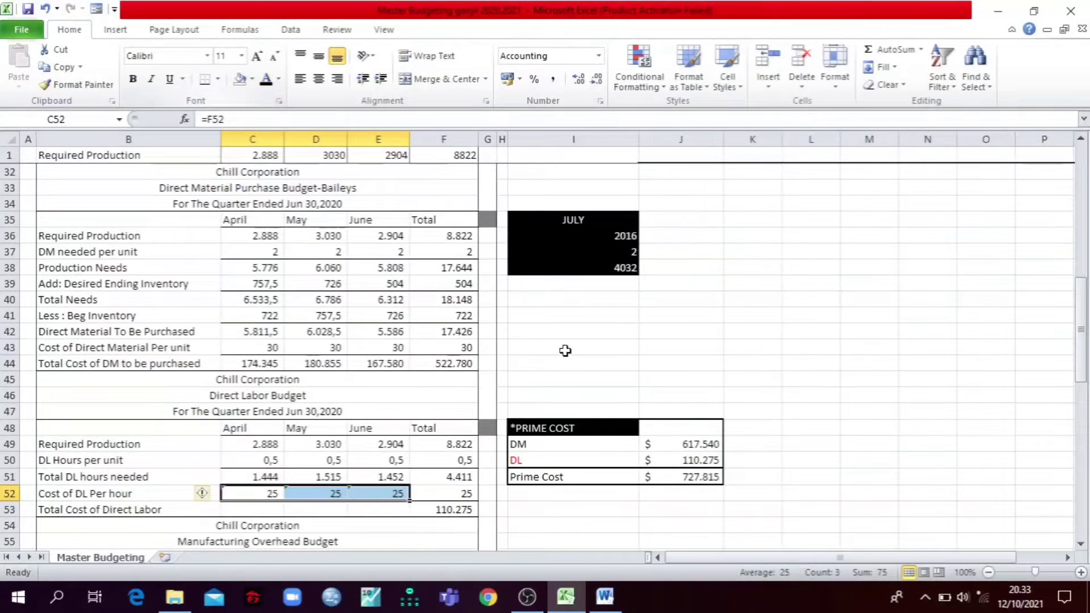
click(615, 360)
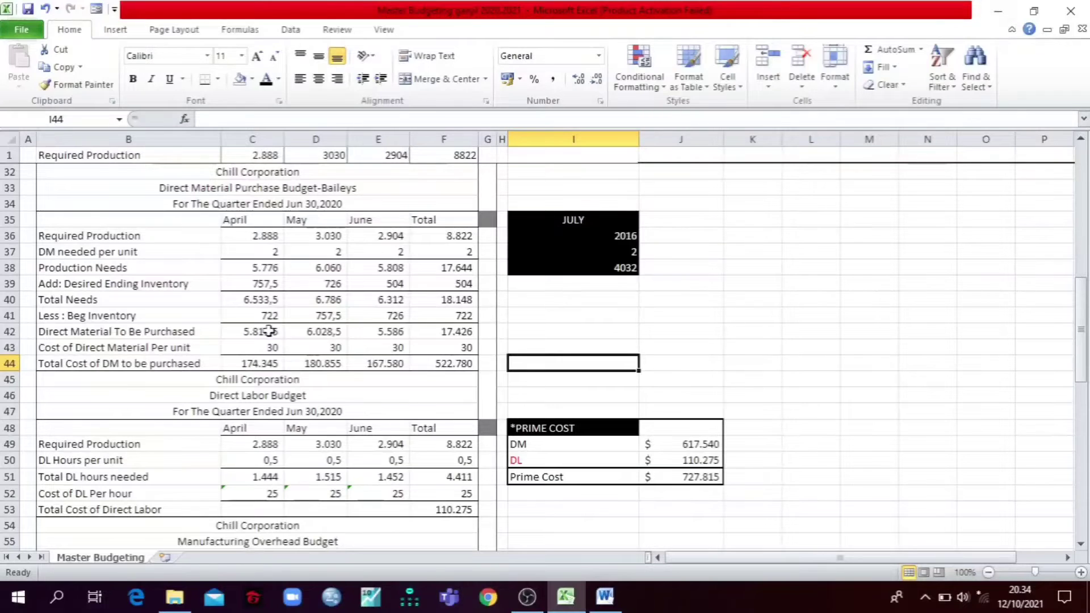
Step: Reveal the April to June Total Cost of Direct Labor amounts in C53:E53 with a black font
scroll(263, 331, down, 3)
scroll(256, 344, up, 3)
click(268, 510)
drag(268, 510, 378, 510)
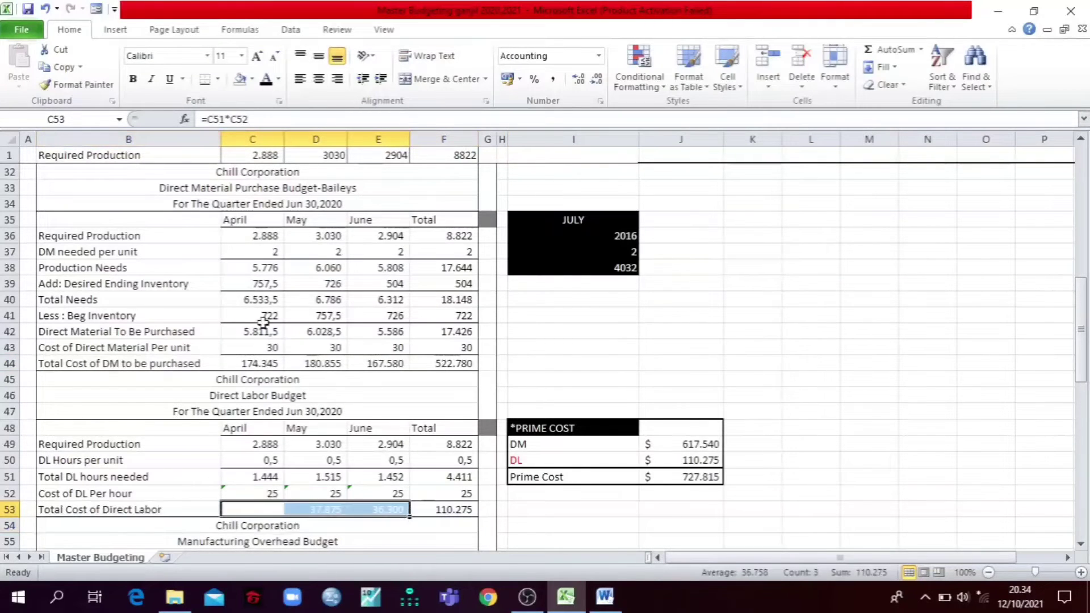
click(267, 80)
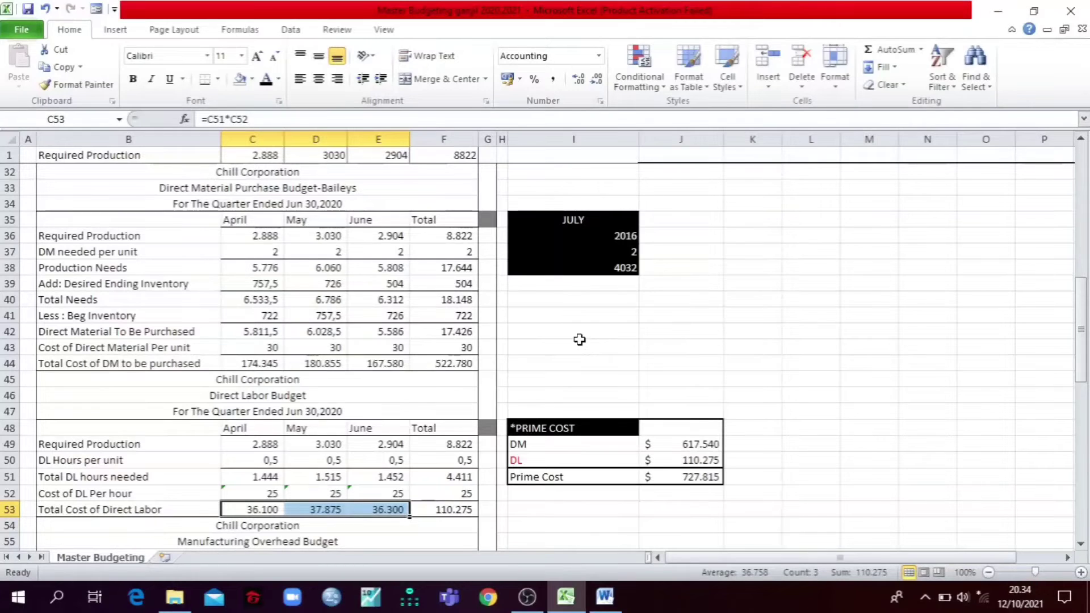
Step: Place the Manufacturing Overhead Budget beside the Word case and review the overhead and depreciation data in item 5
scroll(579, 340, down, 5)
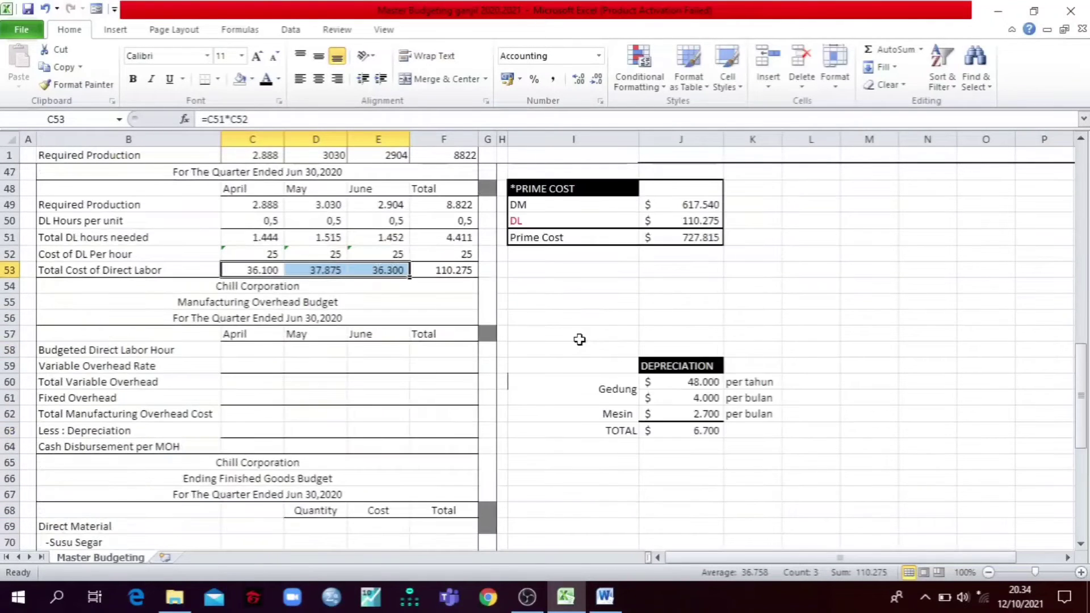
scroll(579, 339, up, 2)
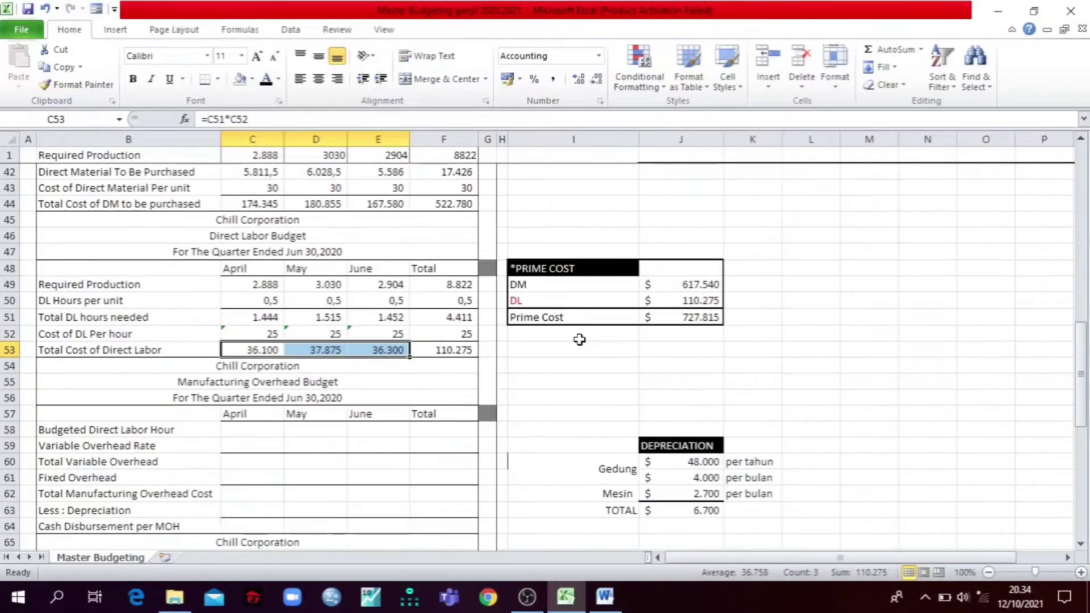
scroll(579, 339, down, 4)
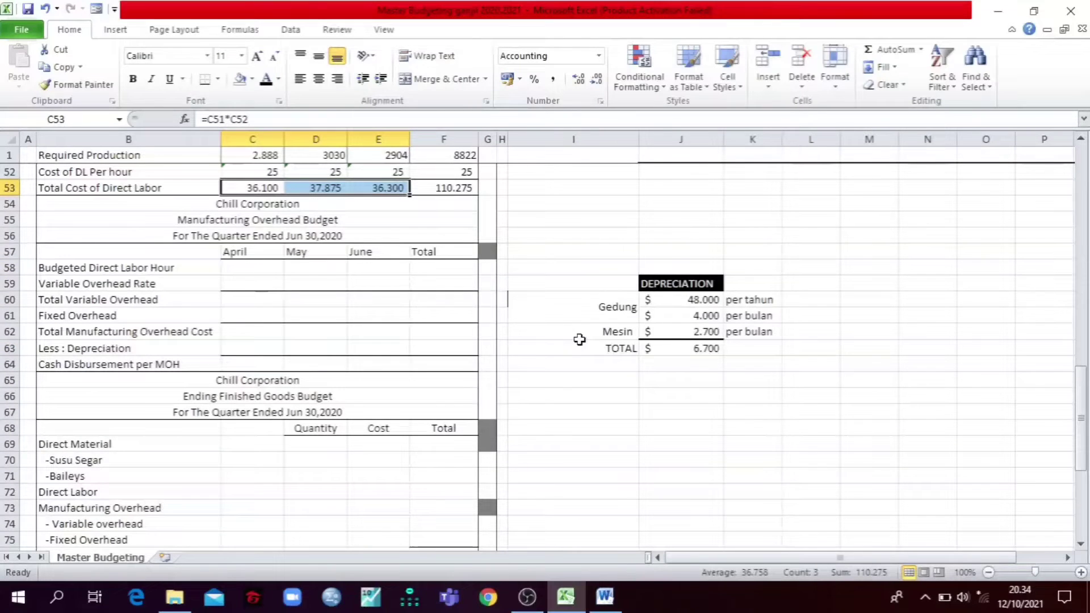
click(1034, 11)
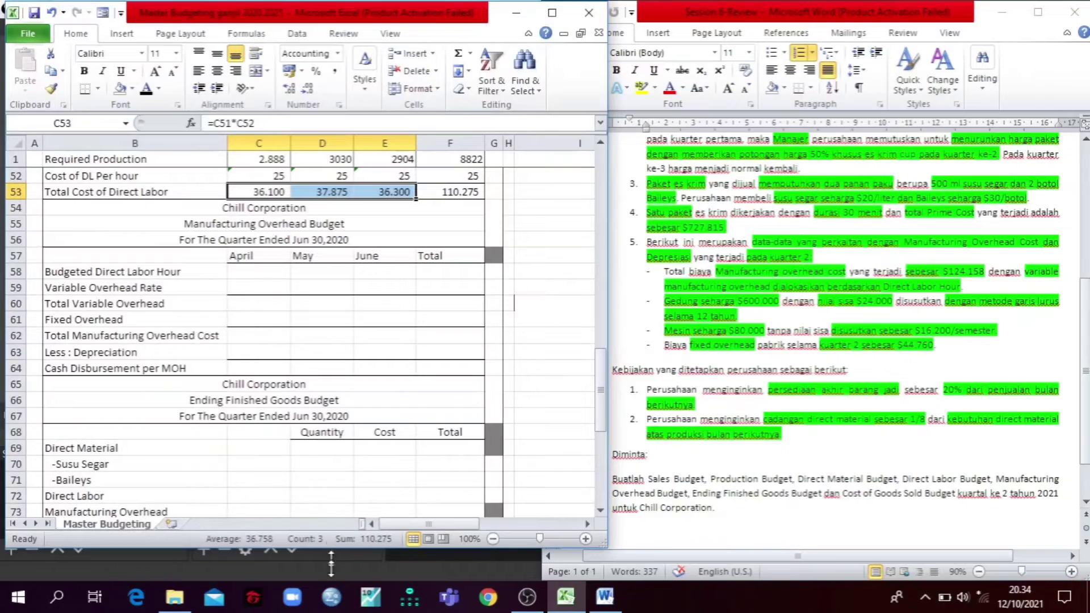
drag(331, 563, 333, 568)
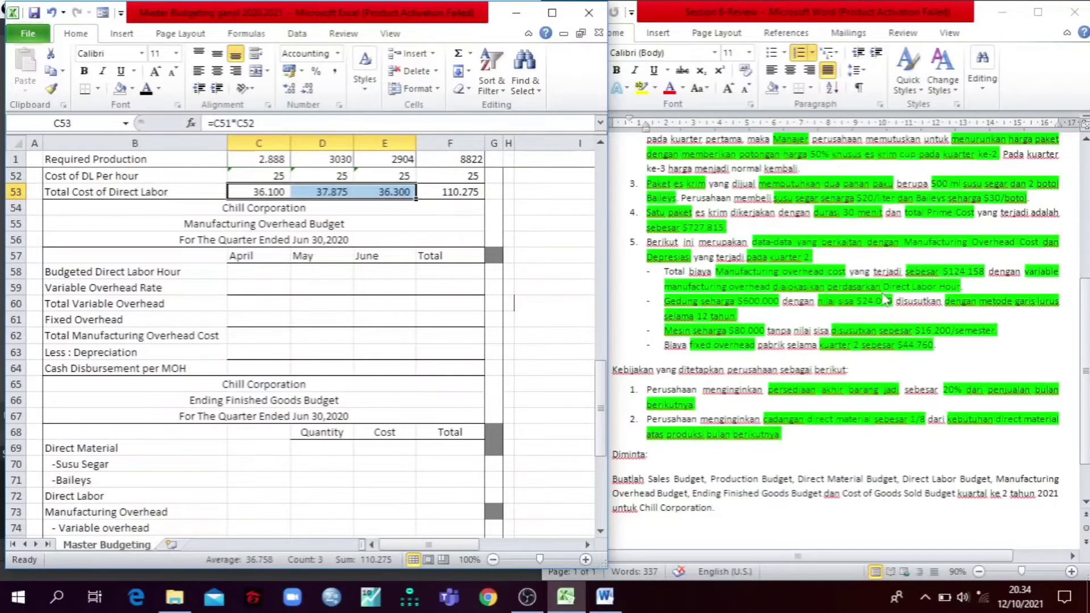
click(744, 286)
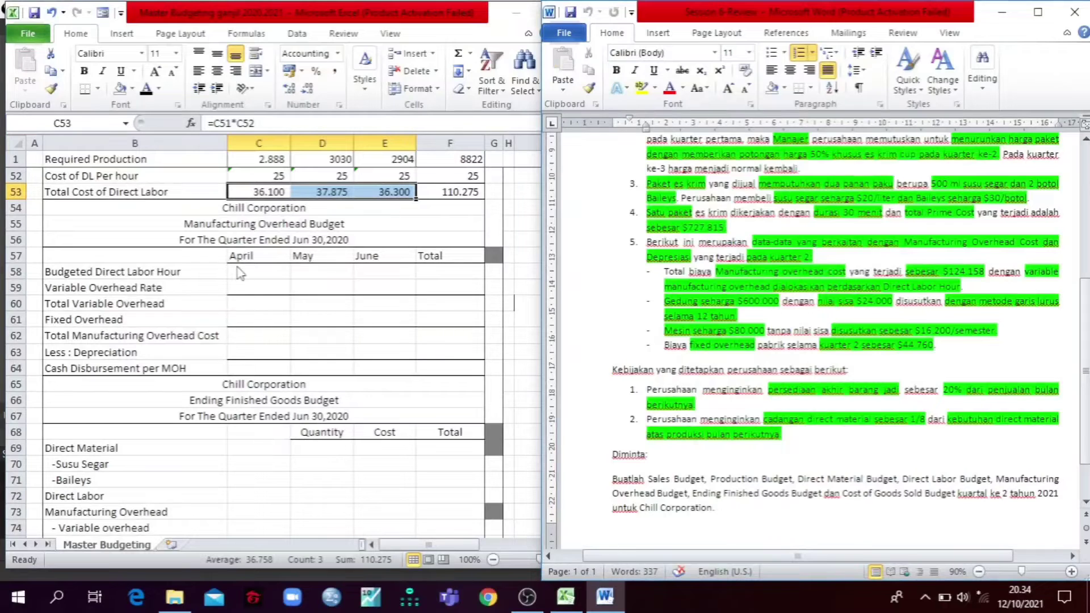
click(321, 277)
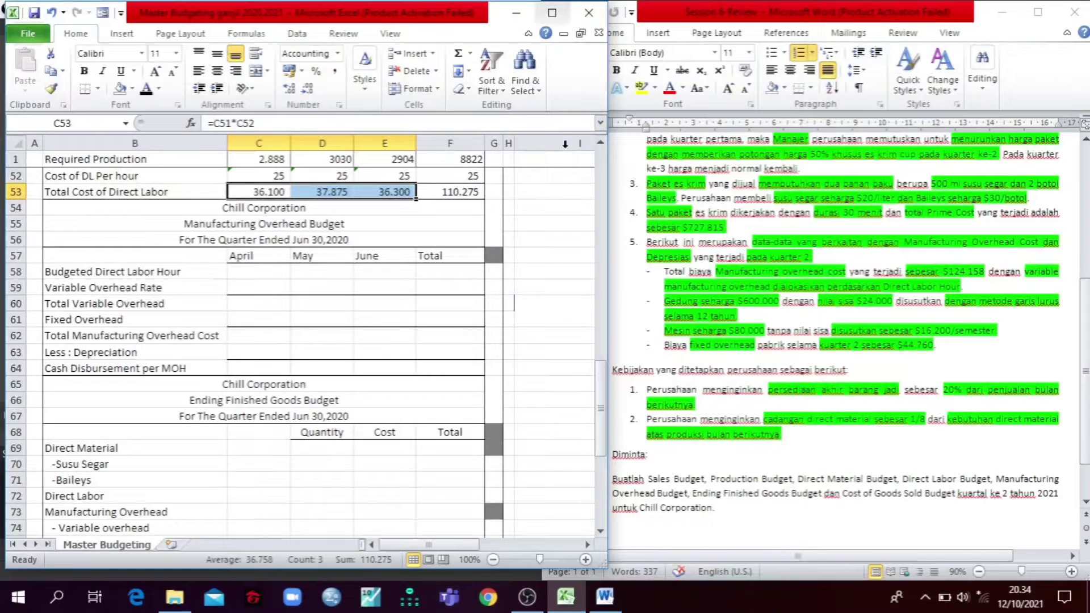
Step: Maximize the workbook and compare the April Budgeted Direct Labor Hour formula in C58 with the Total DL hours needed row
click(553, 17)
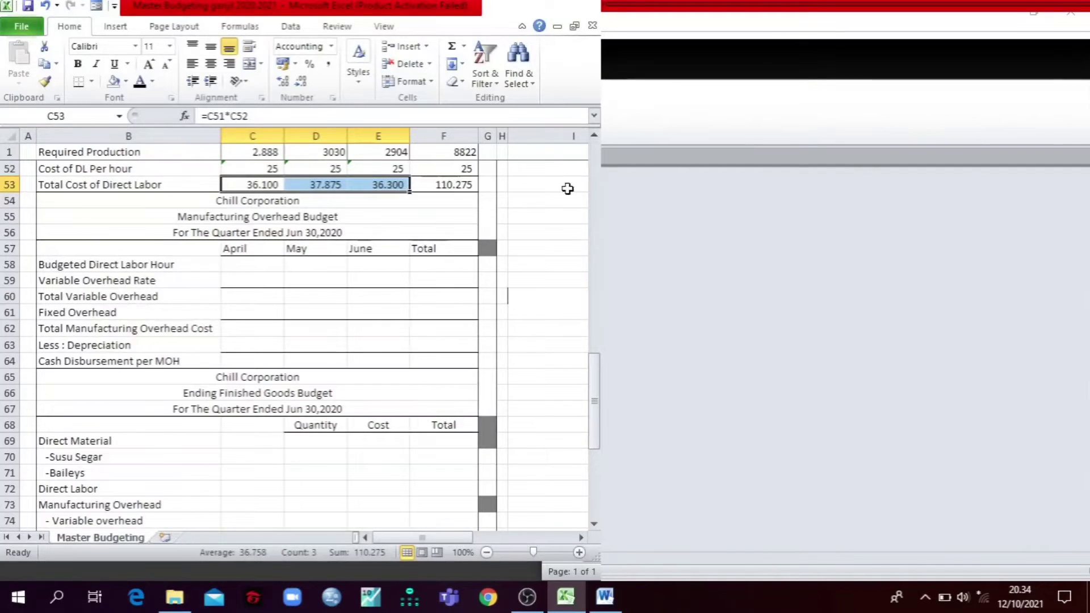
click(553, 604)
click(557, 608)
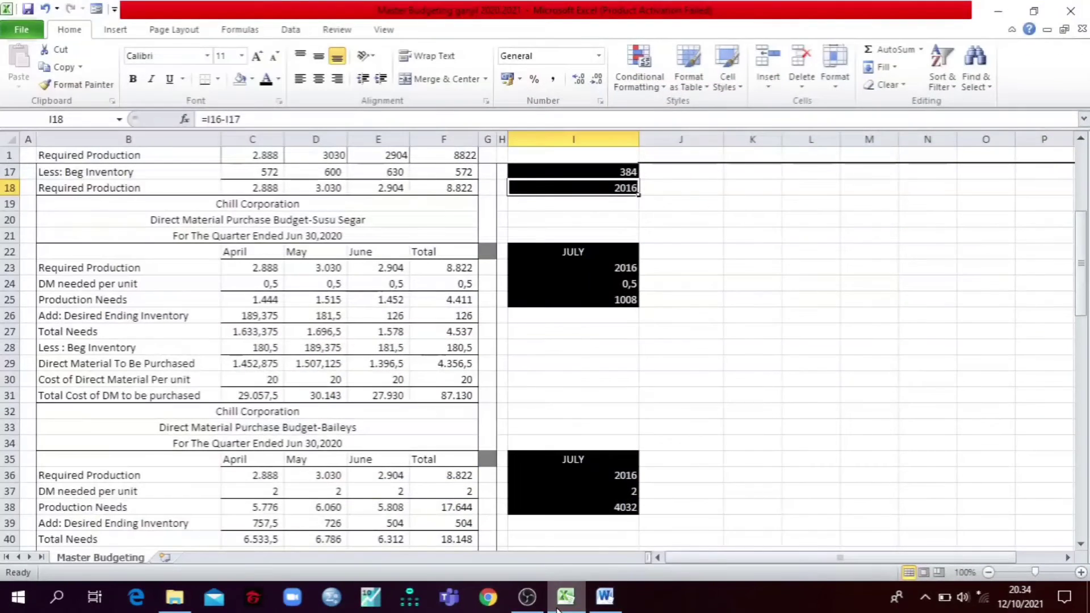
scroll(400, 318, down, 5)
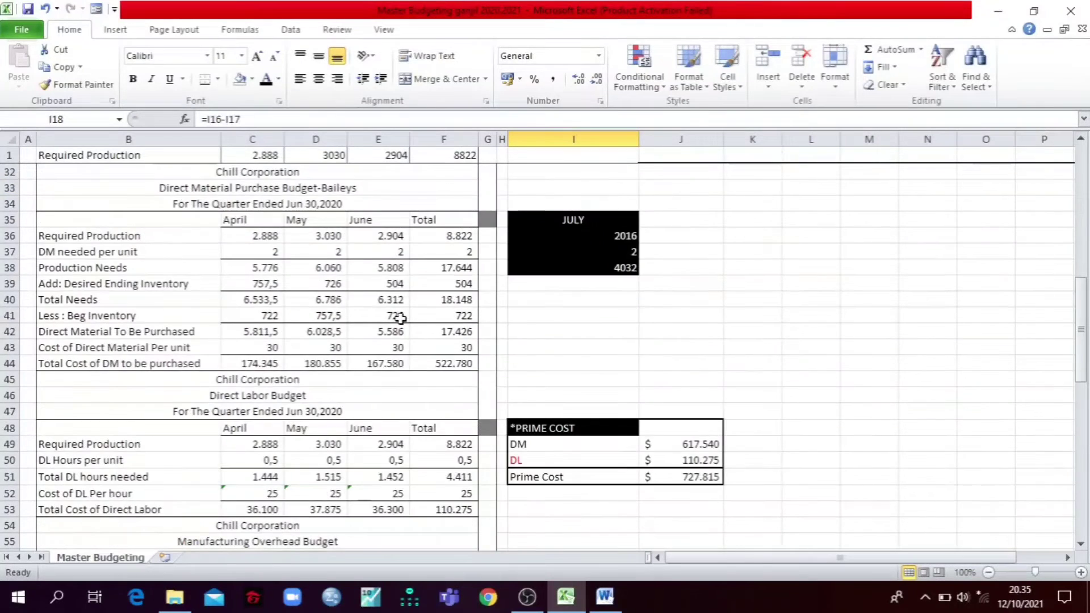
scroll(400, 318, down, 5)
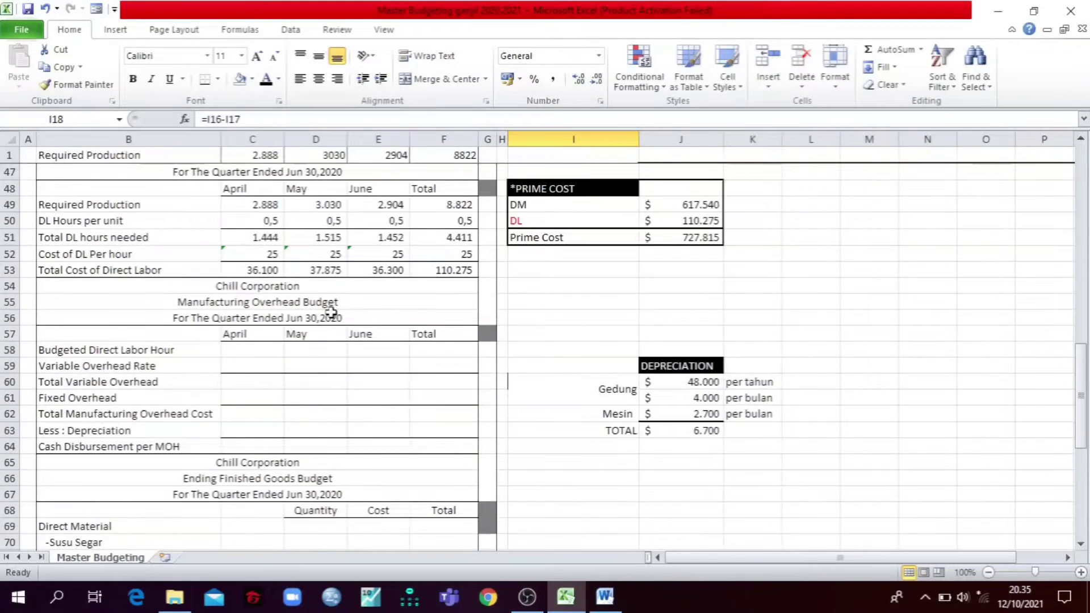
scroll(332, 310, up, 2)
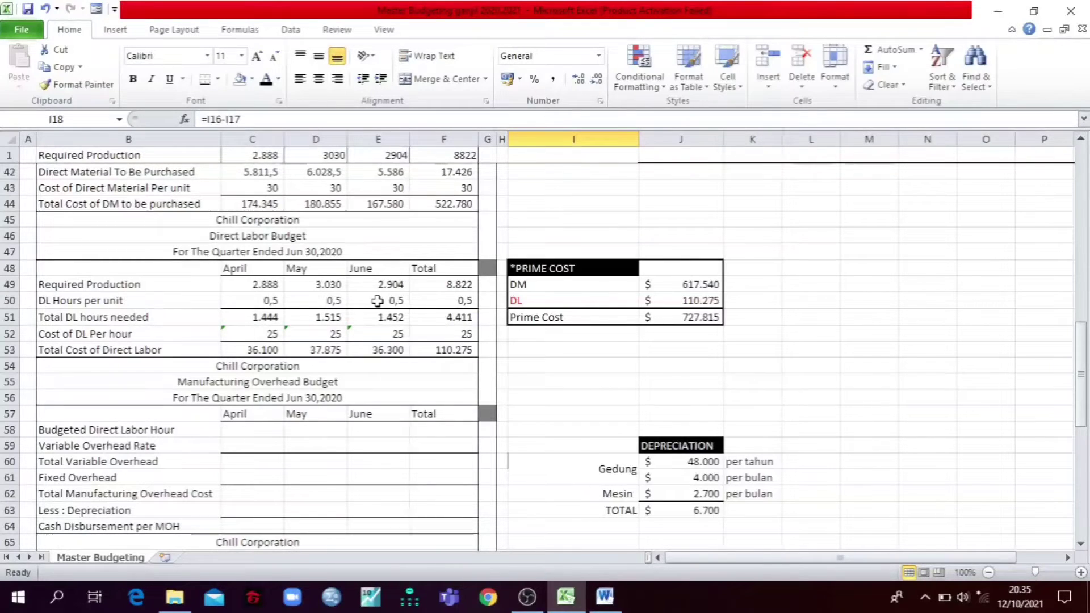
scroll(381, 383, down, 2)
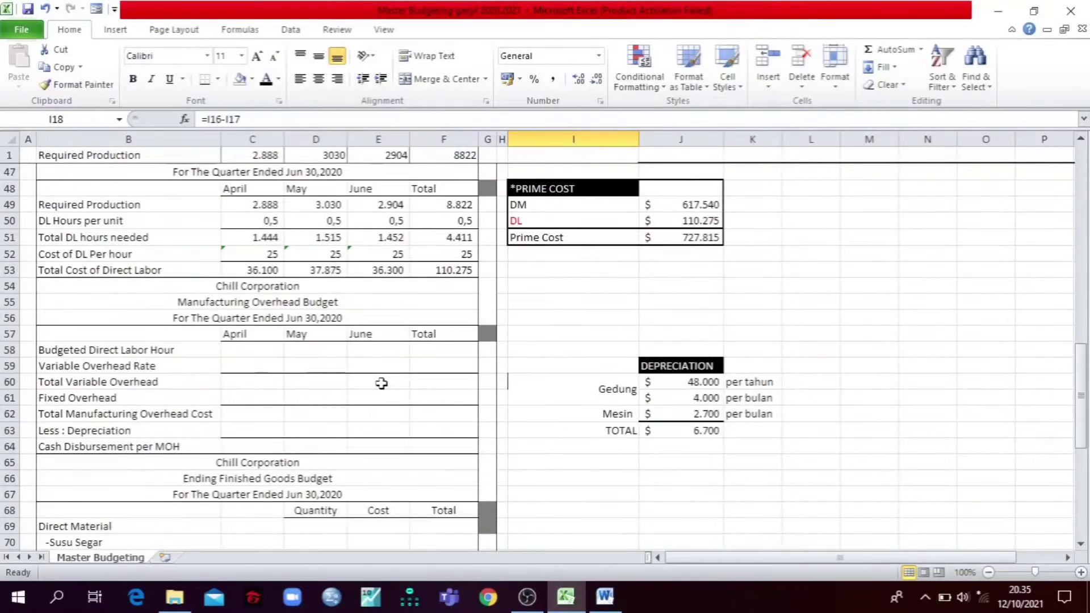
click(240, 348)
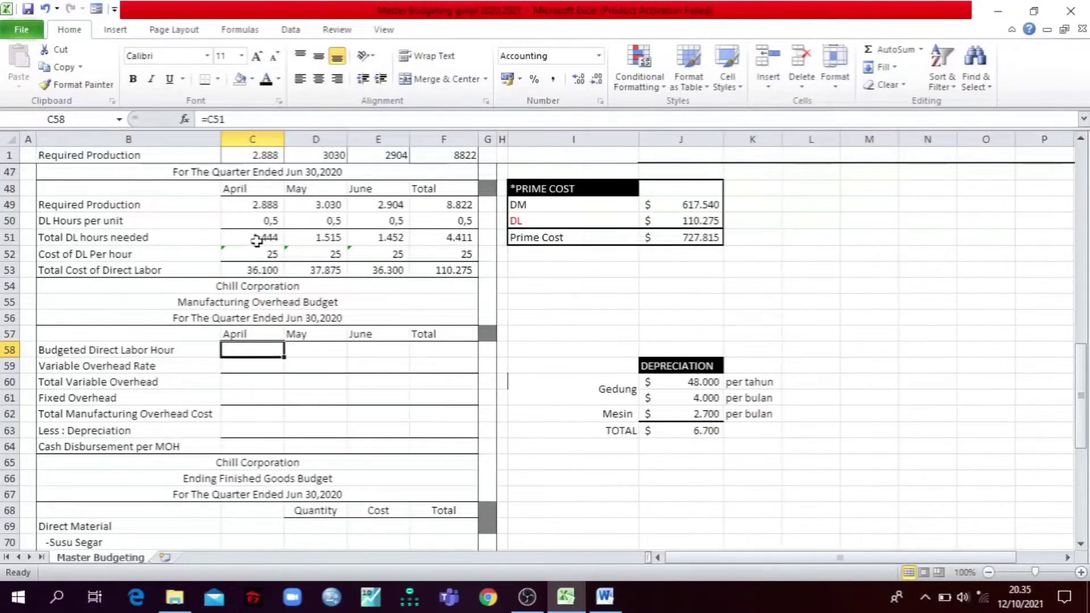
scroll(255, 241, up, 2)
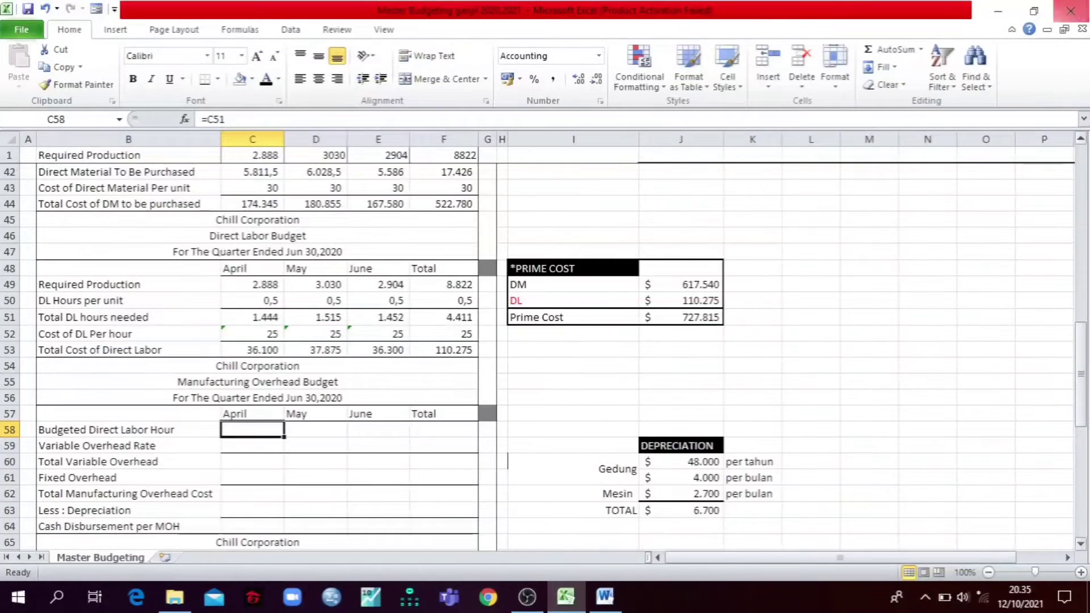
Step: Restore the side-by-side view and select the Word phrase on allocating variable manufacturing overhead by Direct Labor Hour
click(1033, 11)
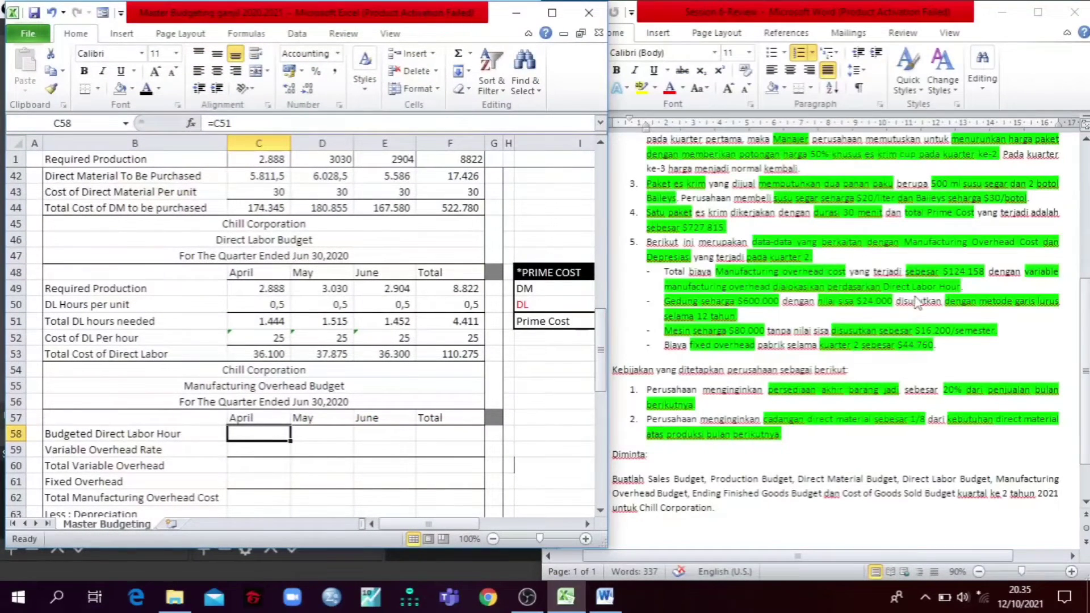
click(928, 278)
drag(1023, 271, 1052, 289)
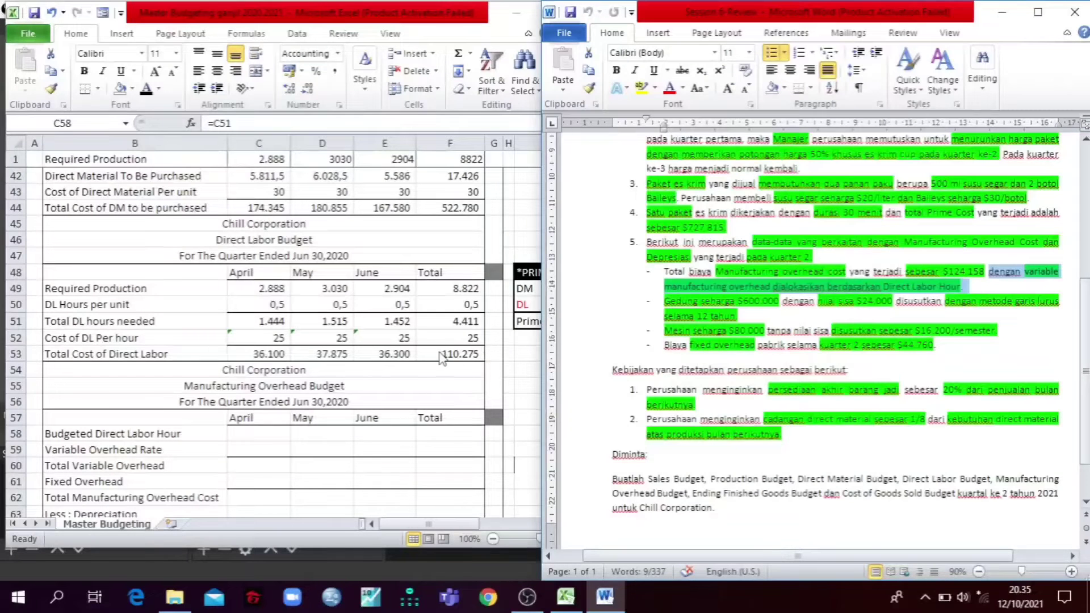
Step: Reveal the Budgeted Direct Labor Hour values for April, May, June and Total in C58:F58 with a black font
click(244, 431)
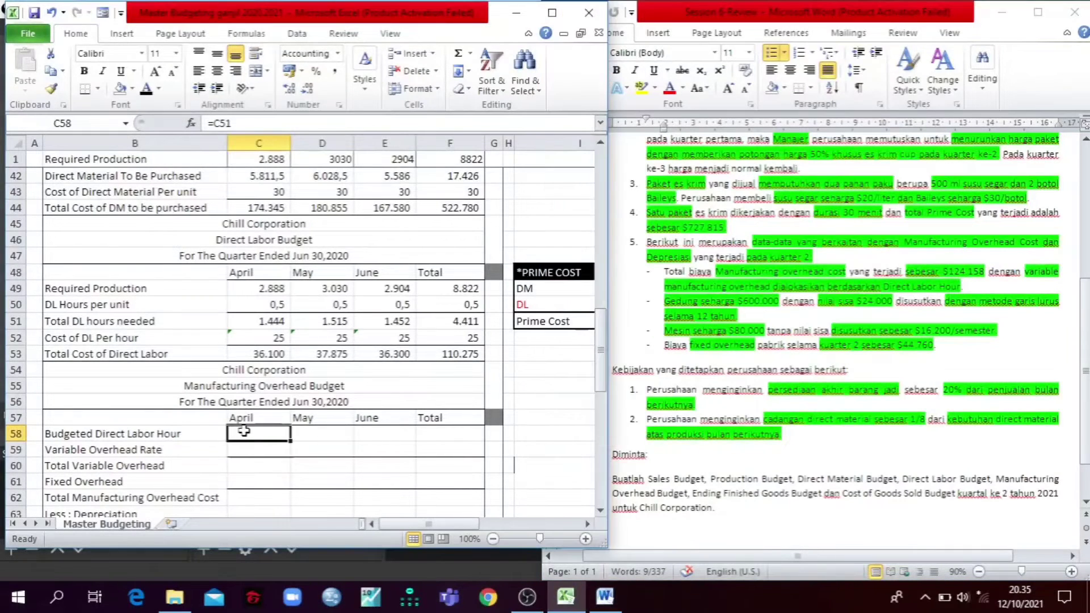
click(330, 431)
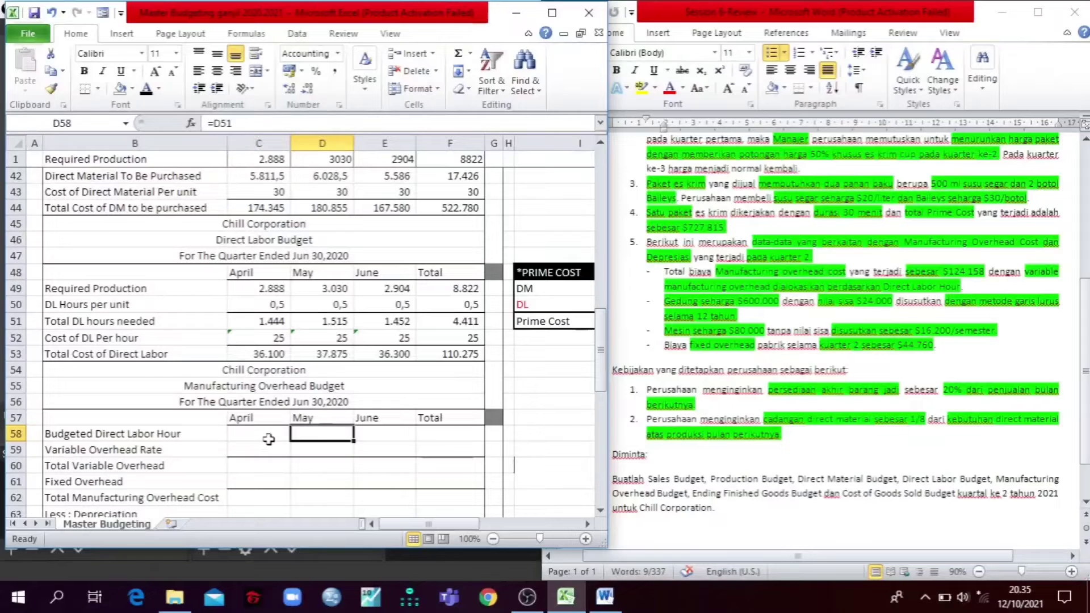
drag(269, 439, 449, 437)
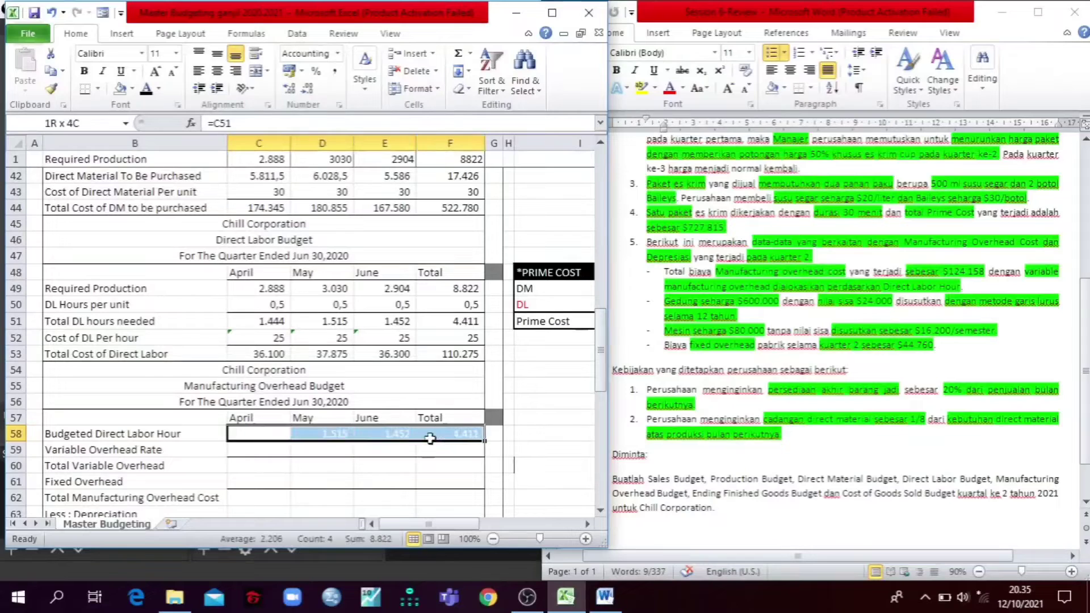
click(145, 91)
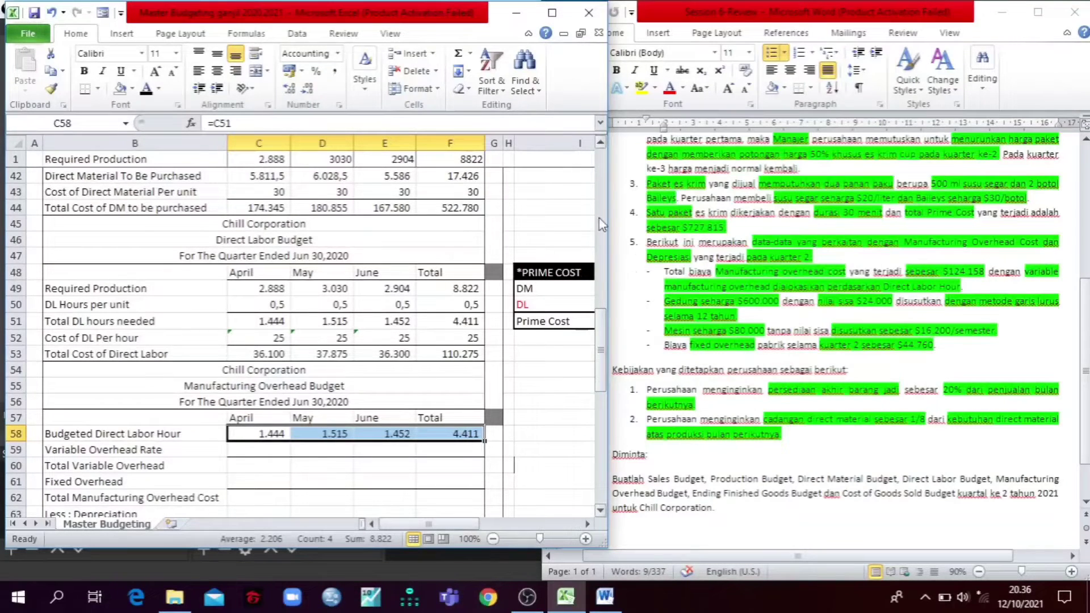
Step: Reveal the quarter totals for Fixed Overhead in F61 and Total Manufacturing Overhead Cost in F62 with a black font
click(560, 10)
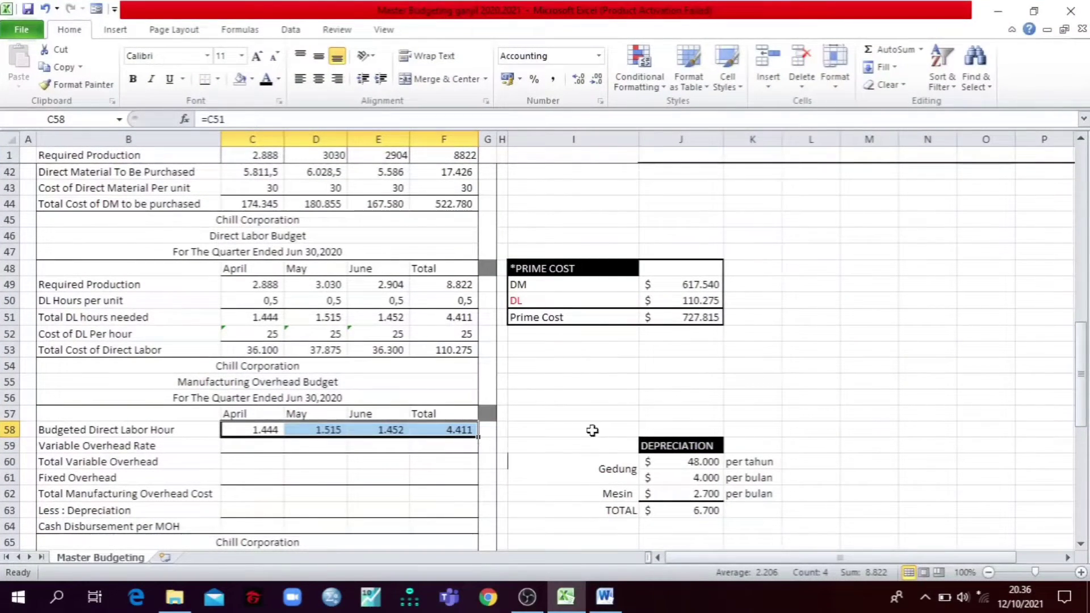
click(1034, 11)
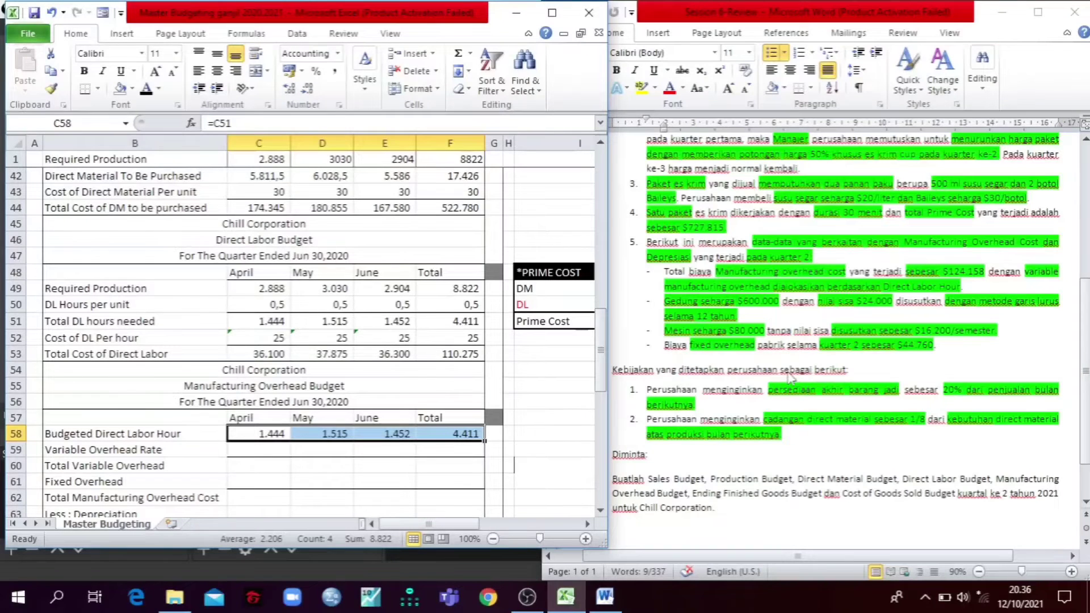
click(464, 485)
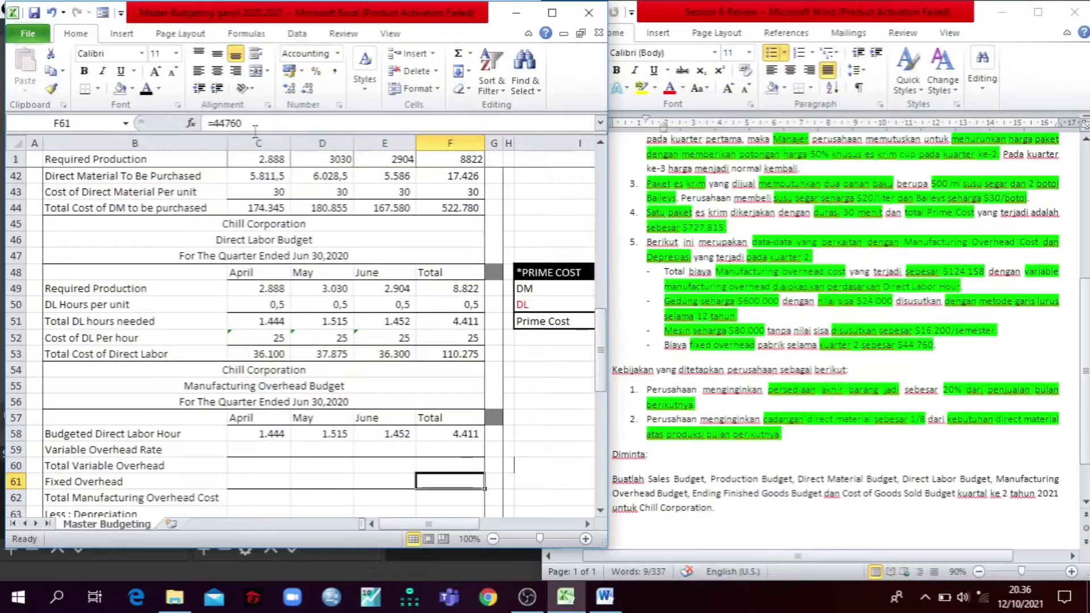
click(147, 89)
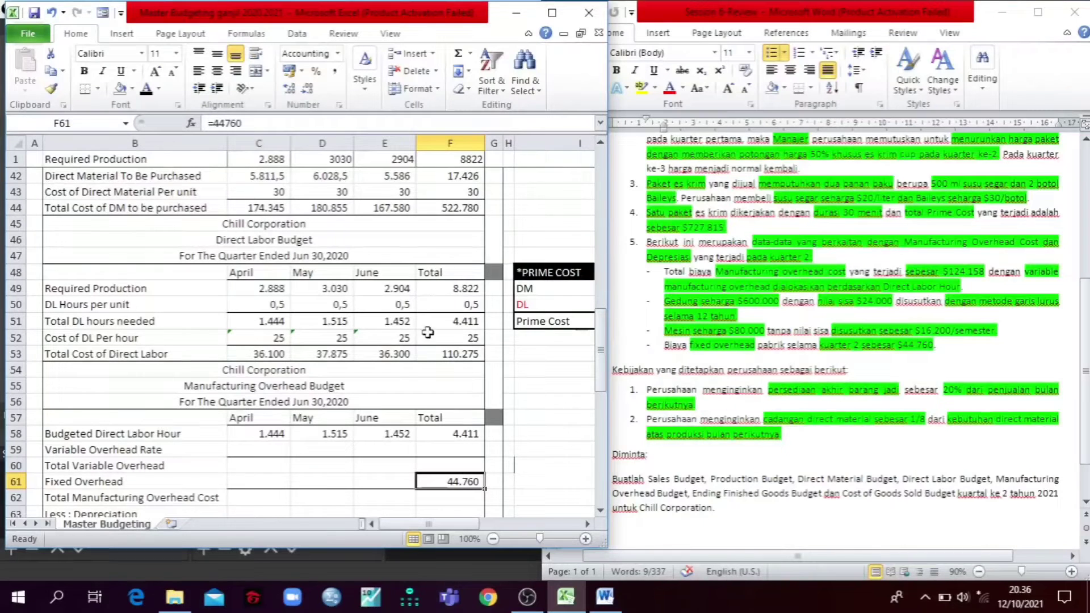
scroll(327, 409, down, 2)
click(430, 419)
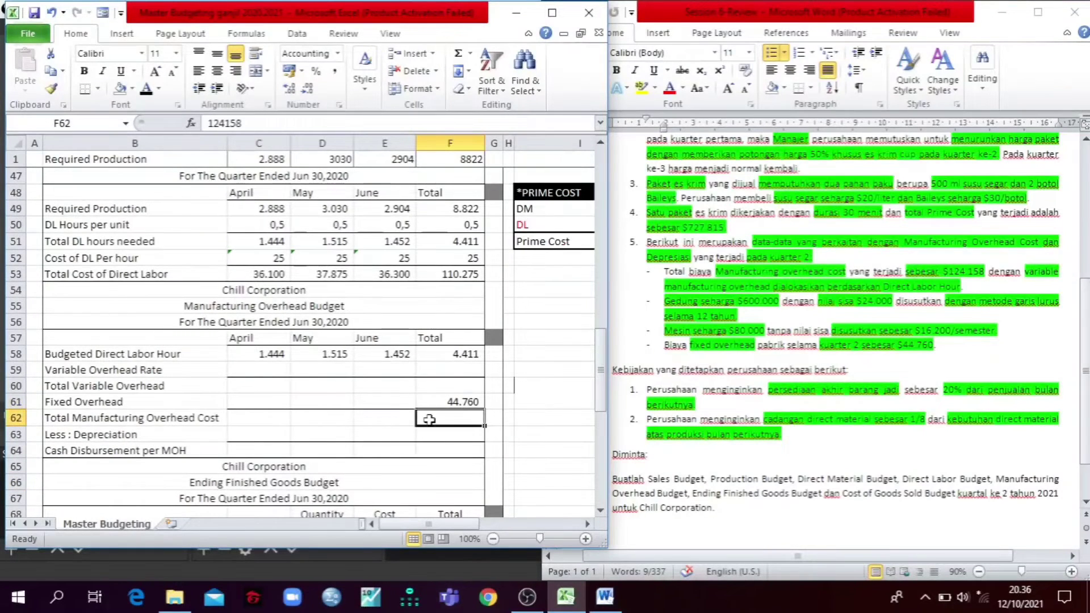
click(146, 89)
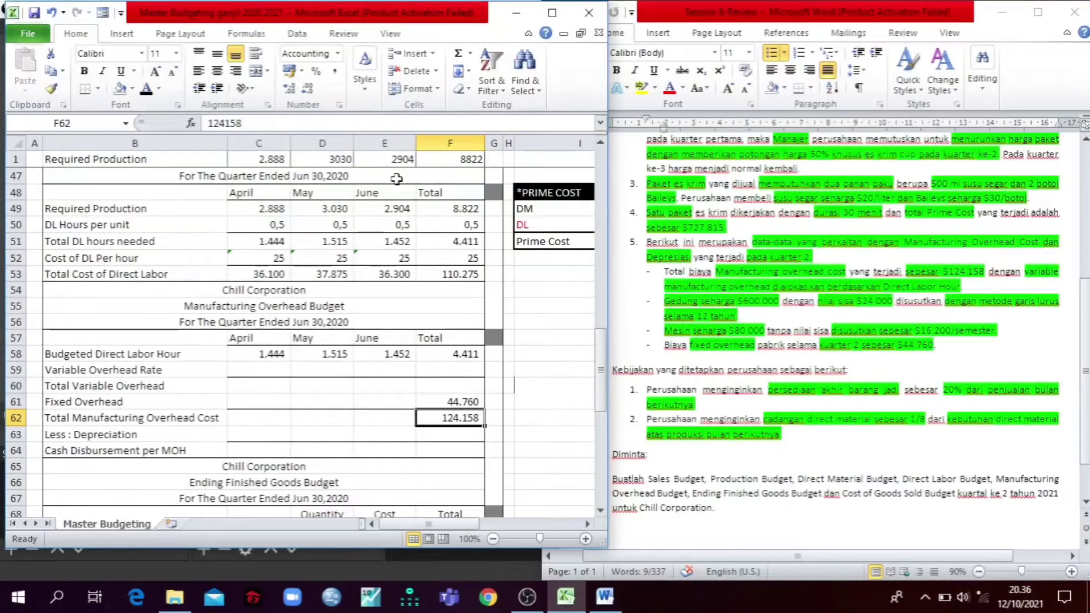
Step: Reveal the quarter totals for Total Variable Overhead in F60 and Variable Overhead Rate in F59 with a black font
click(453, 385)
click(148, 91)
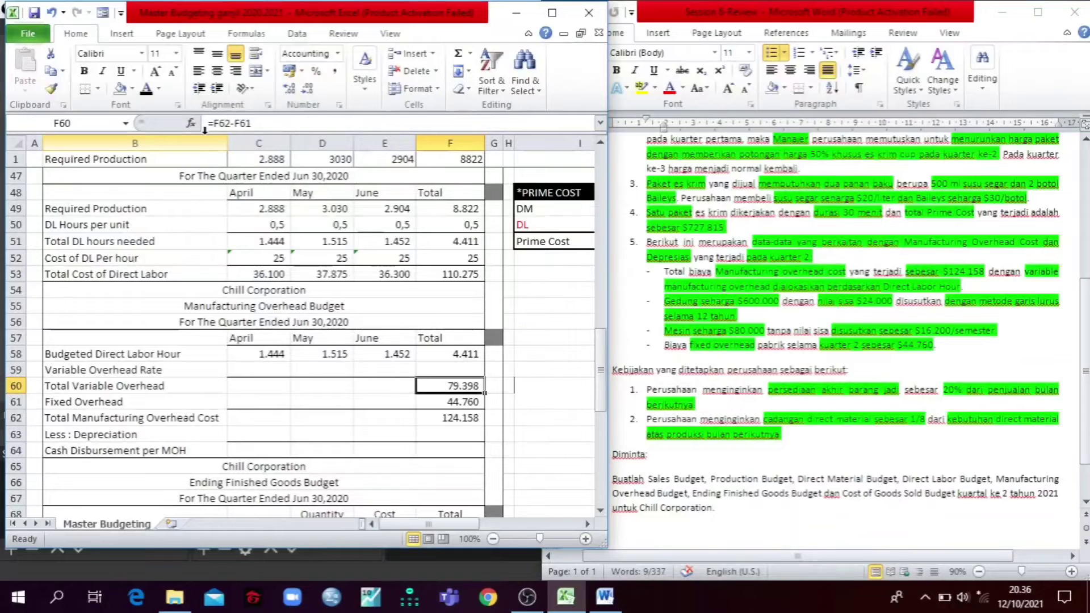
click(446, 371)
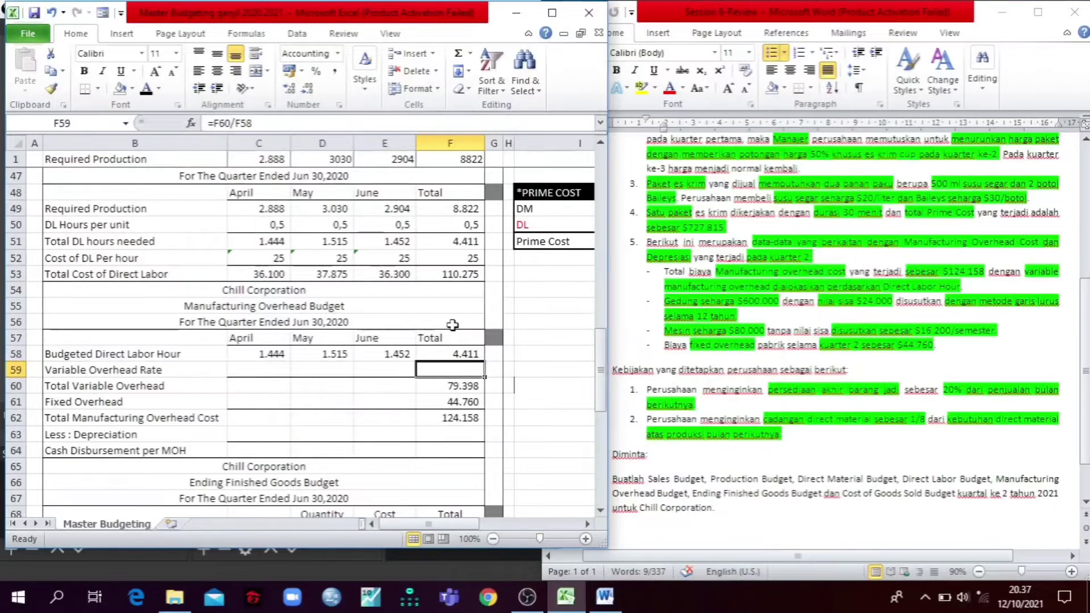
click(152, 87)
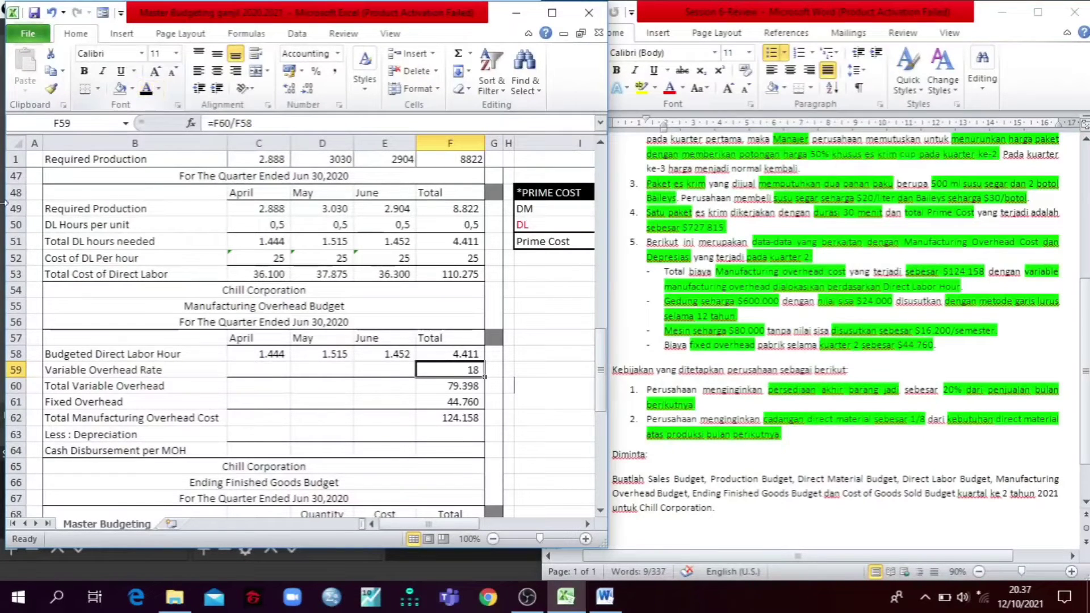
Step: Reveal the April to June Variable Overhead Rate in C59:E59 and Total Variable Overhead in C60:E60 with a black font
drag(241, 369, 401, 370)
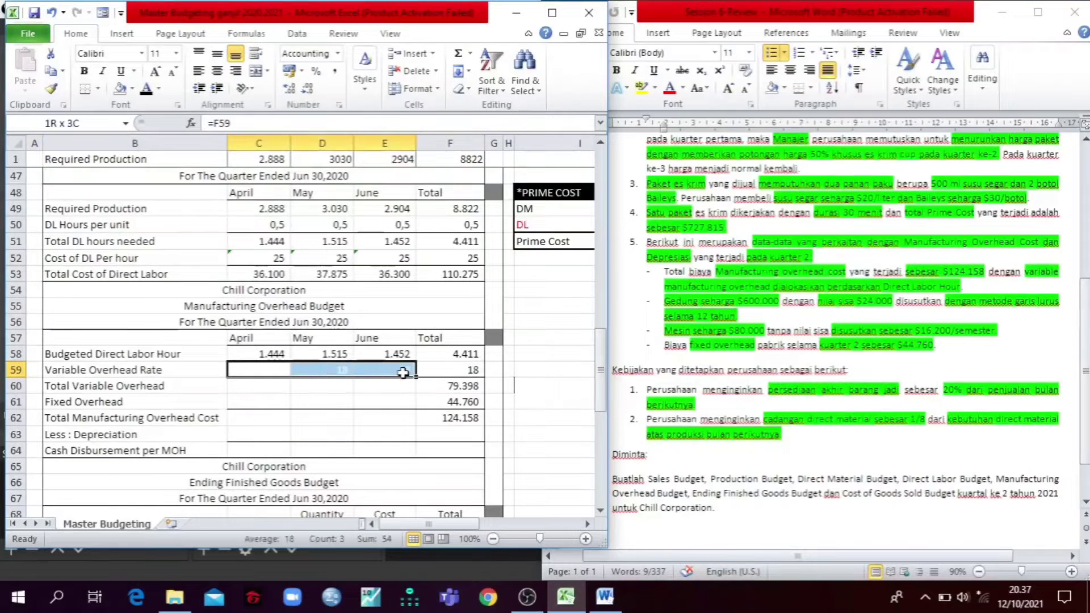
click(146, 91)
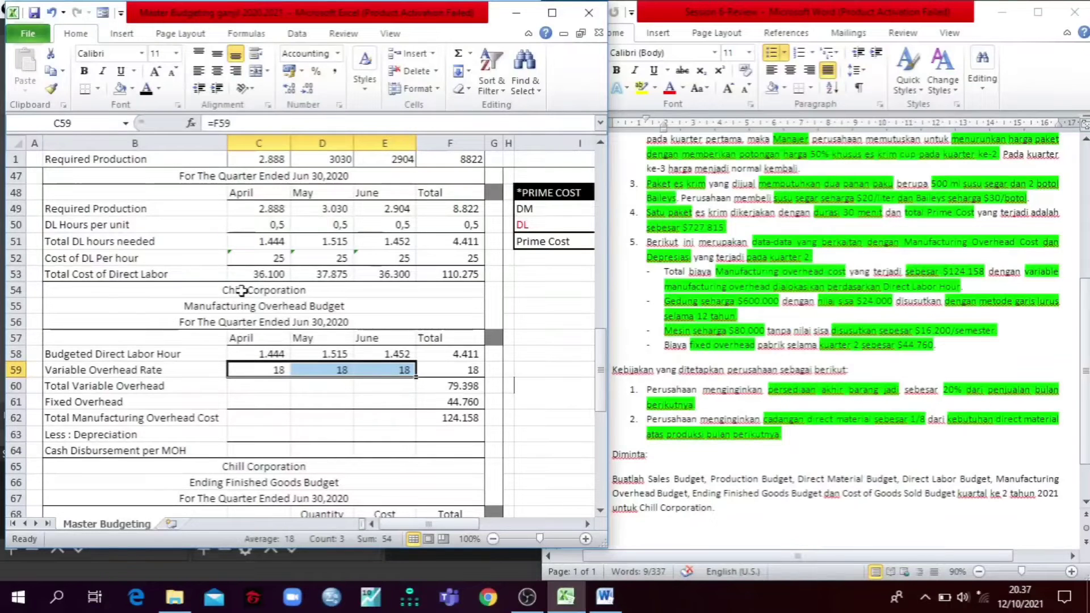
click(245, 385)
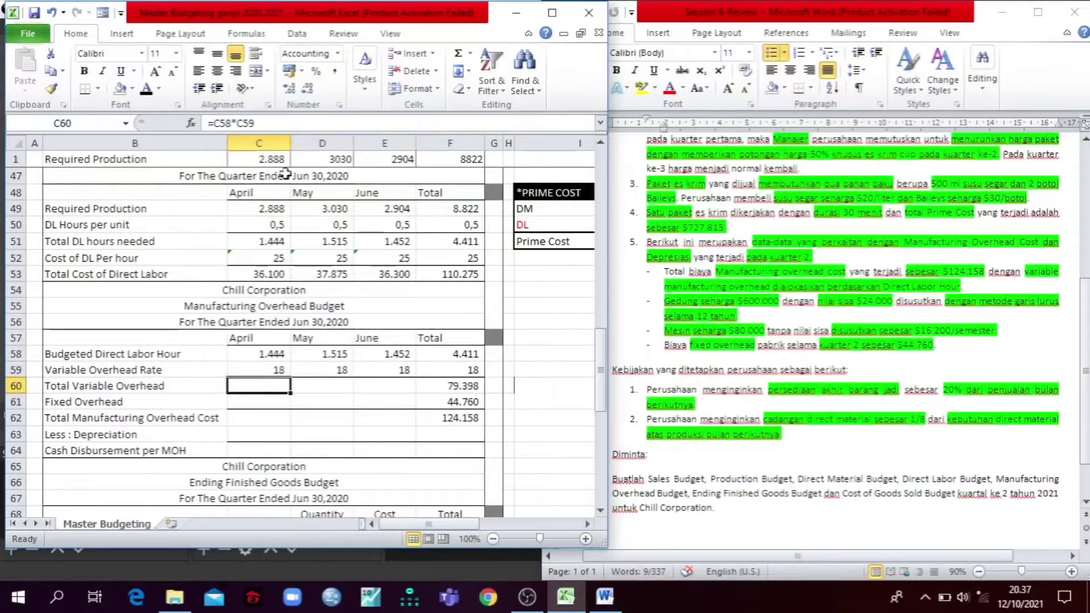
click(280, 121)
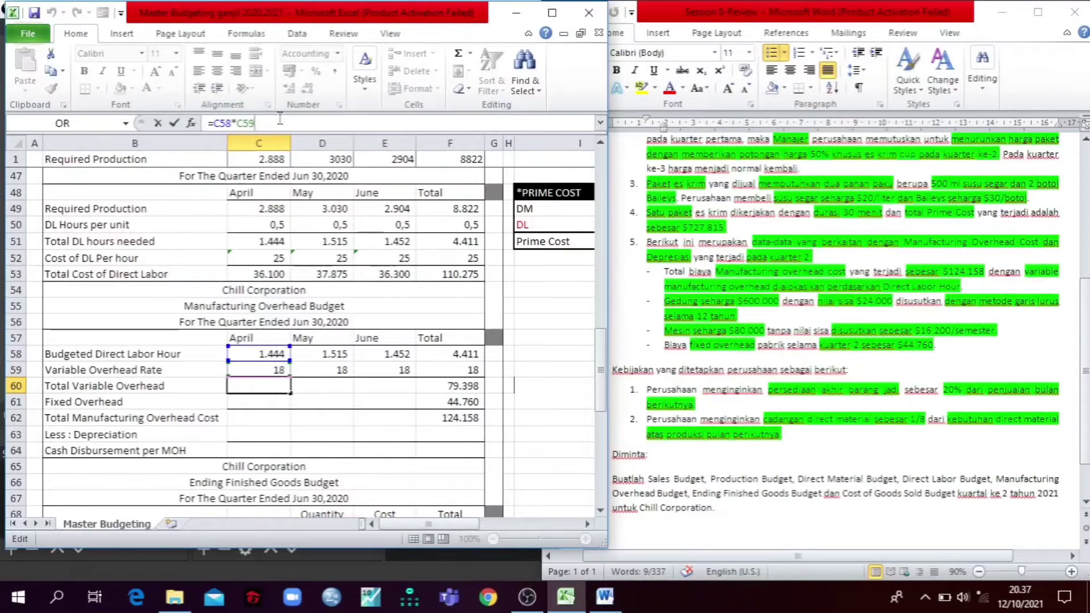
key(Tab)
drag(262, 387, 365, 383)
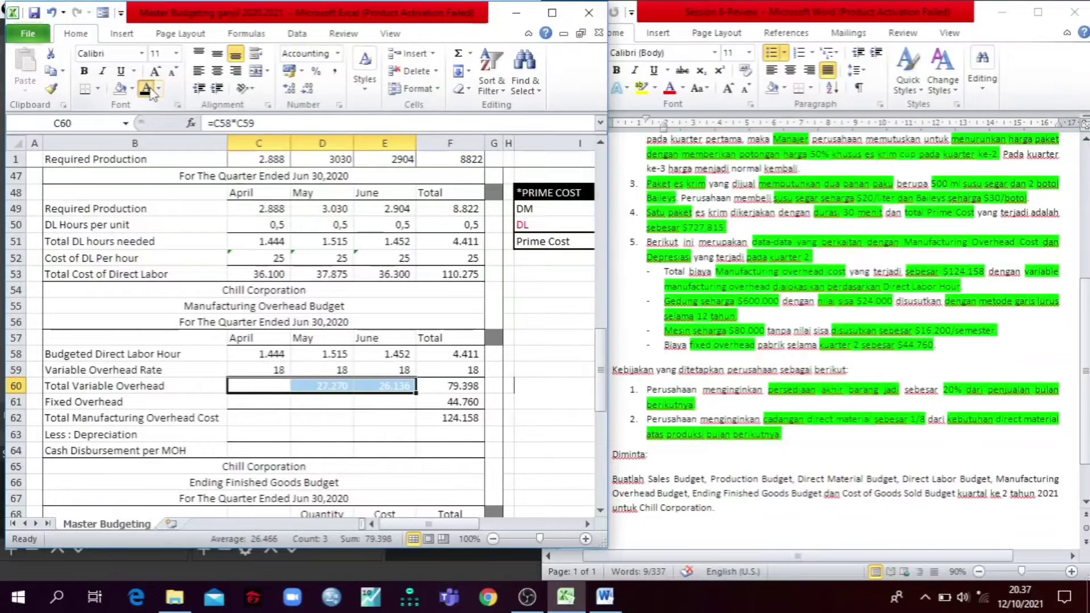
click(118, 243)
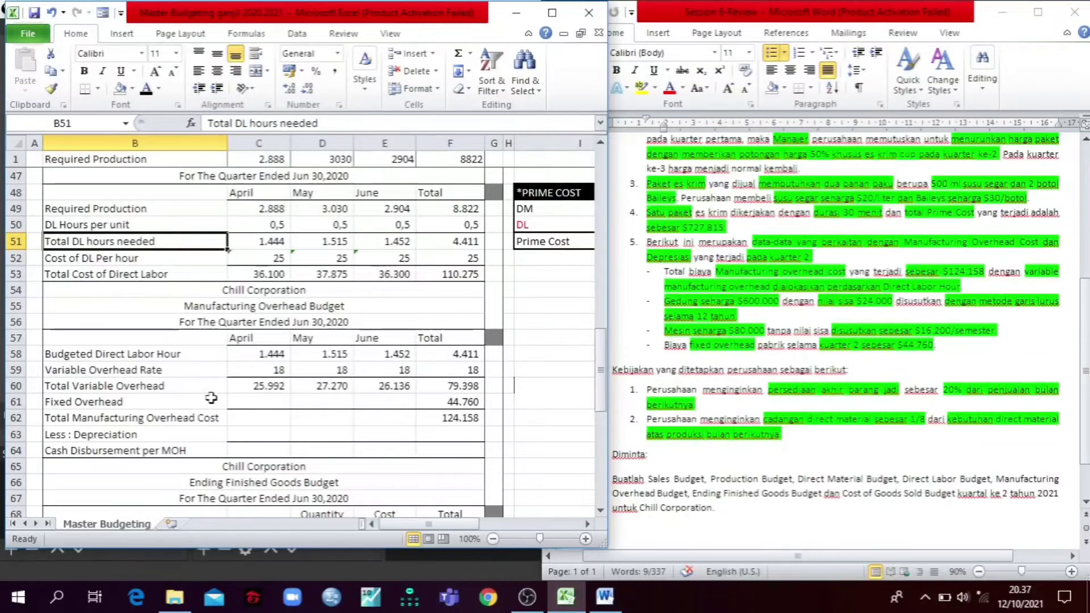
Step: Reveal the April to June Fixed Overhead values in C61:E61 with a black font
click(243, 402)
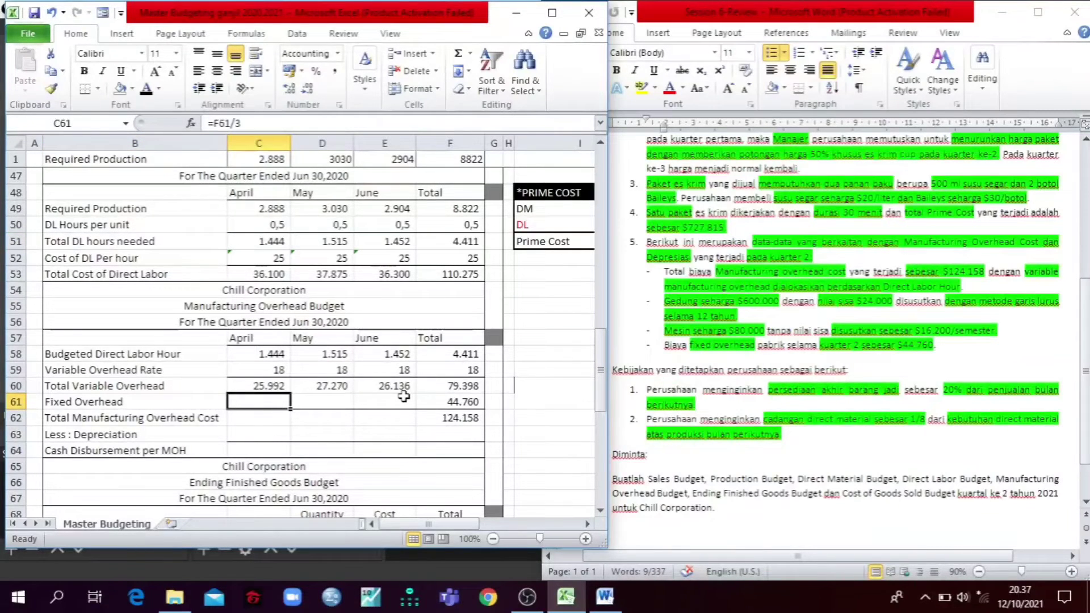
drag(404, 397, 253, 400)
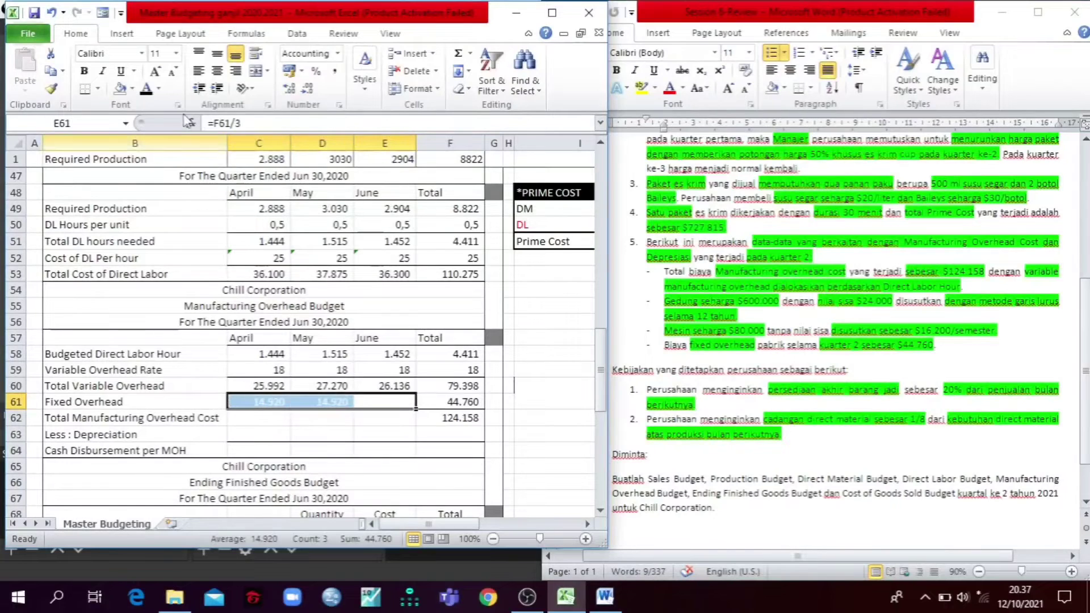
click(145, 92)
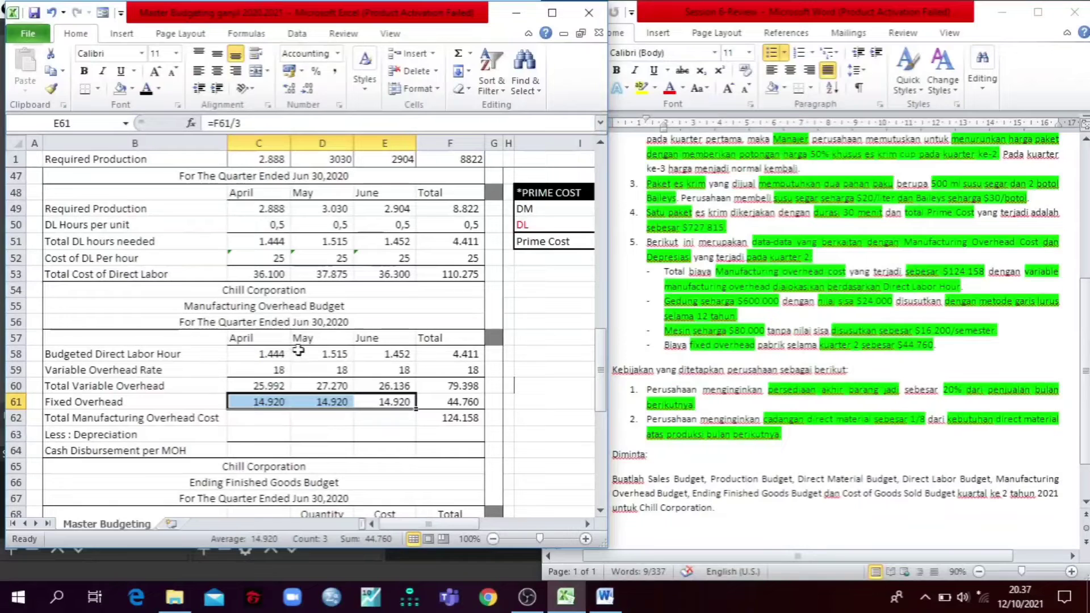
click(182, 353)
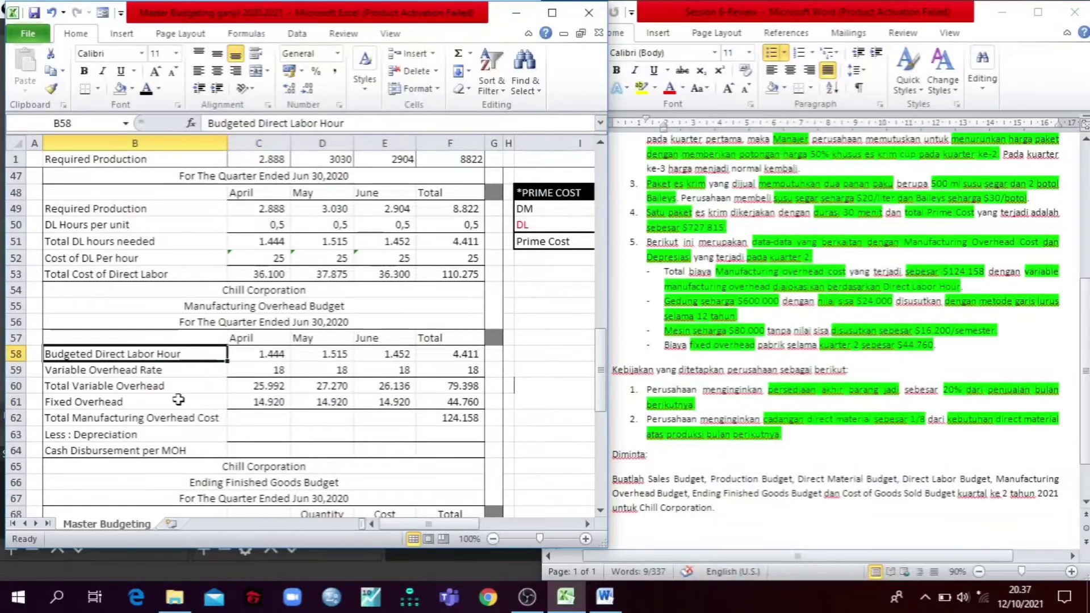
Step: Reveal the April to June Total Manufacturing Overhead Cost values in C62:E62 with a black font
click(116, 416)
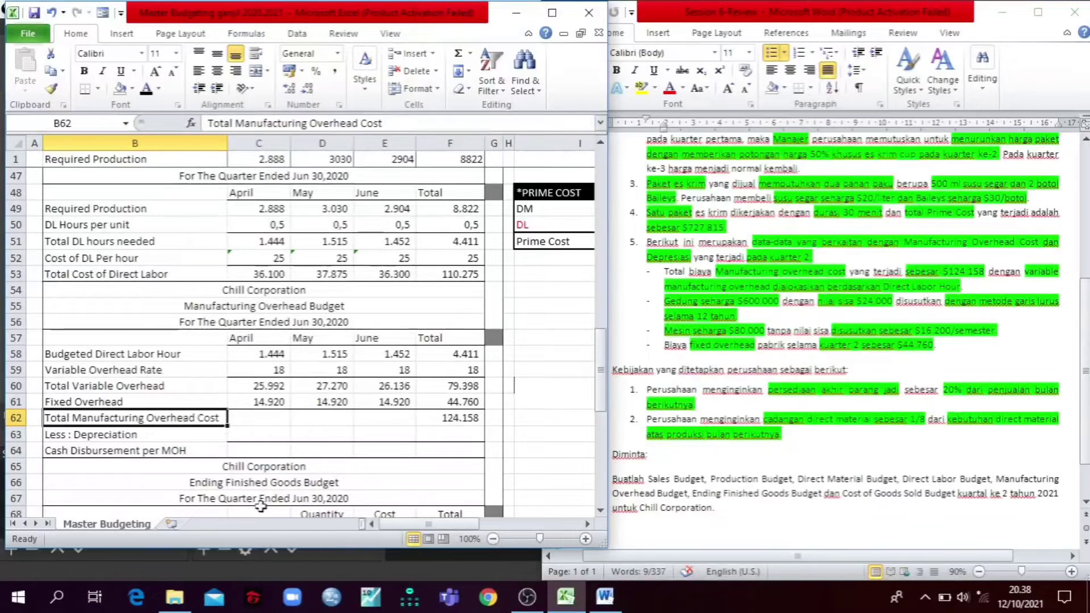
click(234, 418)
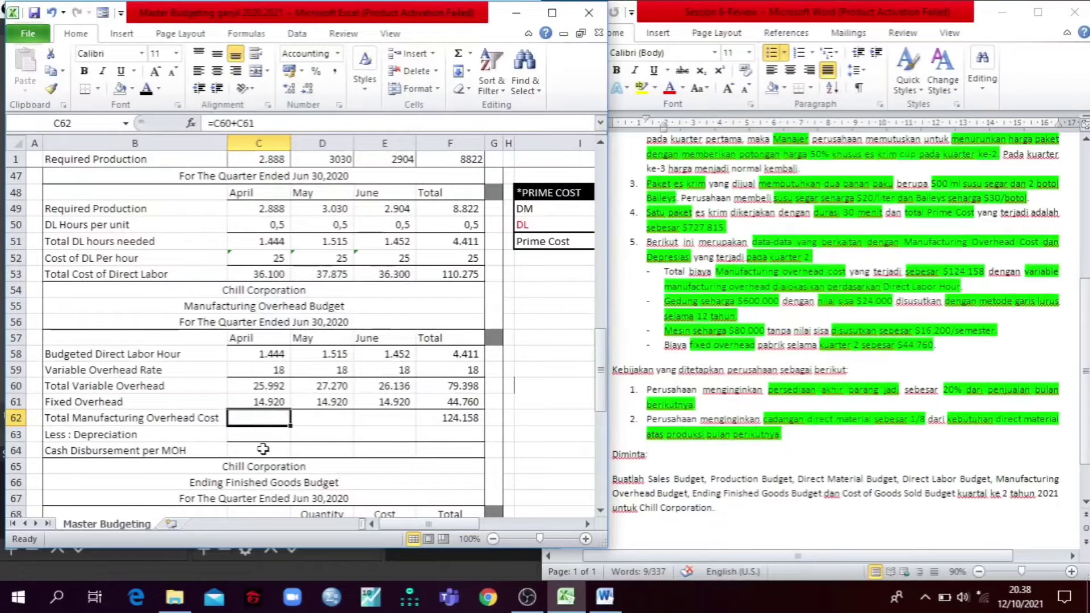
click(147, 88)
drag(397, 418, 266, 419)
click(146, 88)
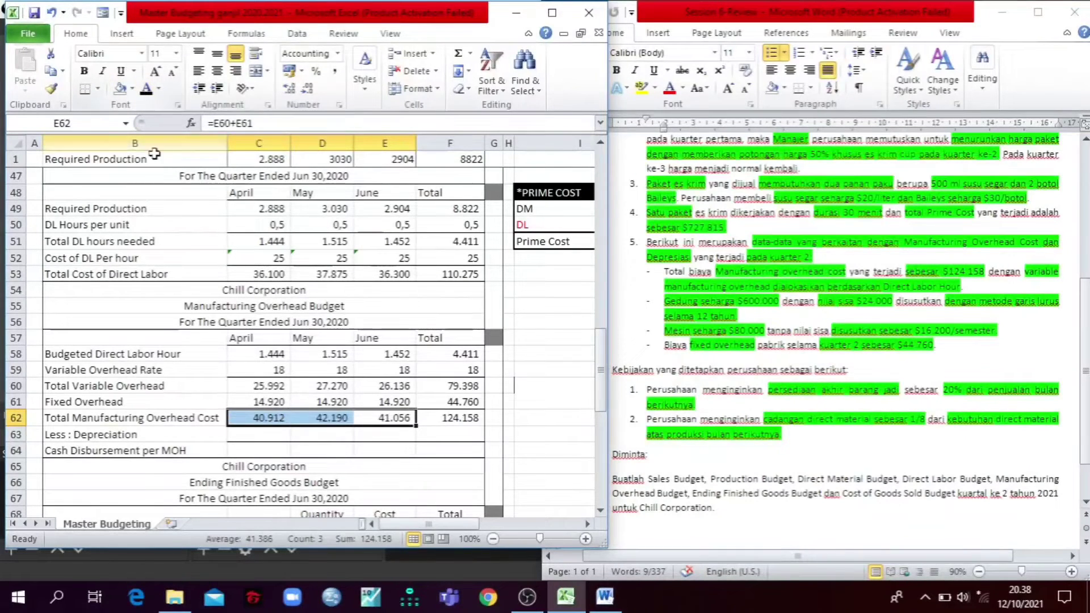
click(214, 364)
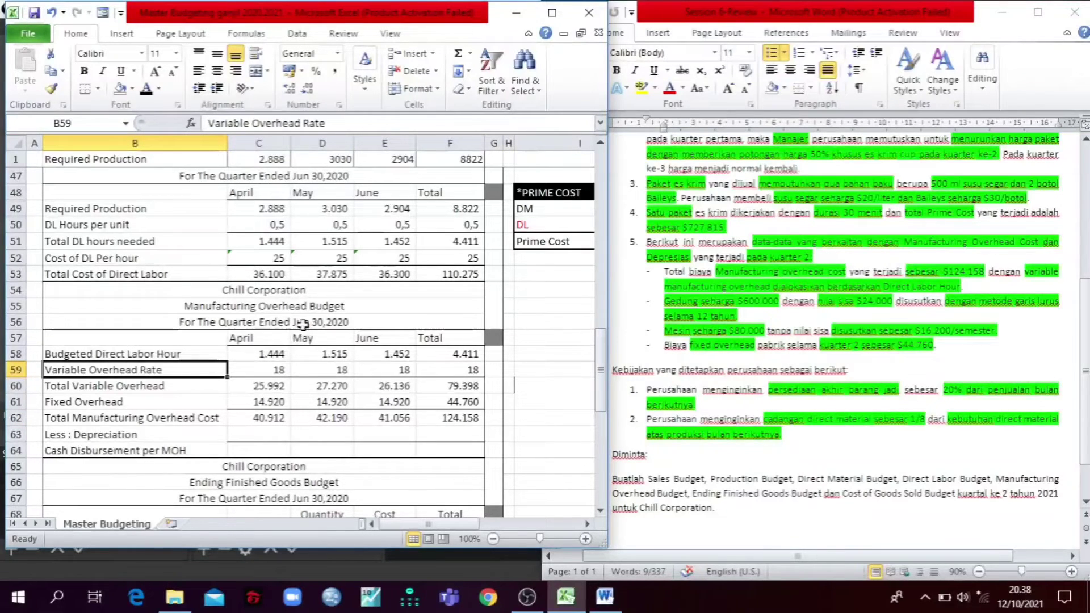
Step: Maximize the workbook and hide the Depreciation table amounts in J60:J63 with a white font
click(552, 12)
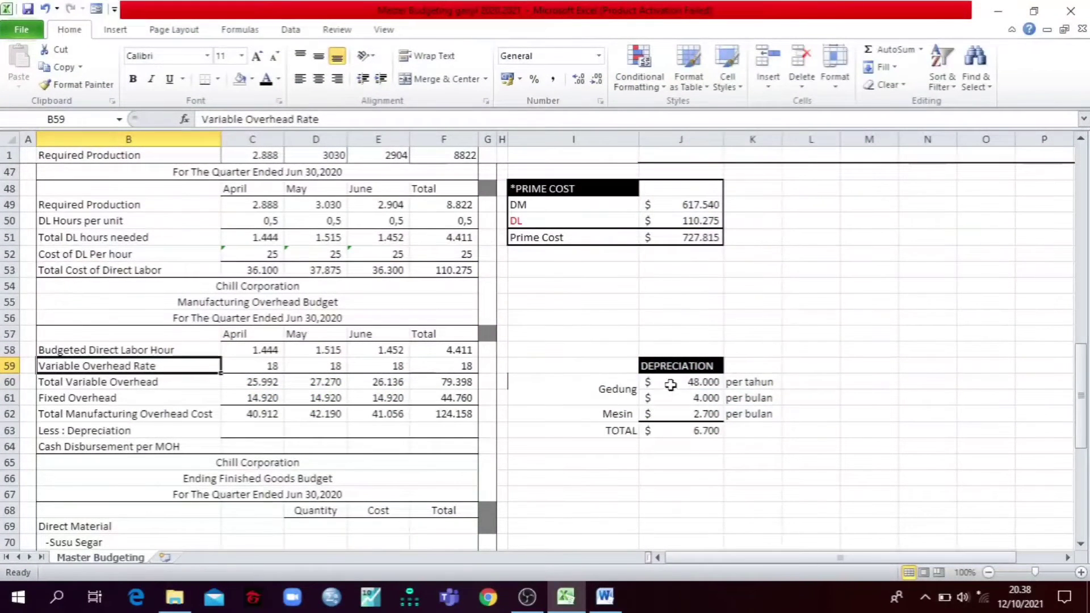
drag(673, 383, 679, 432)
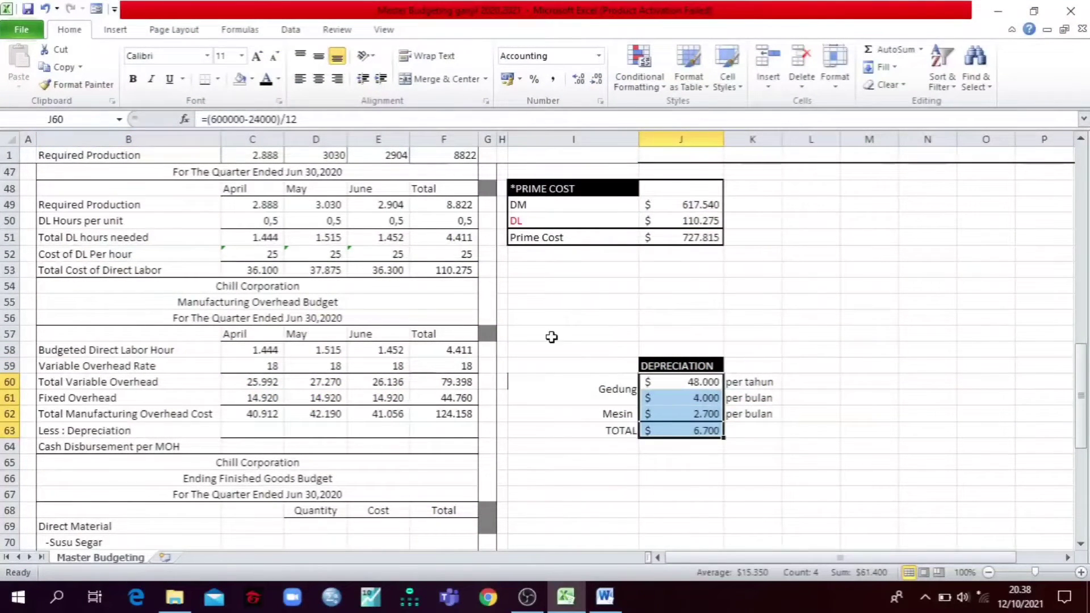
click(279, 79)
click(265, 130)
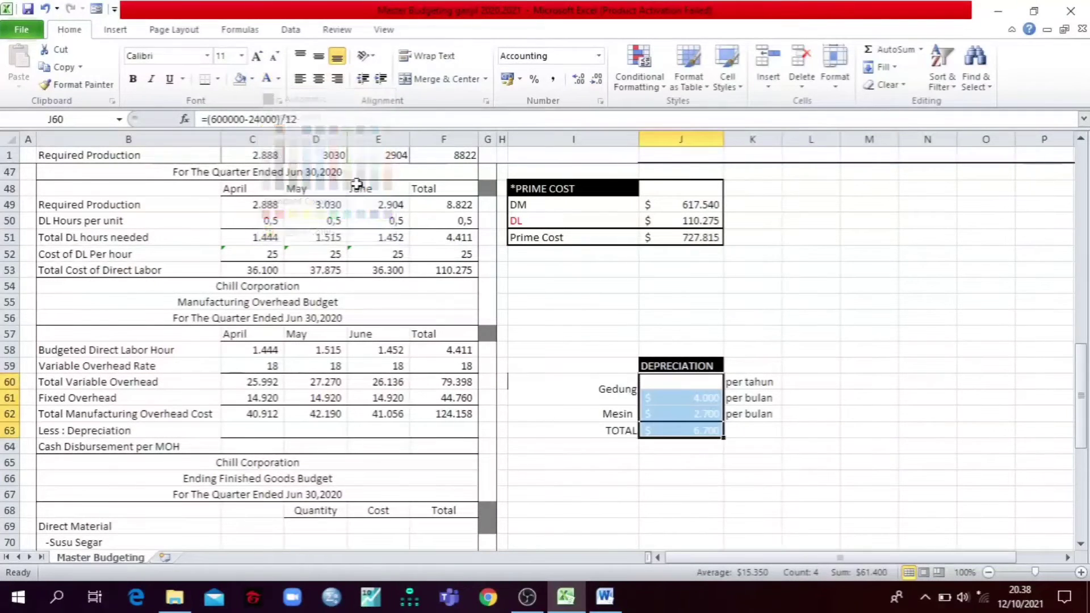
click(550, 259)
click(648, 332)
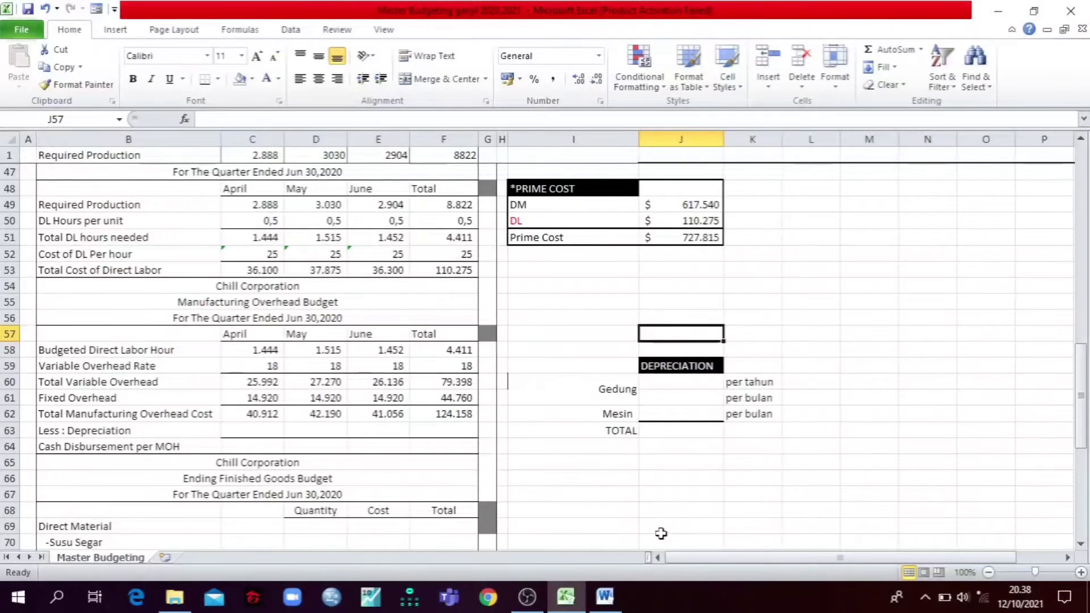
Step: Place the Depreciation table beside the Word case and put the cursor in the building (Gedung) depreciation item
drag(724, 559, 768, 562)
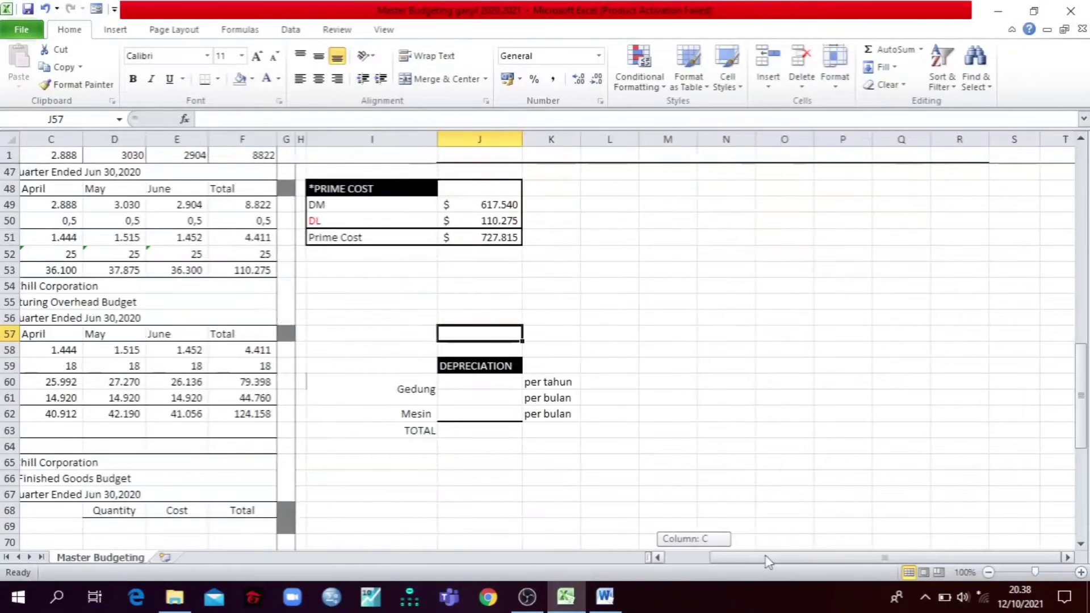
click(1034, 11)
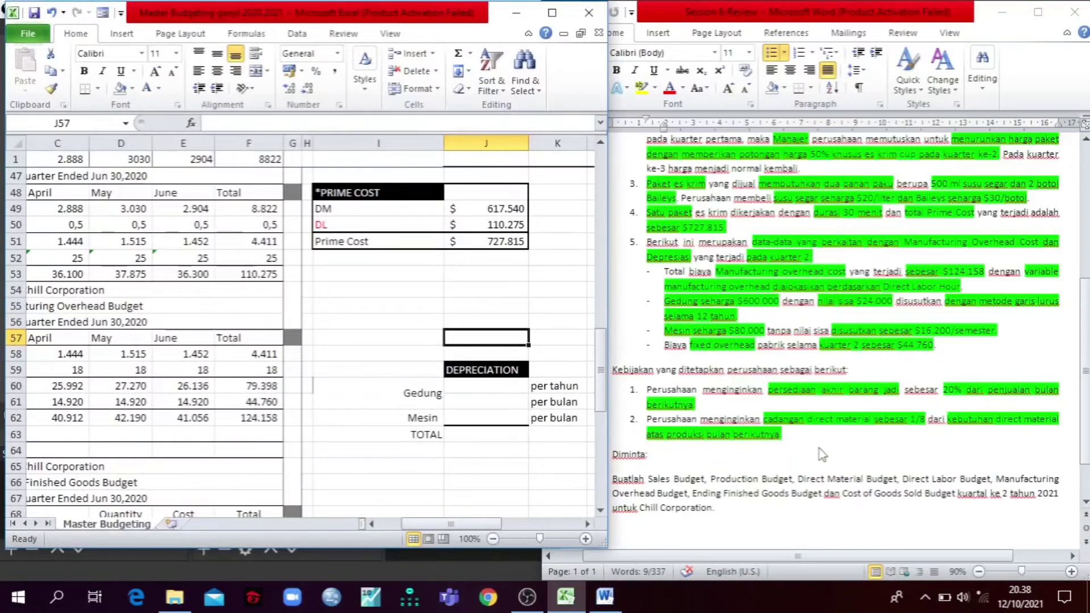
click(668, 299)
click(668, 299)
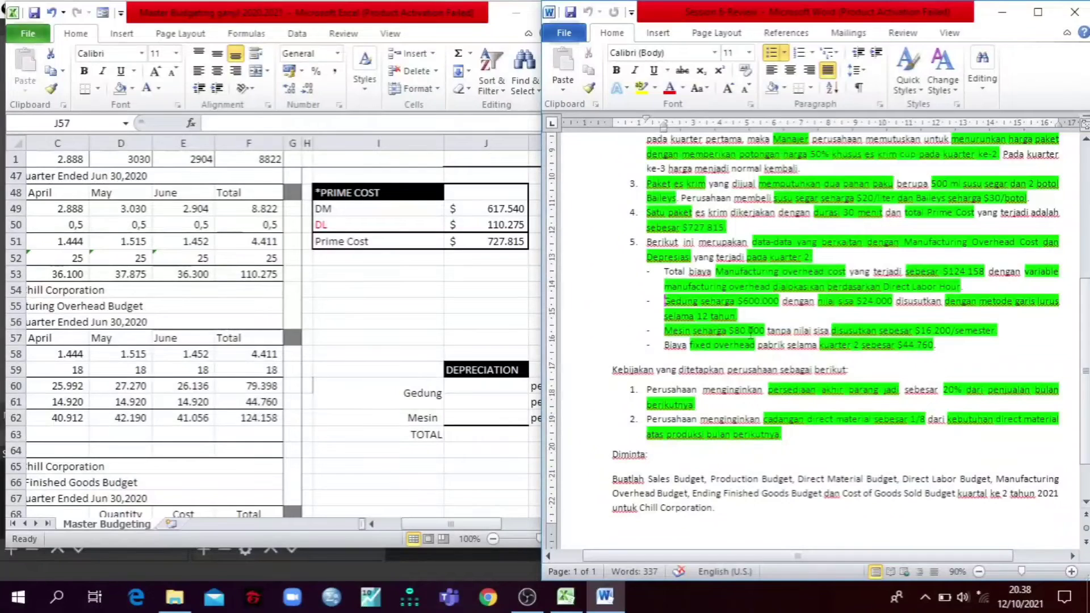
click(502, 383)
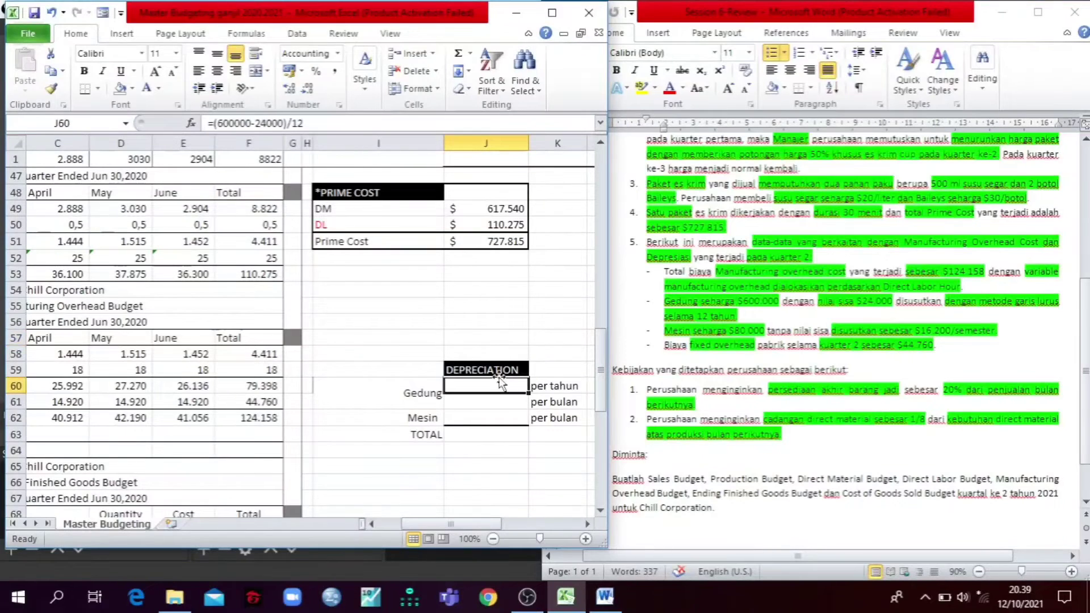
click(311, 124)
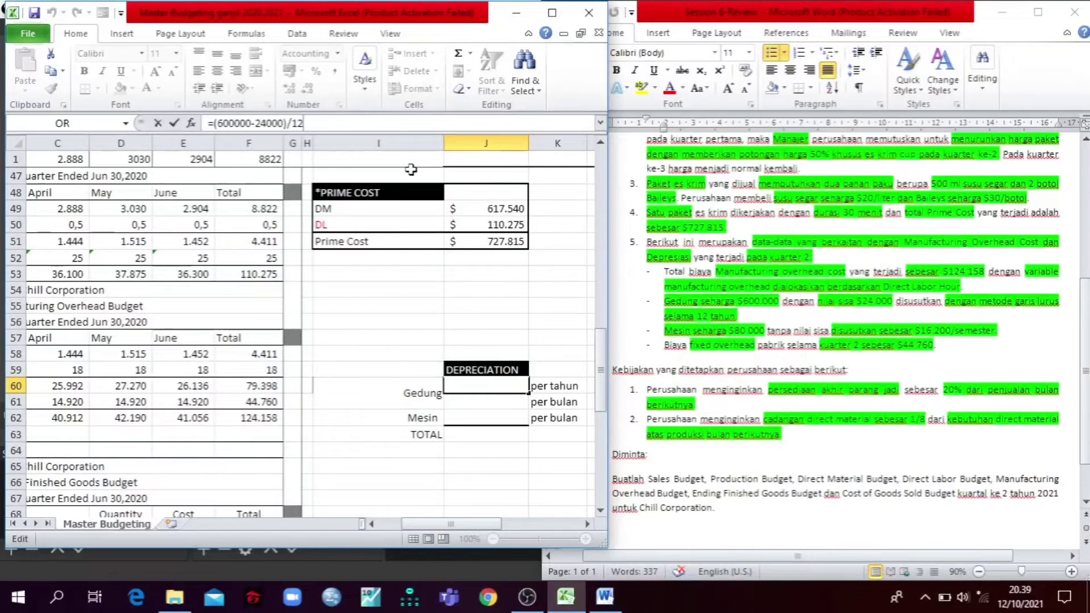
key(Return)
key(Up)
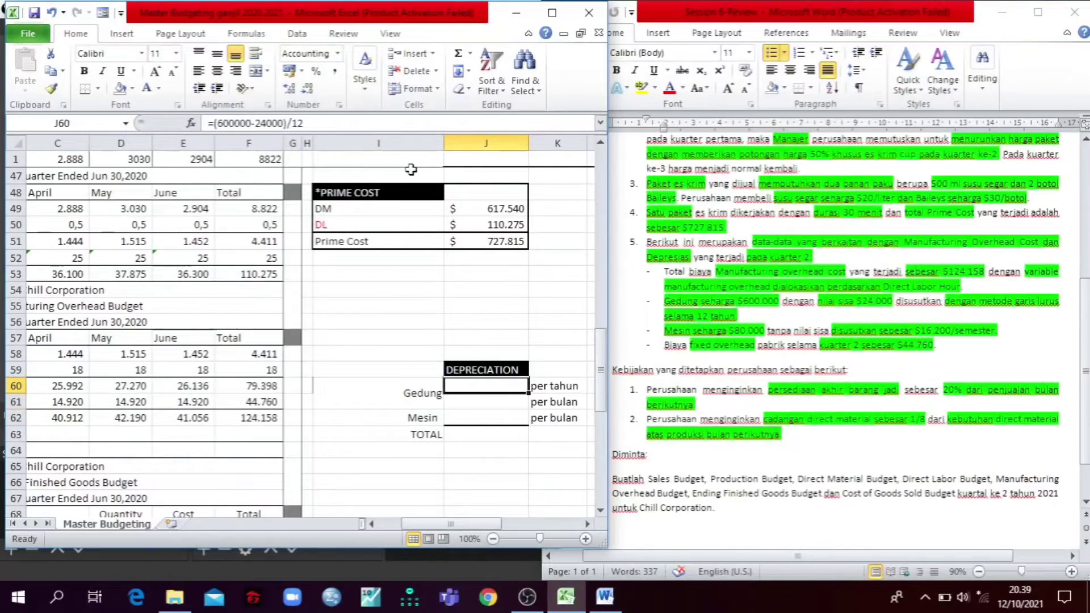
click(159, 89)
click(160, 139)
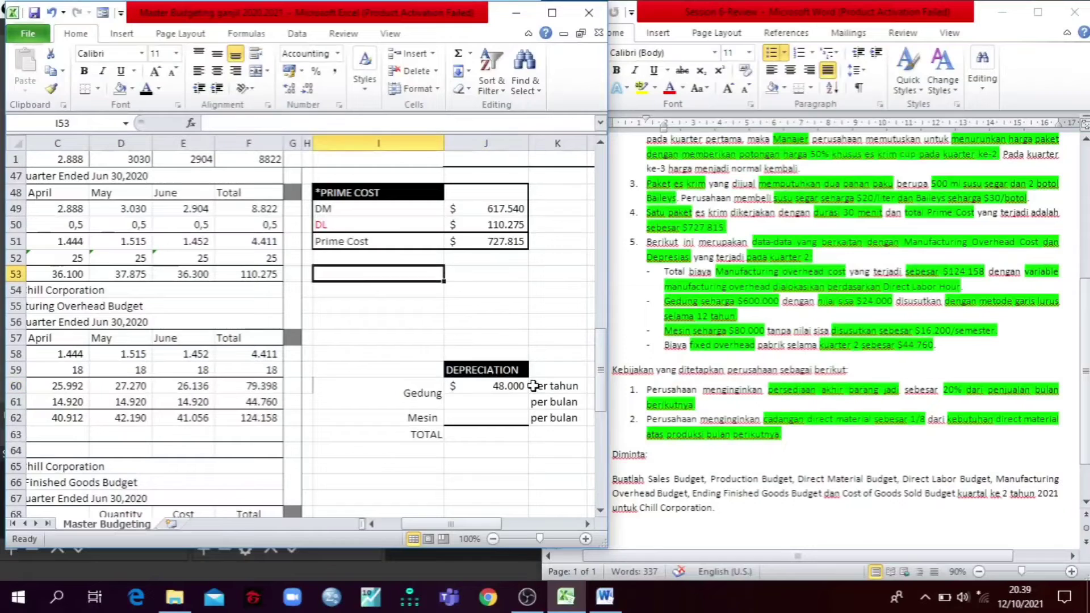
click(486, 321)
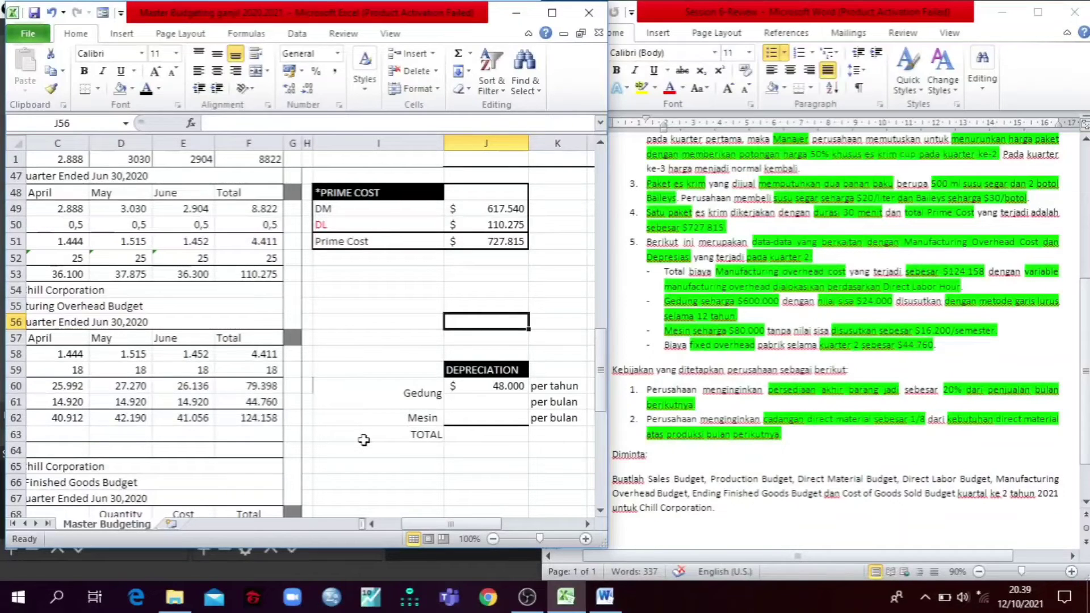
Step: Check the monthly building depreciation formula =J60/12 in J61 and reveal its amount with a black font
click(479, 403)
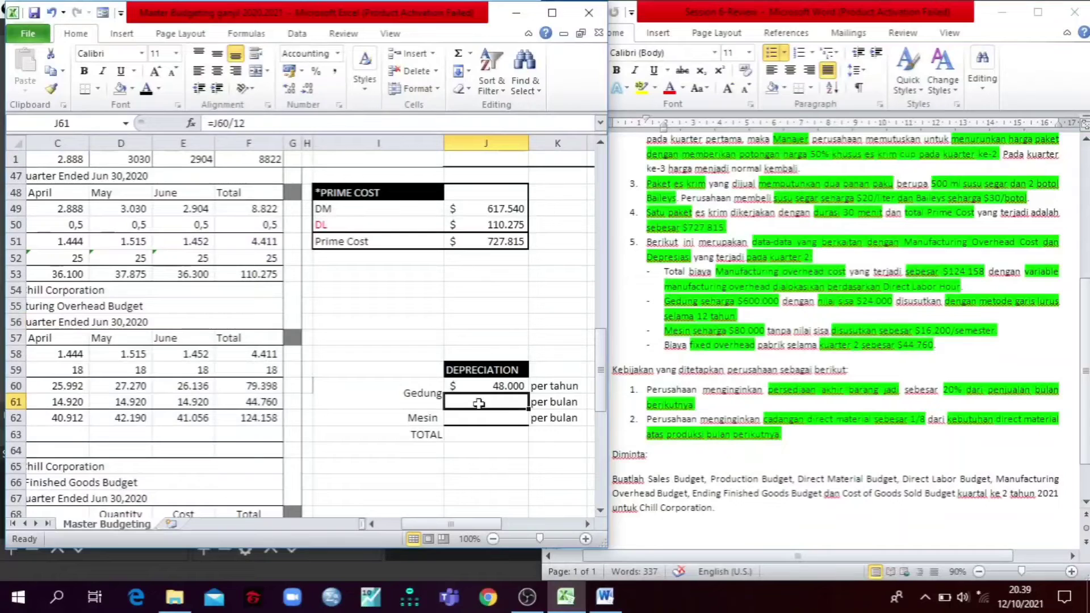
click(146, 89)
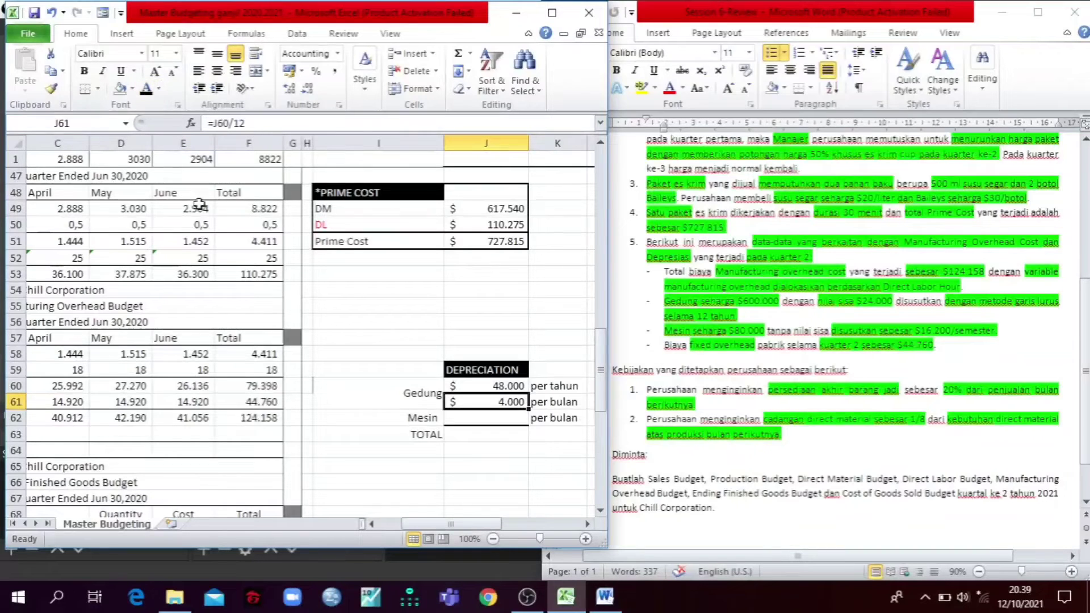
click(372, 383)
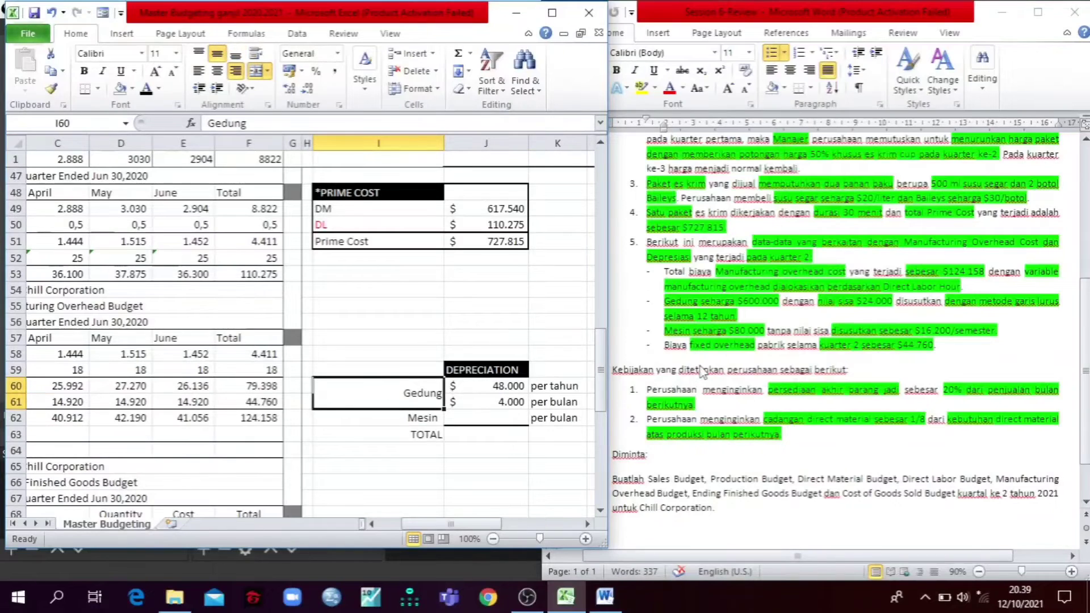
Step: Locate the machine depreciation of $16.200/semester in the Word case, then reveal the monthly machine and total amounts in J62 and J63 in black
click(997, 336)
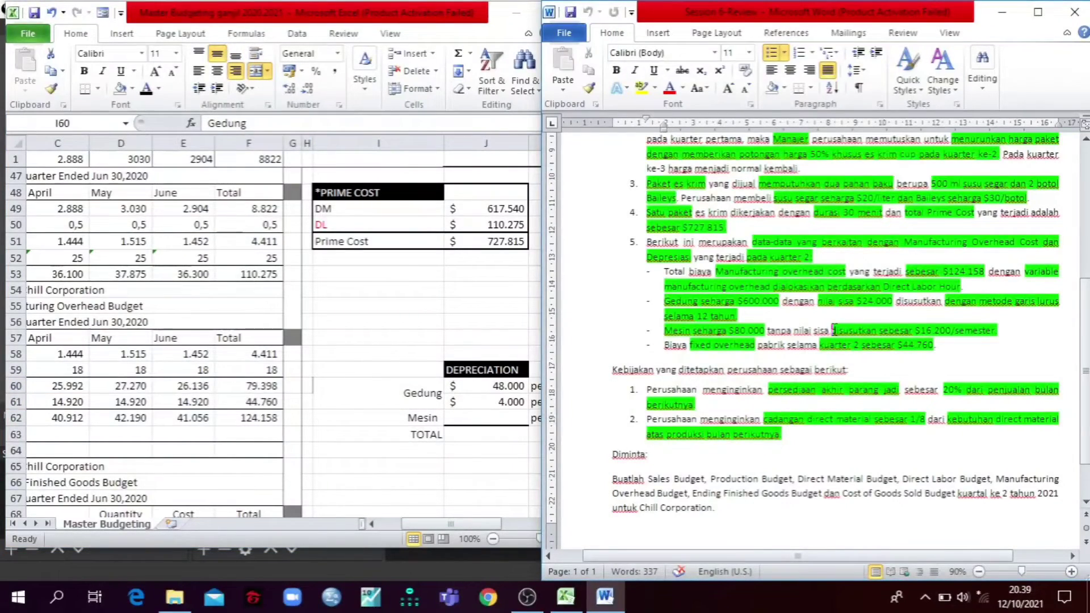
drag(833, 330, 1005, 330)
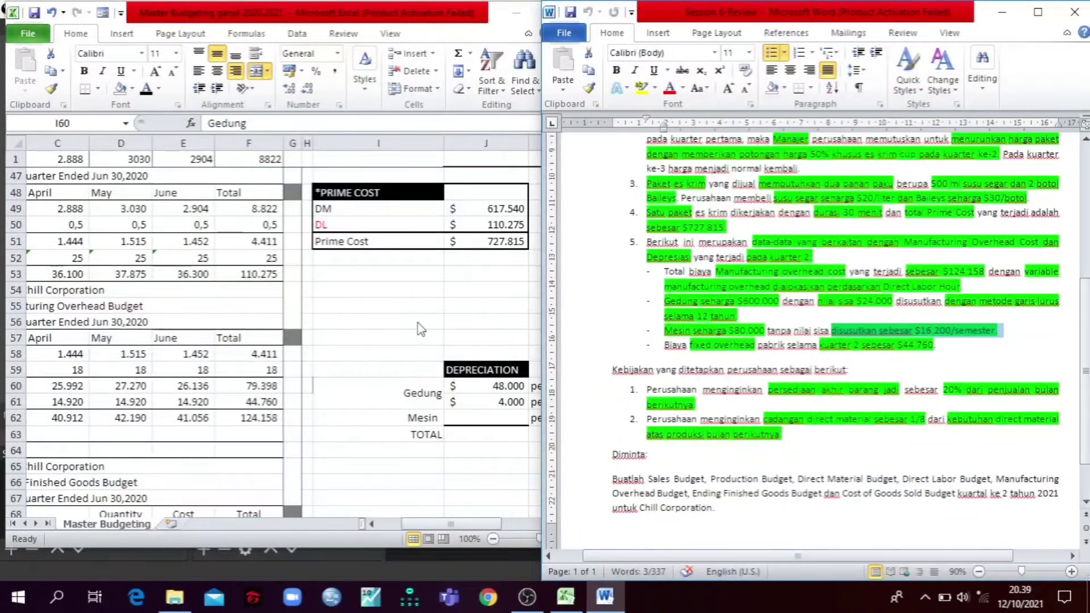
key(alt+Tab)
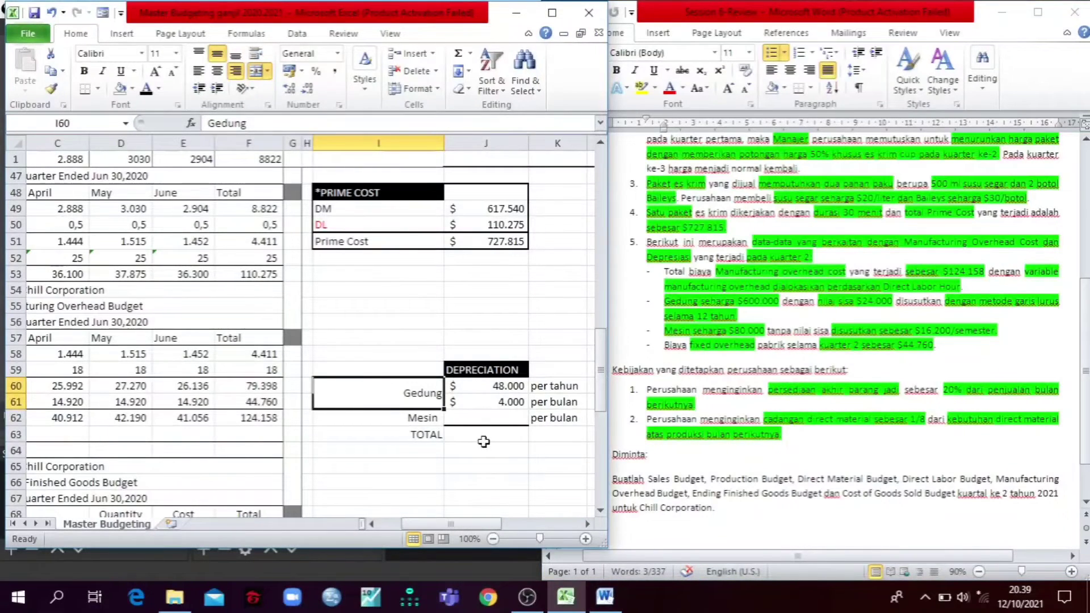
click(483, 419)
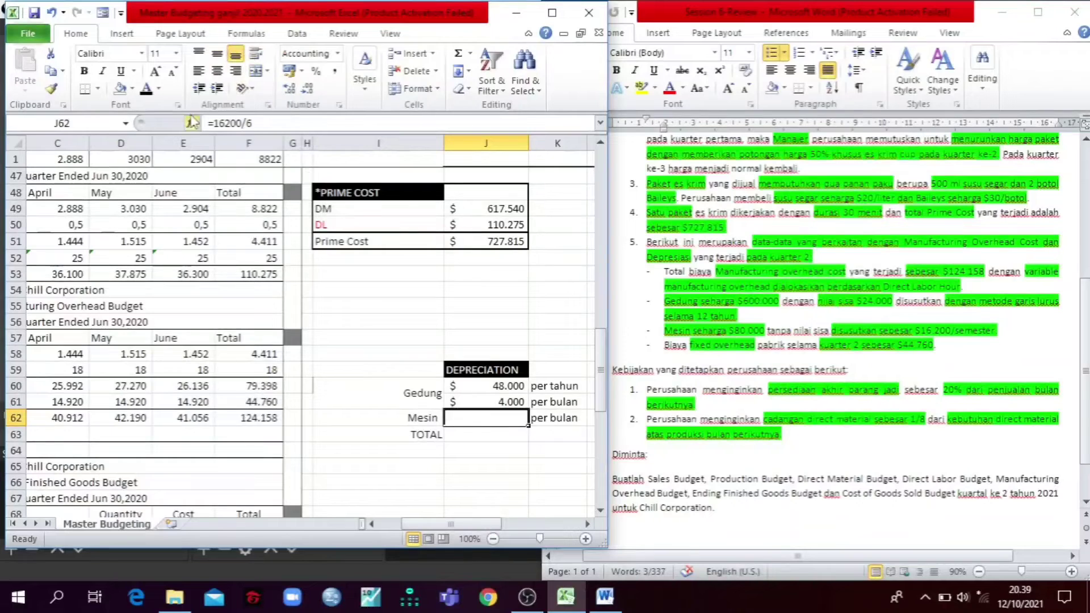
click(146, 89)
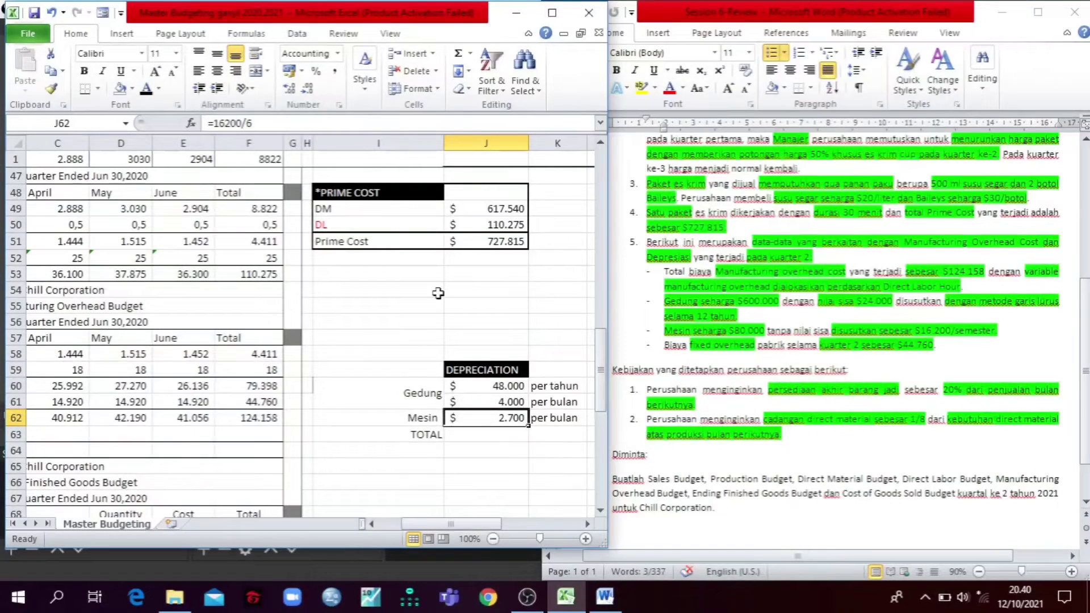
click(471, 433)
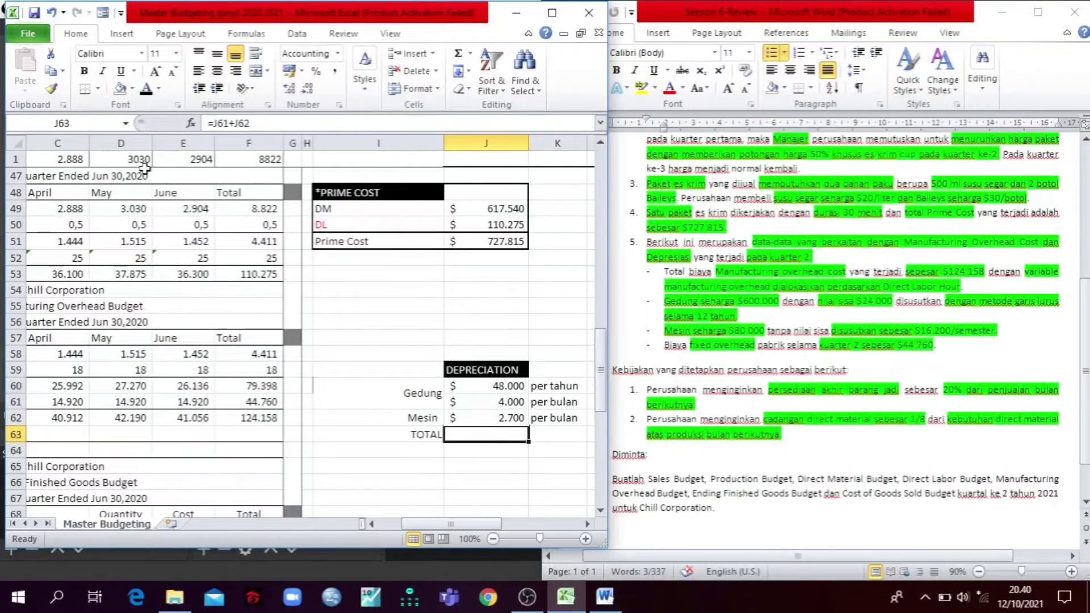
click(149, 89)
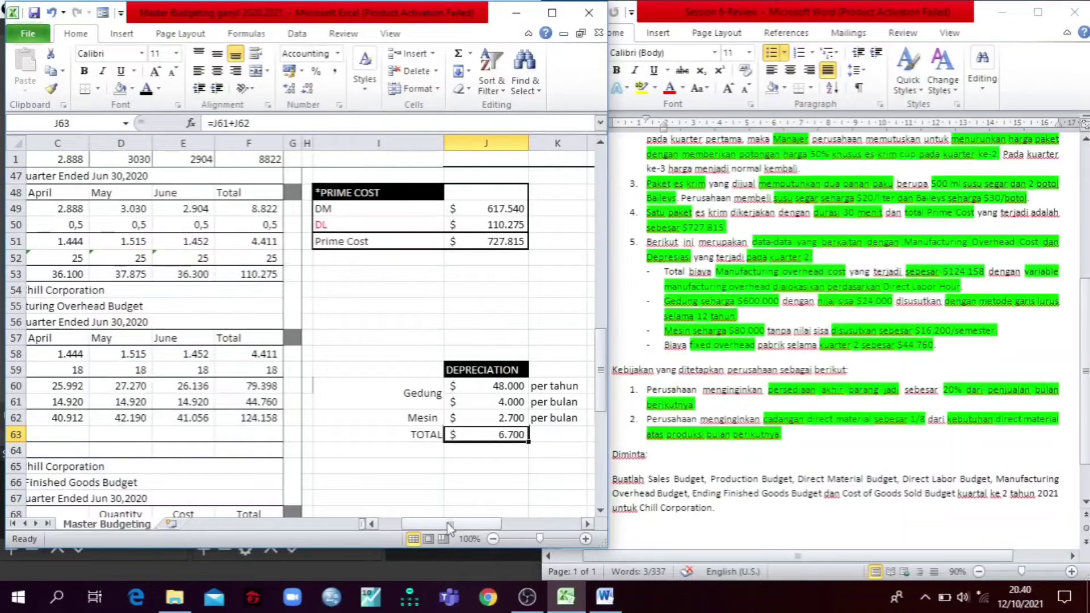
Step: Reveal the Less: Depreciation values in C63:F63 and the Cash Disbursement per MOH values in C64:F64 with a black font
drag(452, 524, 412, 532)
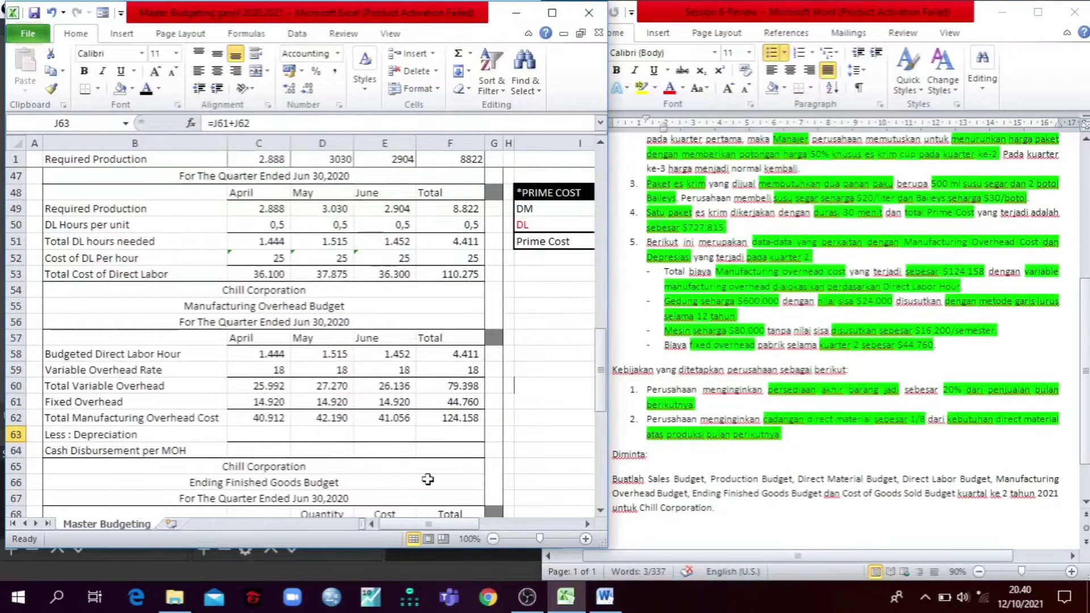
drag(454, 524, 478, 524)
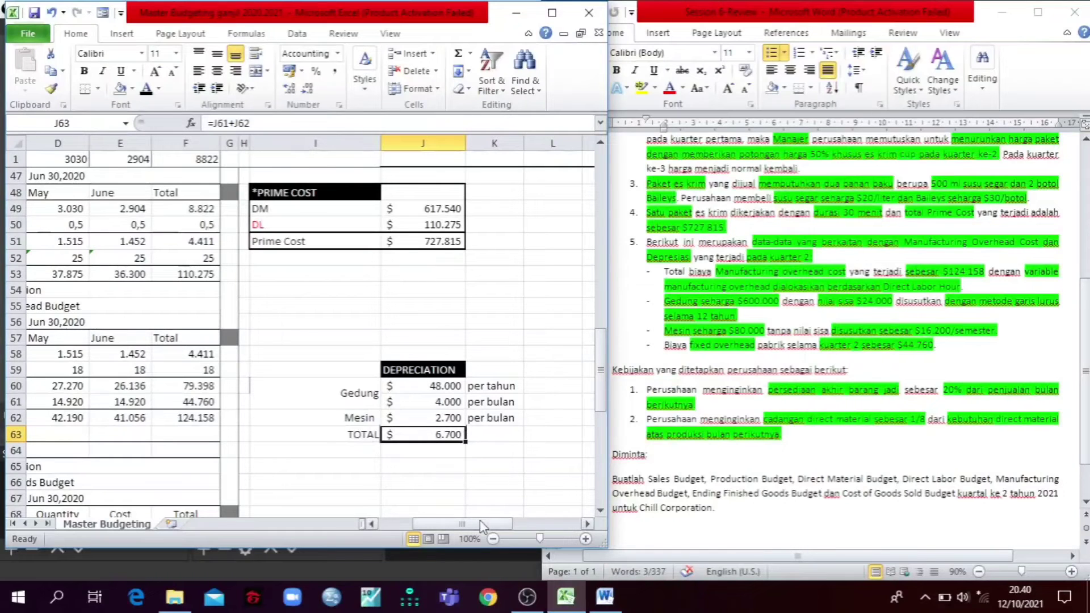
drag(479, 520, 462, 521)
drag(250, 435, 427, 439)
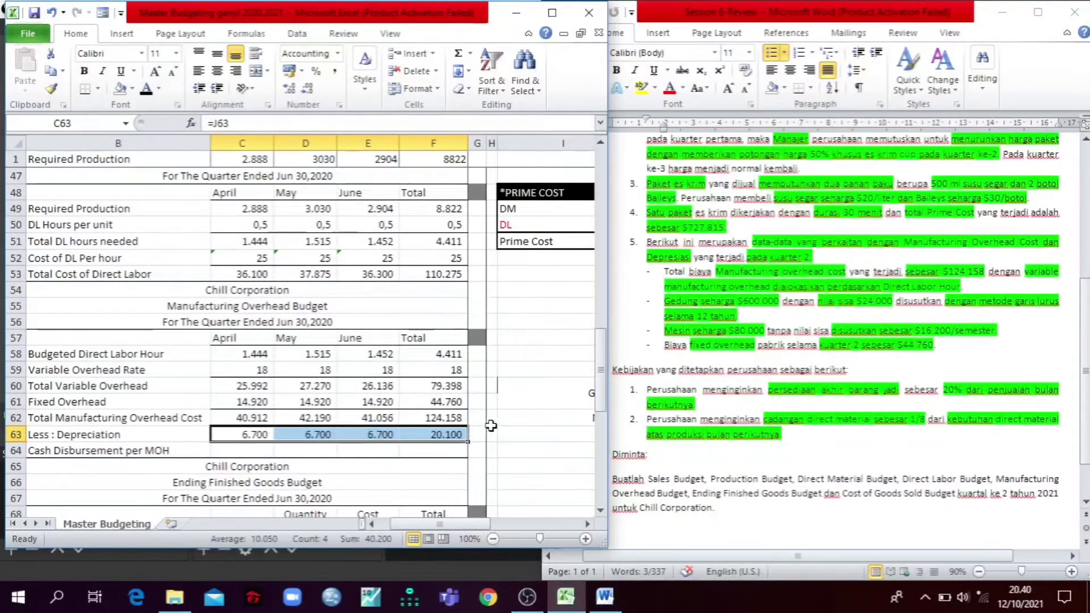
click(457, 435)
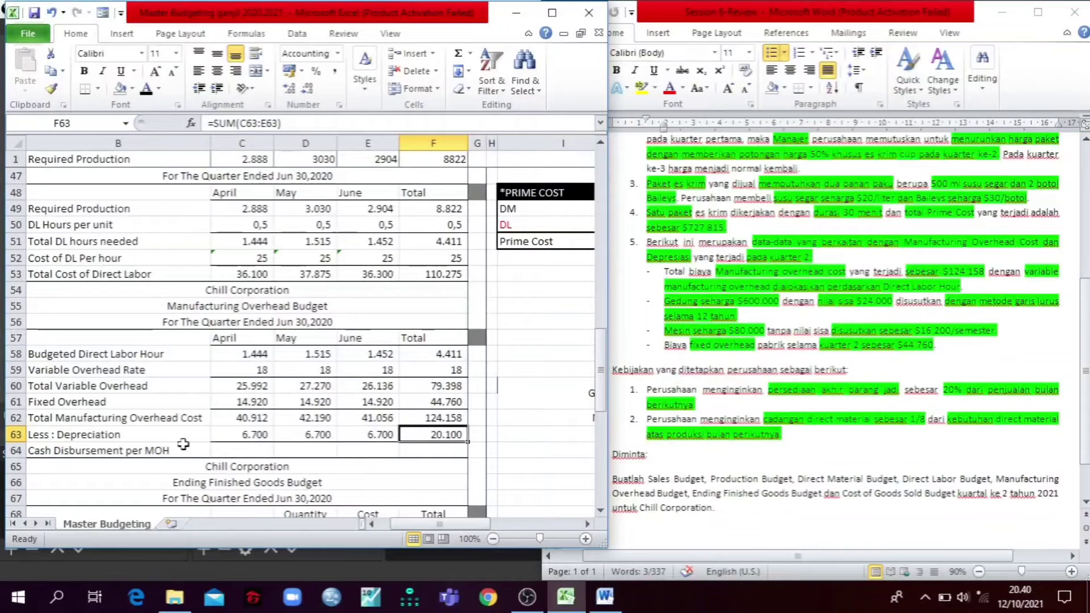
drag(226, 454, 429, 449)
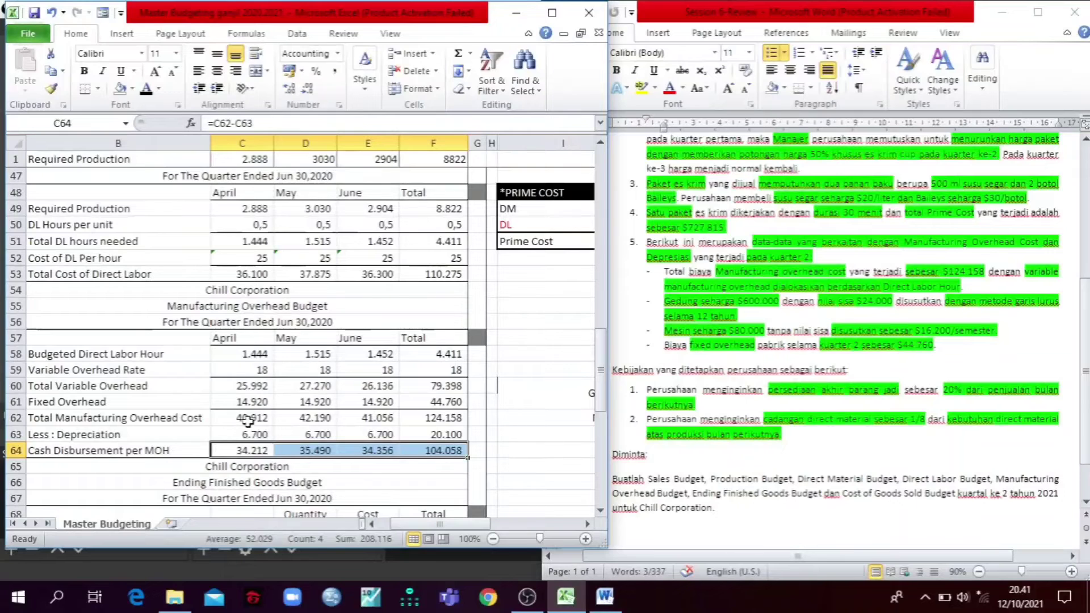
click(138, 432)
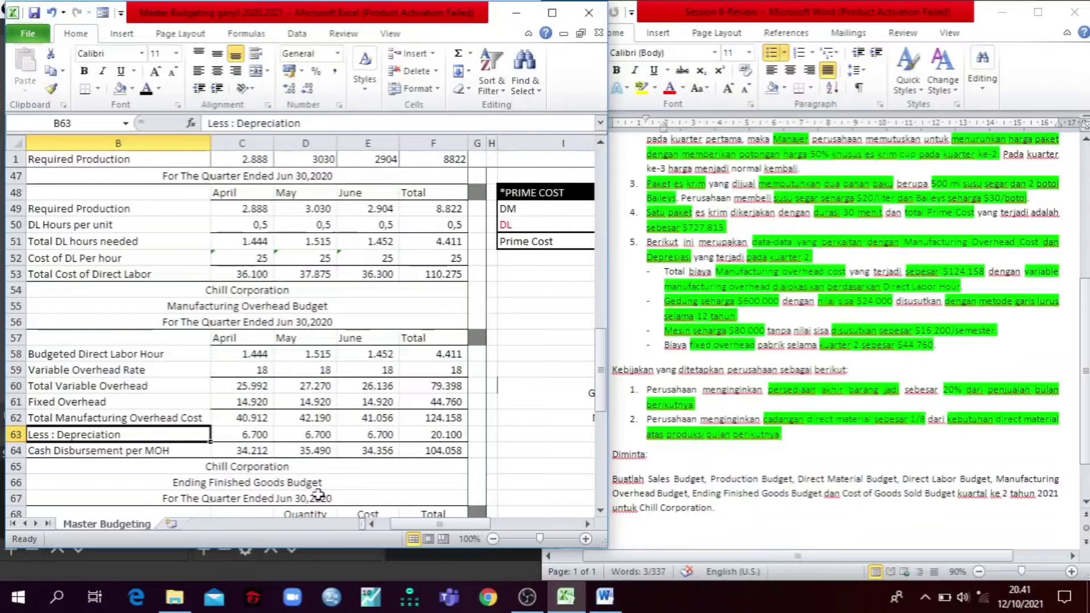
Step: Maximize the workbook and review the completed budgets from the Sales Budget down to the Ending Finished Goods Budget
scroll(387, 353, down, 3)
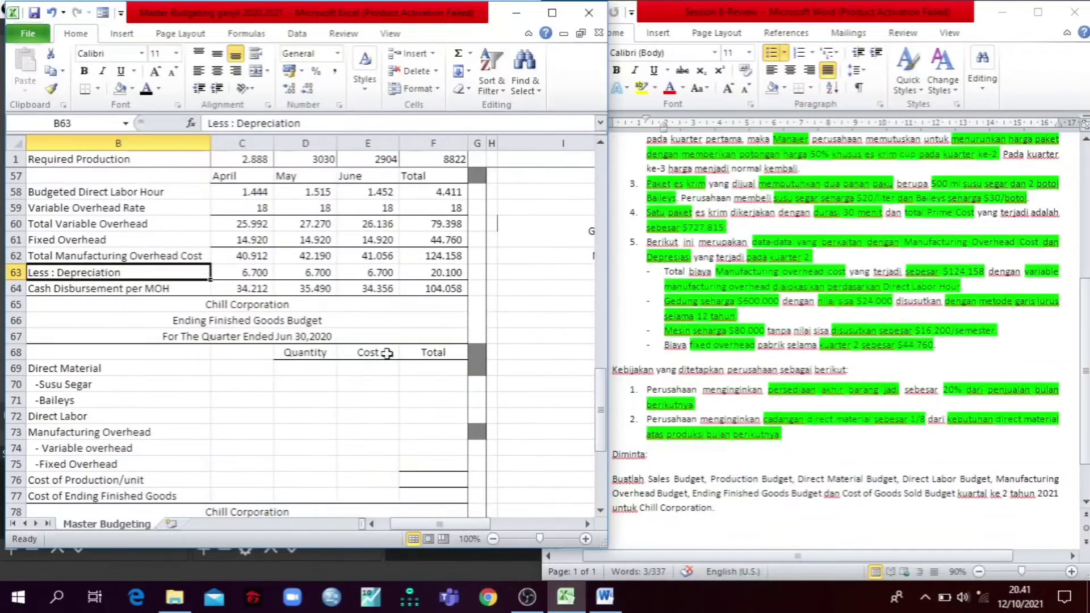
click(300, 306)
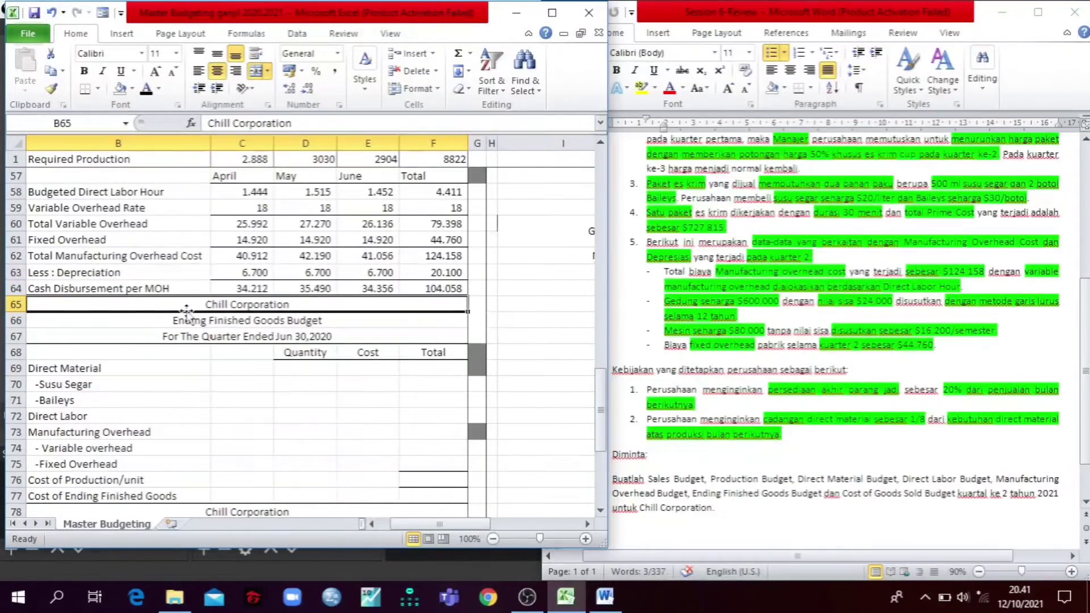
scroll(178, 313, down, 3)
scroll(178, 314, up, 2)
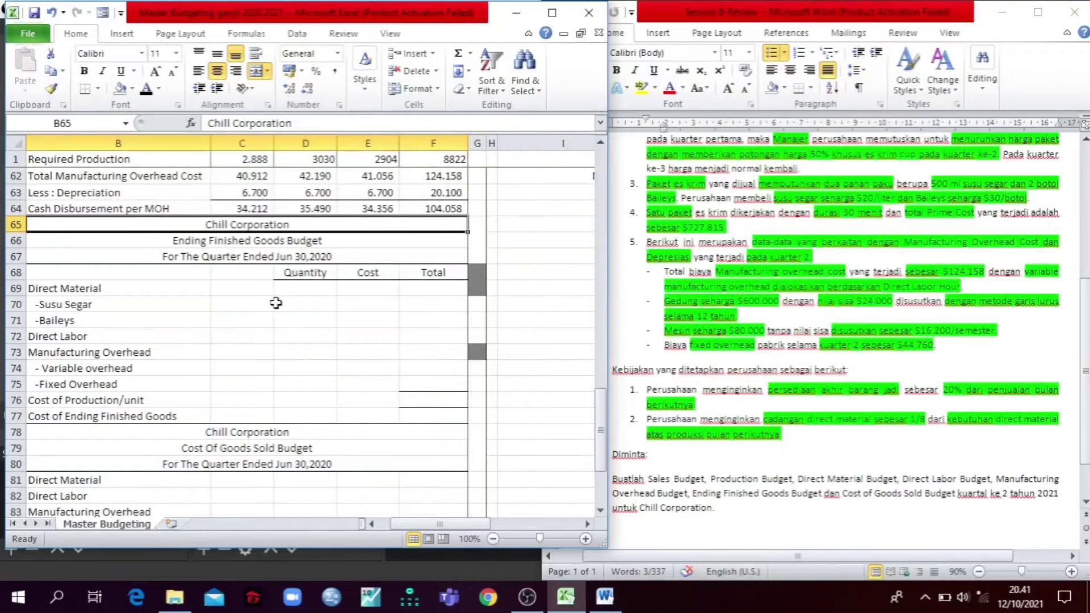
click(552, 13)
scroll(433, 382, up, 5)
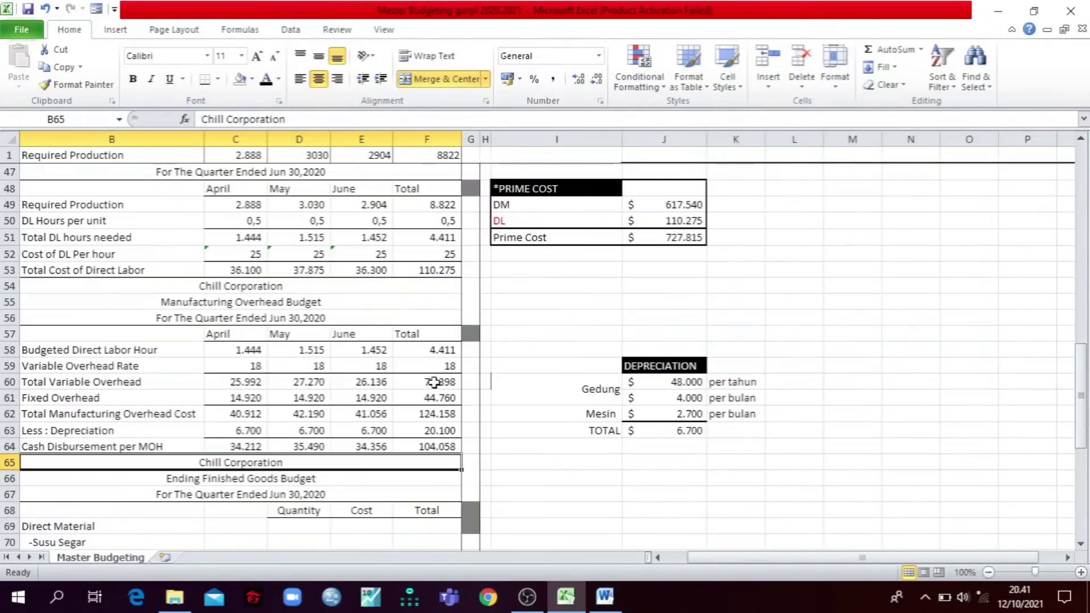
click(523, 324)
scroll(523, 325, up, 7)
scroll(523, 325, up, 8)
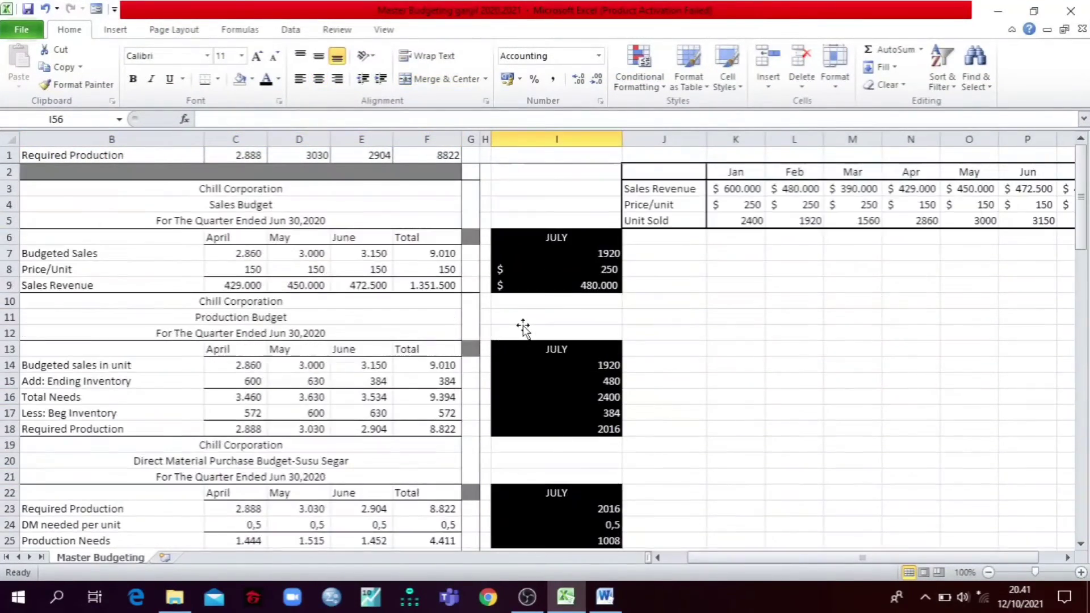
scroll(523, 325, down, 20)
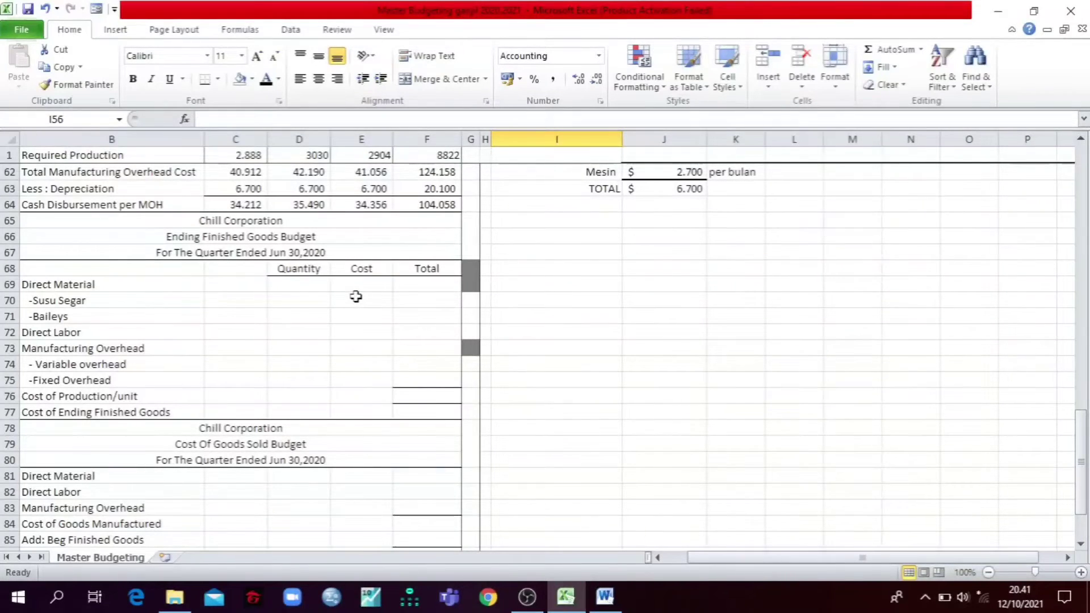
Step: Trace the Susu Segar quantity formula =C24 in D70 to the DM needed per unit row in the Susu Segar purchase budget
click(308, 306)
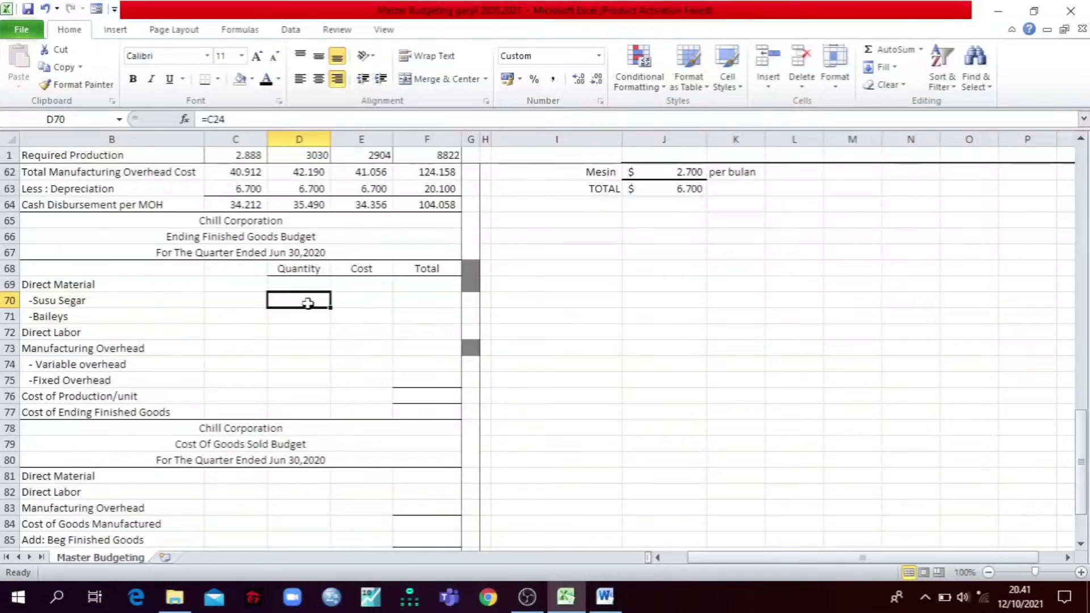
scroll(307, 305, up, 5)
scroll(308, 303, up, 5)
scroll(309, 302, up, 3)
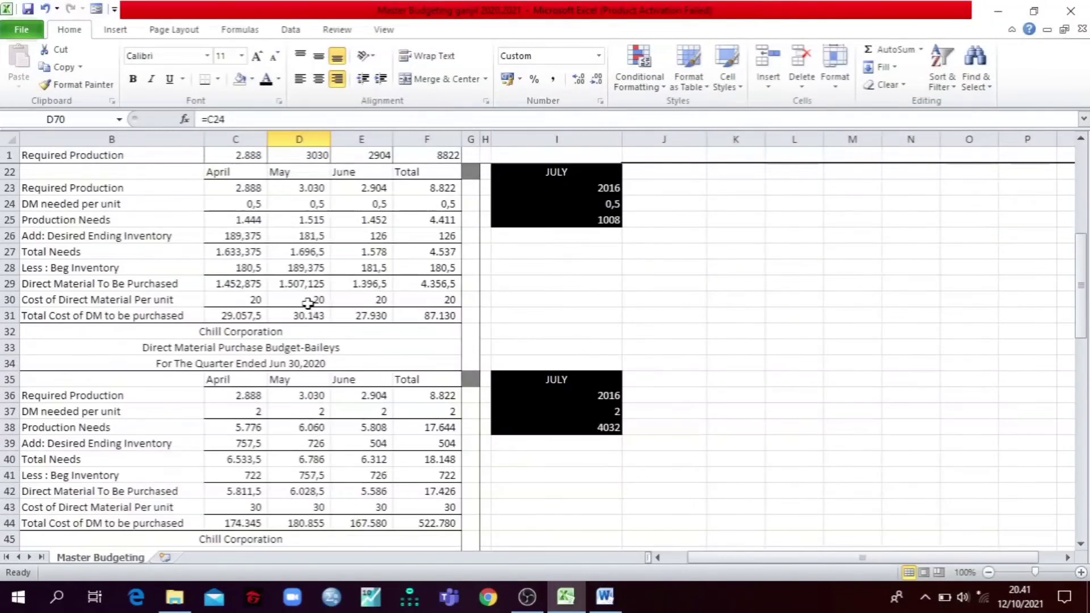
scroll(273, 247, down, 13)
scroll(270, 250, up, 13)
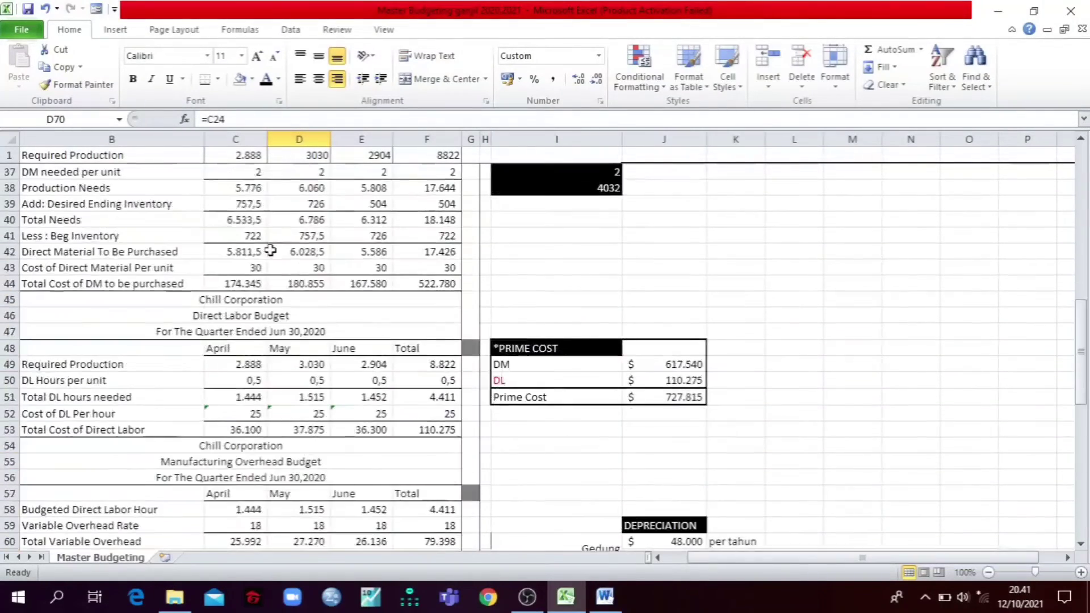
drag(235, 207, 457, 204)
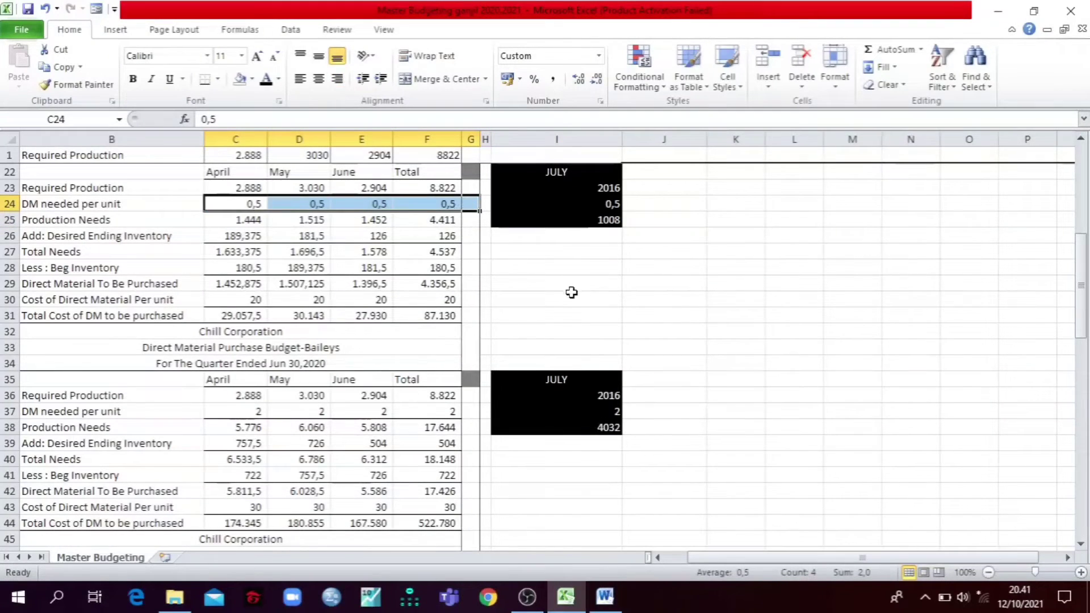
click(571, 295)
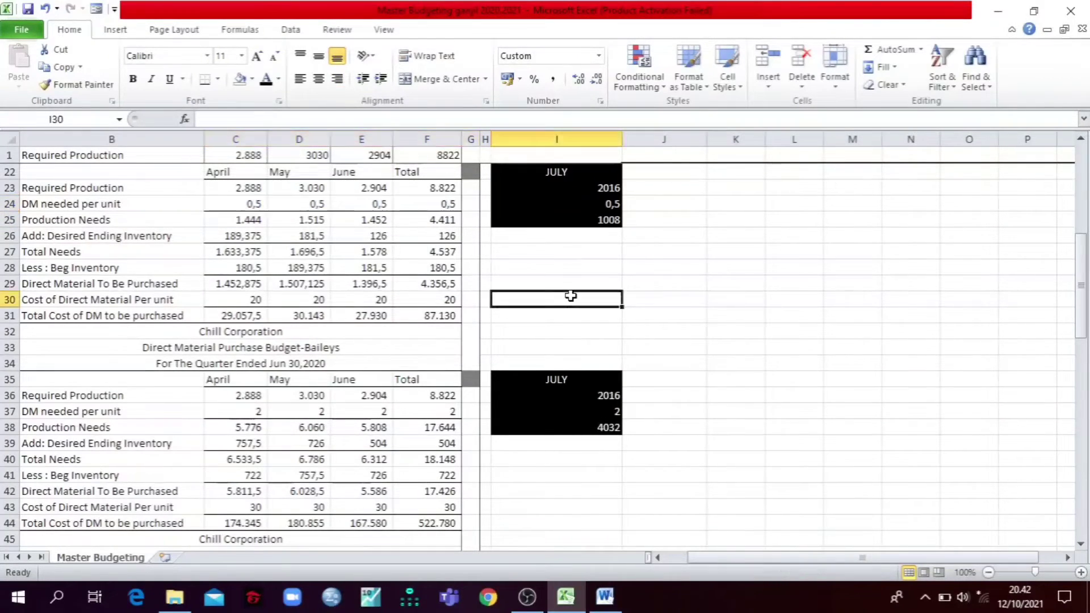
Step: Compare with the Baileys DM needed per unit and reveal the Susu Segar and Baileys quantities in D70:D71 with a black font
scroll(568, 297, down, 8)
scroll(567, 296, down, 3)
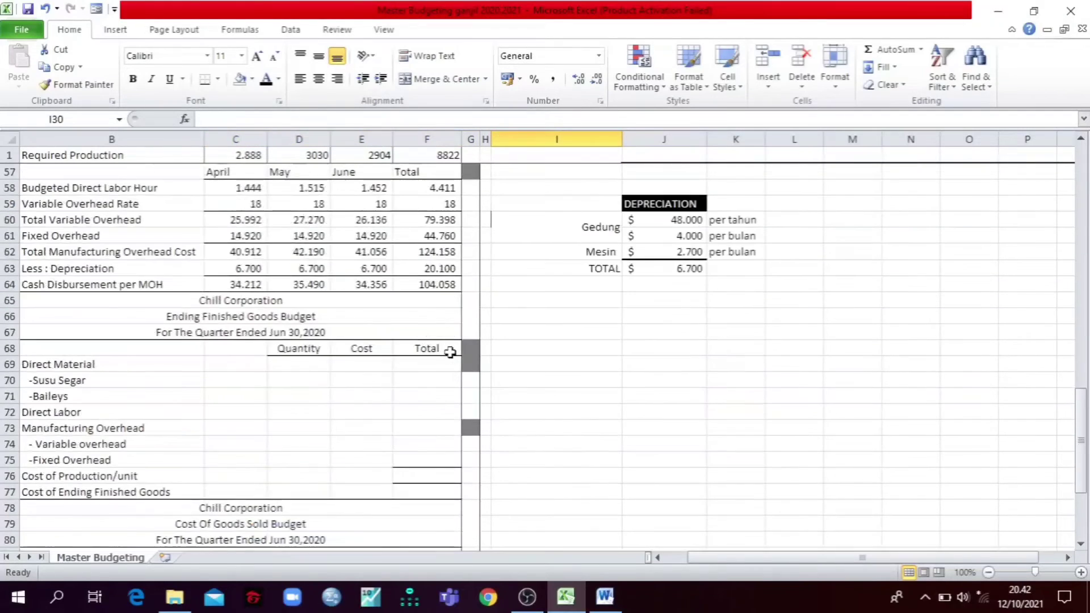
click(279, 379)
scroll(334, 379, up, 8)
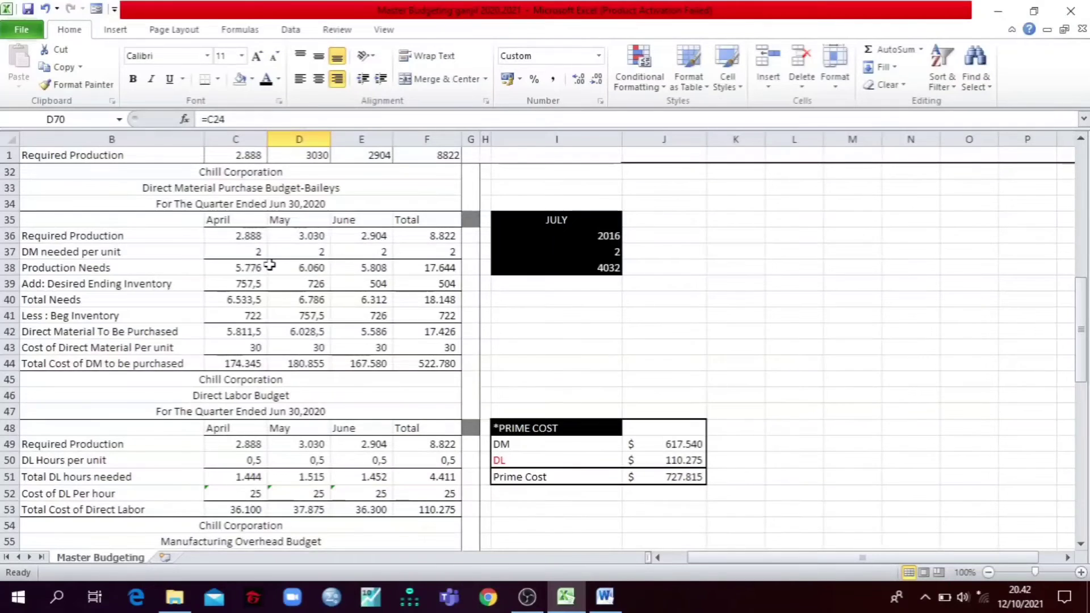
scroll(273, 260, down, 3)
scroll(272, 260, down, 3)
drag(301, 475, 305, 460)
click(266, 79)
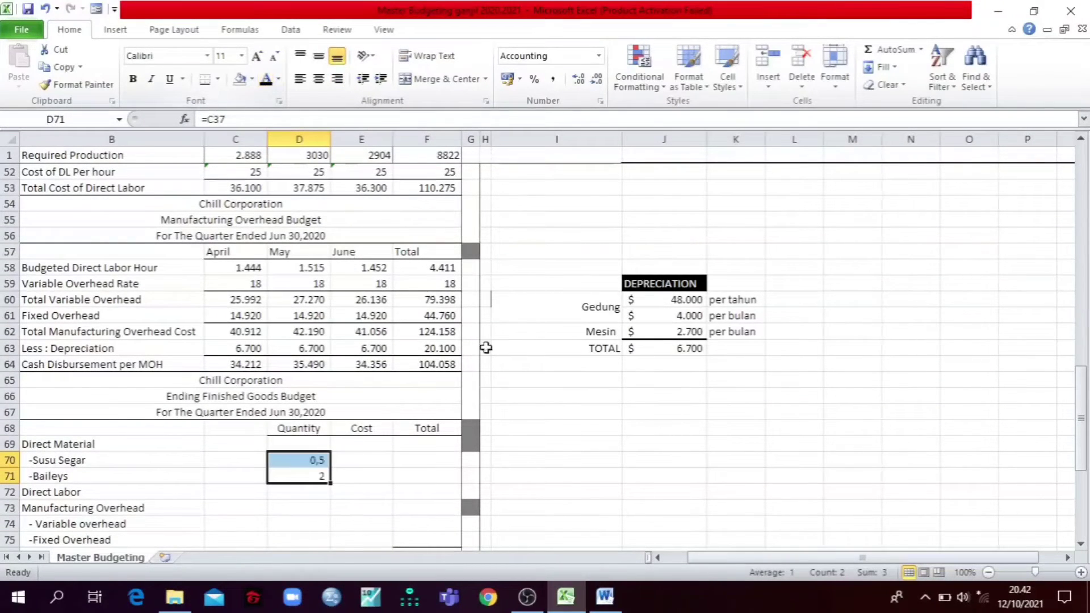
click(551, 428)
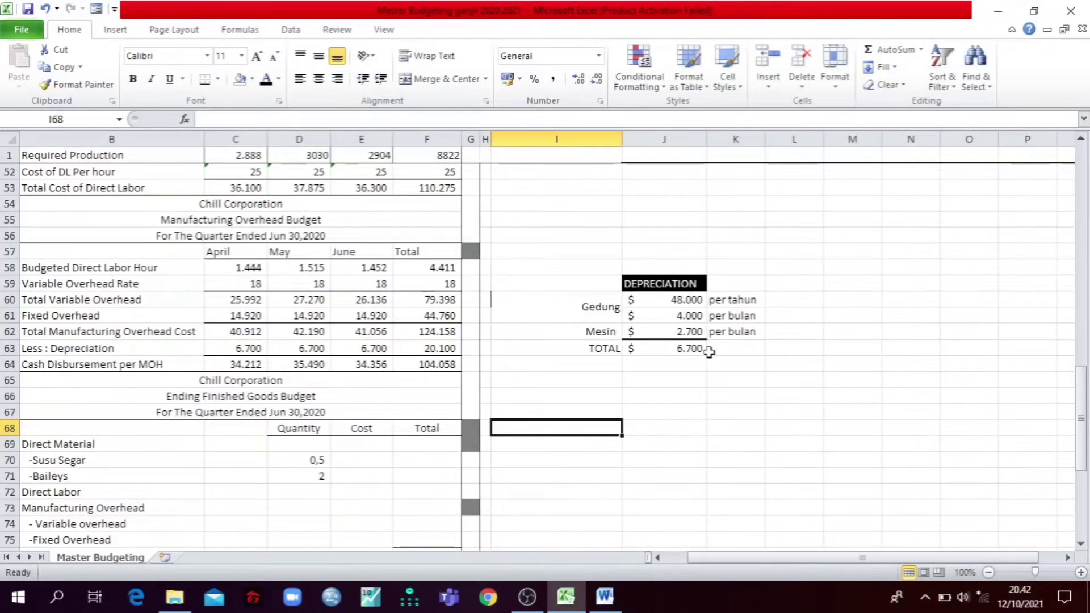
Step: Restore the workbook window beside the Word case text and bring the Ending Finished Goods Budget into view
click(1033, 11)
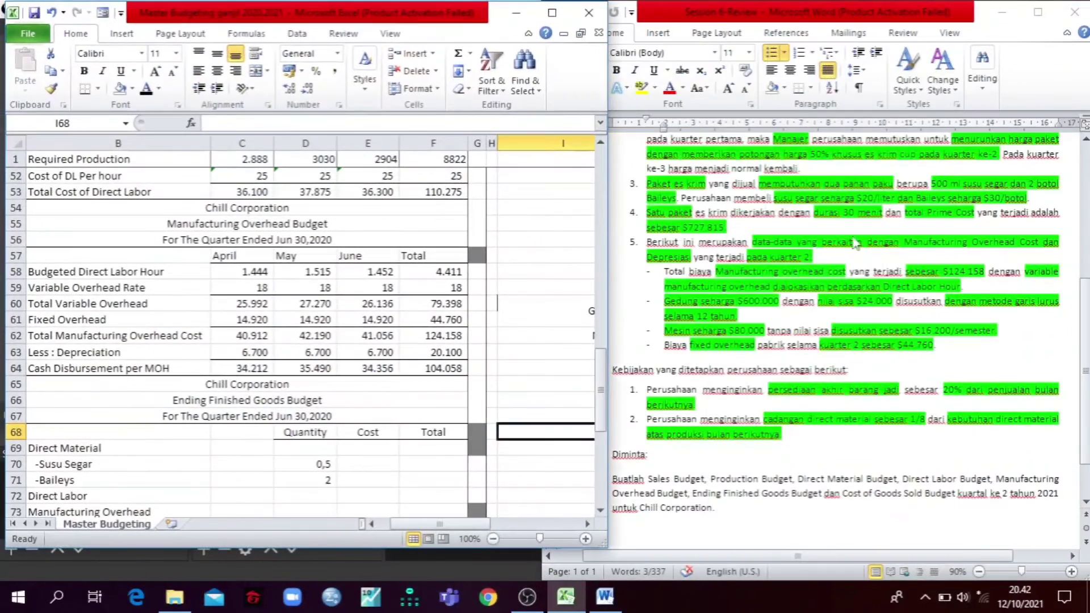
scroll(459, 371, down, 3)
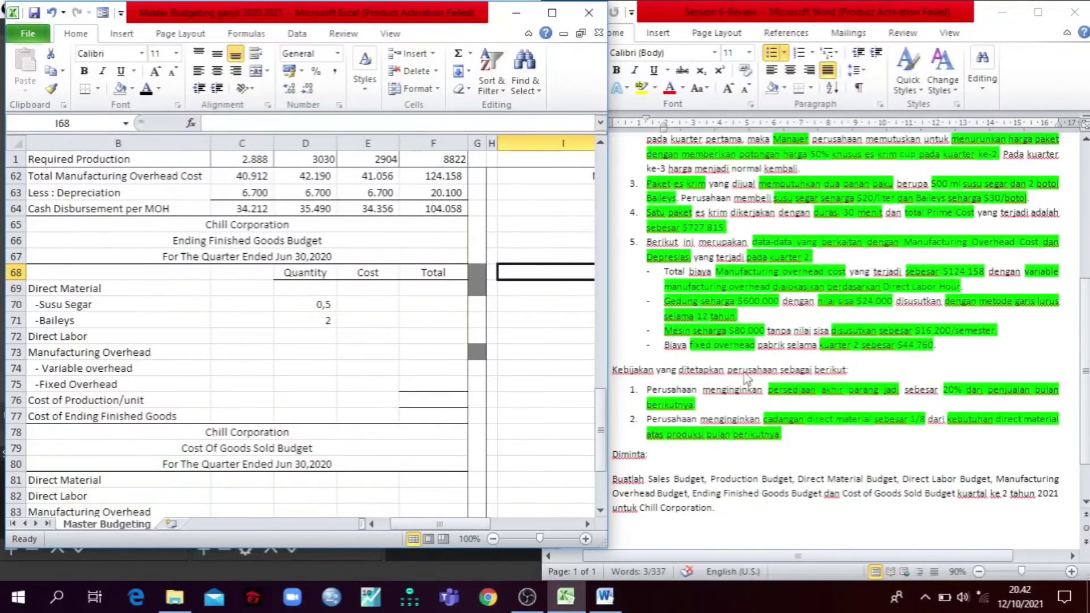
click(863, 214)
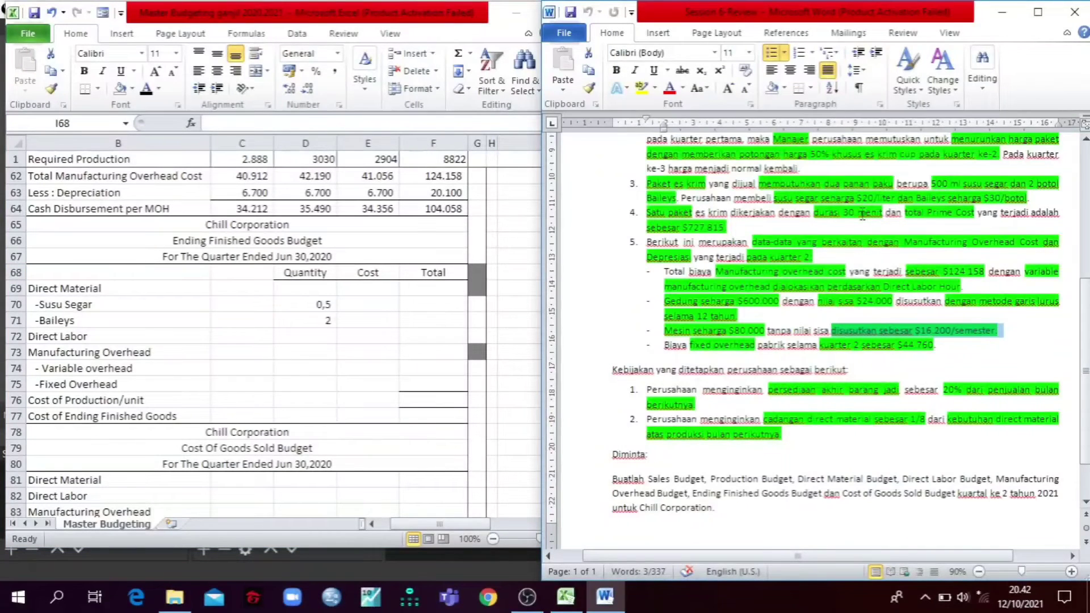
click(383, 307)
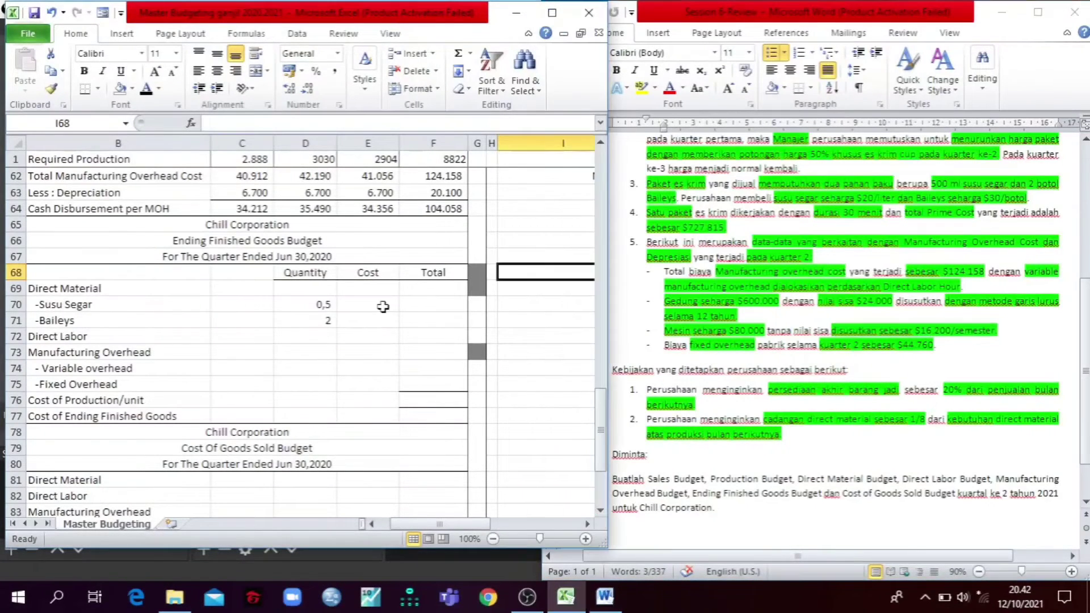
key(BackSpace)
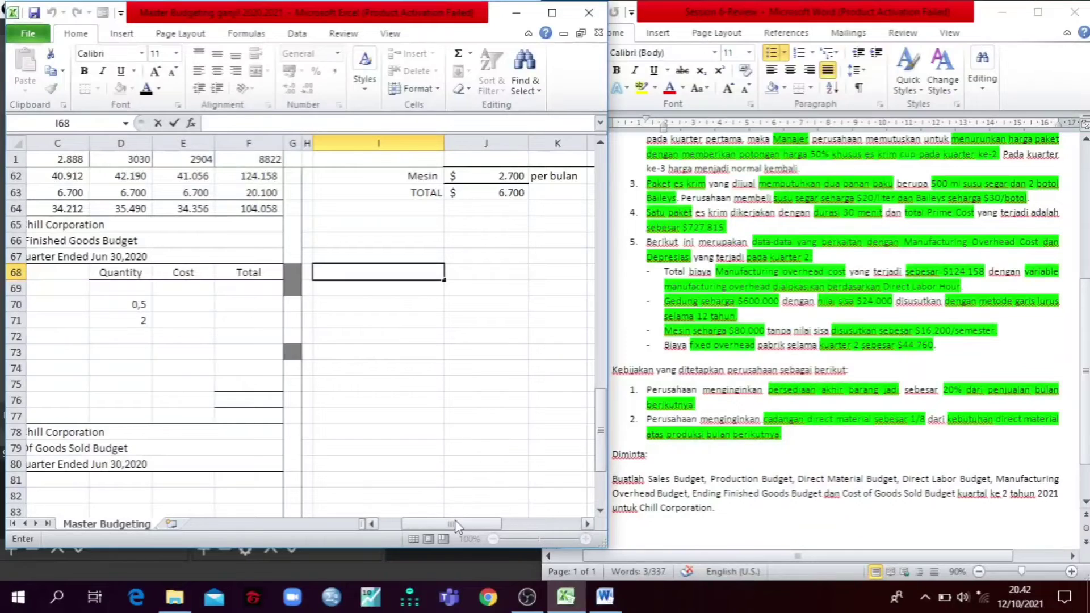
Step: Reveal the Susu Segar and Baileys costs in E70:E71 with a black font and check them against the case's purchase prices
drag(451, 523, 428, 521)
click(384, 305)
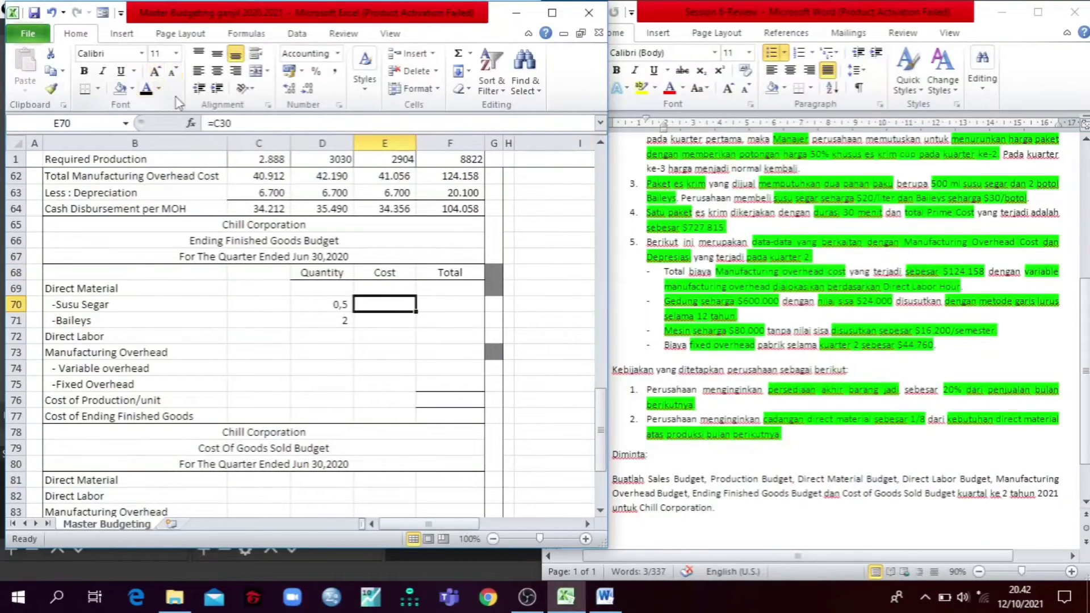
click(147, 90)
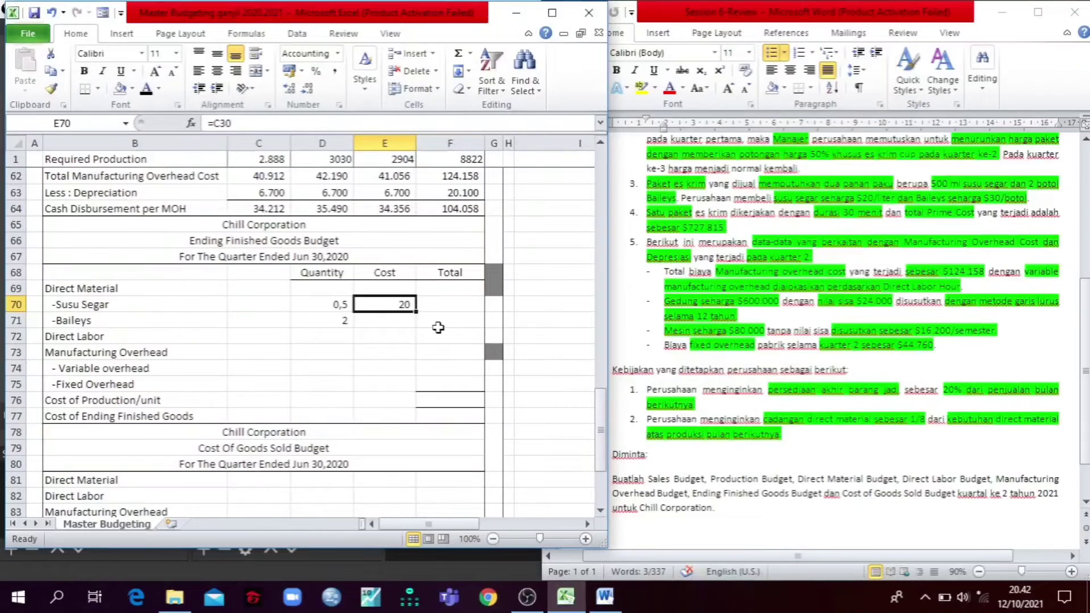
click(376, 323)
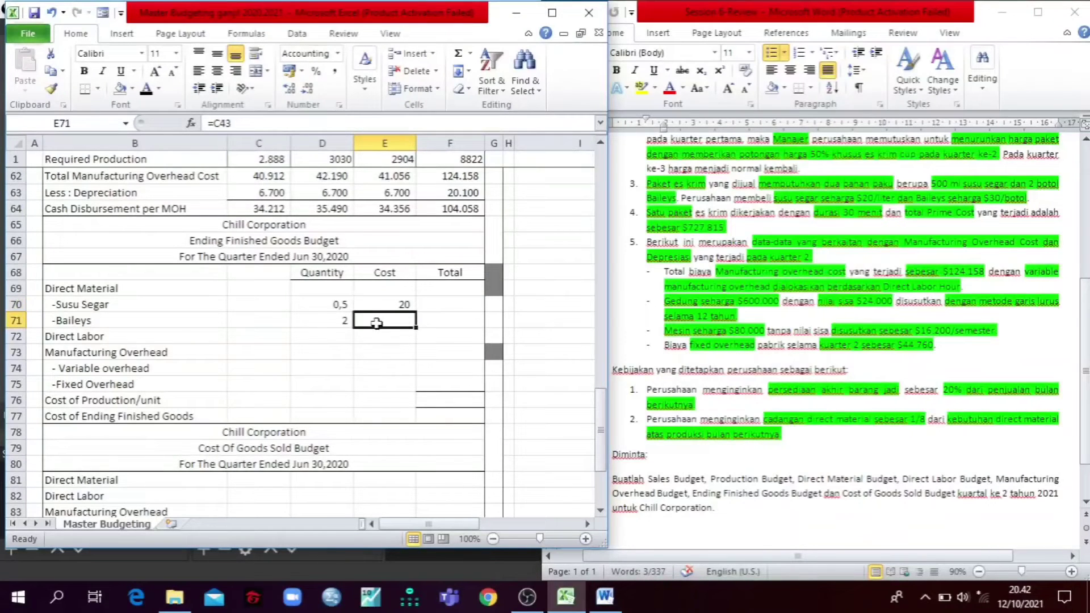
click(148, 90)
click(915, 196)
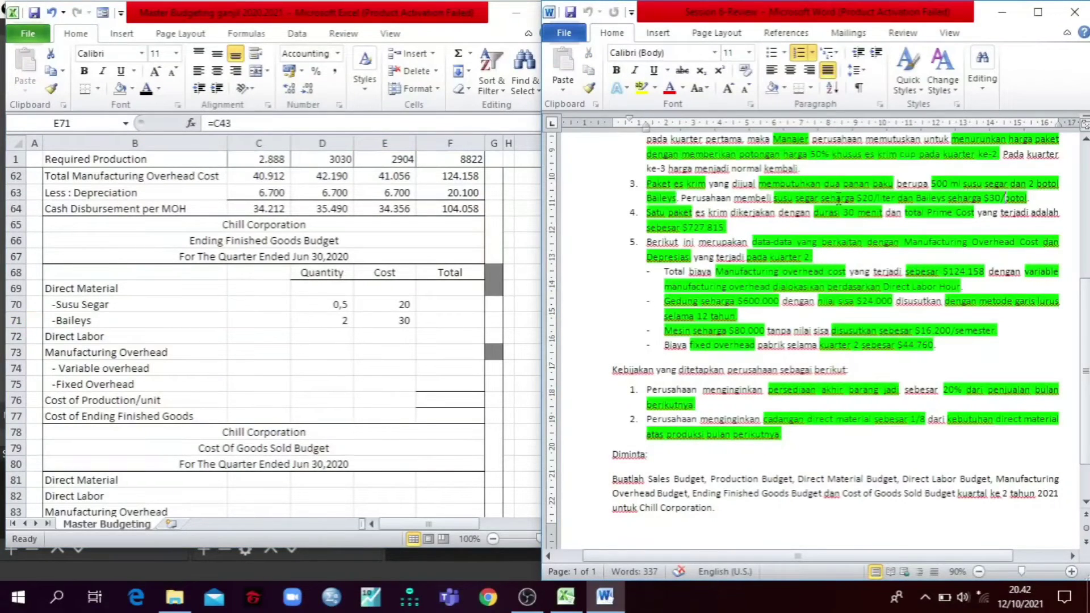
click(419, 309)
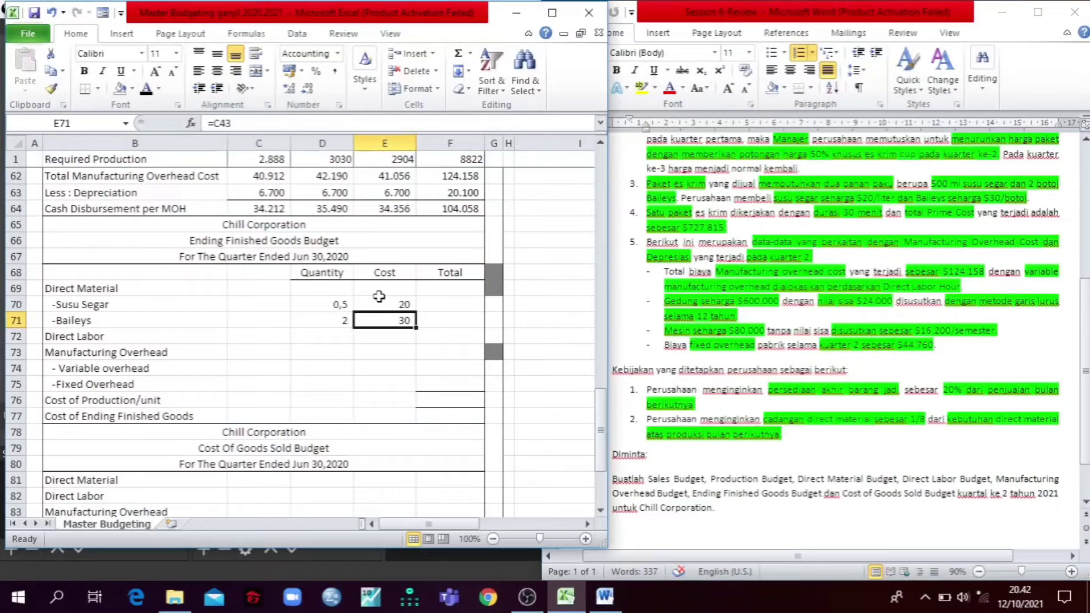
Step: Reveal the Susu Segar and Baileys totals in F70:F71 with a black font
click(428, 304)
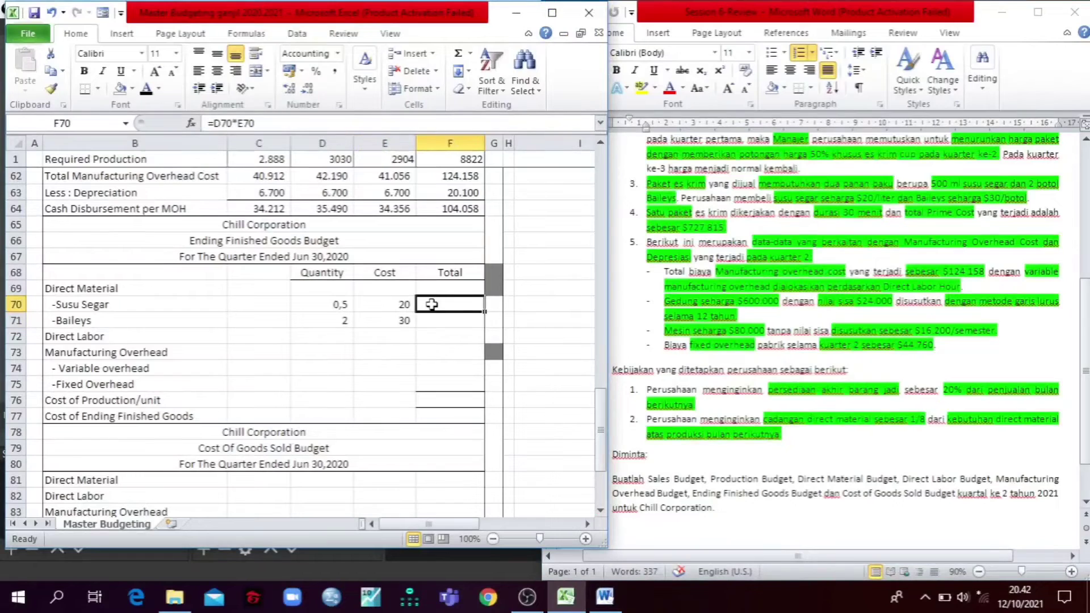
click(149, 90)
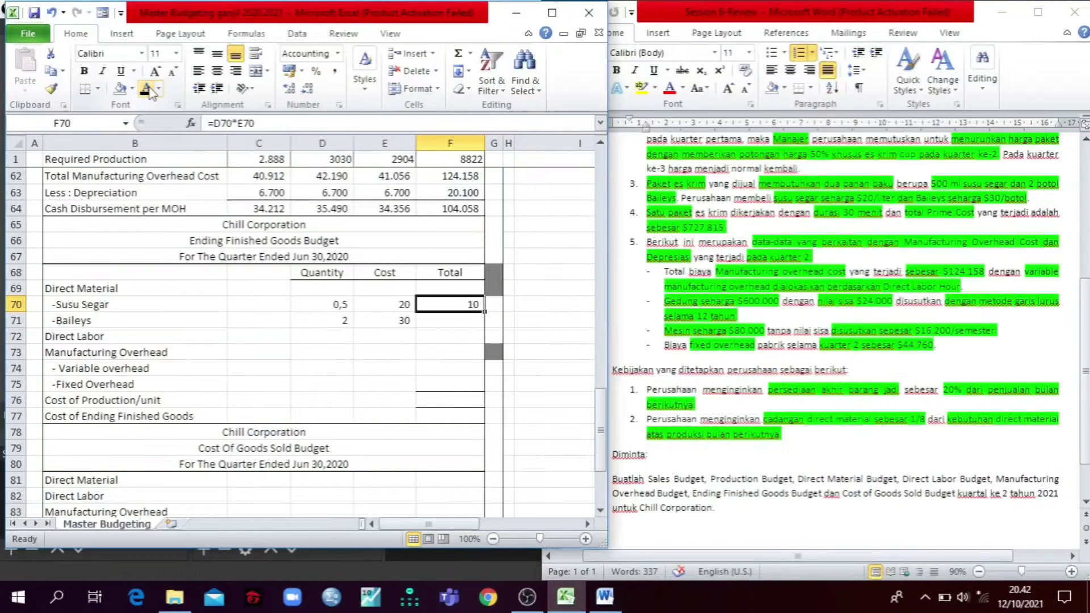
click(463, 319)
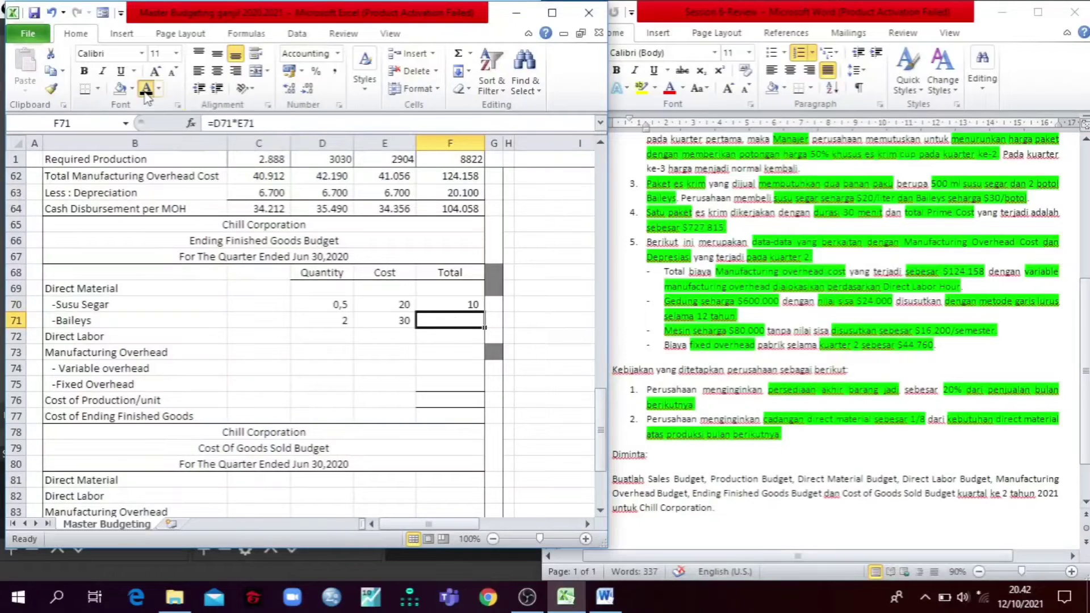
click(145, 92)
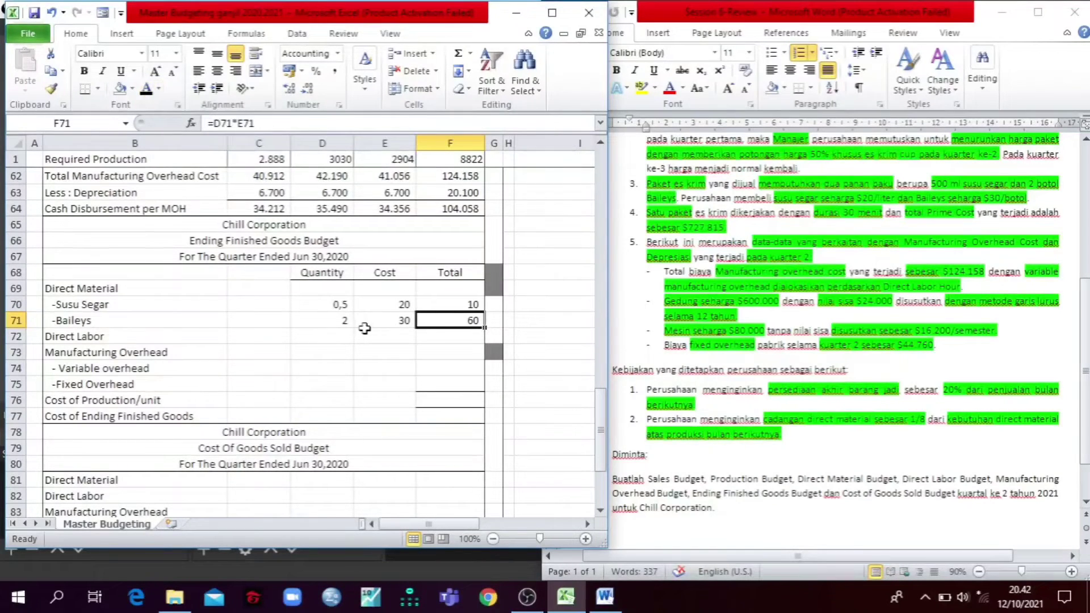
Step: Check the DL hours per unit in the Direct Labor Budget and reveal the Direct Labor quantity in D72 with a black font
scroll(365, 328, up, 3)
scroll(365, 329, up, 3)
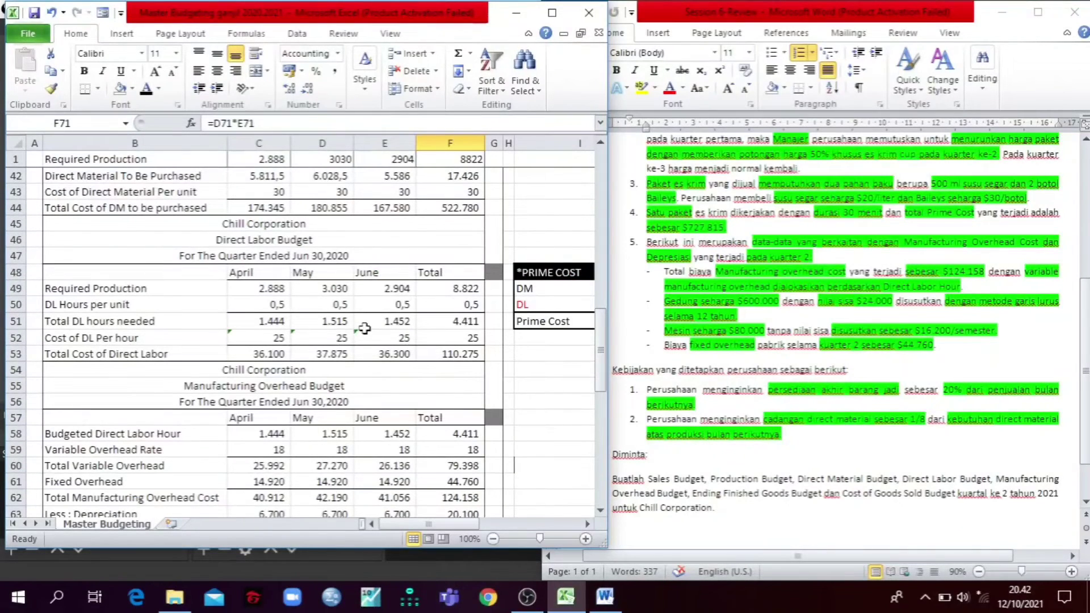
scroll(336, 328, down, 7)
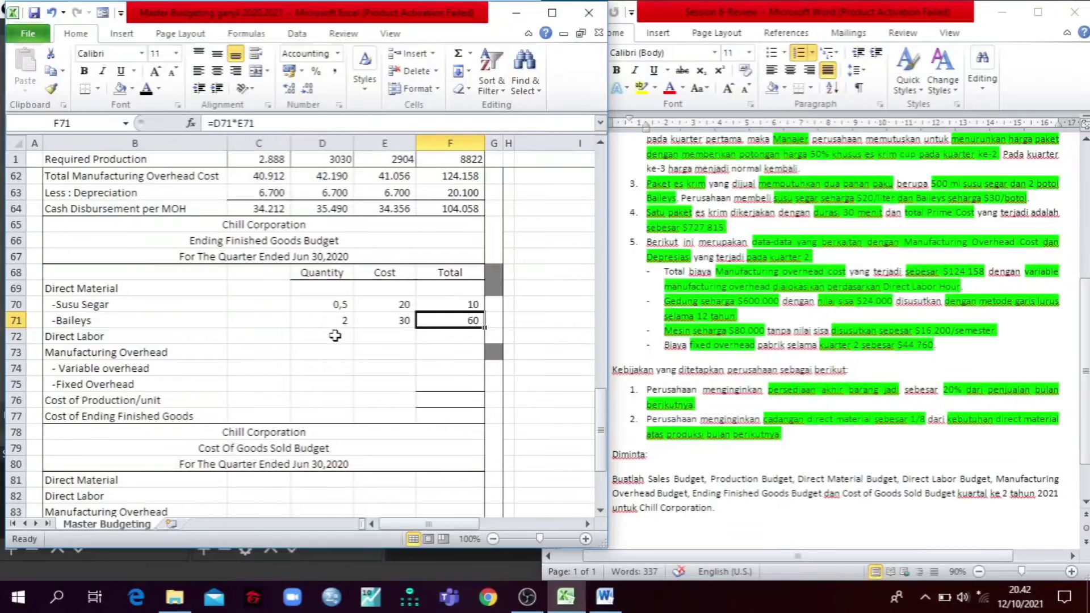
click(336, 336)
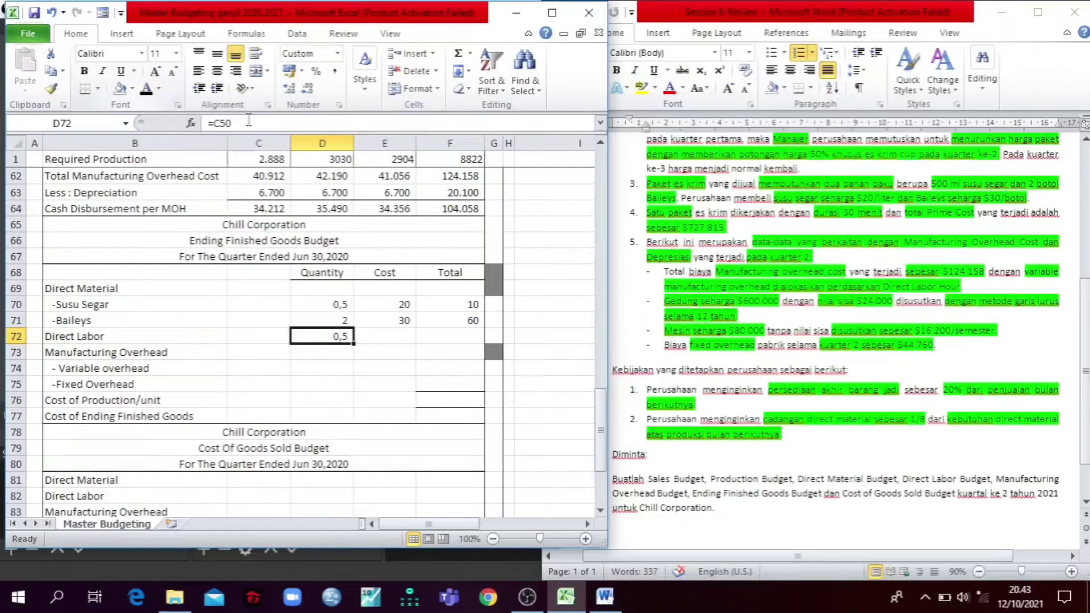
Step: Check the Cost of DL Per hour row and reveal the Direct Labor cost in E72 and total in F72 with a black font
scroll(407, 341, up, 7)
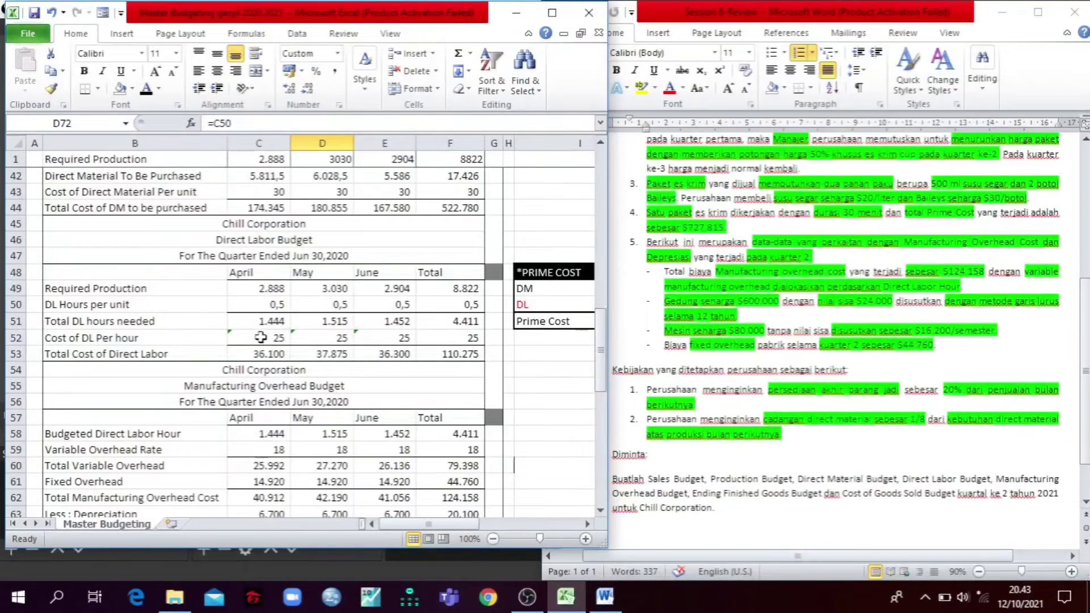
mouse_move(256, 338)
mouse_down()
mouse_move(454, 339)
mouse_move(256, 334)
mouse_move(454, 334)
mouse_move(278, 336)
mouse_up()
click(452, 335)
click(147, 288)
scroll(181, 307, down, 7)
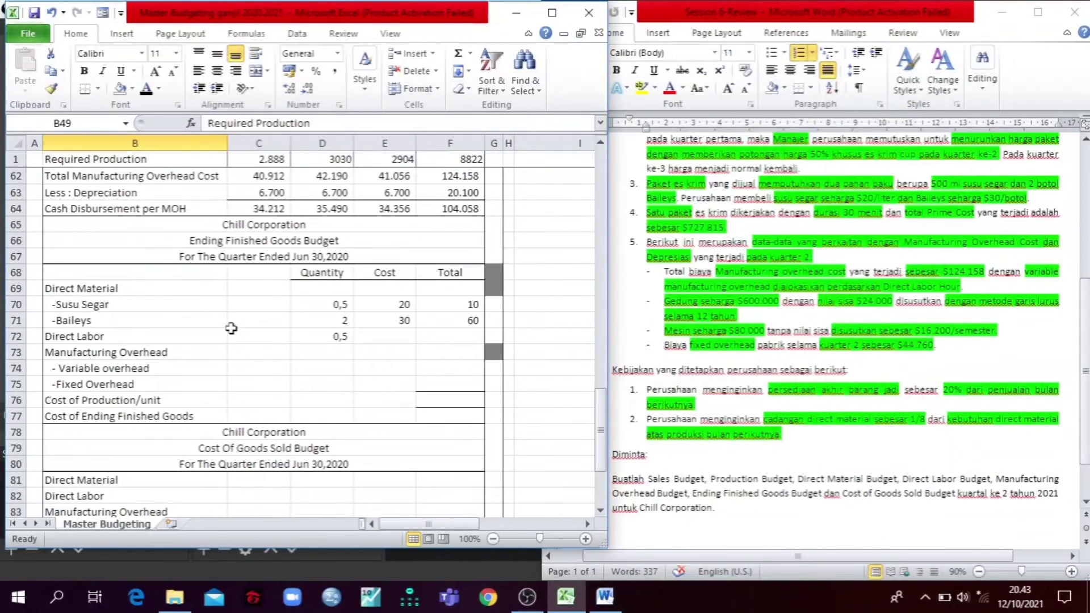
click(375, 336)
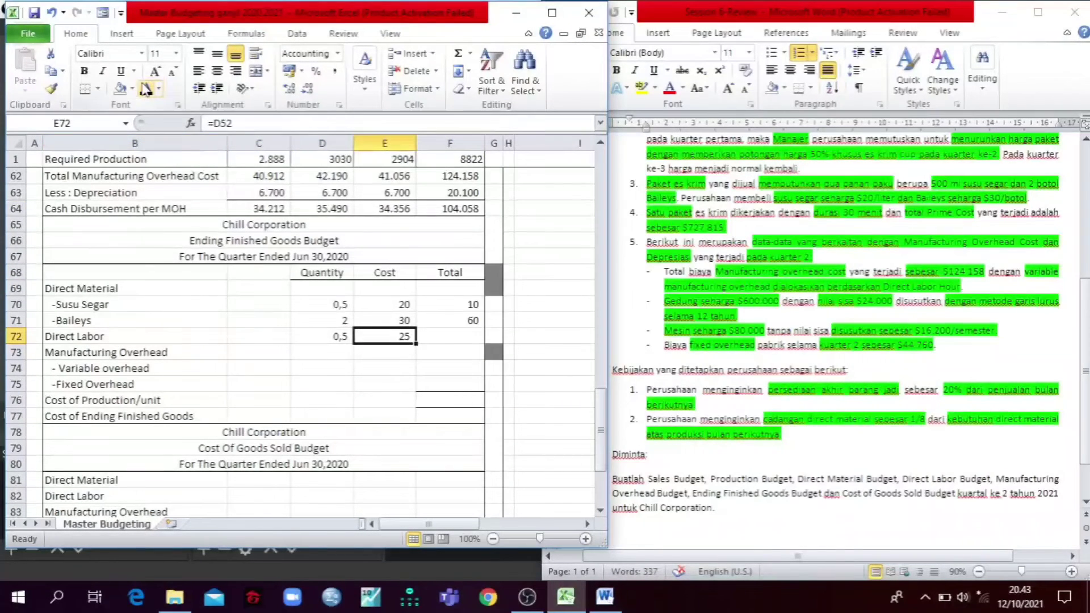
click(448, 337)
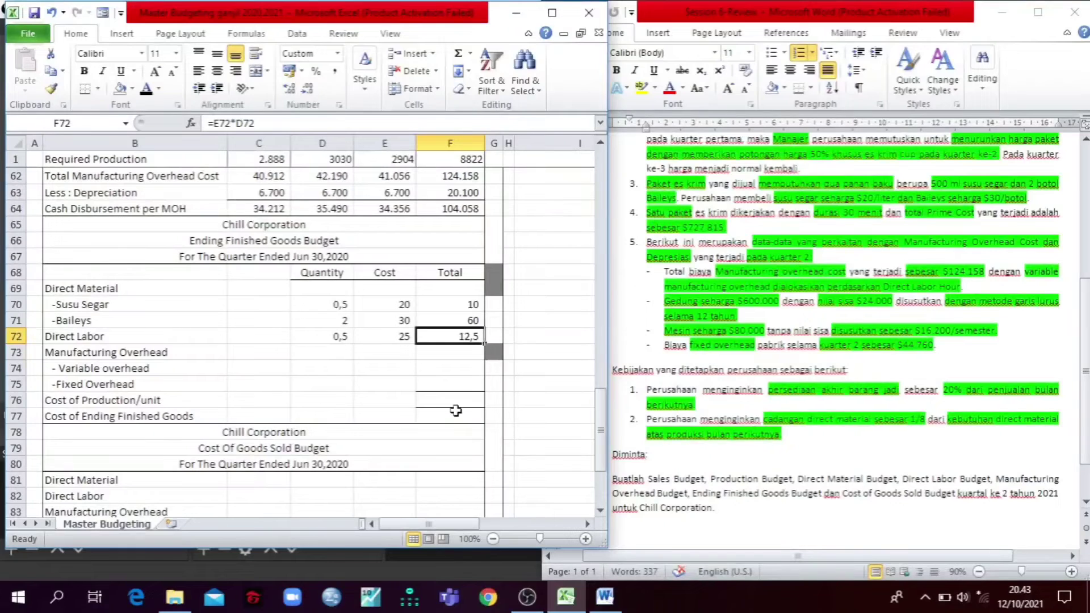
Step: Reveal the Variable overhead quantity in D74 and its cost in E74 with a black font, comparing with the Variable Overhead Rate row
click(314, 372)
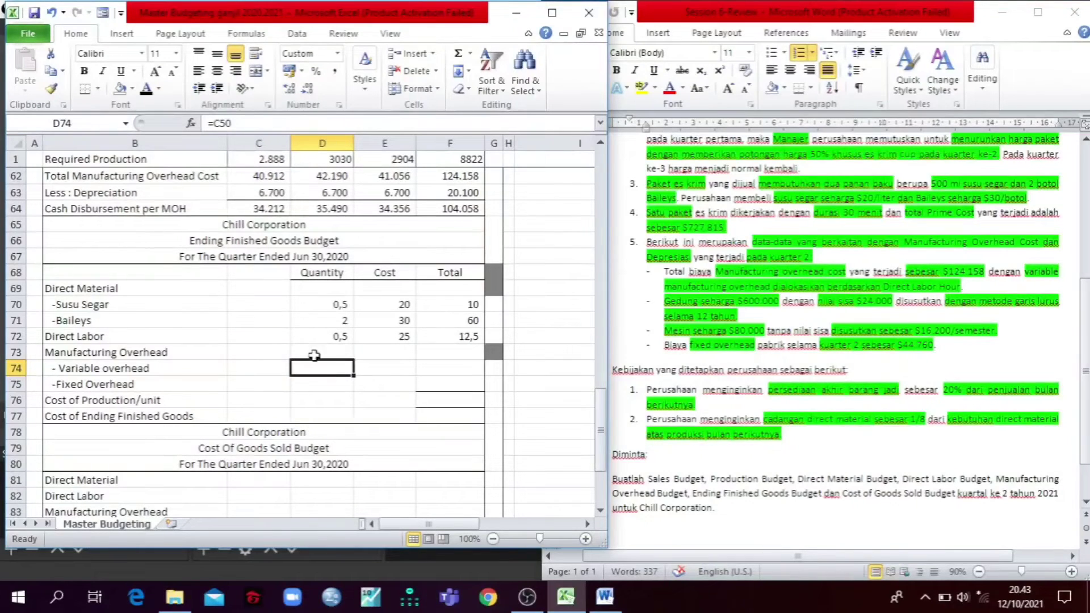
click(146, 90)
scroll(433, 354, up, 3)
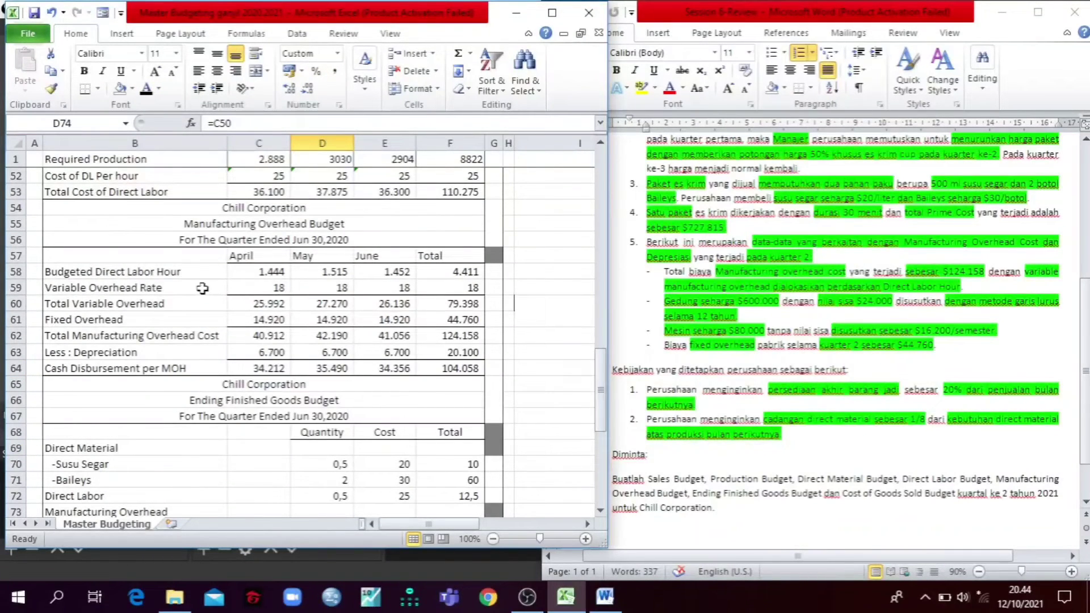
drag(170, 287, 437, 295)
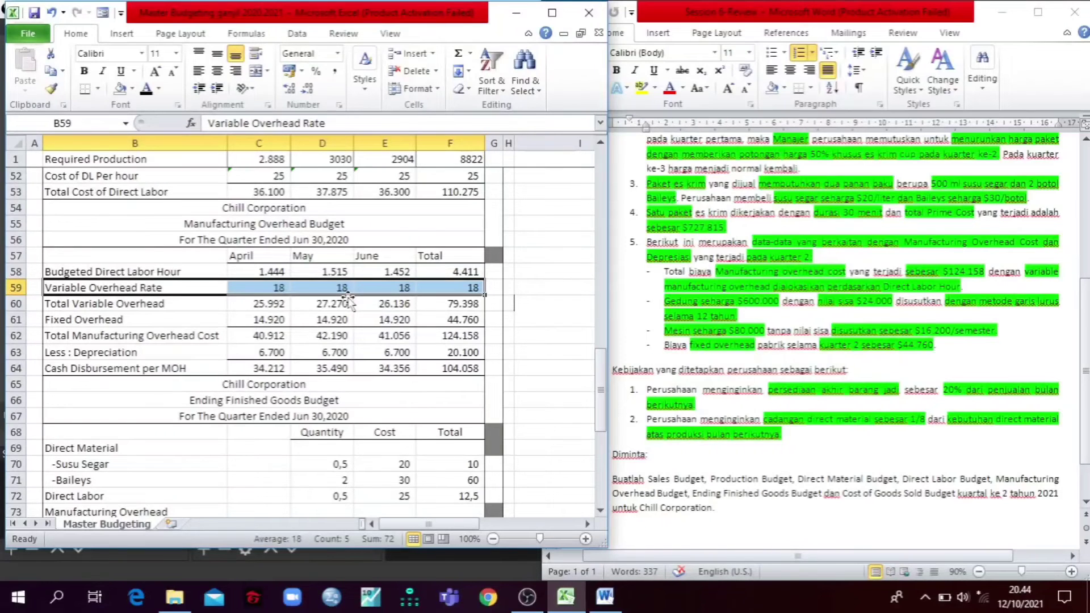
scroll(347, 299, down, 5)
click(384, 287)
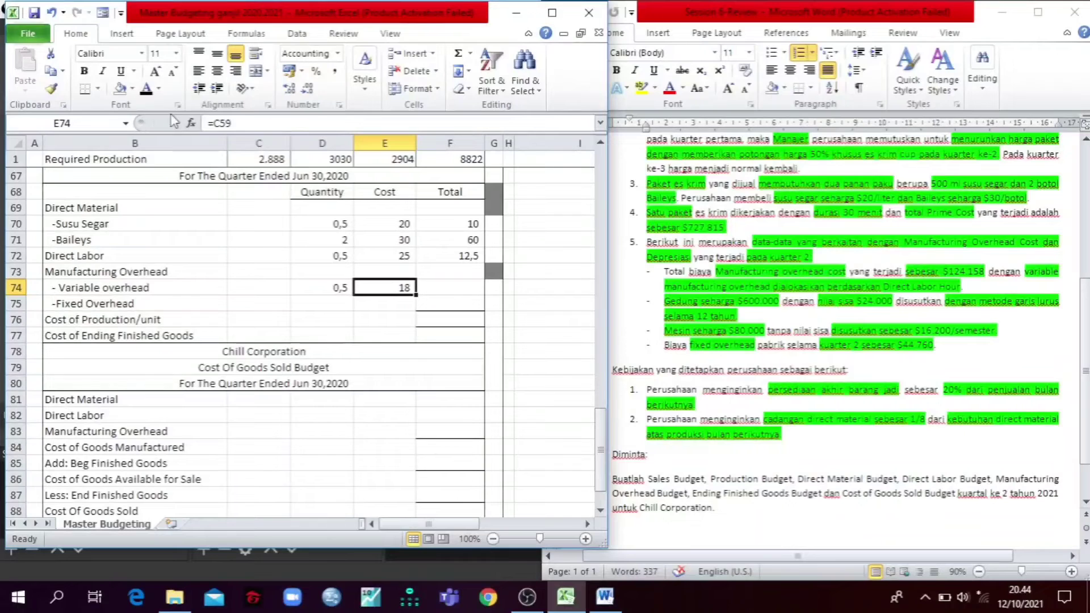
Step: Reveal the Variable overhead total in F74 with a black font and trace its formula =D74*E74
click(443, 284)
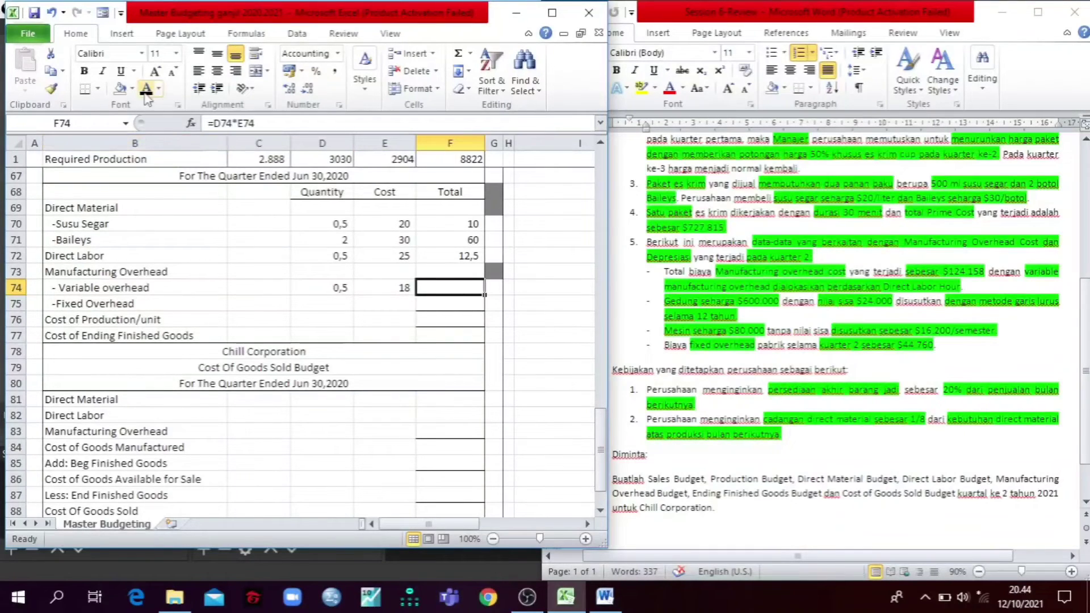
click(146, 91)
scroll(405, 295, up, 5)
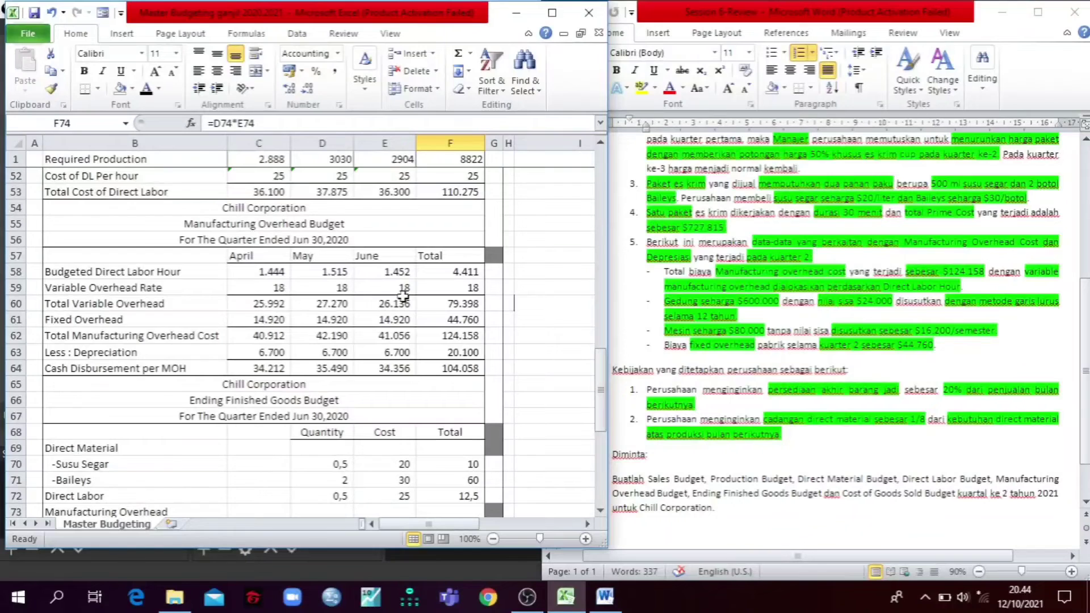
scroll(403, 295, down, 2)
click(339, 124)
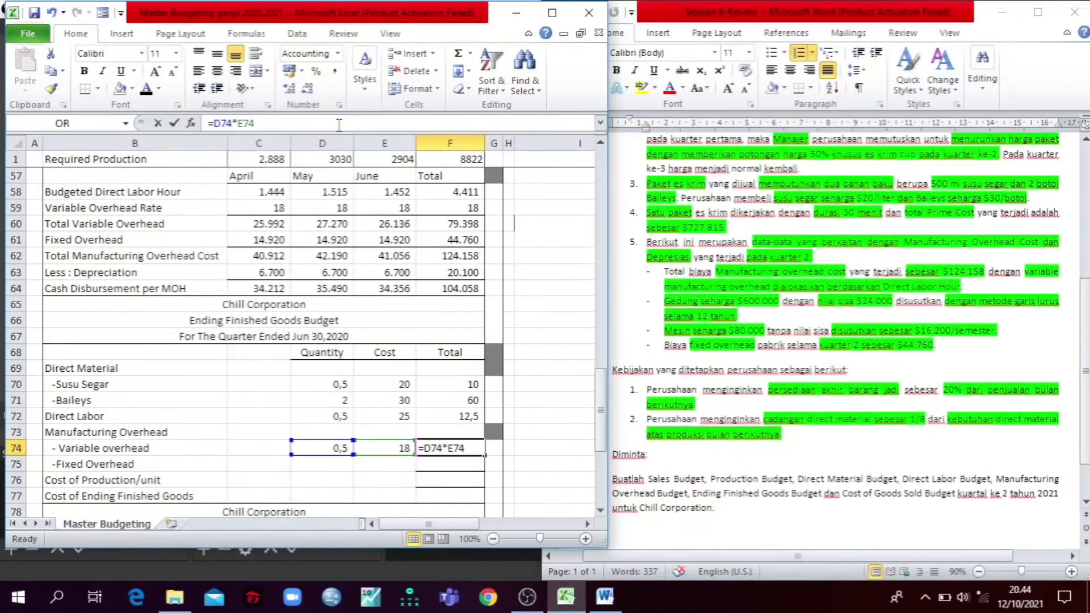
key(Return)
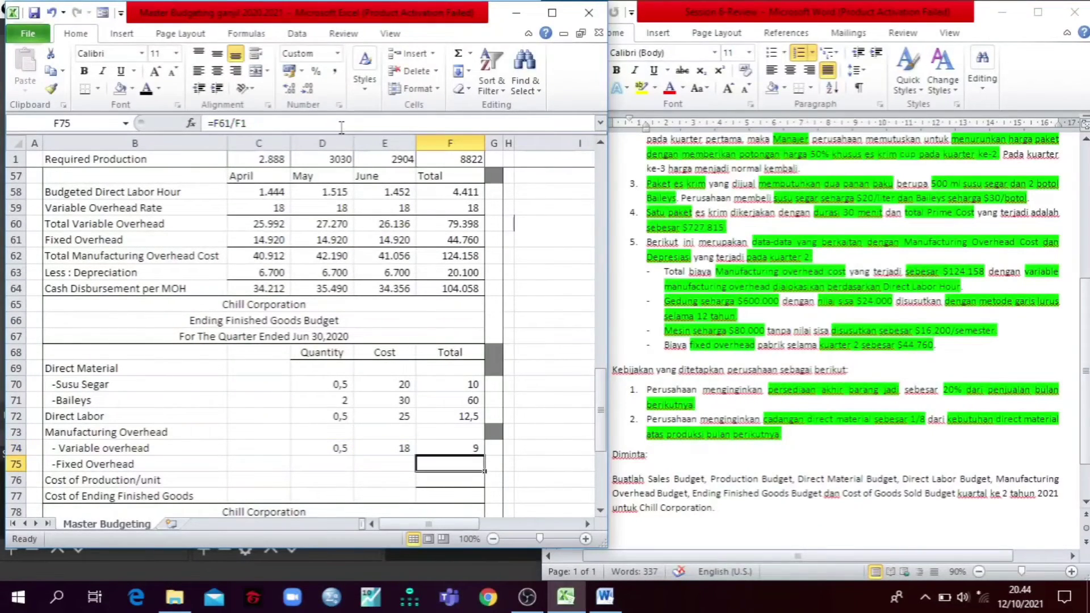
Step: Trace the Fixed Overhead formula =F61/F1 in F75 and reveal its value with a black font
click(341, 126)
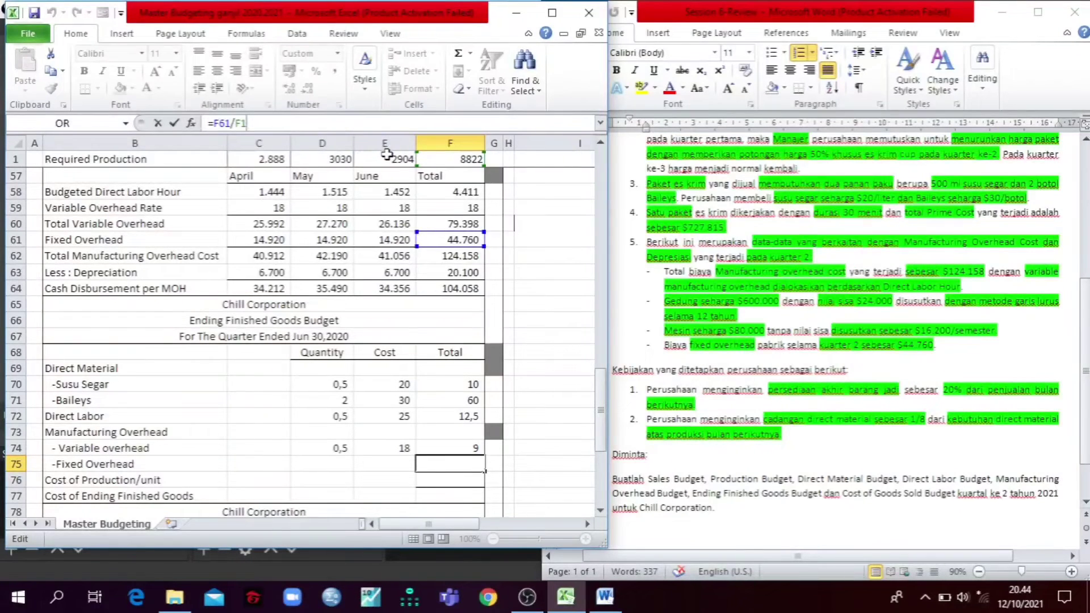
key(Return)
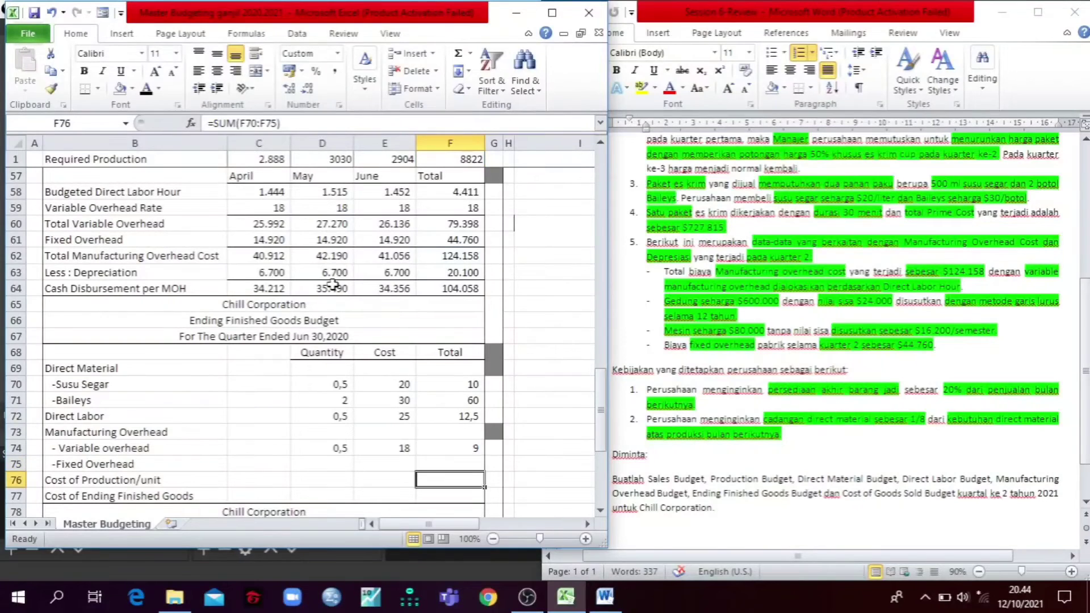
key(Up)
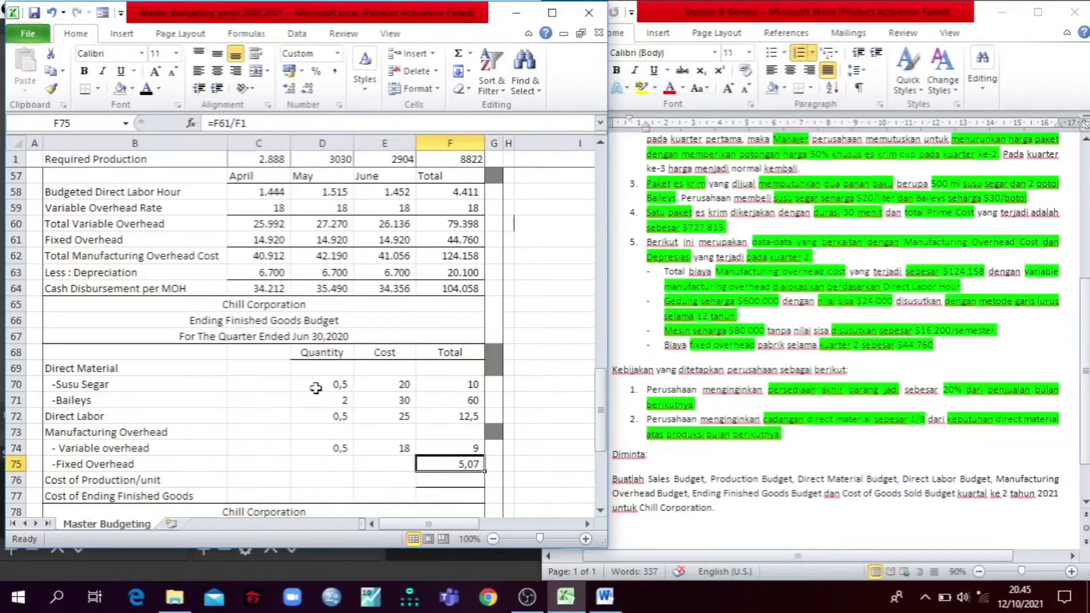
Step: Examine the quantities in D70:D74 and the Cost of Production/unit formula =SUM(F70:F75) in F76
drag(318, 386, 326, 454)
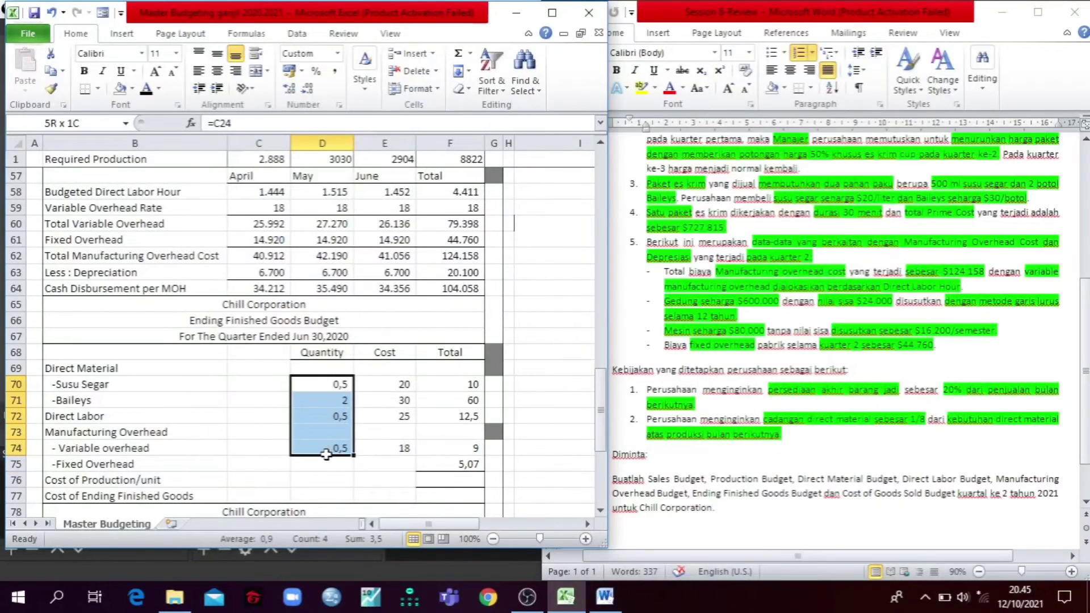
click(440, 479)
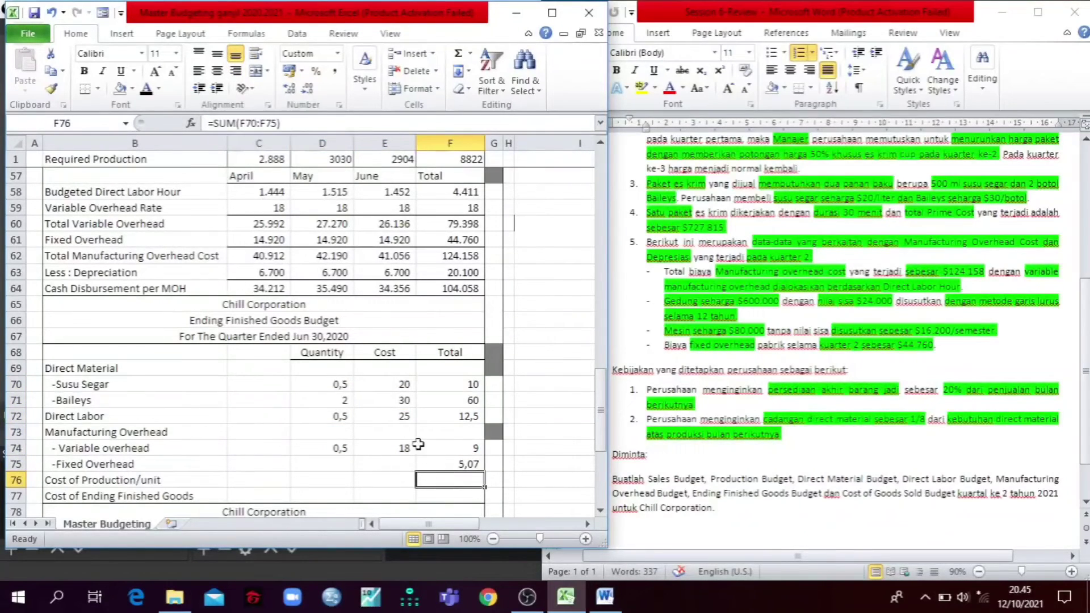
click(299, 120)
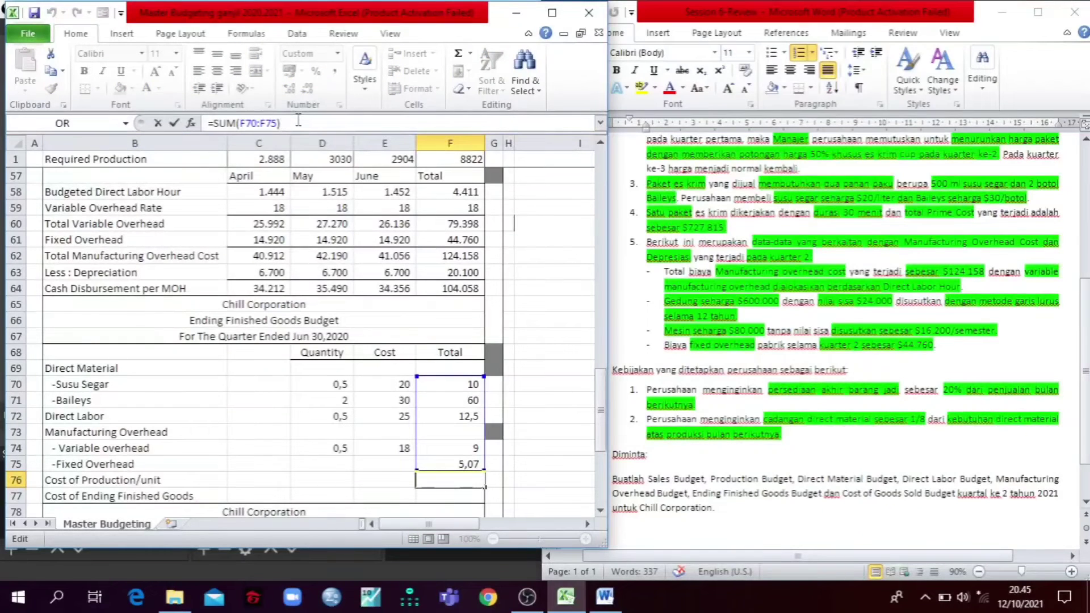
key(Escape)
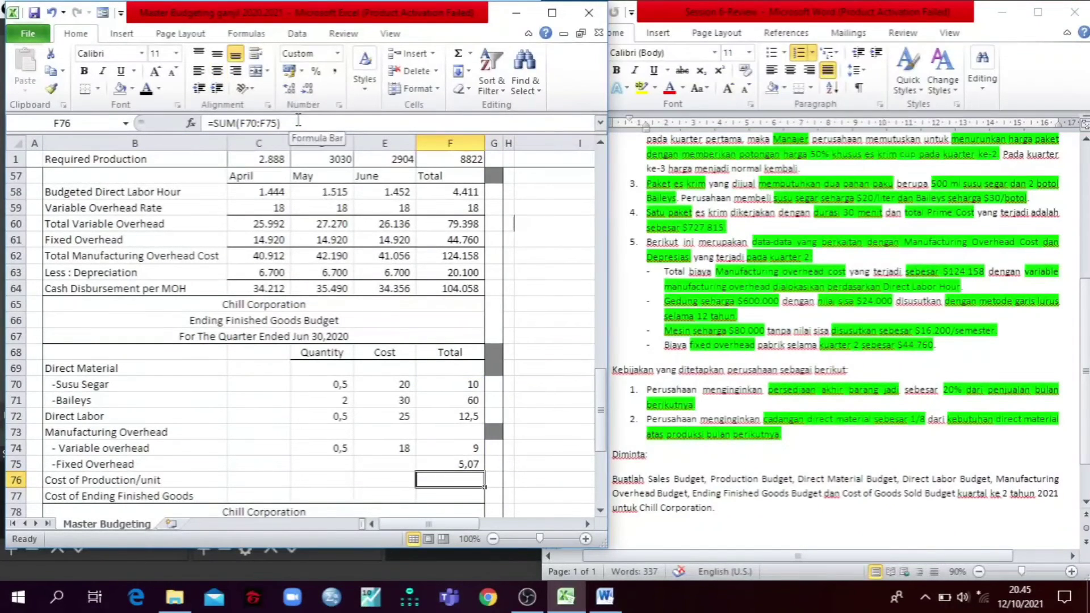
Step: Reveal the Cost of Production/unit in F76 with a black font and trace the Cost of Ending Finished Goods formula =F76*F15 in F77
click(146, 90)
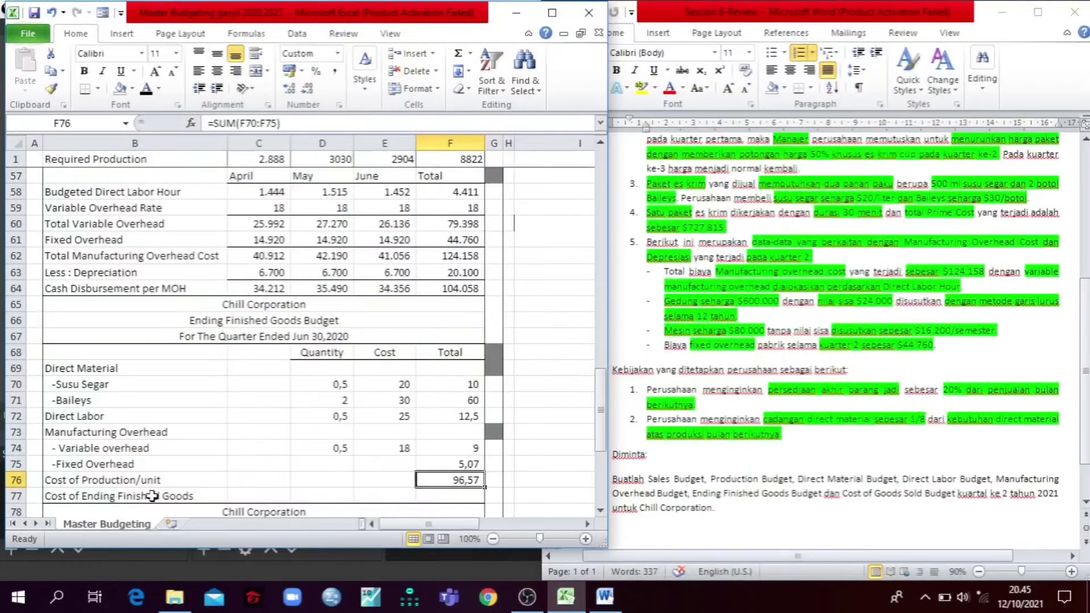
key(Down)
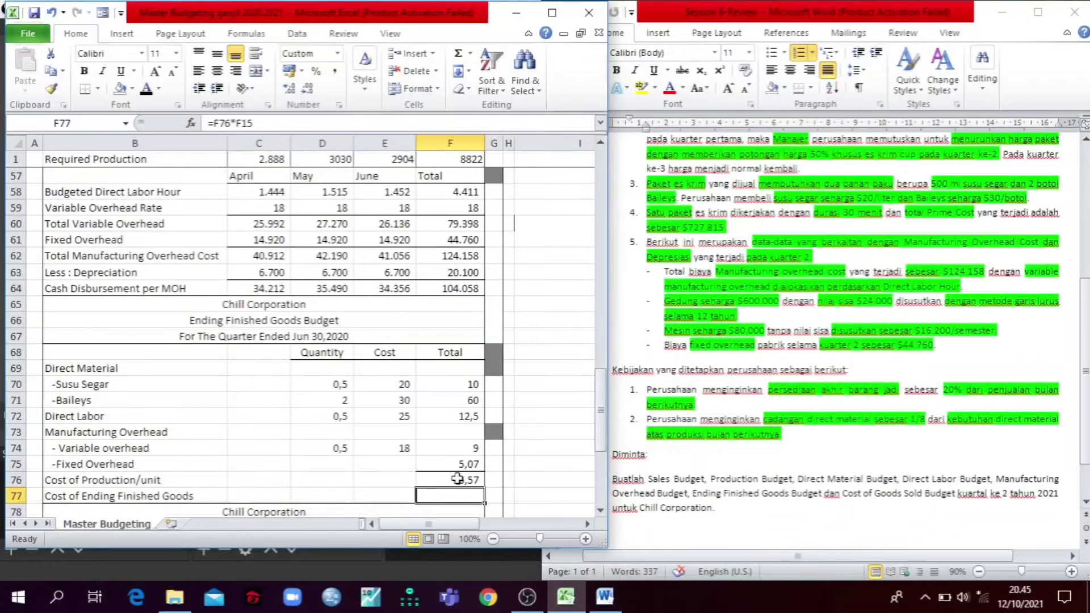
click(273, 124)
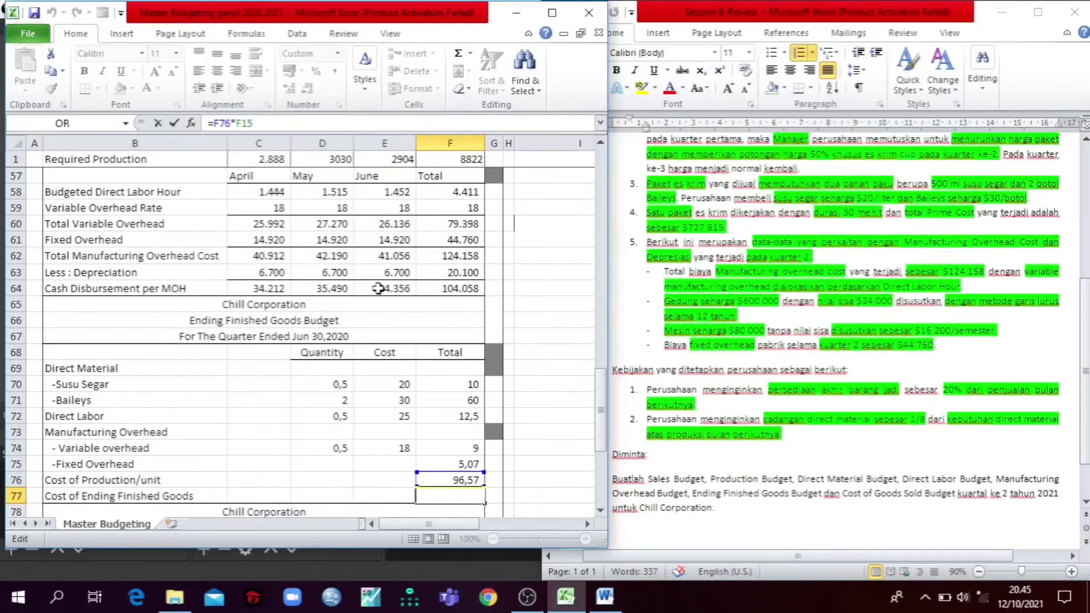
drag(599, 411, 594, 162)
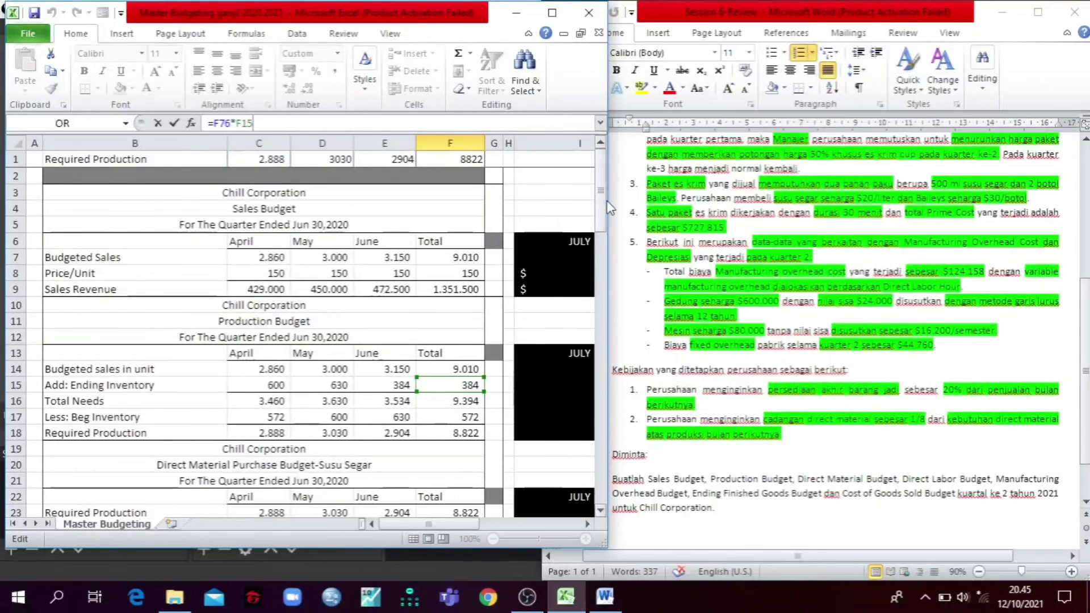
drag(603, 189, 602, 194)
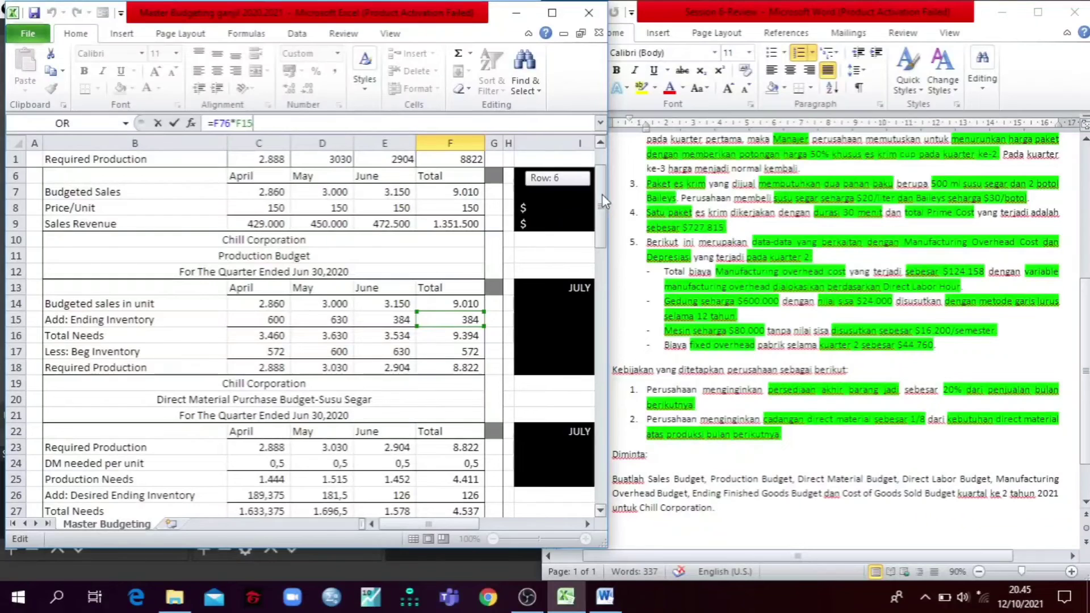
drag(602, 194, 598, 171)
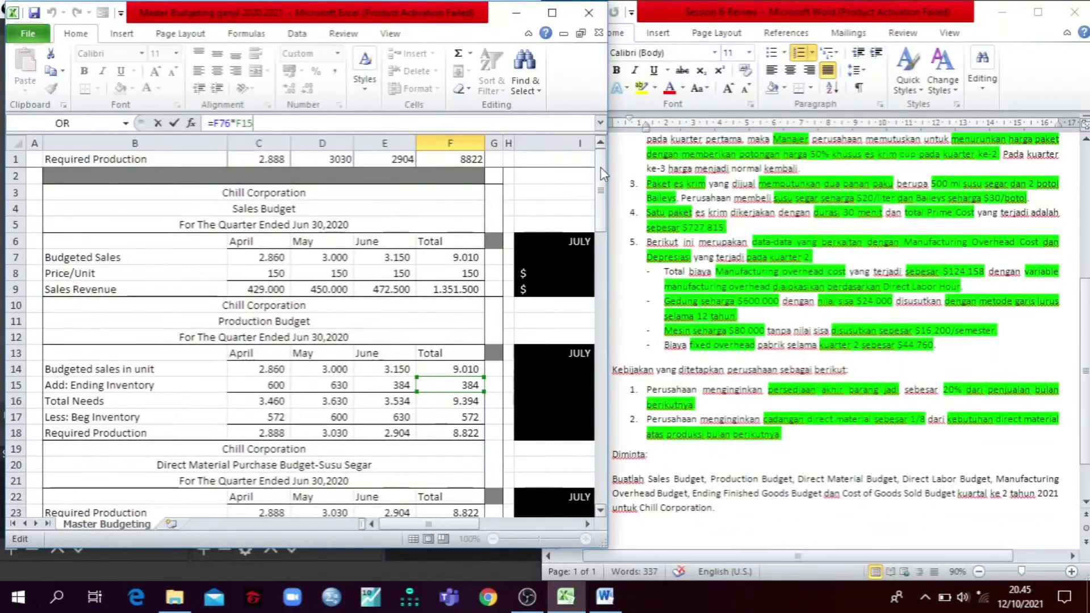
drag(603, 175, 613, 426)
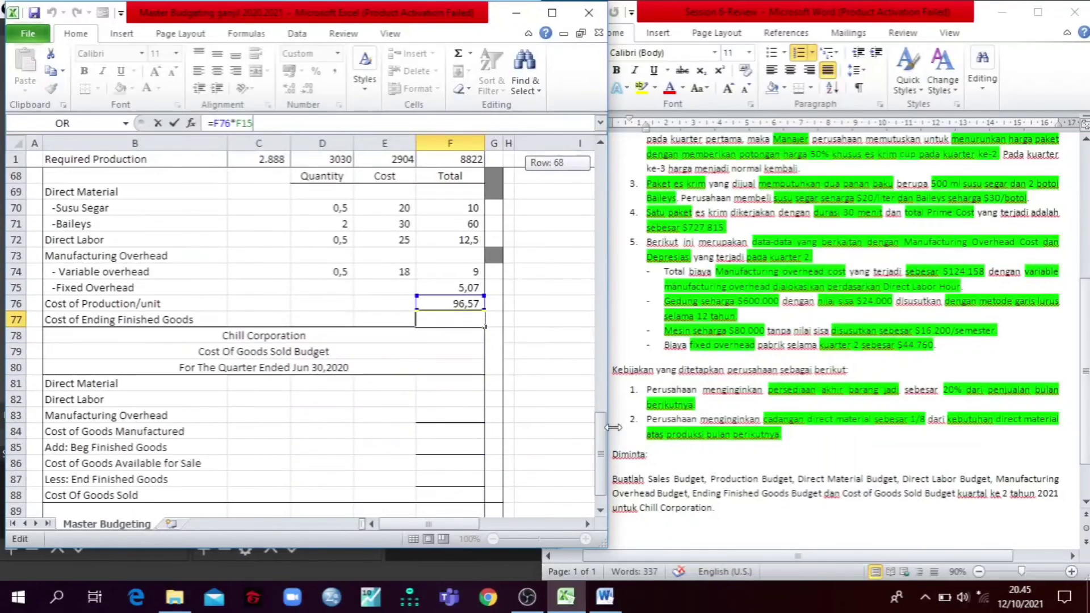
key(Return)
Step: Reveal the Cost of Ending Finished Goods value in F77 with a black font
click(432, 318)
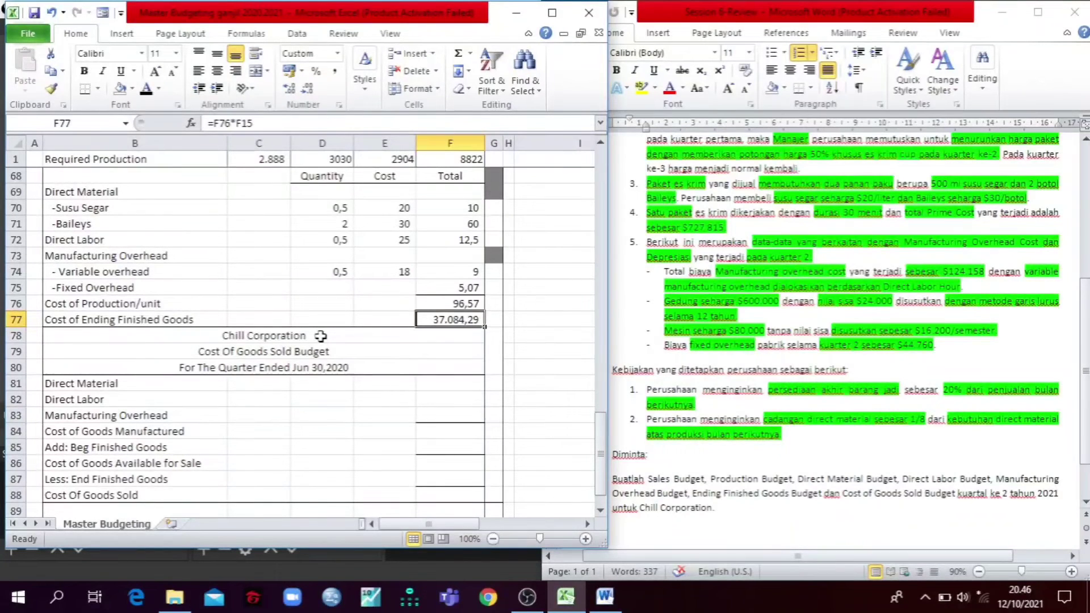
scroll(321, 336, up, 4)
scroll(321, 336, down, 6)
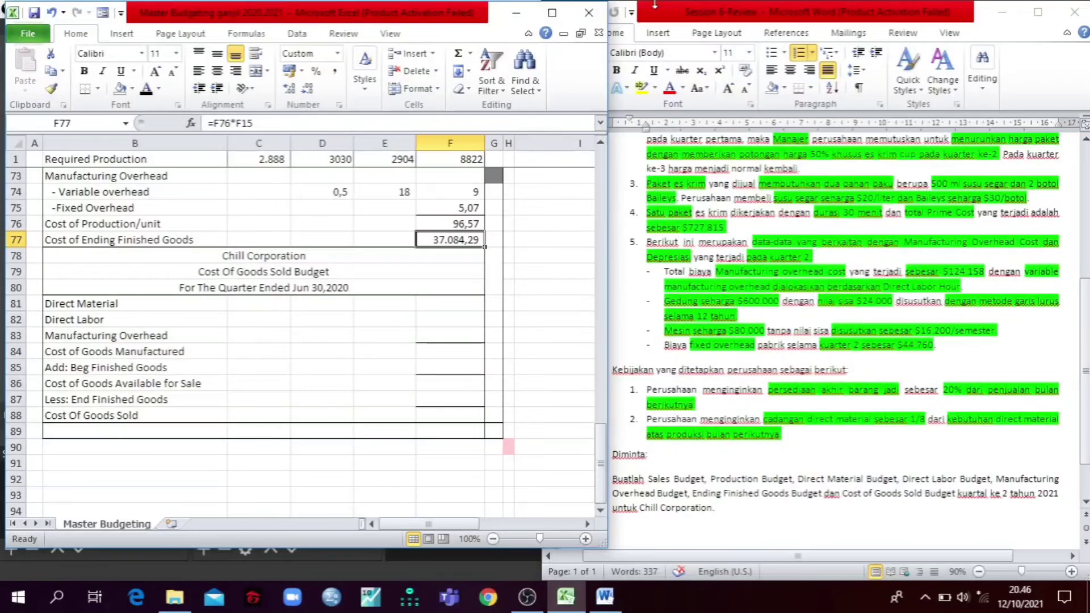
Step: Maximize the workbook window and look over the budgets from the Sales Budget down to the Cost Of Goods Sold Budget
click(552, 13)
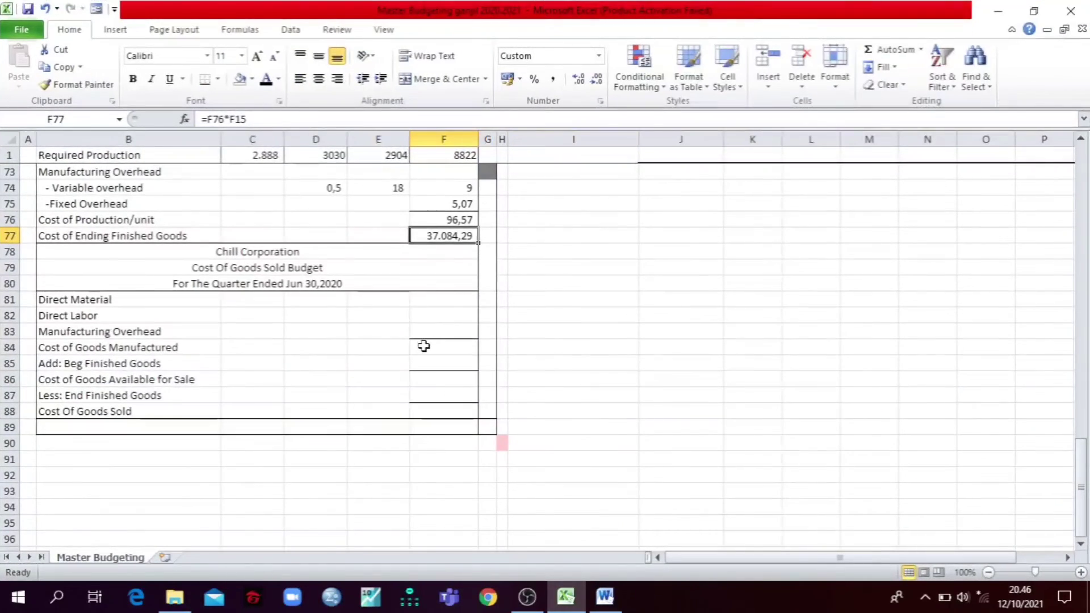
scroll(424, 346, up, 20)
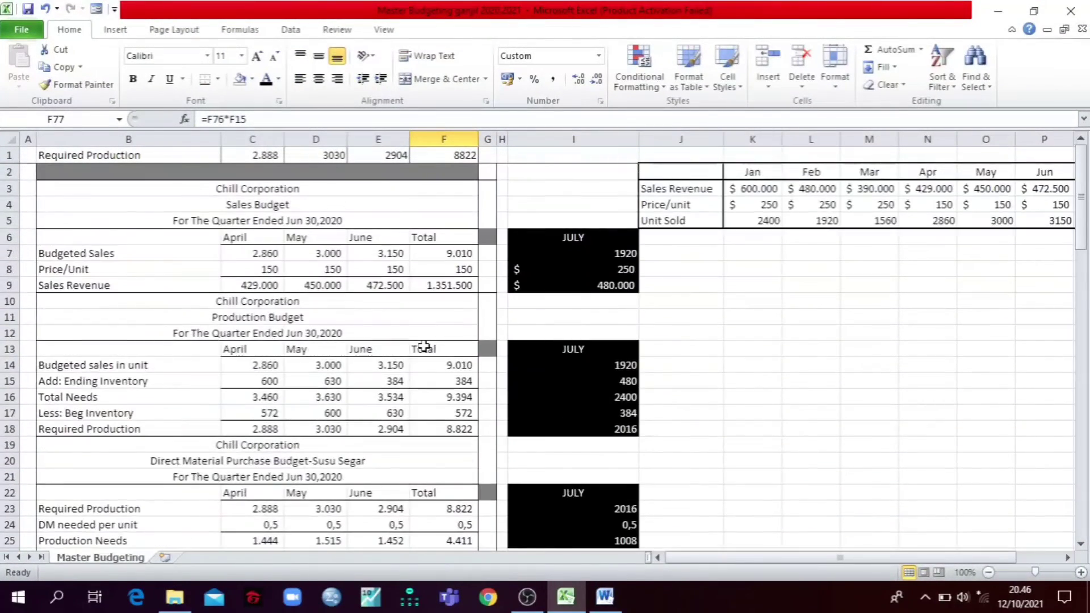
scroll(409, 305, down, 20)
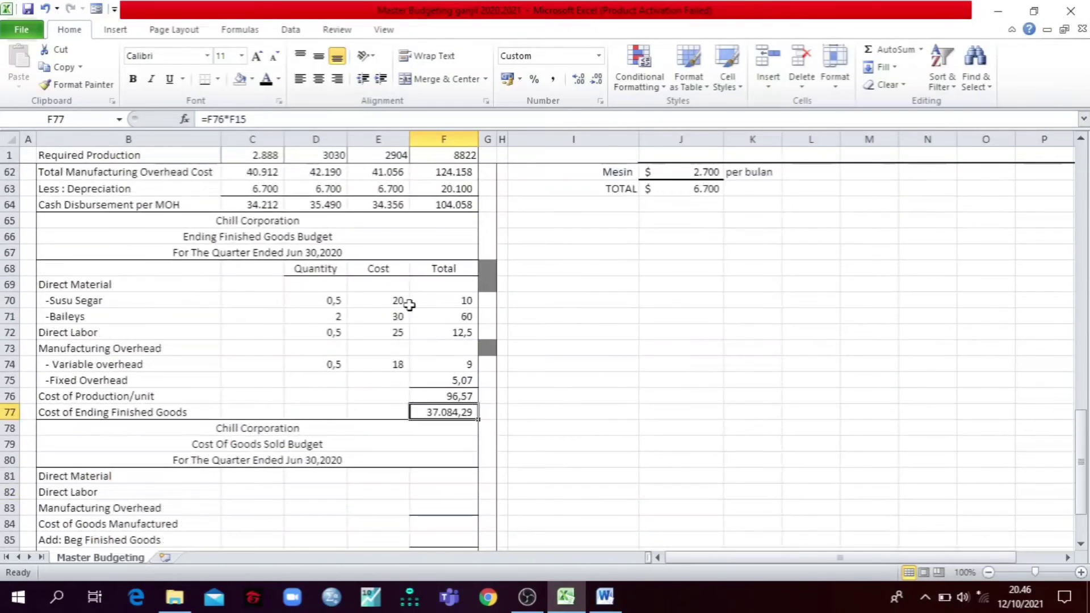
scroll(409, 305, down, 3)
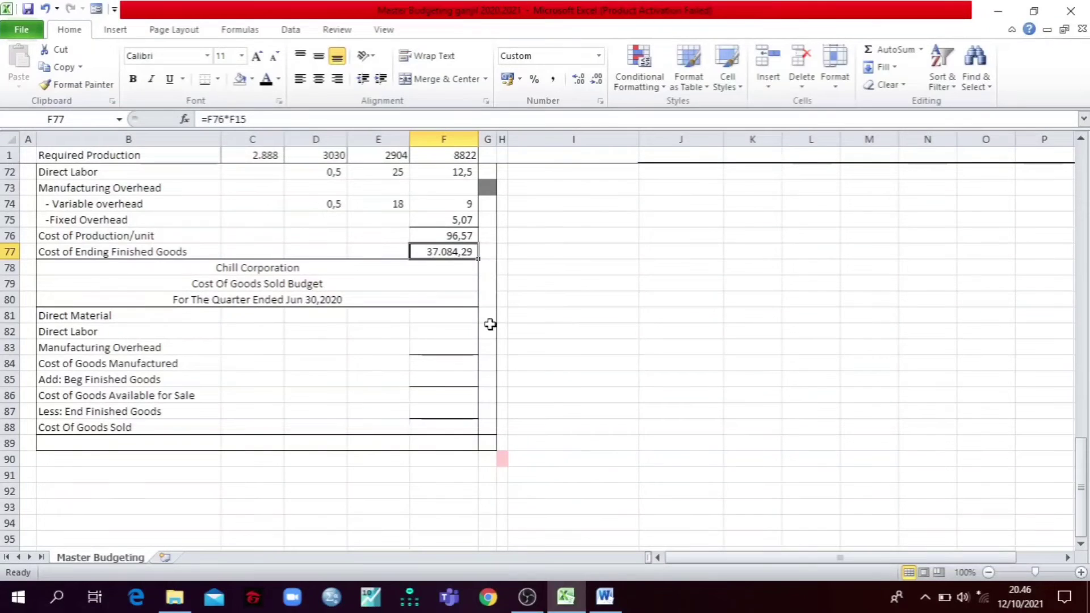
Step: Reveal the Direct Material cost in F81 with a black font and trace its formula =F25*F30+F38*F43 to the direct material purchase budgets
click(445, 315)
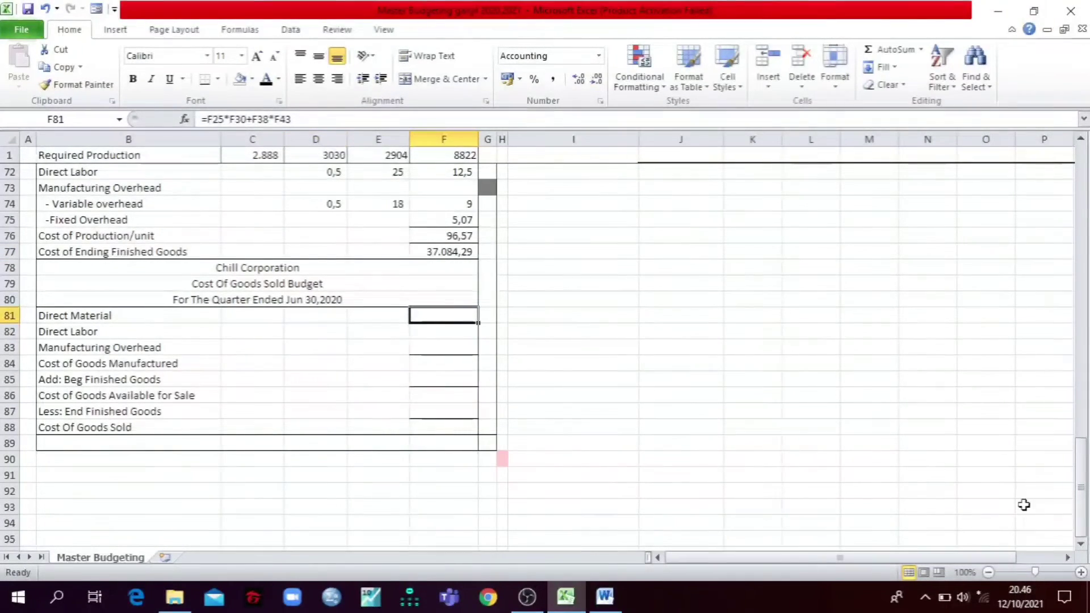
drag(1080, 457, 1071, 318)
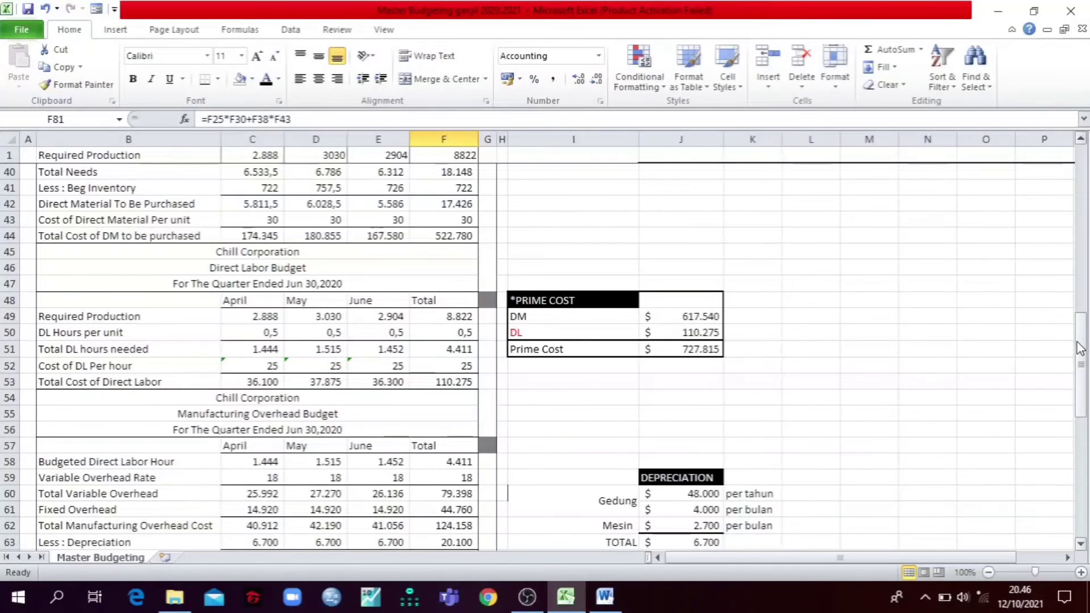
drag(1079, 348, 1067, 471)
drag(568, 459, 513, 445)
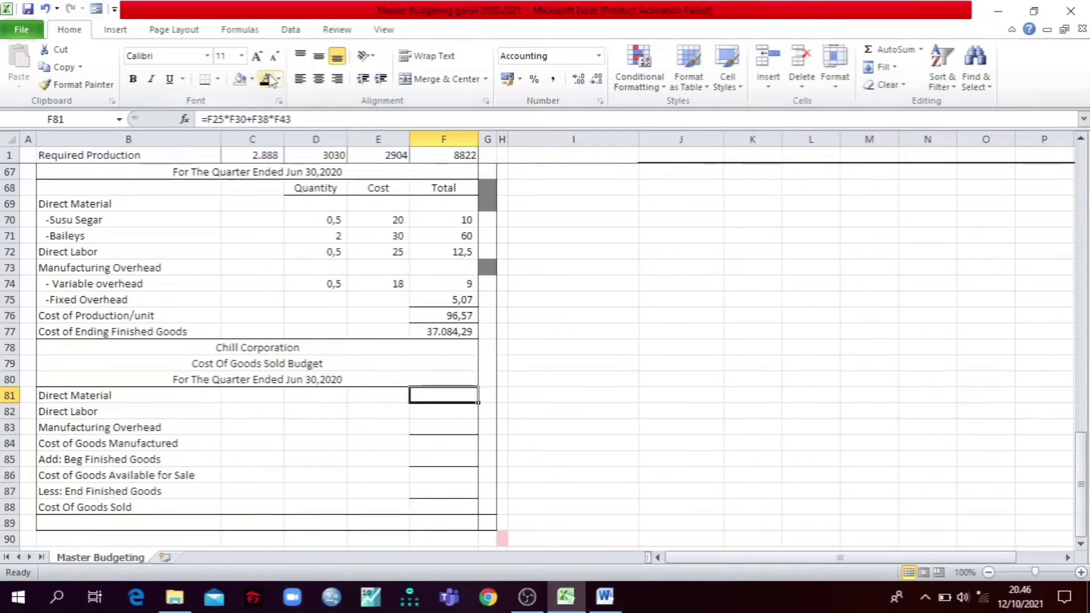
scroll(666, 371, up, 8)
scroll(666, 372, down, 7)
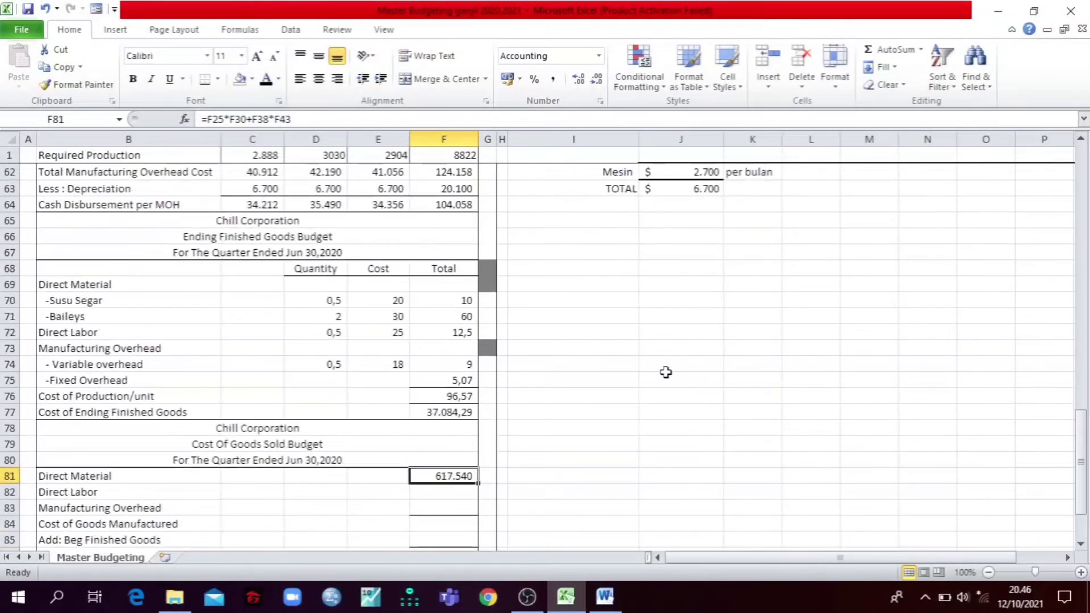
click(363, 121)
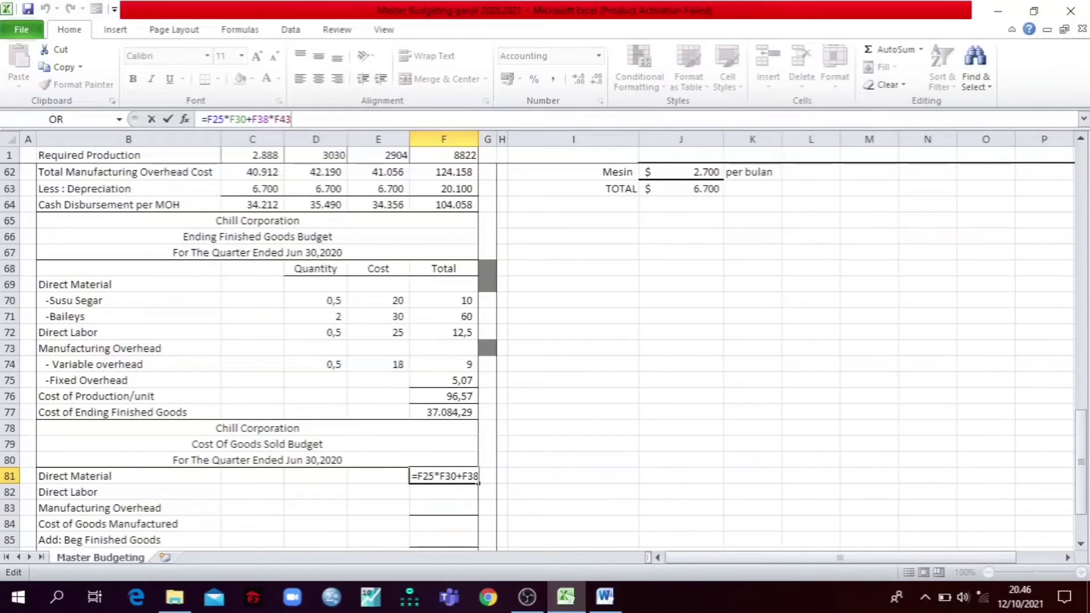
drag(1080, 483, 1052, 307)
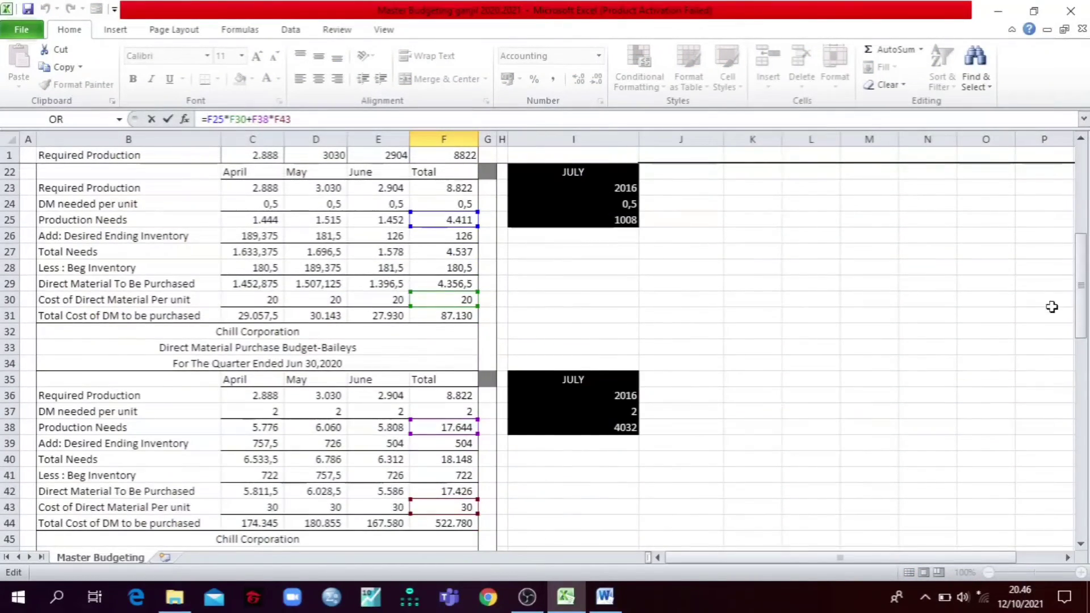
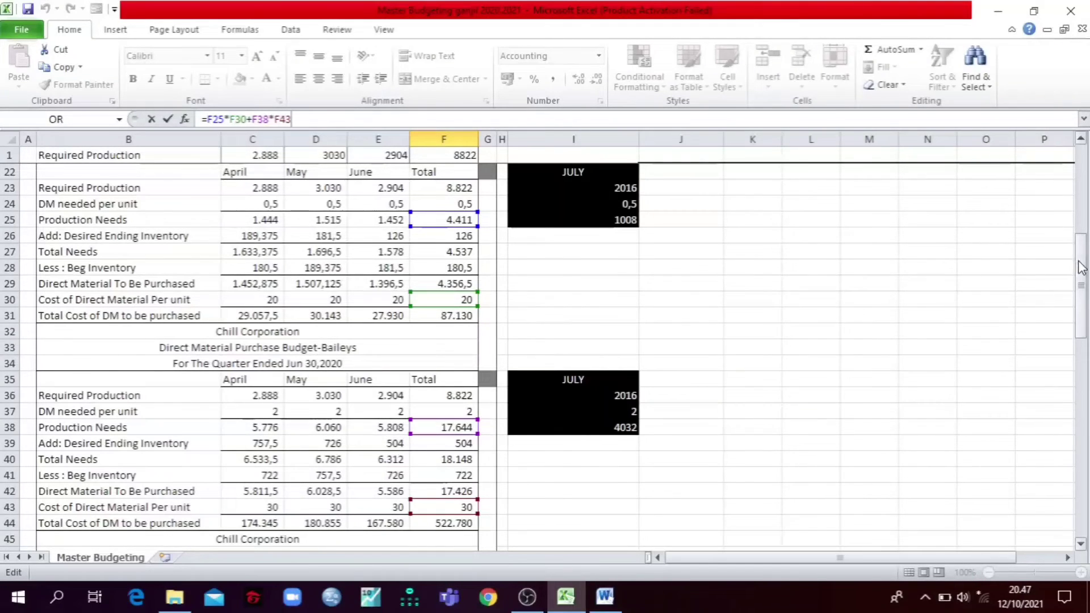
Step: Finish tracing the Direct Material formula's references, return to the Cost Of Goods Sold Budget, and close the formula in F81
drag(1081, 267, 1081, 361)
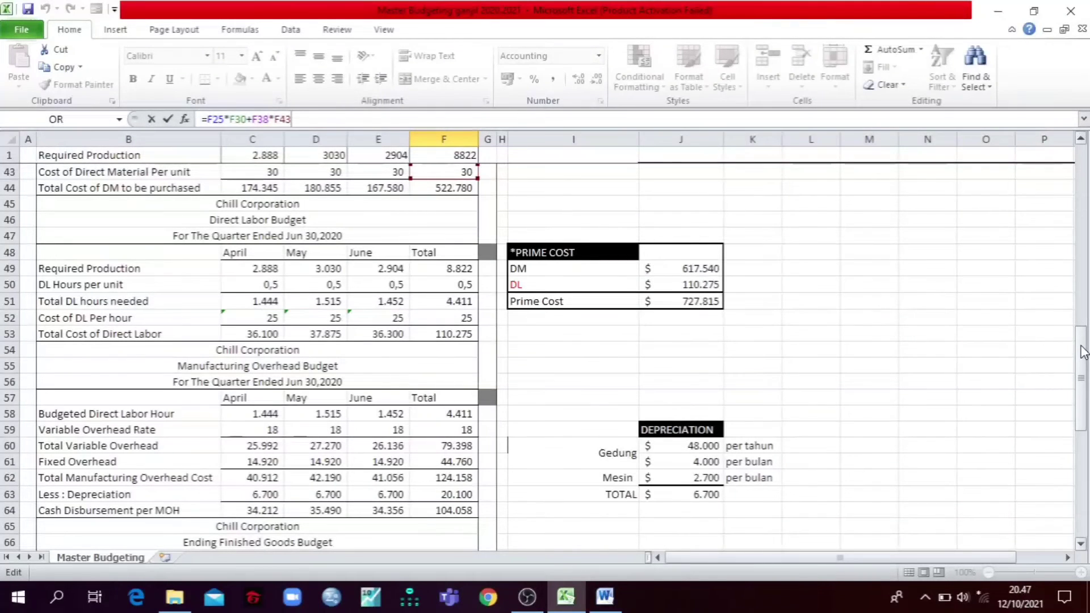
drag(1081, 360, 1055, 495)
key(Return)
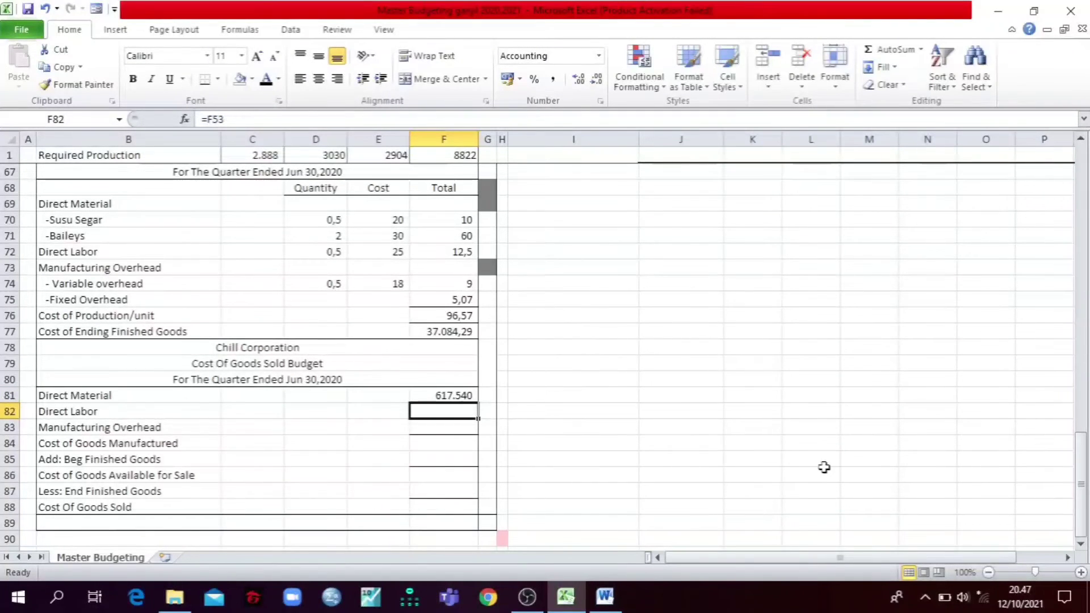
Step: Reveal the Direct Labor cost in F82 with a black font and compare it with the Total Cost of Direct Labor in row 53
click(265, 79)
scroll(606, 324, up, 10)
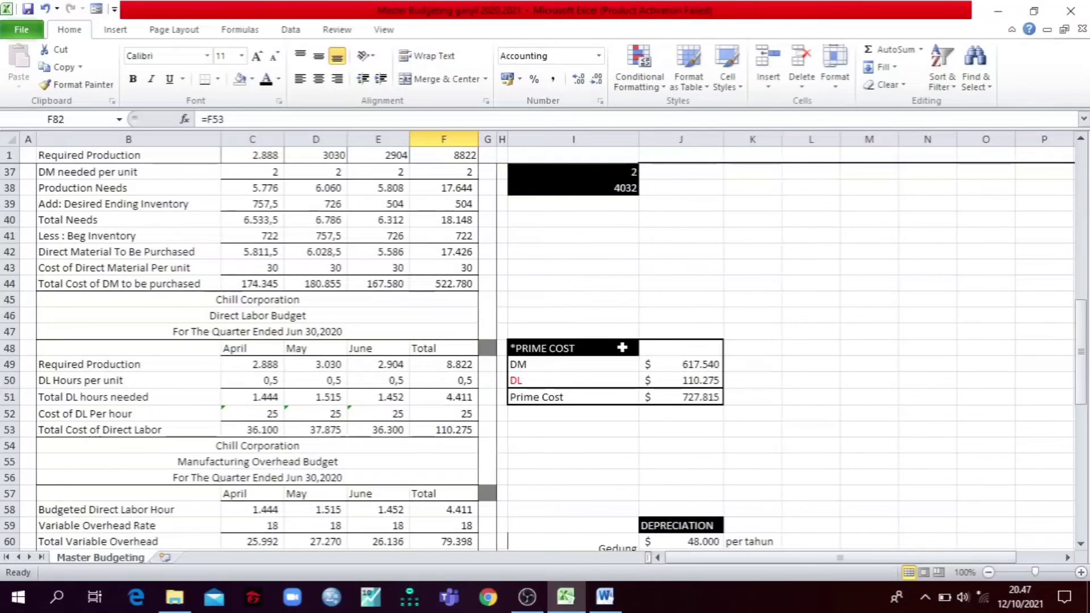
scroll(622, 348, down, 10)
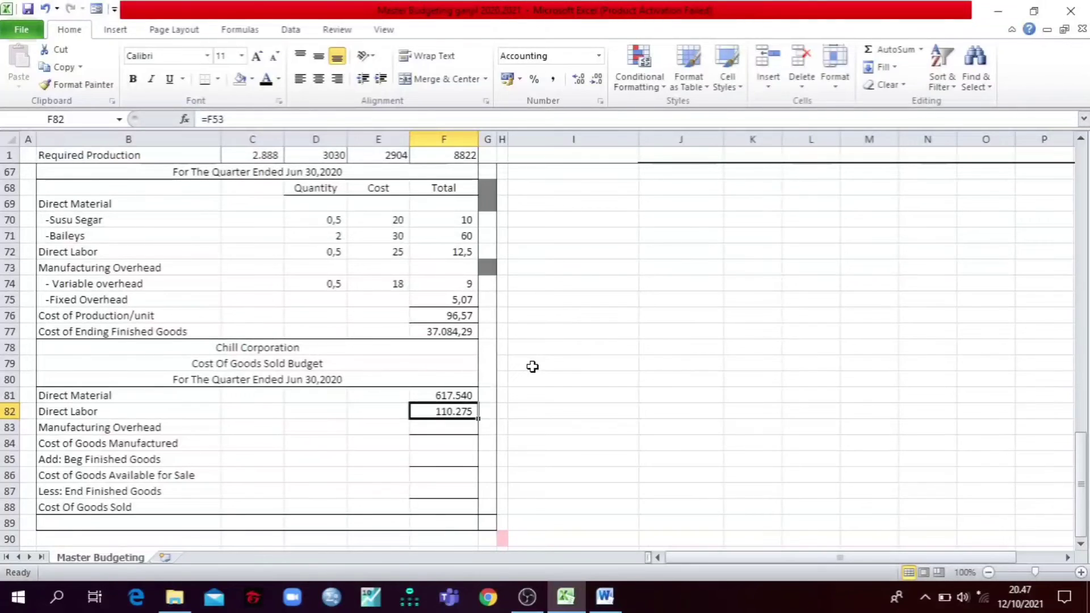
Step: Trace the Manufacturing Overhead formula =F62 in F83 to the overhead budget and reveal its value with a black font
click(422, 426)
scroll(273, 217, up, 3)
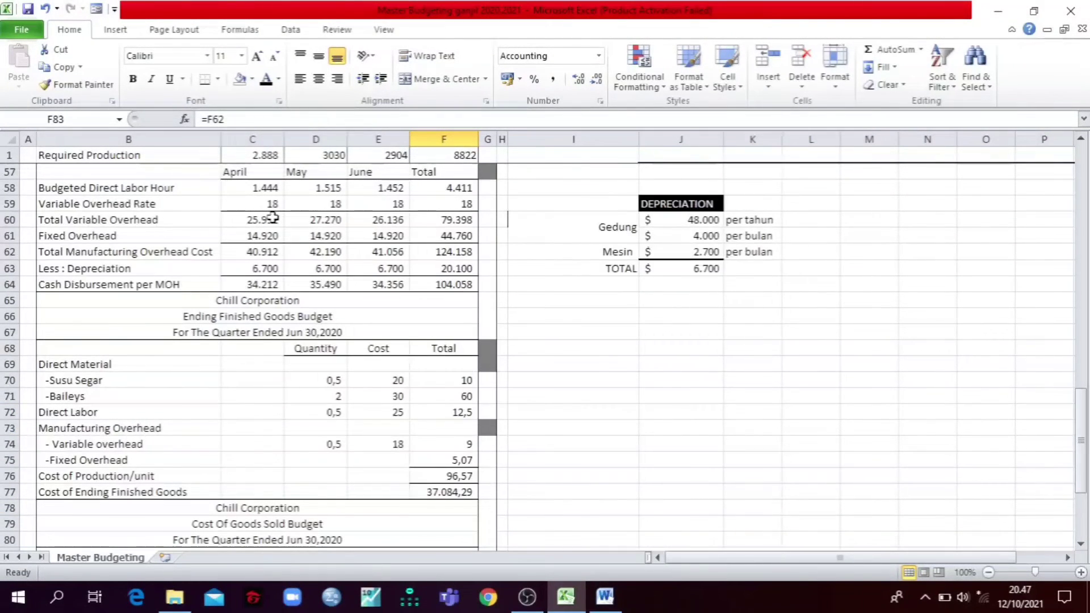
click(252, 116)
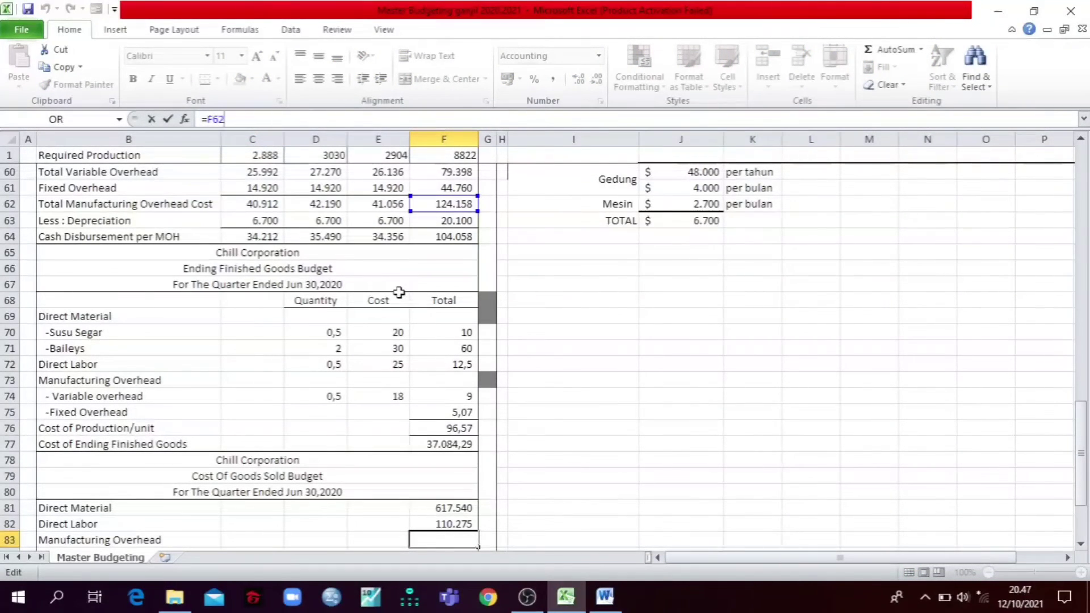
key(Tab)
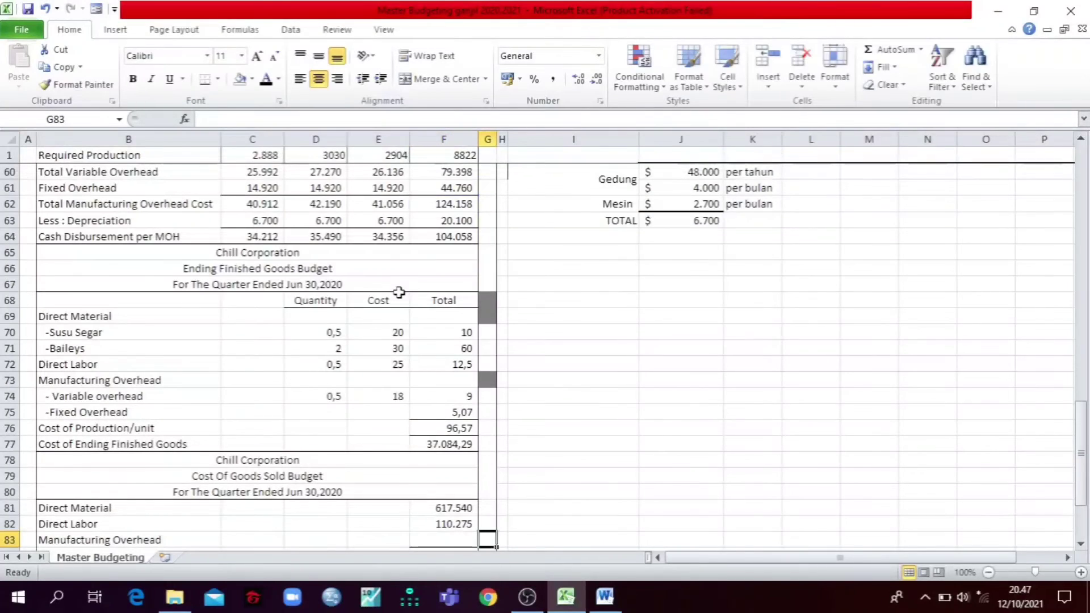
click(455, 541)
click(257, 119)
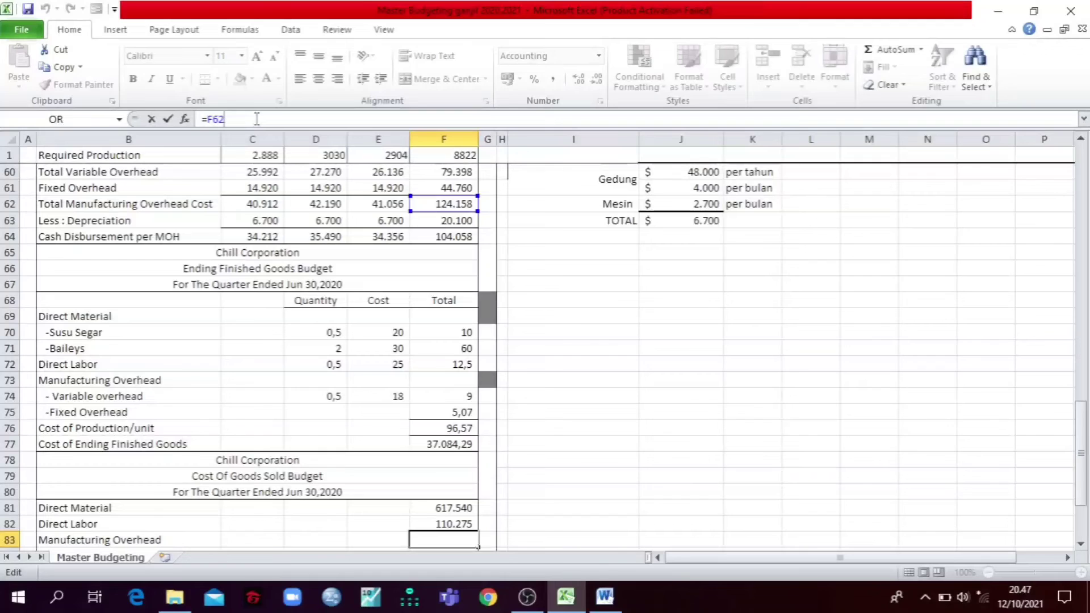
key(Tab)
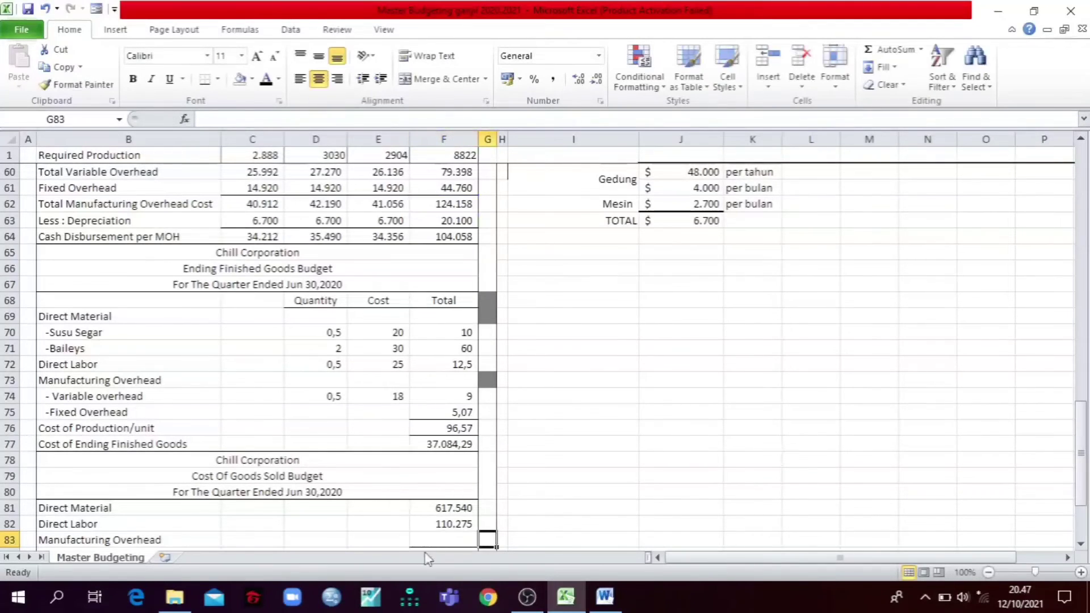
click(436, 538)
click(265, 79)
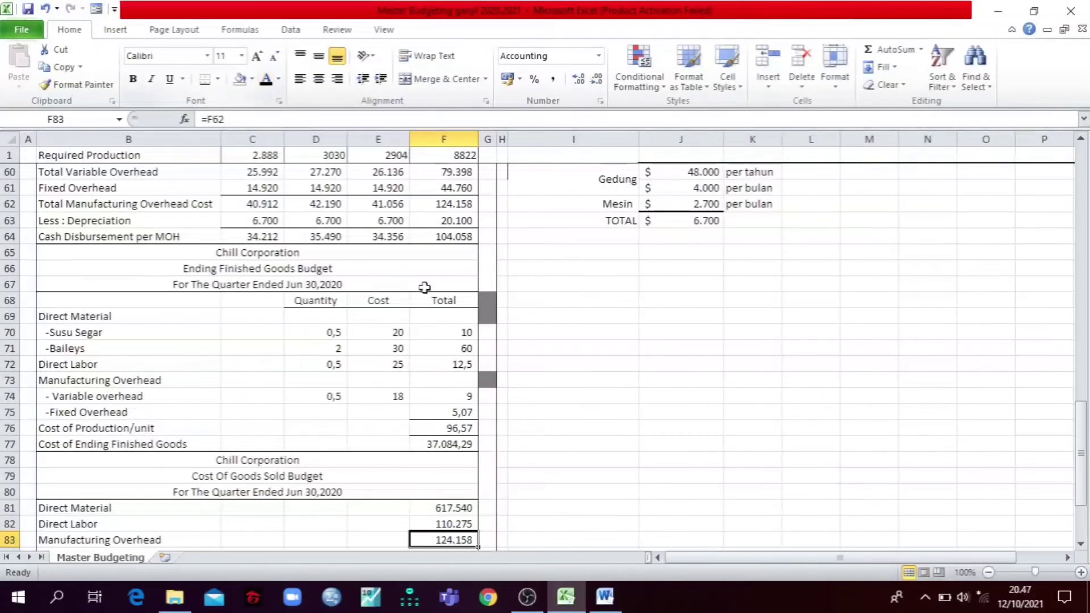
Step: Reveal the Cost of Goods Manufactured total =SUM(F81:F83) in F84 with a black font
scroll(533, 433, down, 3)
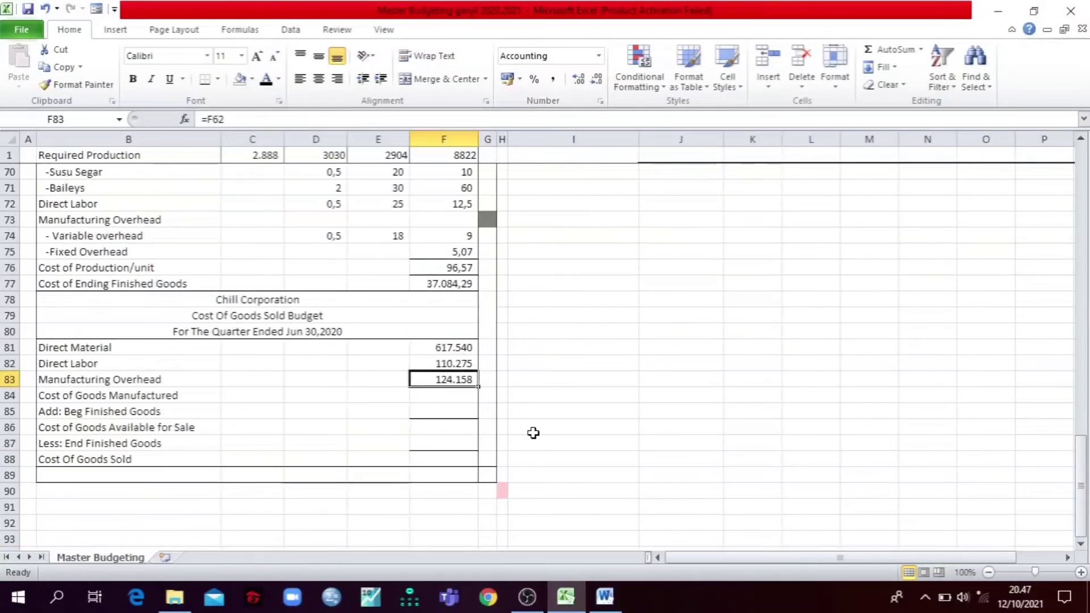
click(163, 397)
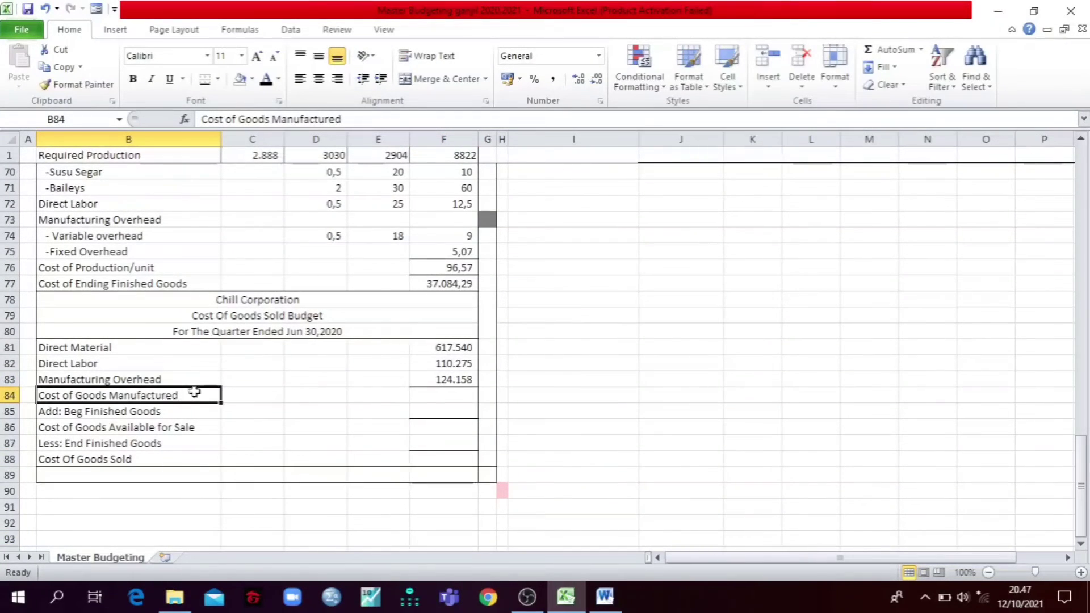
click(434, 396)
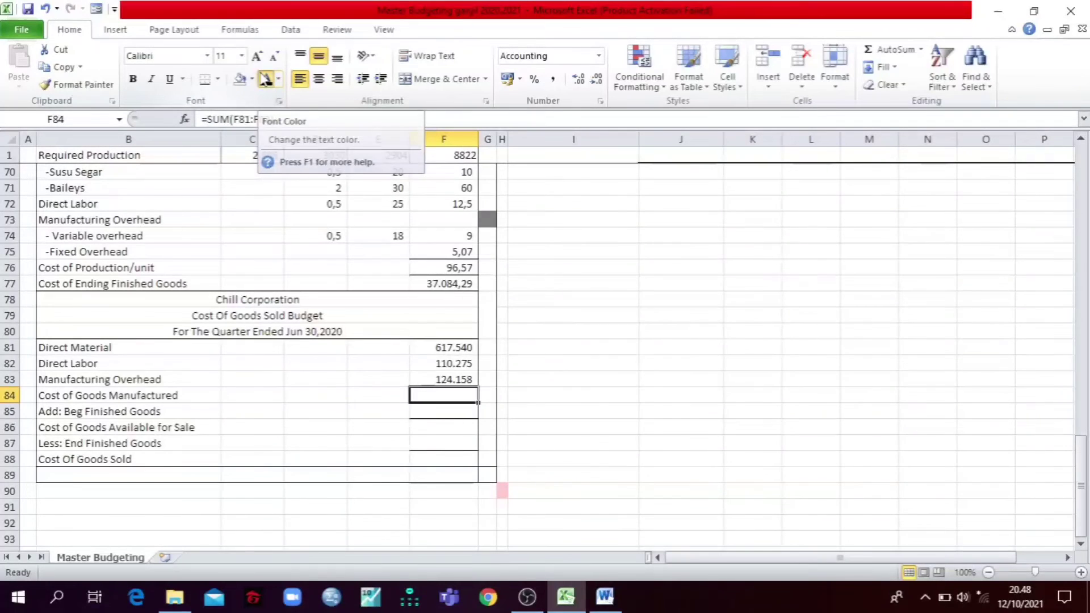
click(264, 79)
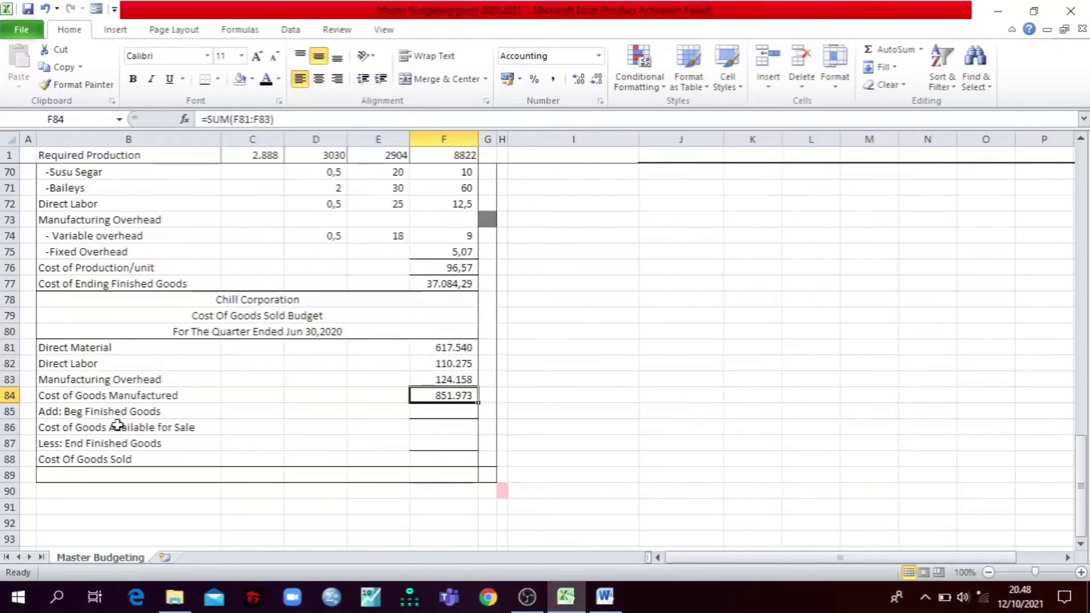
Step: Trace the Beg Finished Goods formula =F76*F17 in F85 to its source cells and reveal its value with a black font
click(415, 410)
click(317, 119)
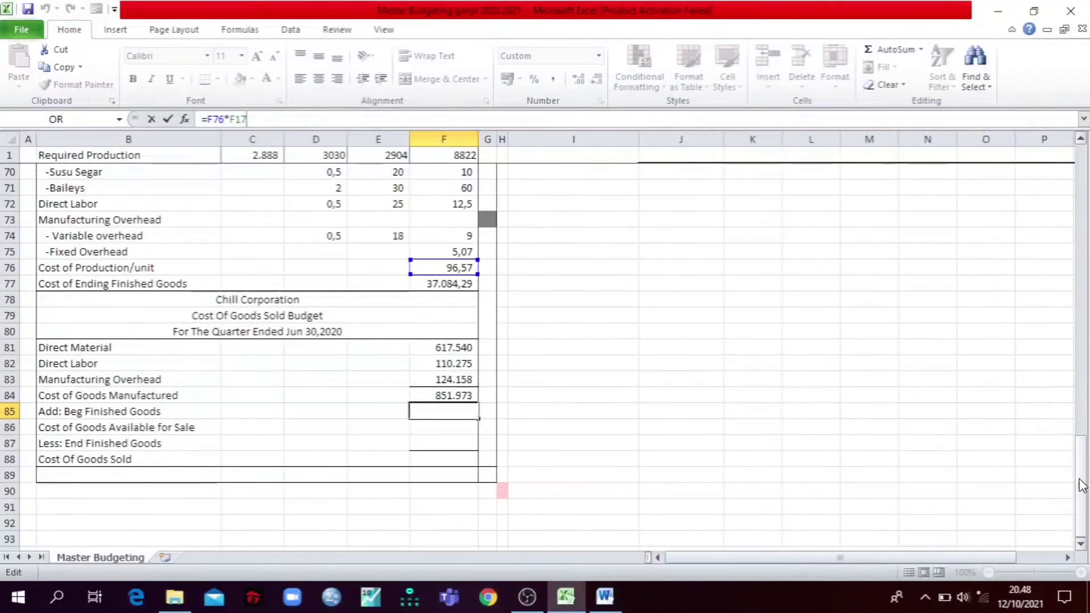
drag(1082, 493, 1082, 190)
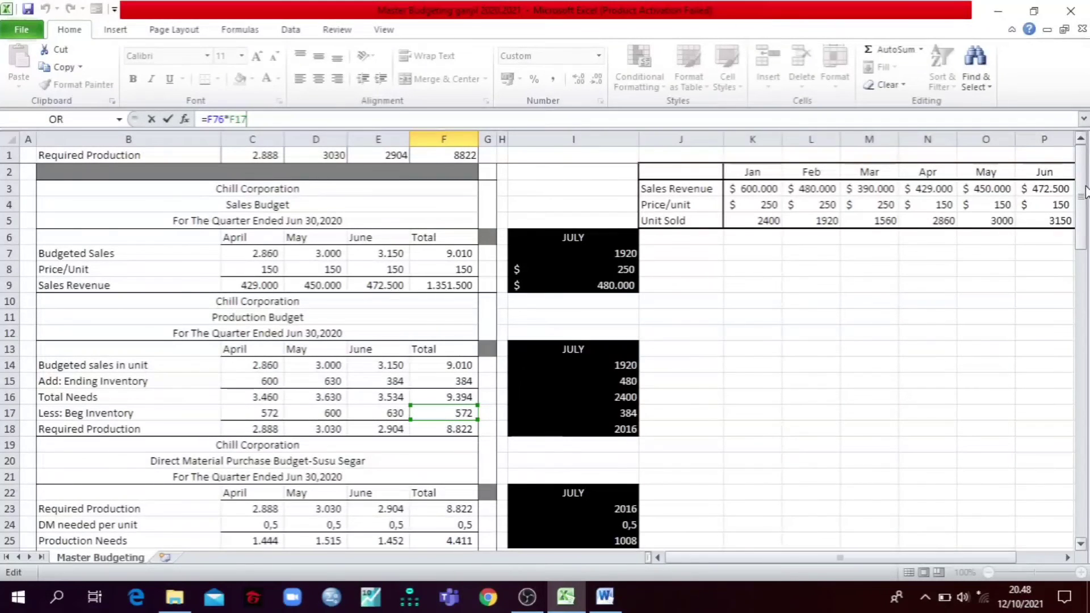
drag(1083, 193, 1084, 483)
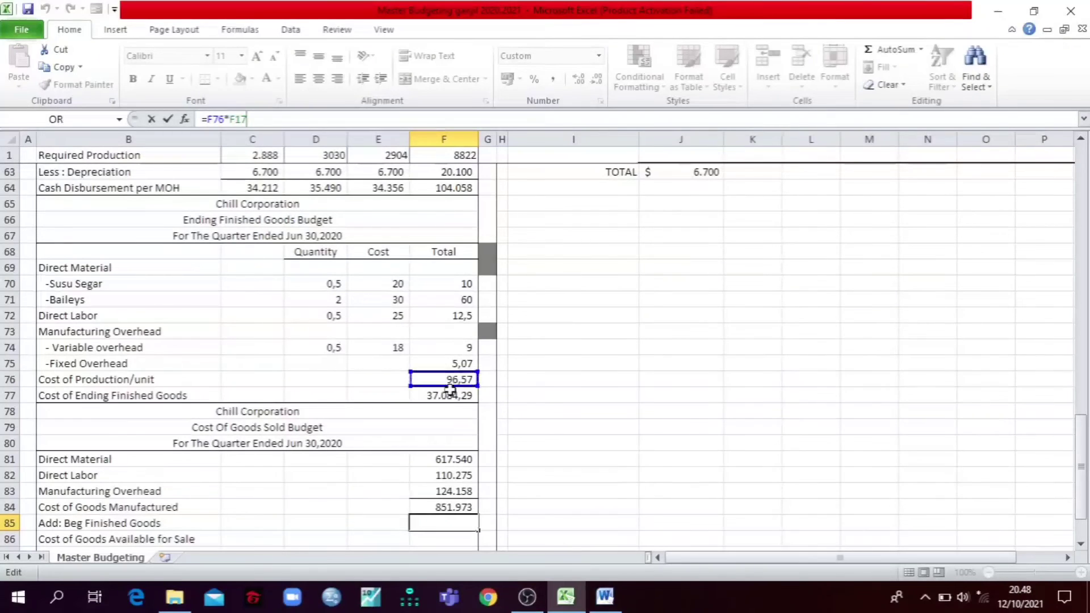
drag(1079, 456, 1062, 196)
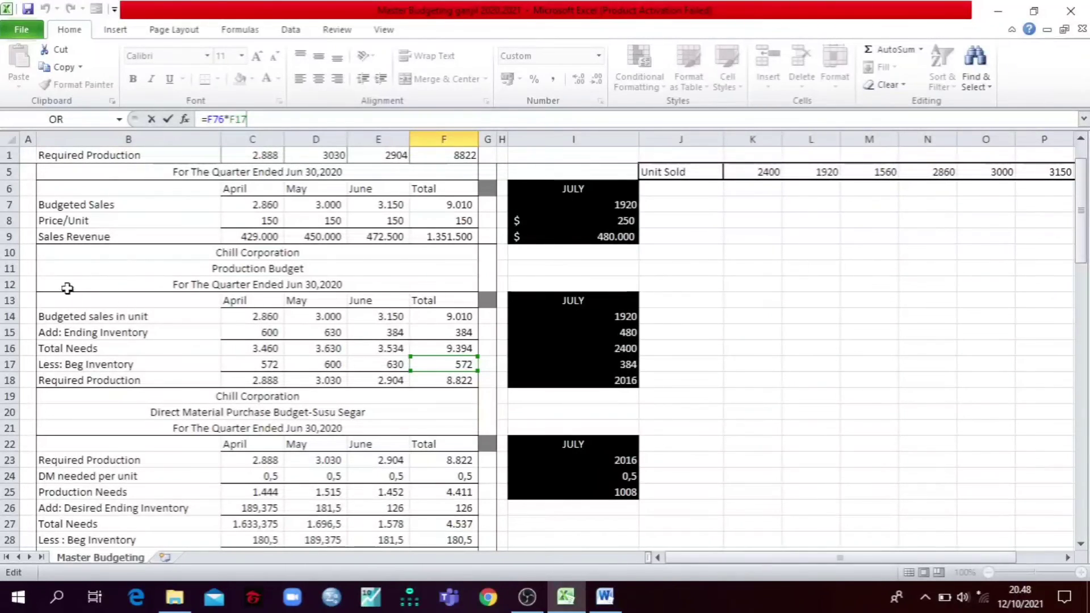
drag(1083, 211, 1051, 508)
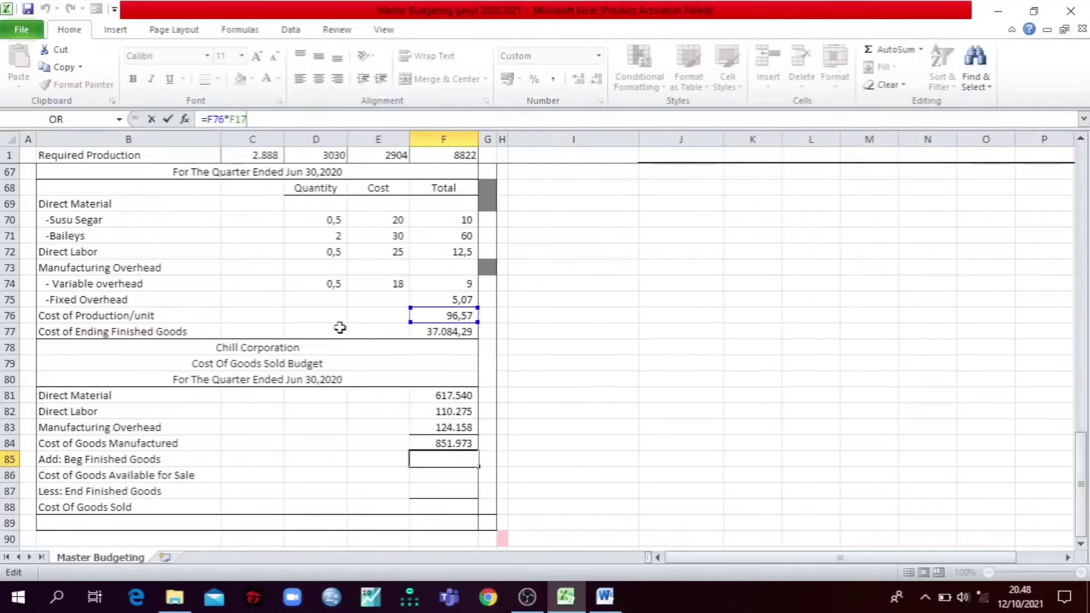
key(Return)
click(449, 460)
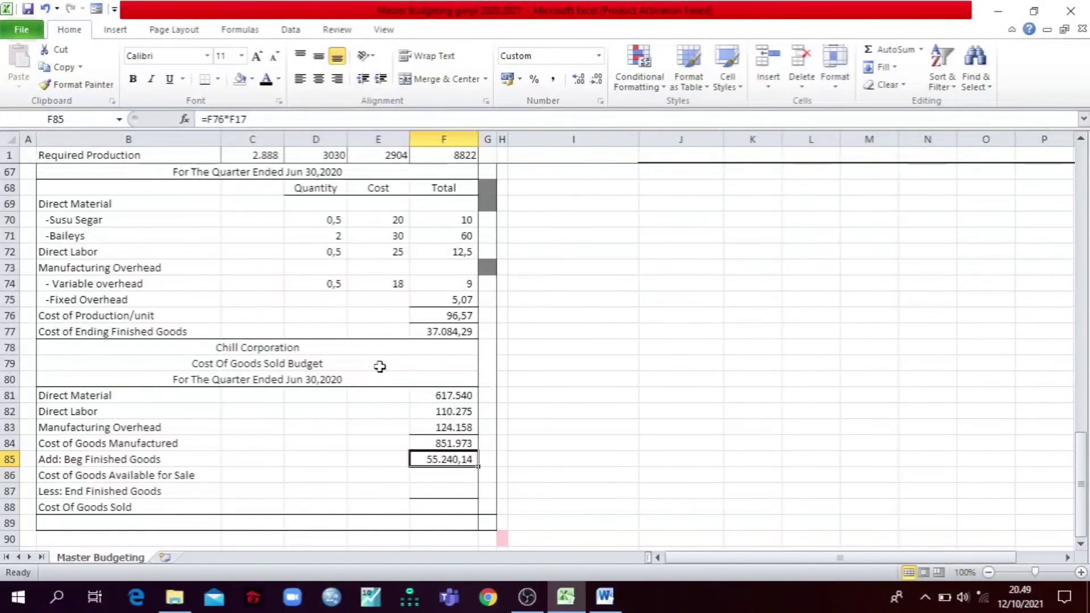
click(579, 407)
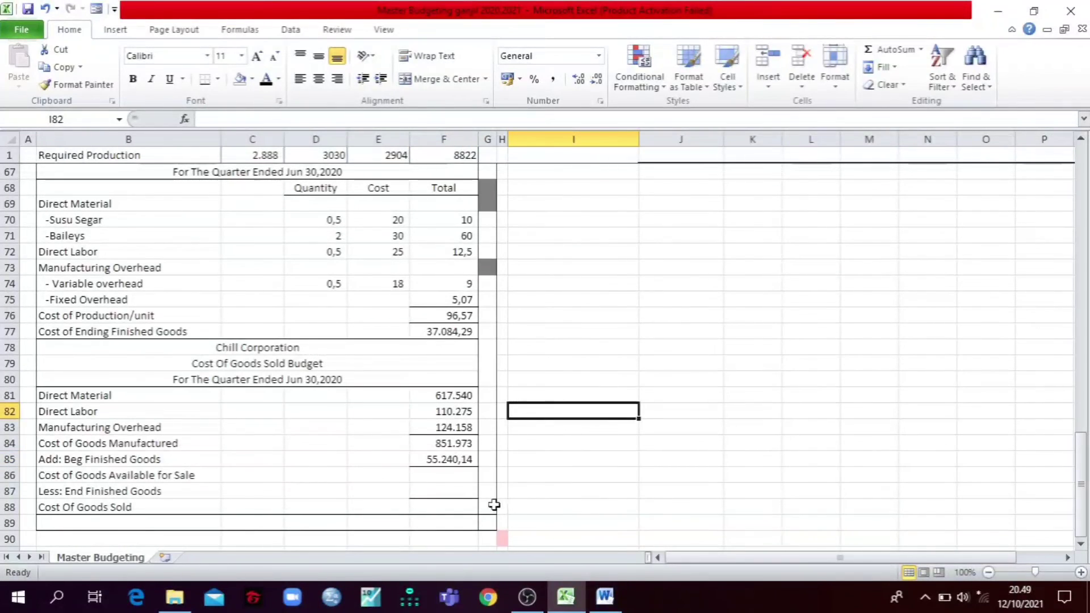
Step: Review the Cost of Goods Manufactured and Beg Finished Goods amounts, and reveal Cost of Goods Available for Sale in F86 with a black font
click(120, 476)
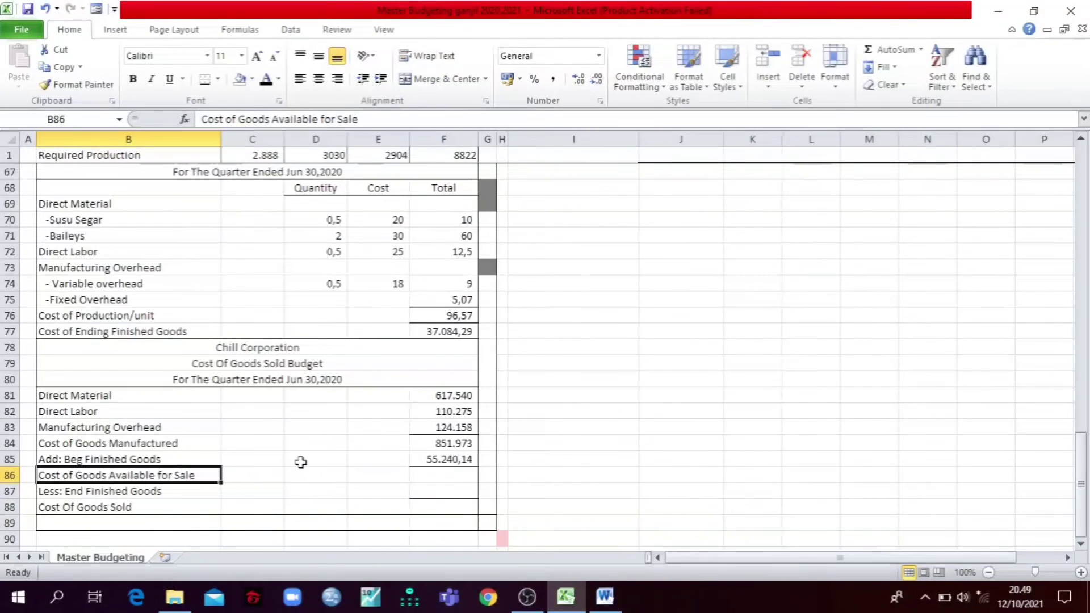
click(430, 457)
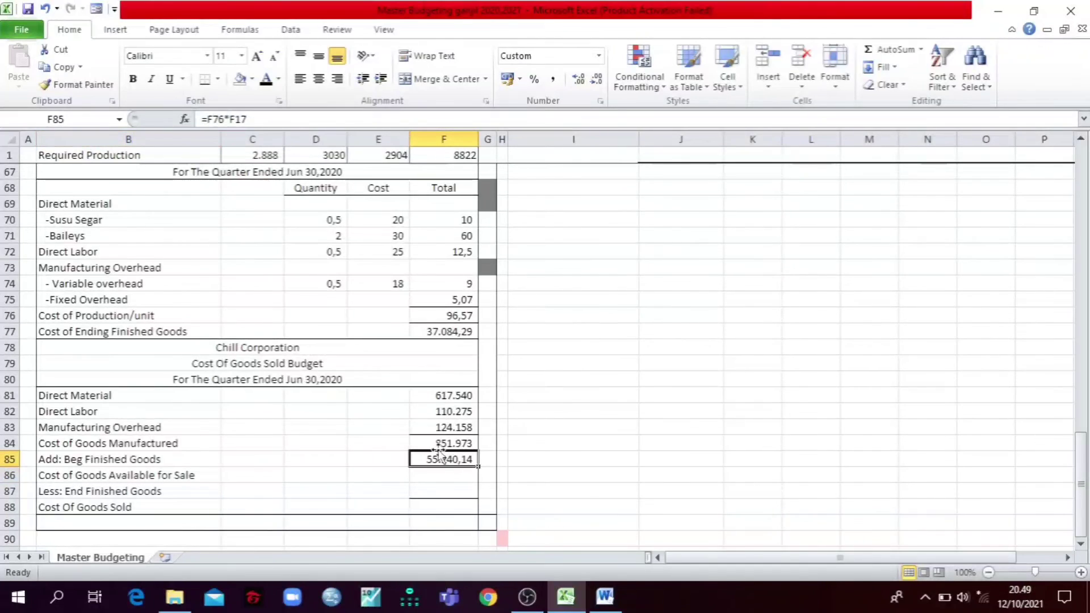
click(442, 442)
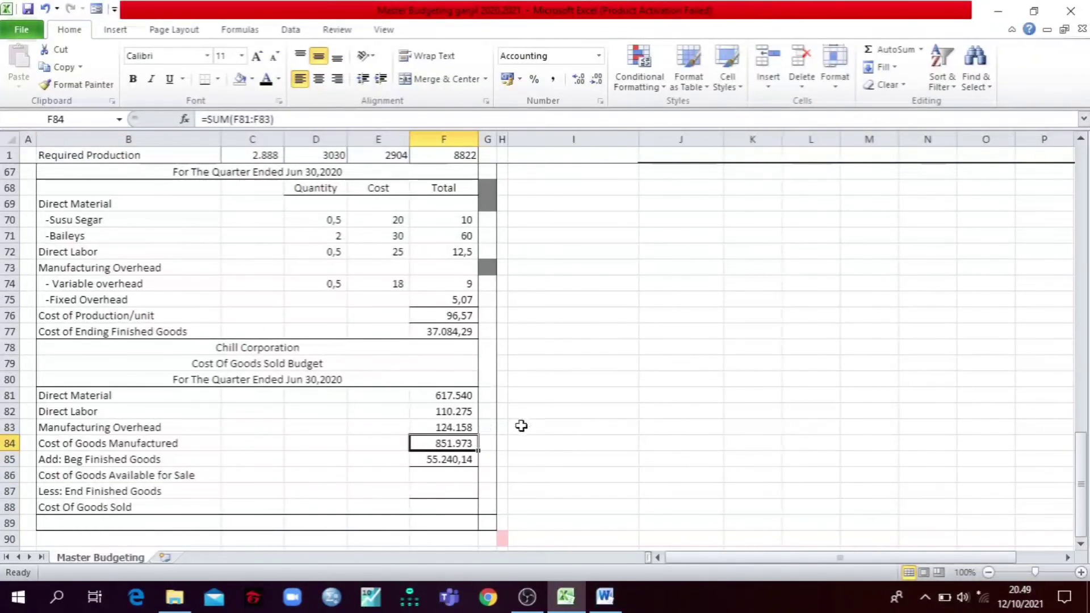
click(456, 476)
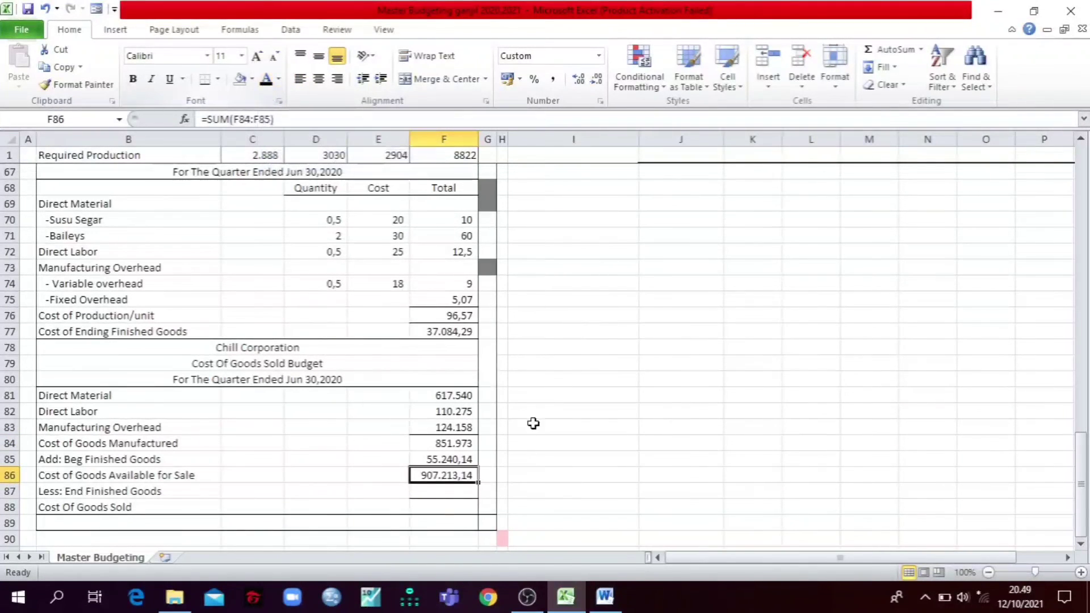
click(559, 448)
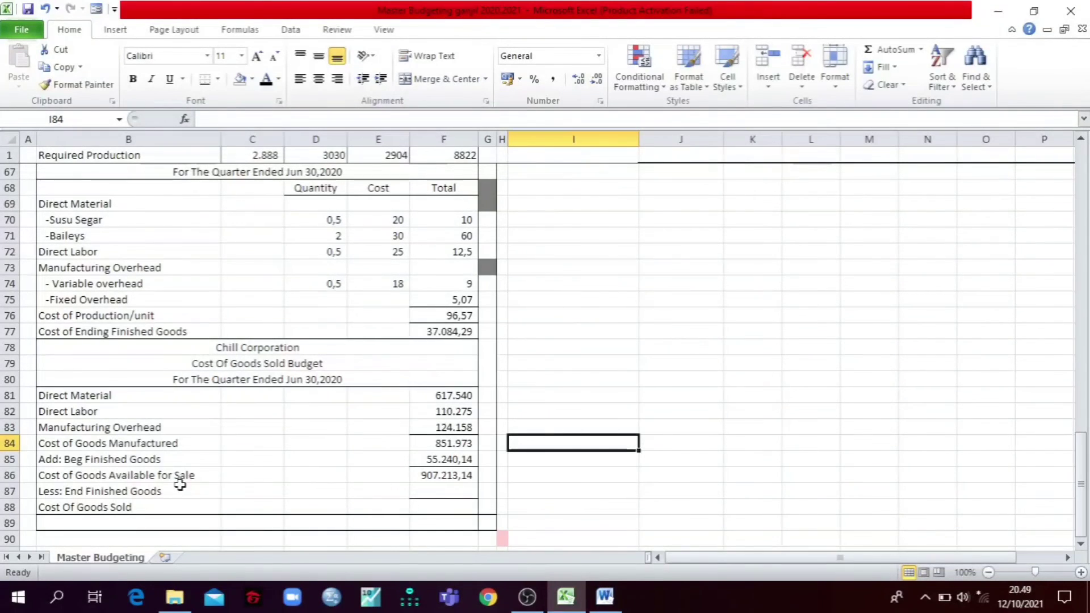
Step: Trace the End Finished Goods formula =F77 in F87 and reveal its value with a black font
click(416, 491)
click(303, 120)
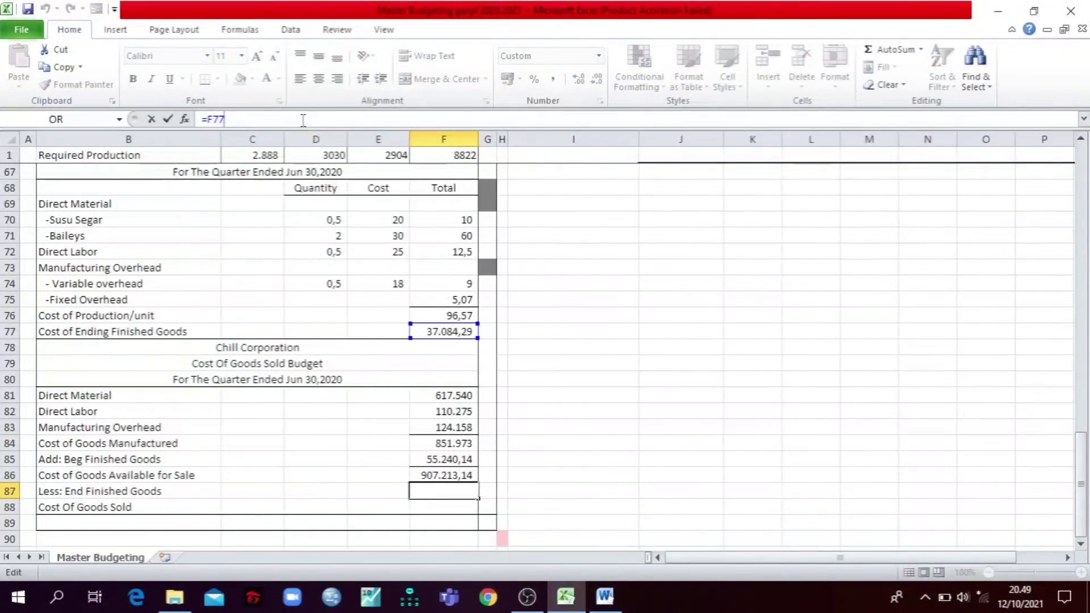
key(Tab)
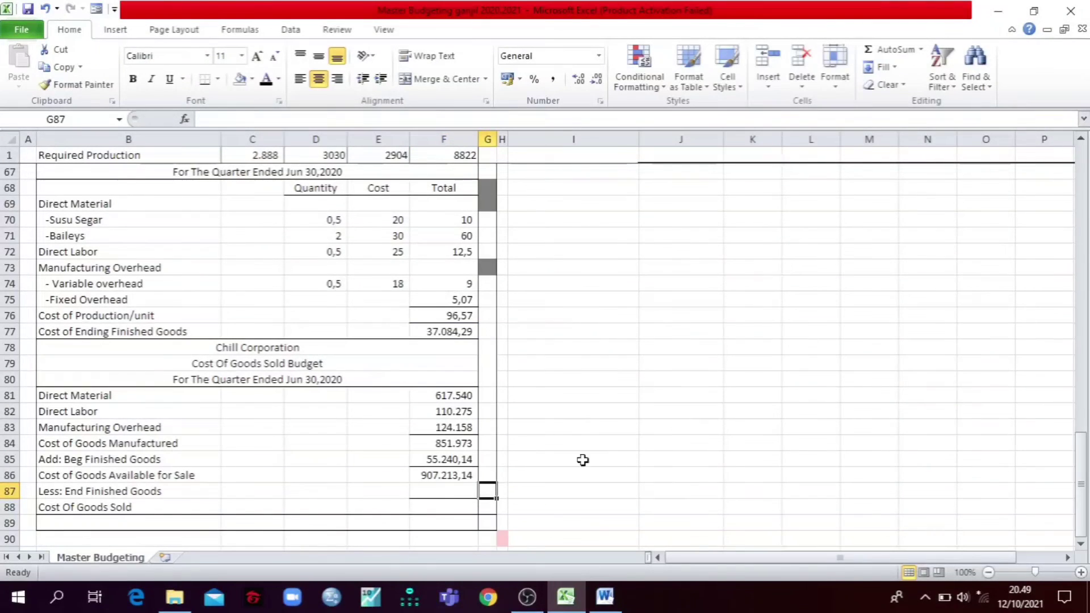
click(448, 490)
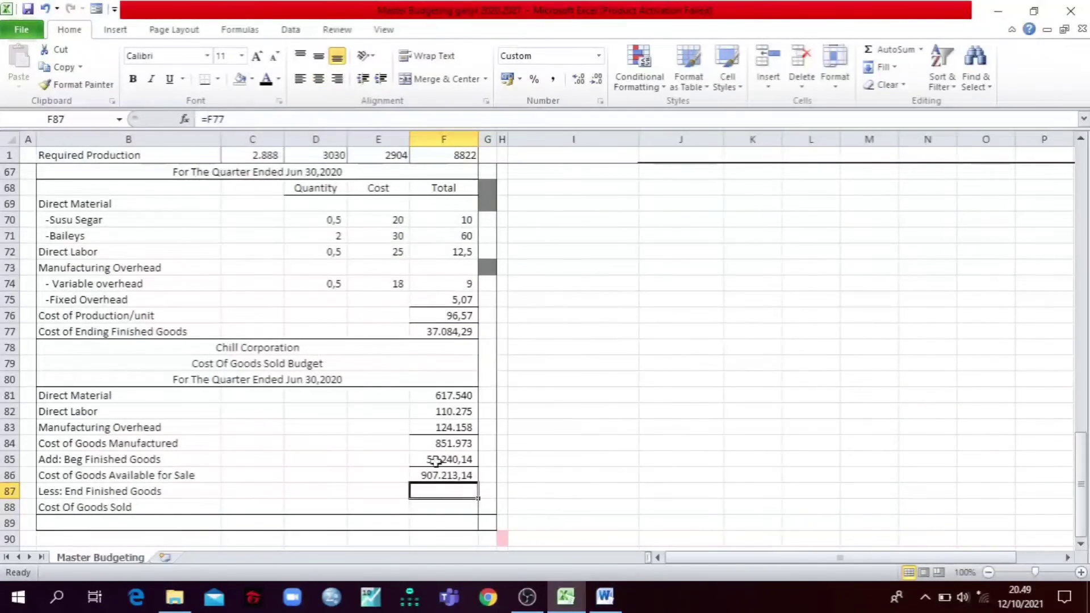
click(265, 80)
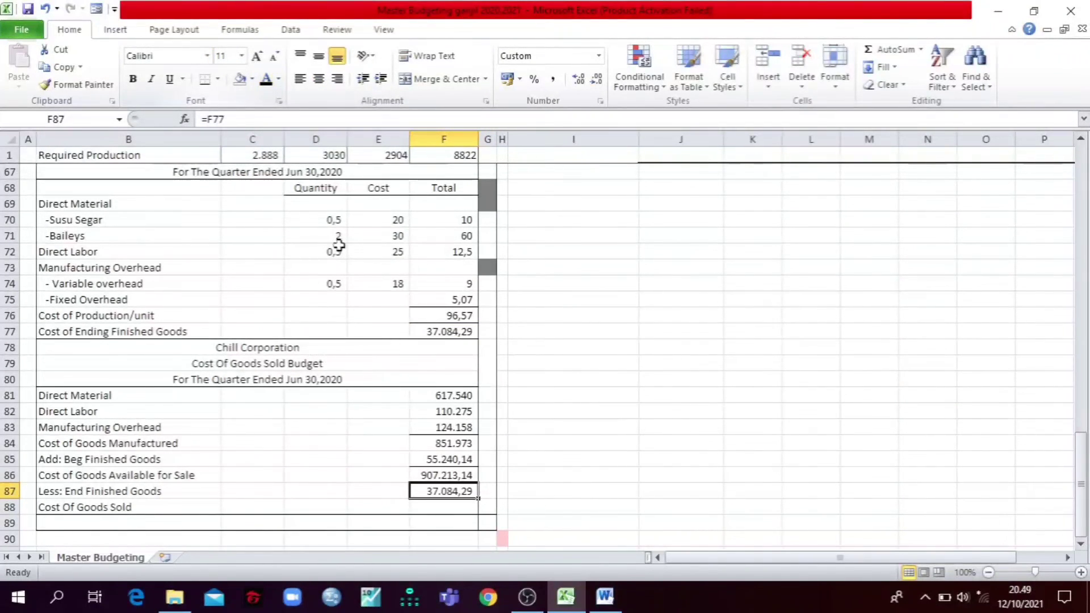
Step: Examine the Cost of Production/unit in F76 and the total Ending Inventory in F15 that make up the ending finished goods cost
click(463, 318)
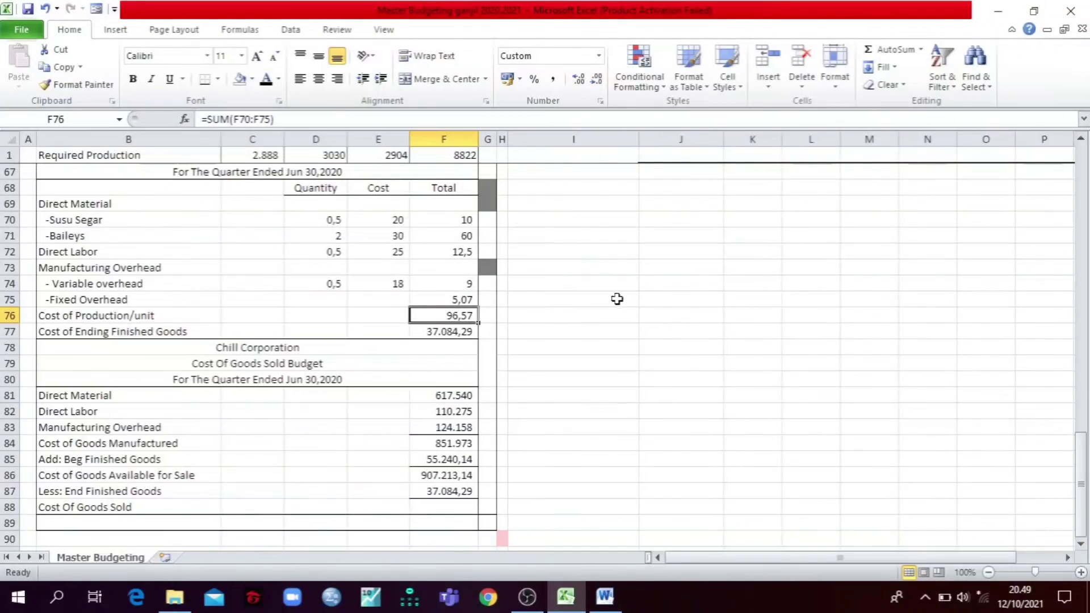
drag(1084, 459, 1086, 192)
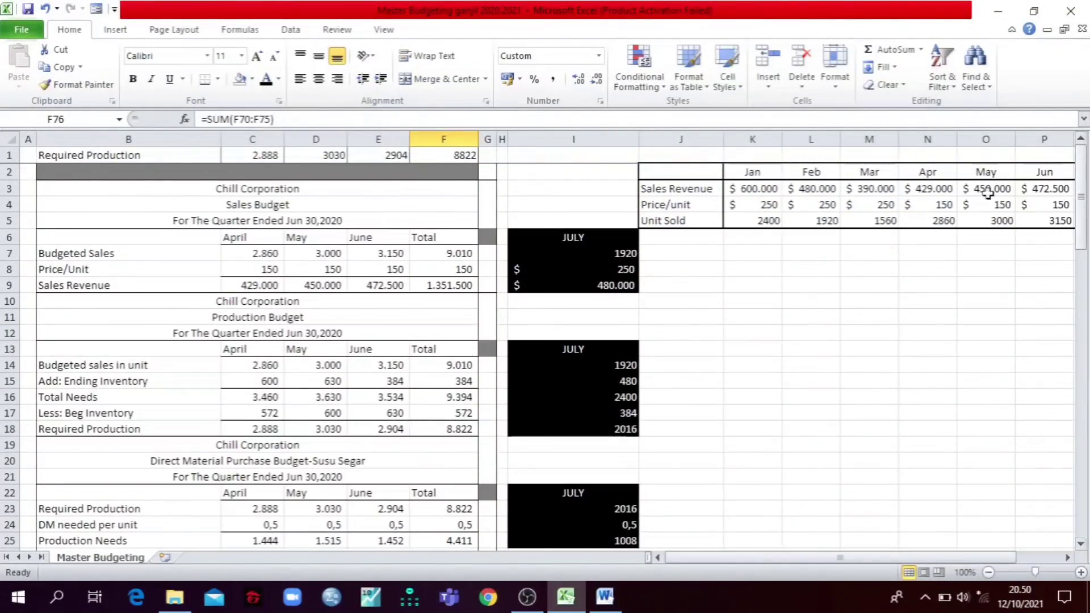
click(435, 378)
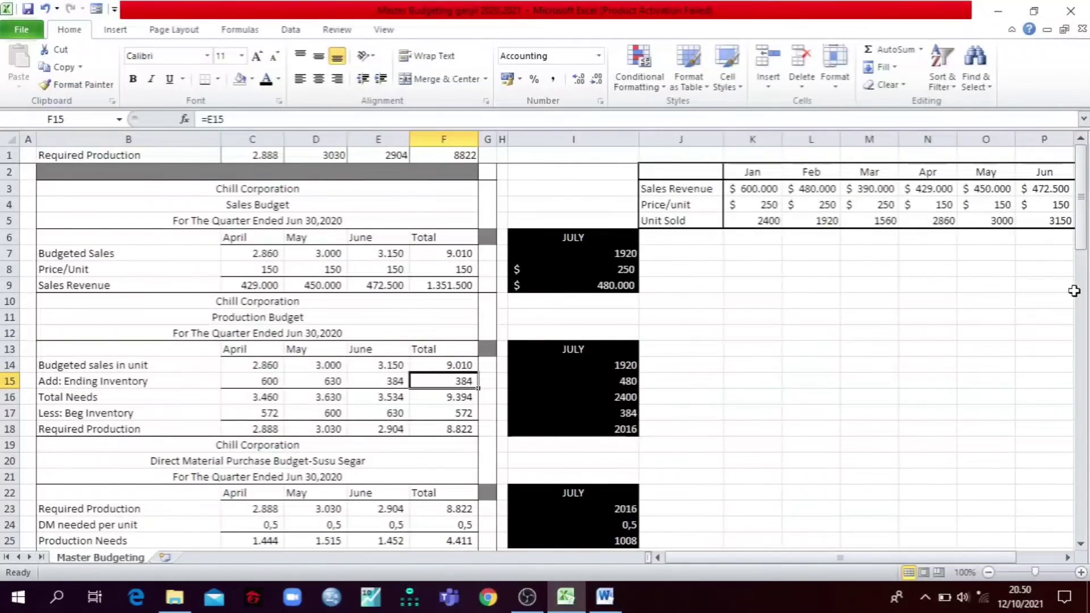
drag(1082, 219, 1070, 516)
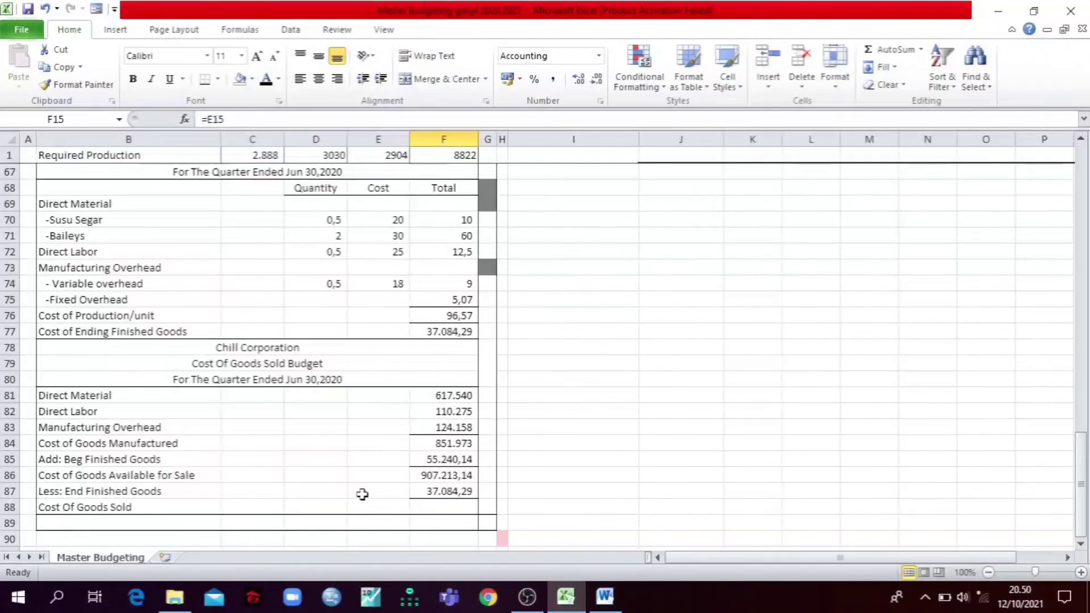
Step: Trace the Cost Of Goods Sold formula =F86-F87 in F88 to its source cells and reveal its value with a black font
click(419, 507)
click(279, 116)
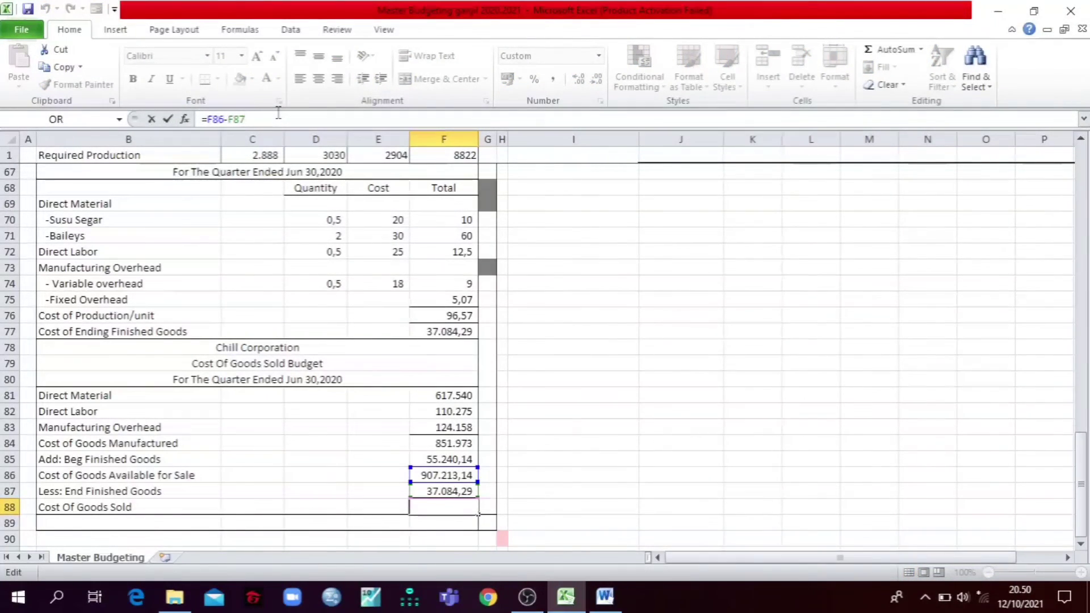
key(Escape)
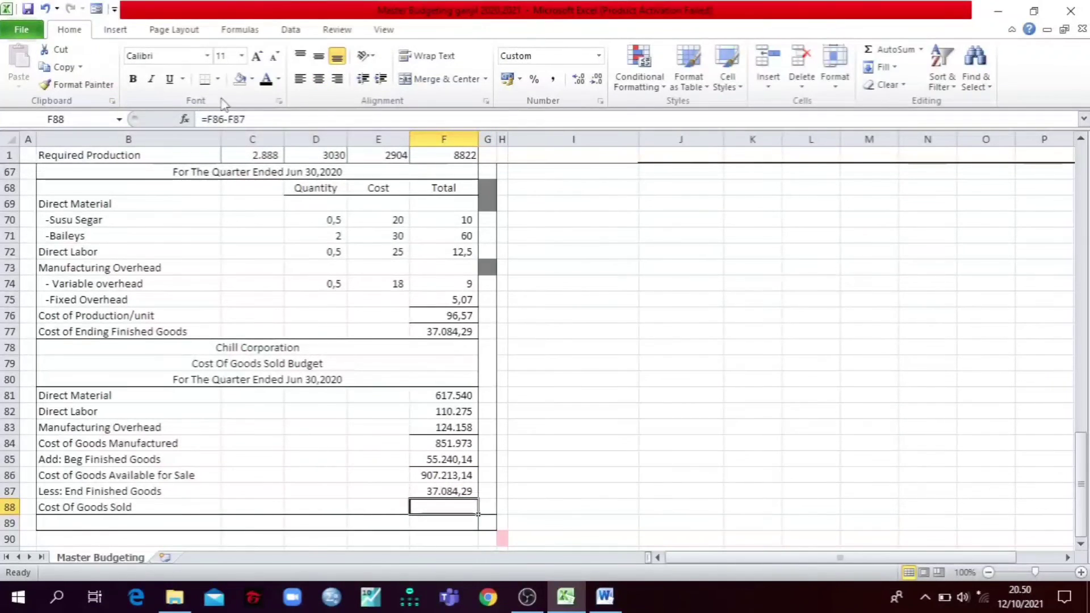
click(267, 81)
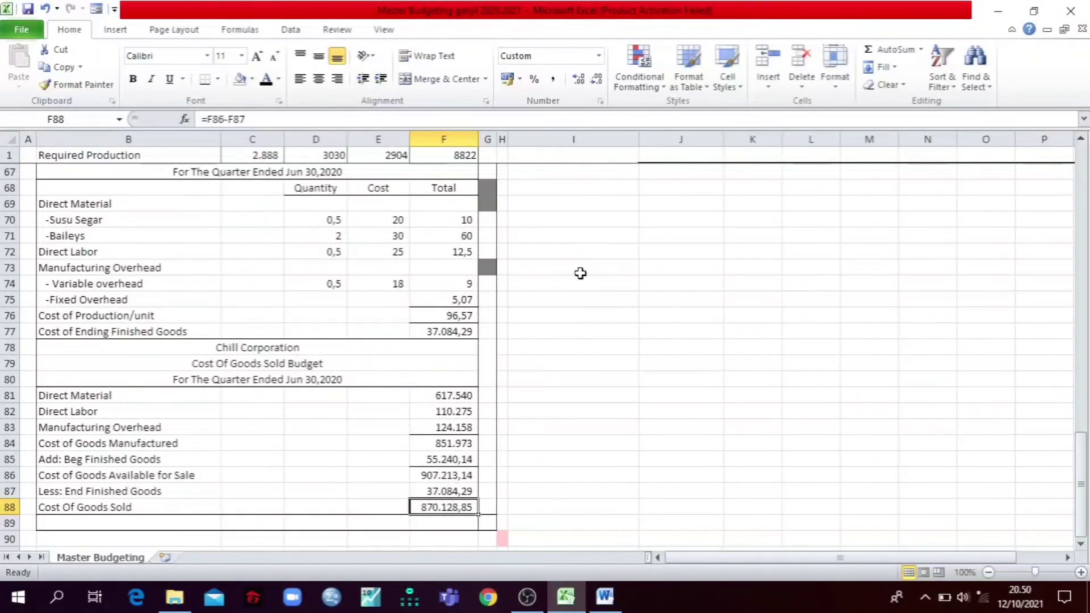
Step: Return to the top of the budget sheet, show it beside the Word case document, and review the case data, company policies and required budgets
scroll(551, 367, up, 18)
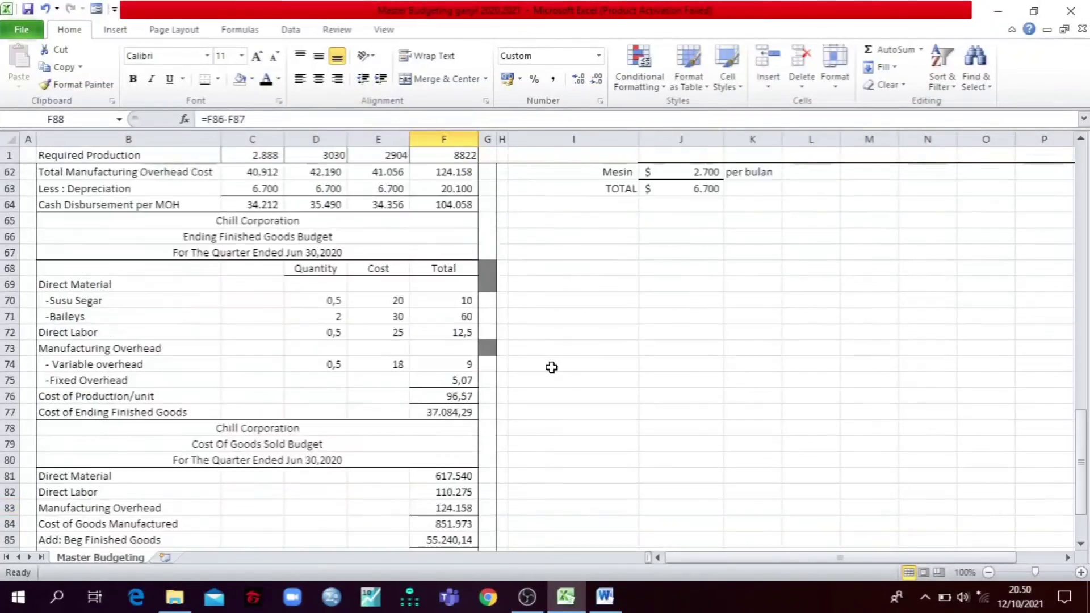
scroll(551, 367, up, 4)
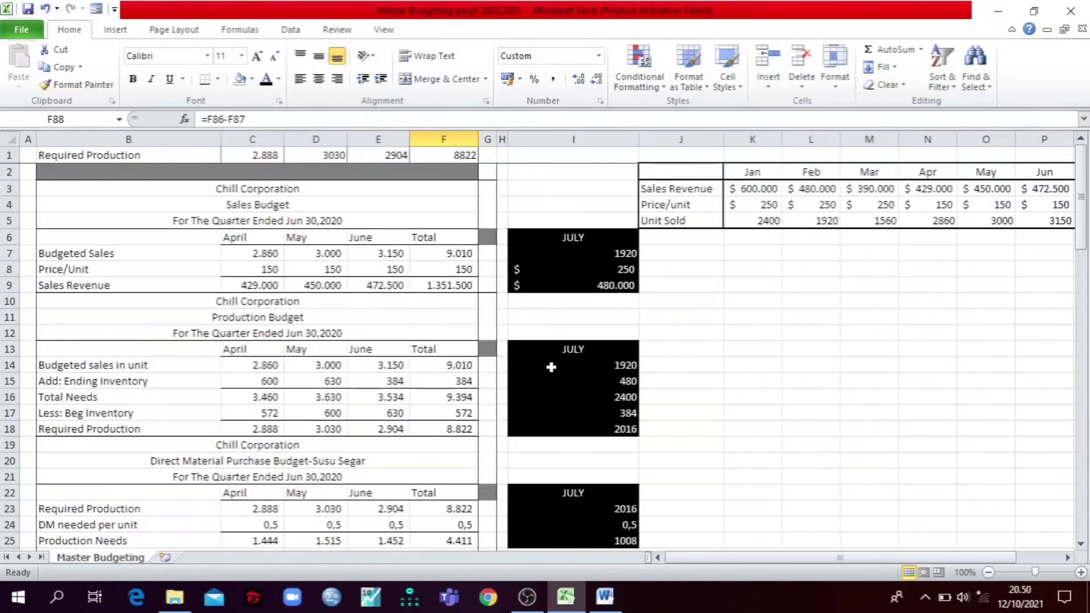
click(1042, 16)
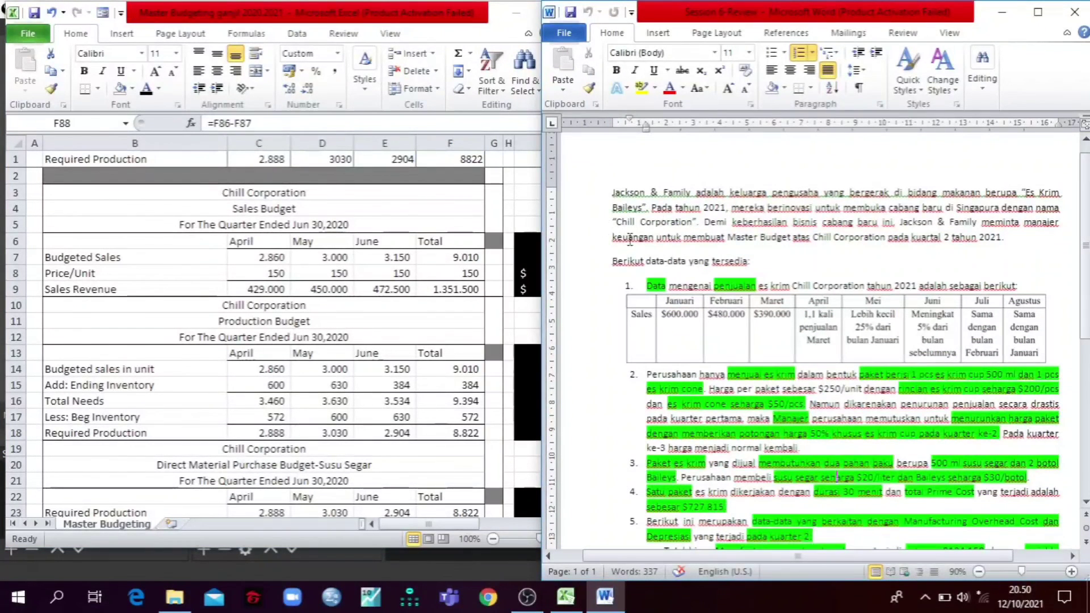
scroll(676, 272, down, 4)
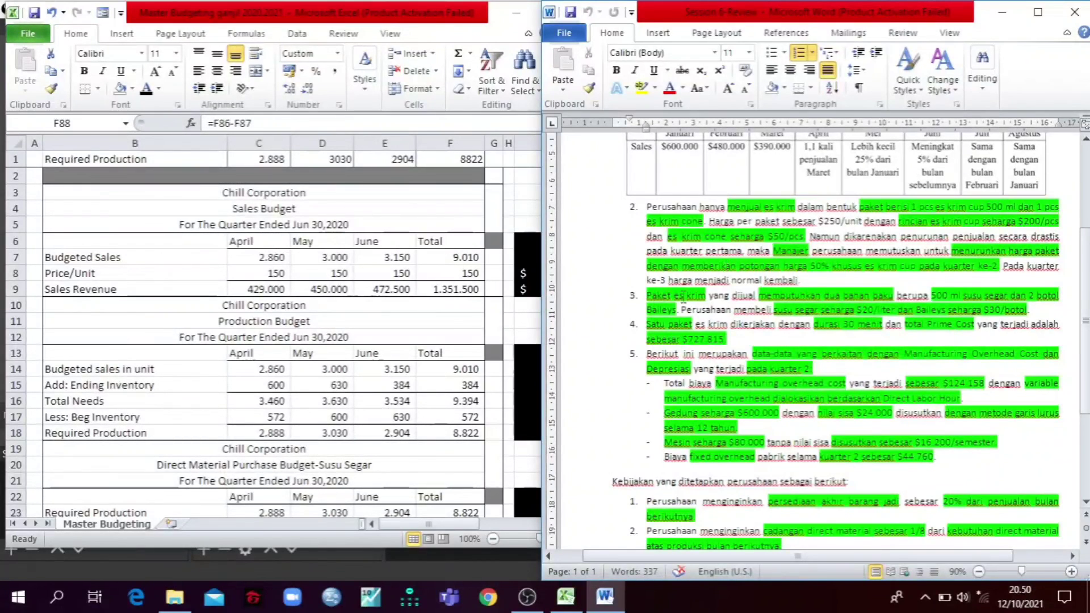
scroll(684, 296, down, 3)
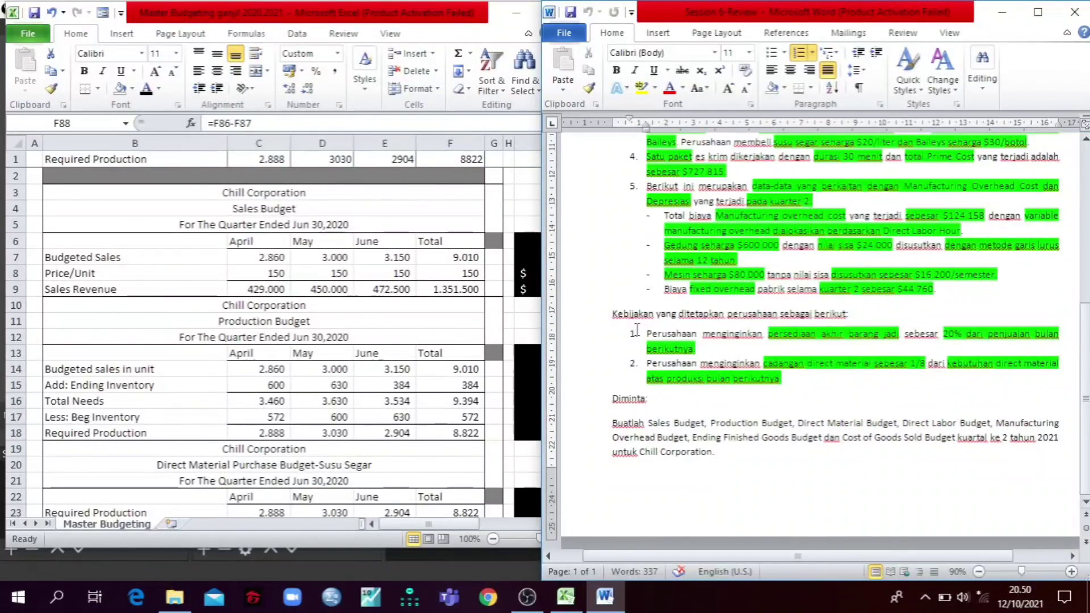
scroll(637, 329, up, 5)
scroll(637, 329, up, 2)
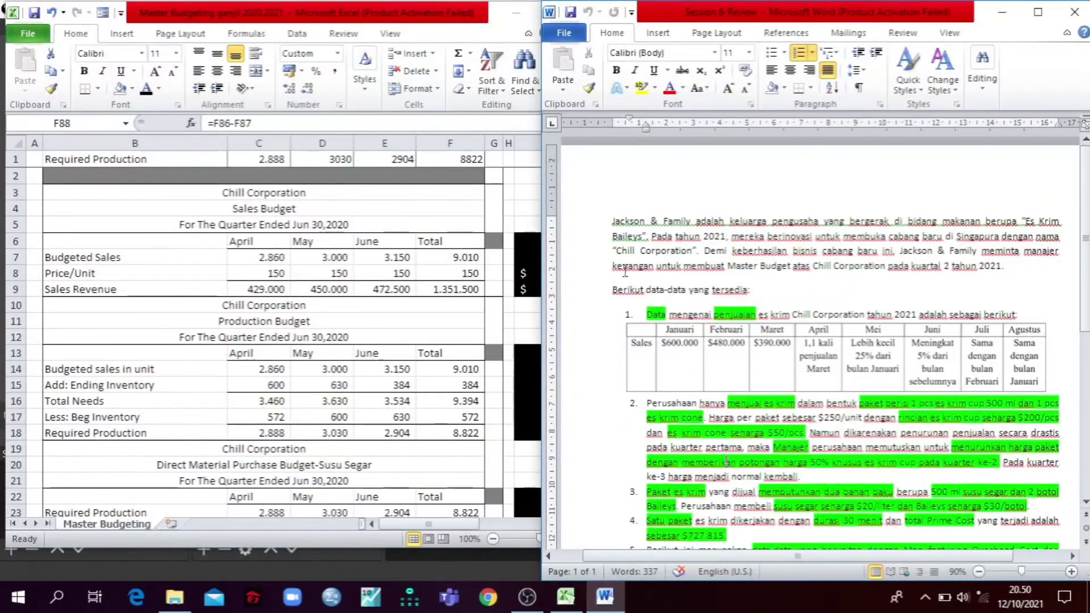
Step: Reread the case document down to its end, select its text back to the opening paragraph, and clear the selection
scroll(631, 245, down, 3)
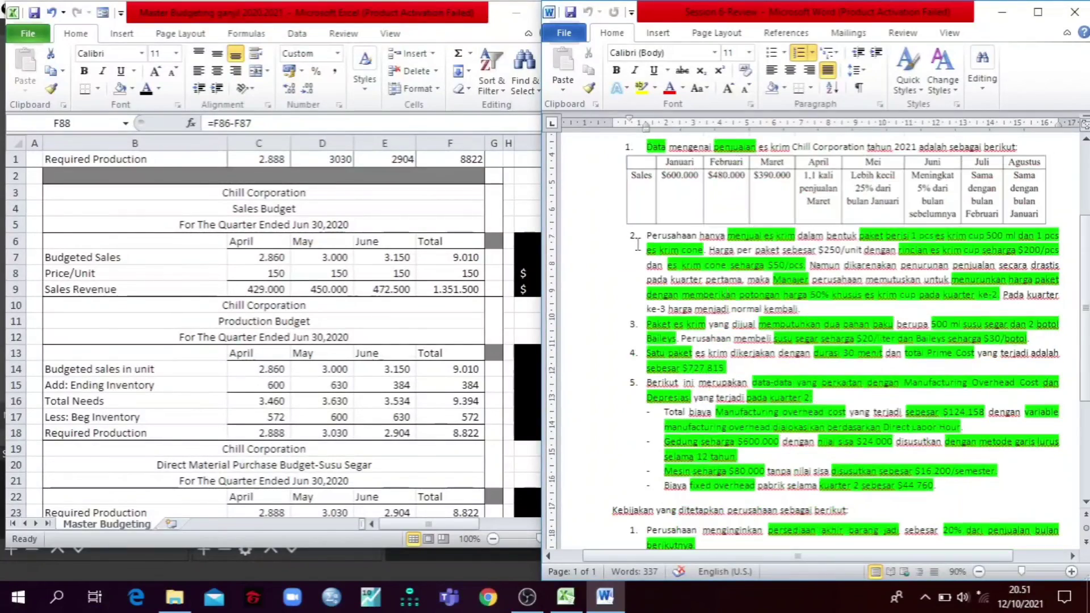
scroll(637, 244, down, 3)
drag(758, 461, 605, 225)
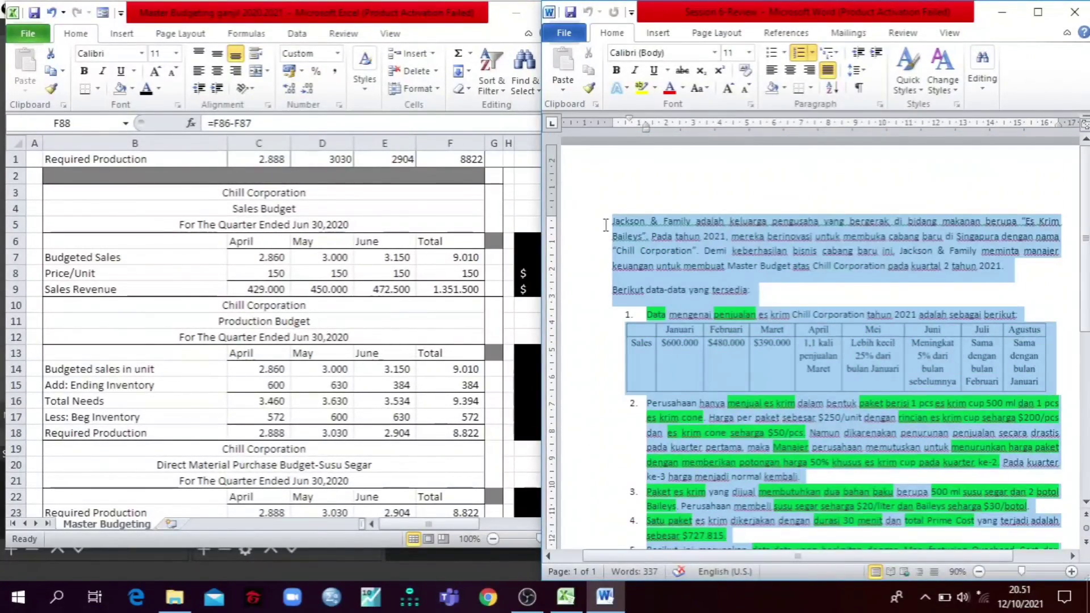
click(697, 247)
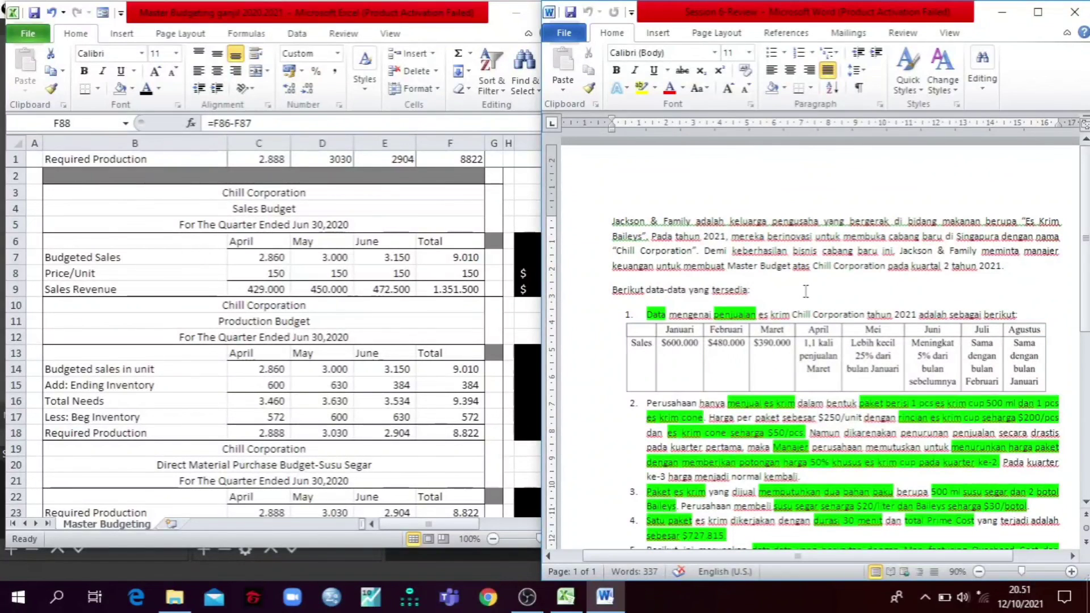